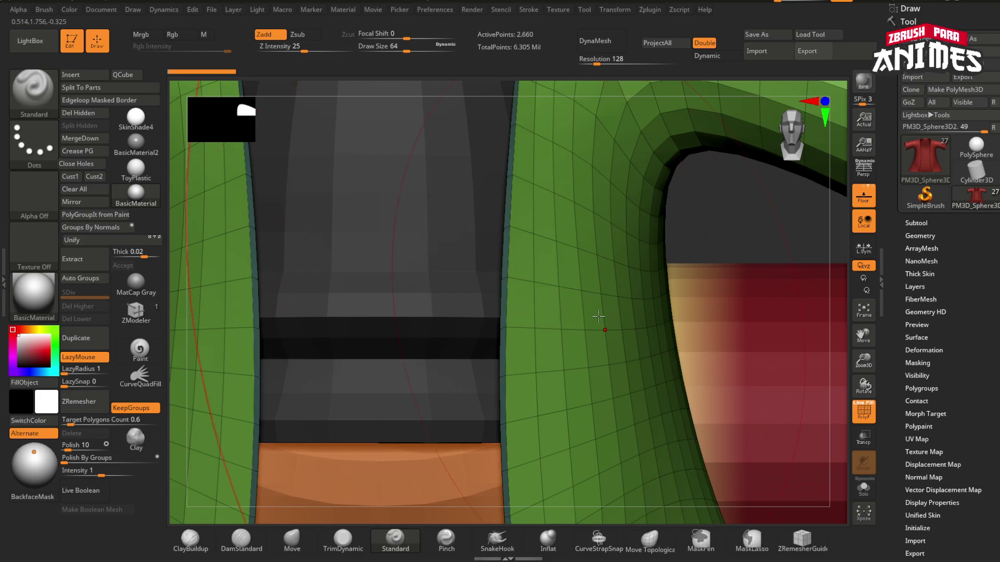
- Examine the wireframe topology of the inner shirt and the open jacket on the full character, and hide the wireframe
right_click_drag(590, 256, 645, 398, "alt")
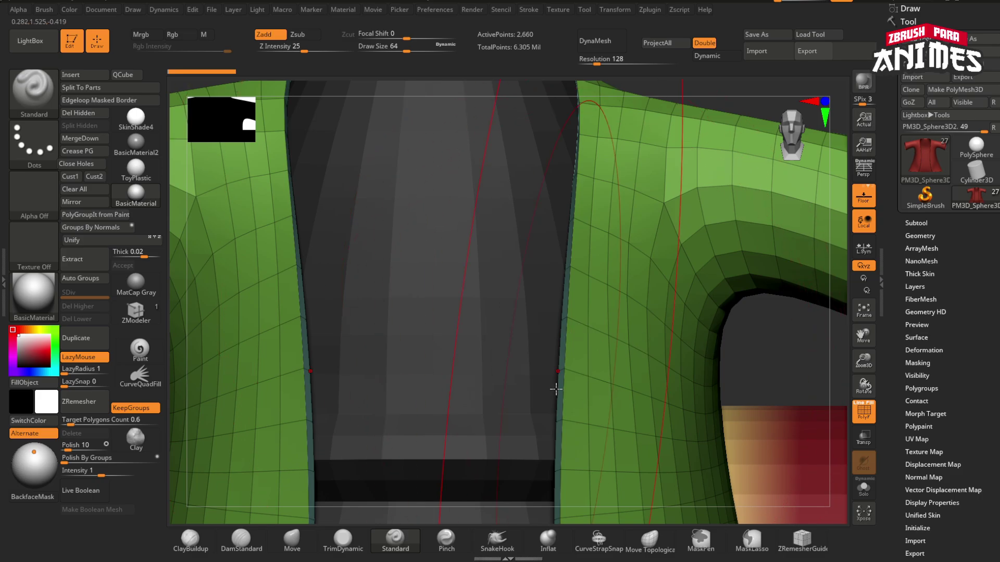
left_click(530, 406, "alt")
right_click_drag(530, 406, 535, 366, "ctrl")
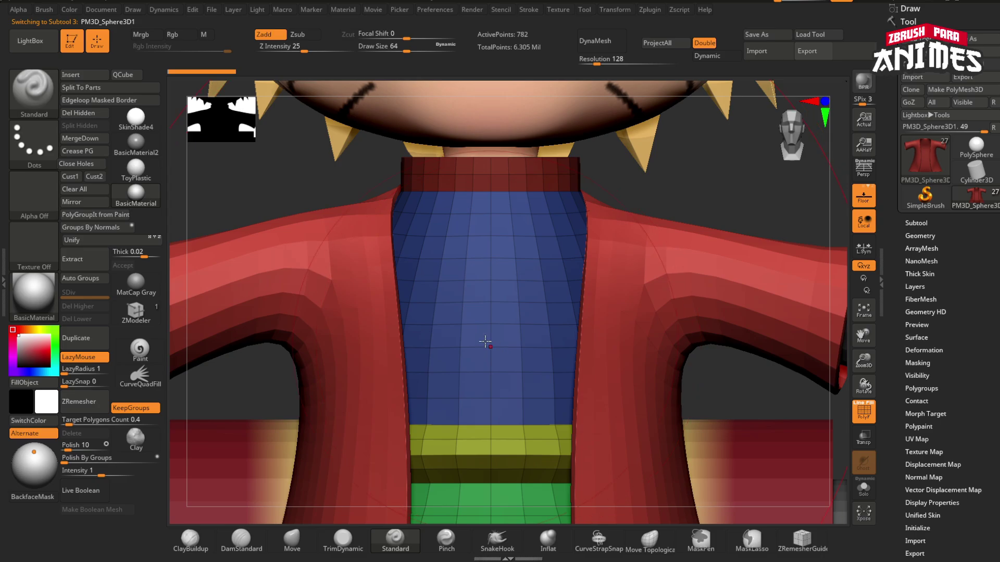
left_click(614, 347, "alt")
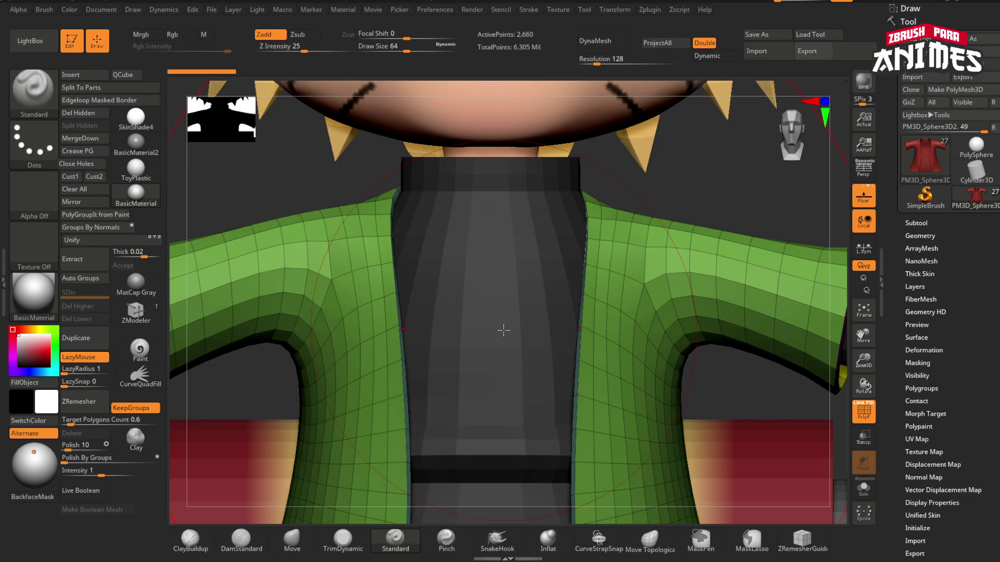
scroll(504, 330, "down", 10)
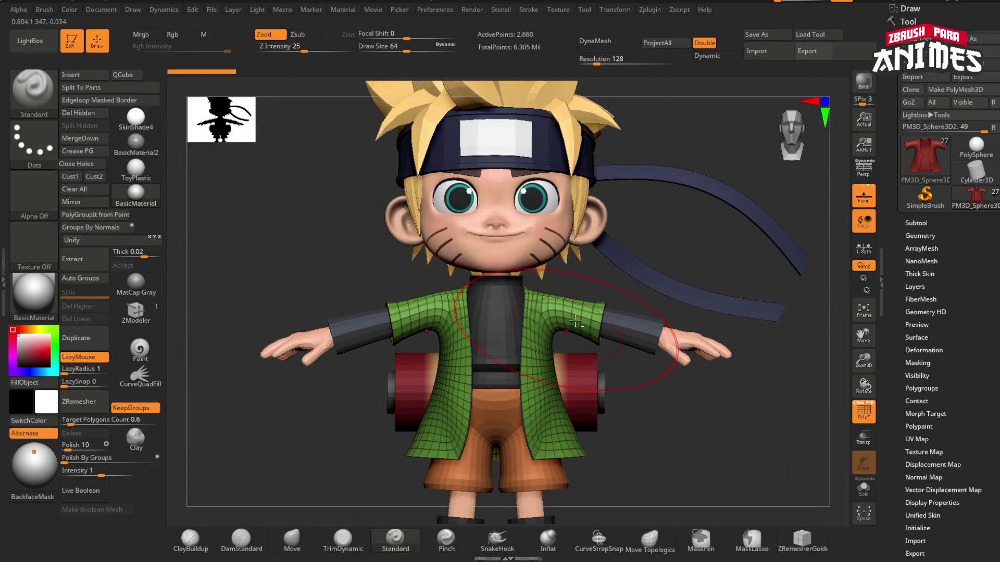
scroll(575, 322, "down", 3)
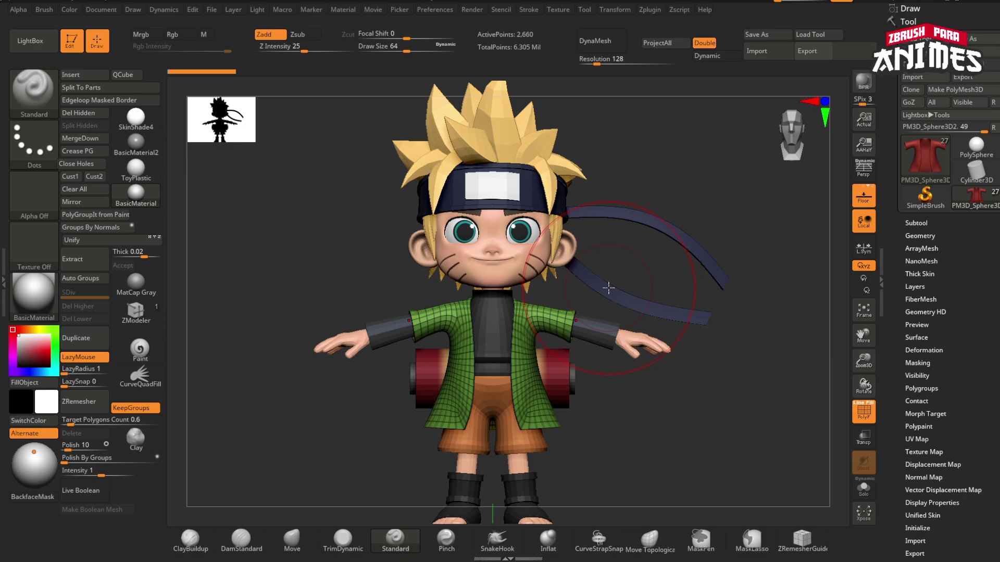
key("shift+f")
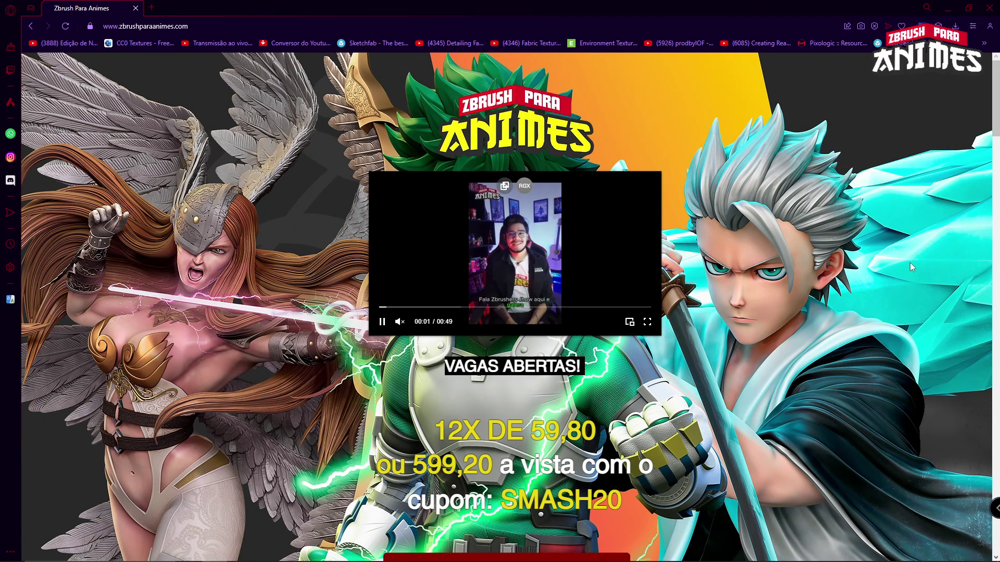
- Switch to the browser and look through the ZBrush Para Animes course page, including its frequently asked questions
left_click_drag(996, 126, 996, 509)
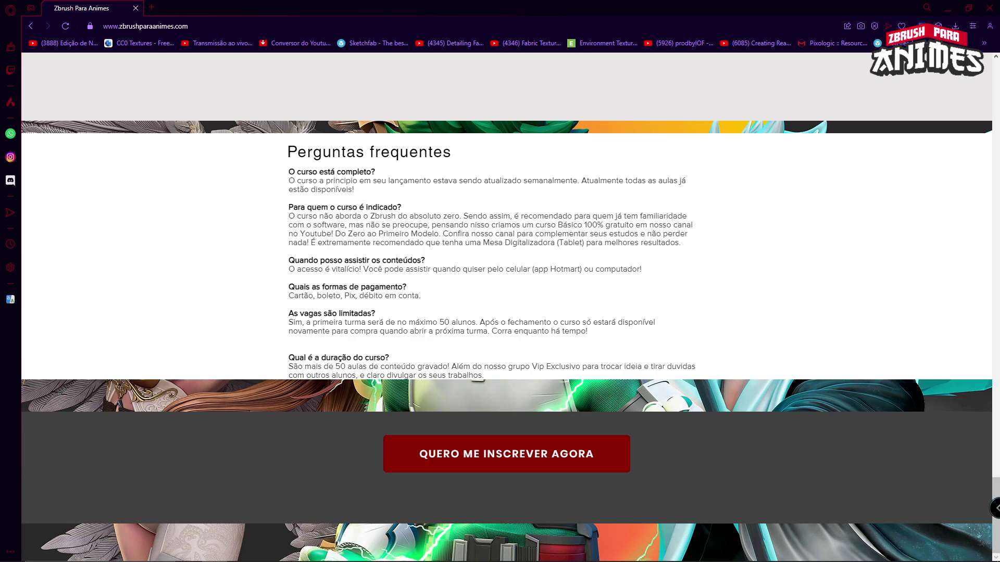
key("Home")
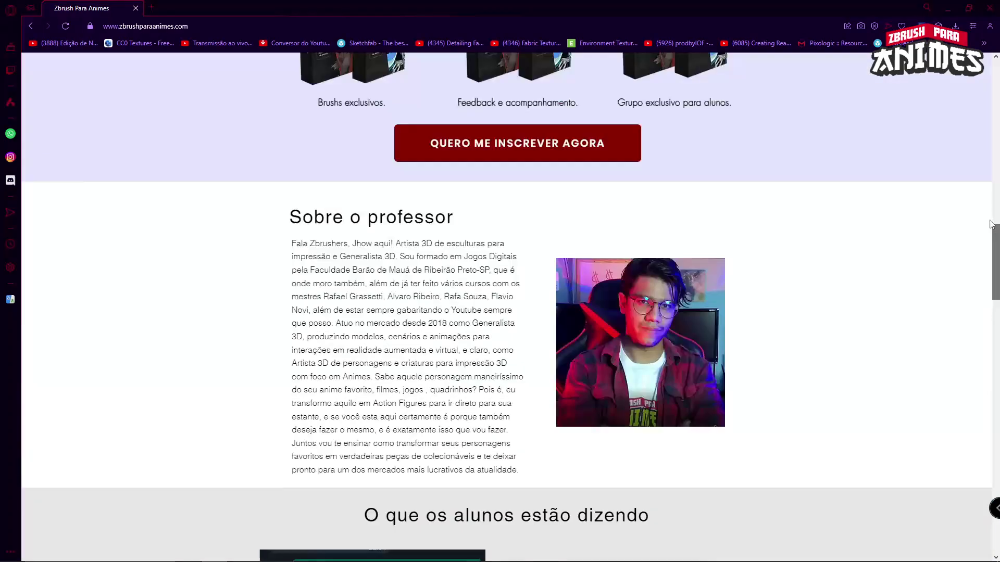
scroll(878, 270, "down", 1)
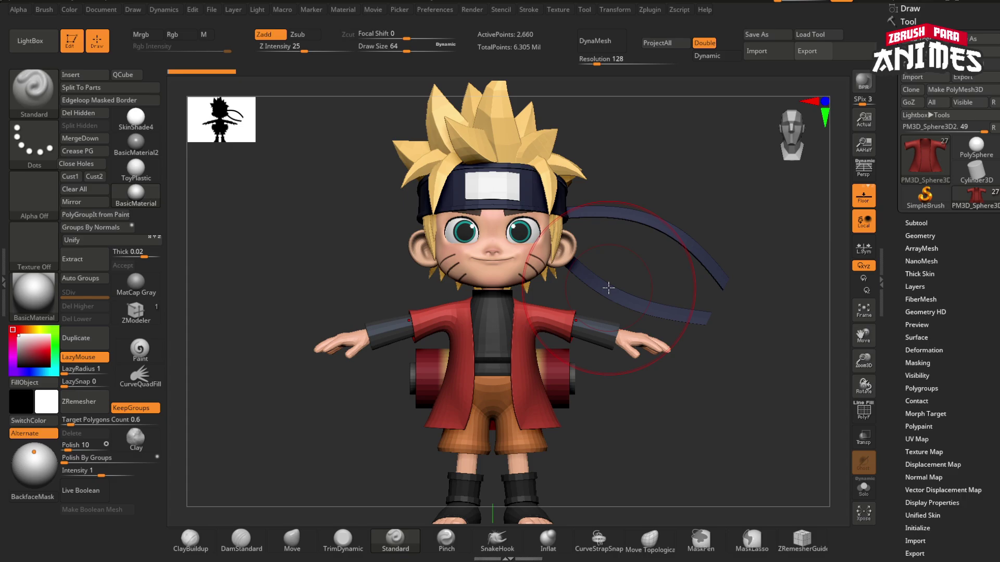
- Isolate the head mesh to inspect it and show the whole character again
mouse_move(725, 375)
right_mouse_down("ctrl")
mouse_move(701, 364)
mouse_move(722, 385)
right_mouse_up("ctrl")
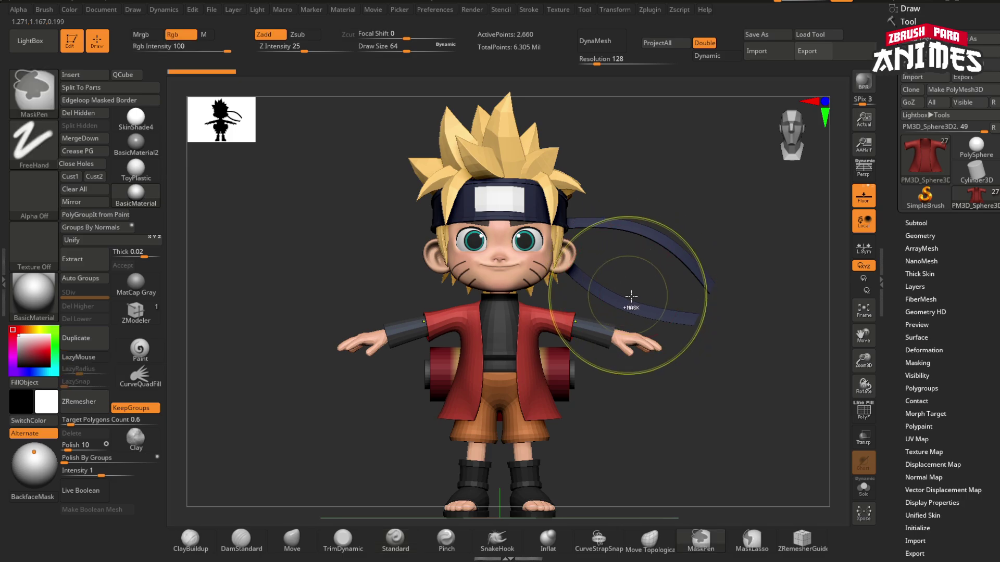
mouse_move(631, 299)
right_mouse_down("ctrl")
mouse_move(615, 282)
mouse_move(618, 289)
right_mouse_up("ctrl")
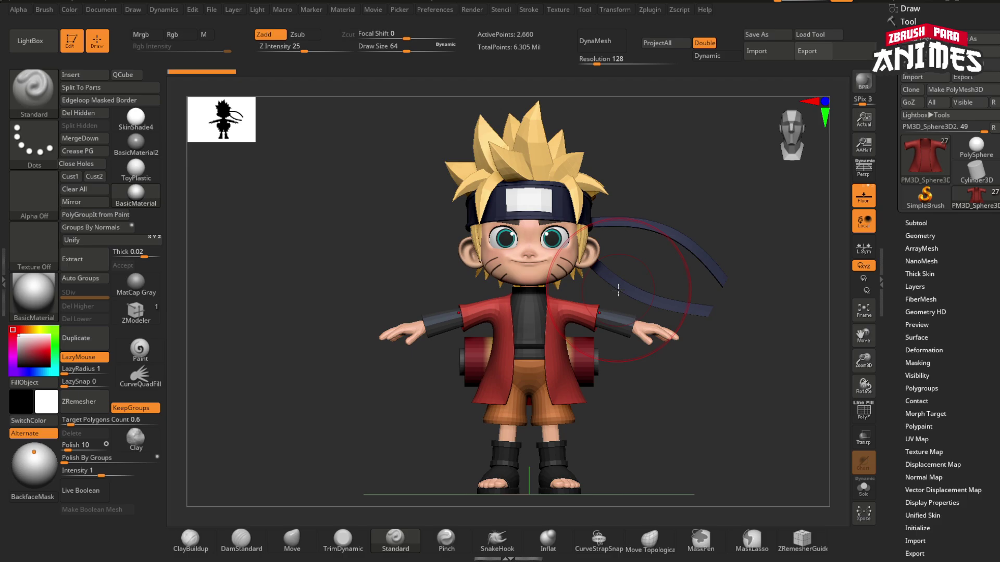
left_click(865, 489)
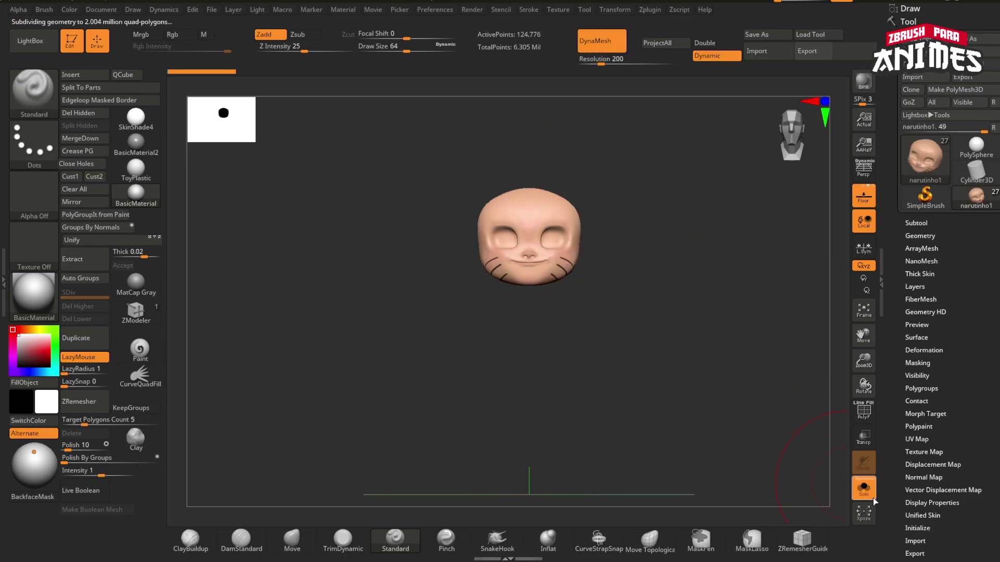
right_click_drag(503, 242, 461, 329, "ctrl")
mouse_move(462, 329)
right_mouse_down()
mouse_move(607, 330)
mouse_move(461, 331)
right_mouse_up()
key("ctrl+shift+s")
right_click_drag(786, 307, 713, 286, "alt")
right_click_drag(714, 287, 713, 309, "ctrl")
right_click_drag(713, 309, 644, 330, "alt")
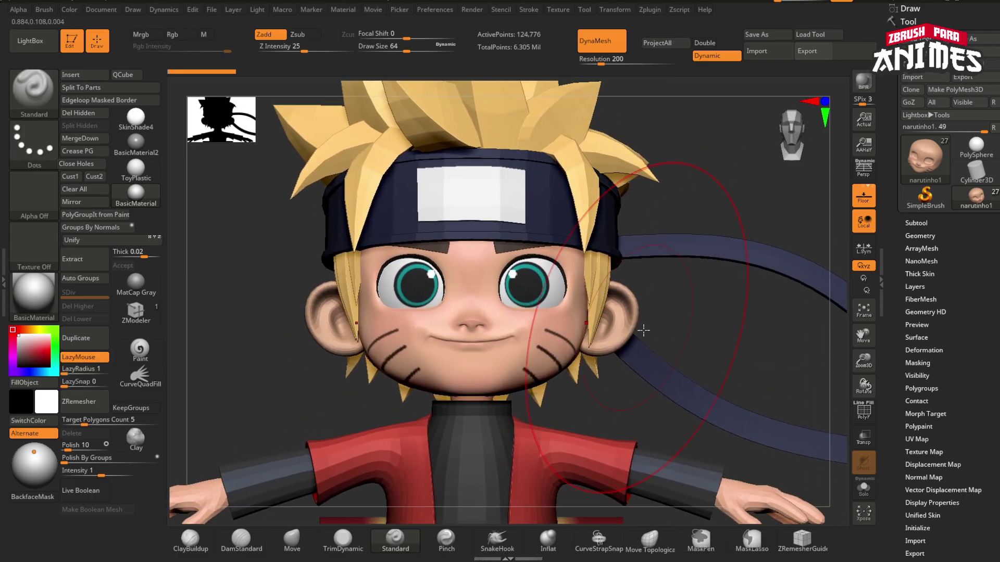
- Reshape the hair strands in front of the character's right ear with the Move brush at a draw size of about 32
right_click_drag(714, 339, 571, 338)
right_click_drag(570, 339, 563, 370, "ctrl")
right_click_drag(416, 343, 492, 338)
right_click_drag(492, 338, 340, 336, "alt")
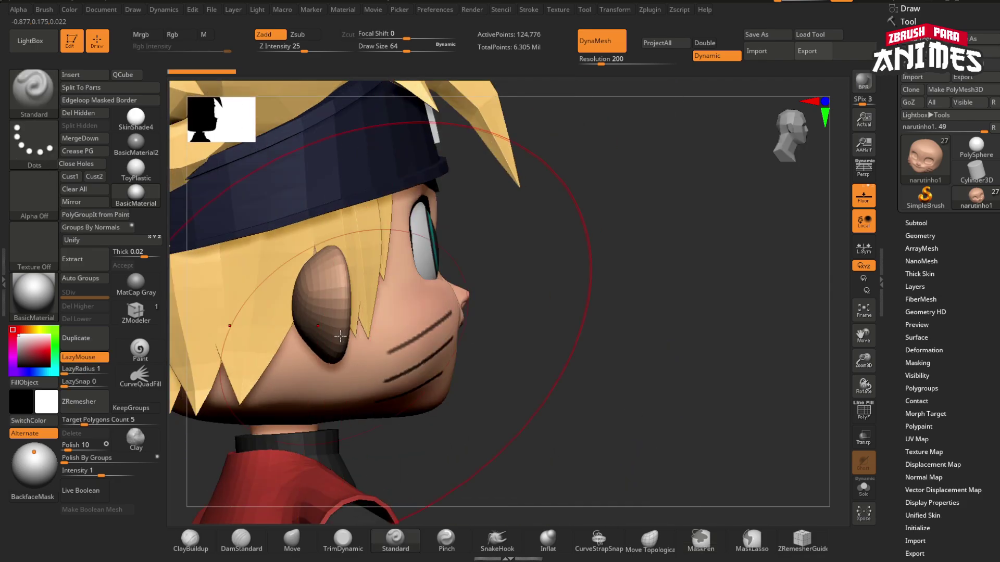
key("s")
left_click_drag(339, 336, 331, 336)
mouse_move(421, 329)
right_mouse_down()
mouse_move(346, 313)
mouse_move(338, 346)
right_mouse_up()
left_click(341, 319, "alt")
left_click(293, 534)
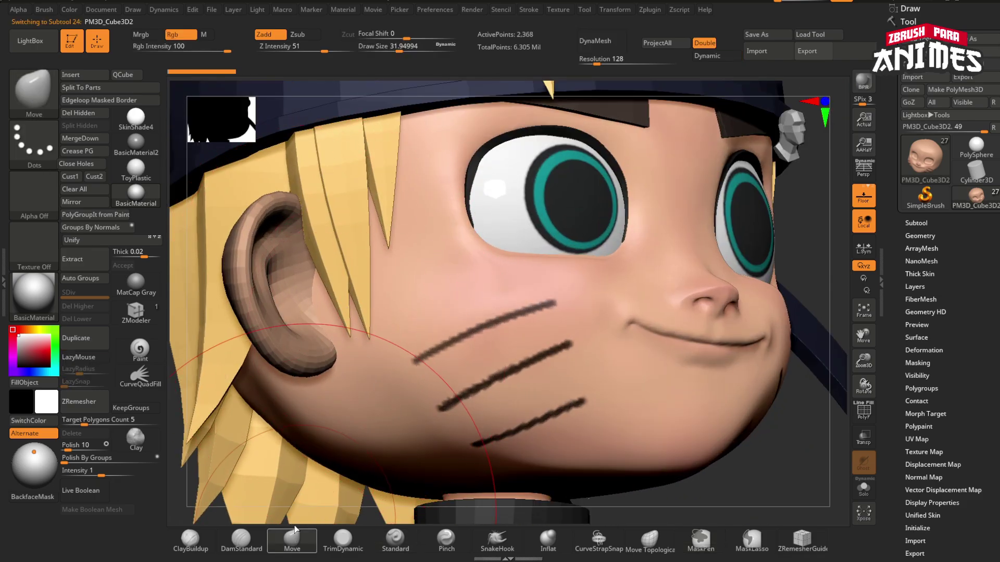
left_click_drag(350, 302, 344, 314)
mouse_move(367, 271)
left_mouse_down()
mouse_move(327, 311)
mouse_move(311, 308)
left_mouse_up()
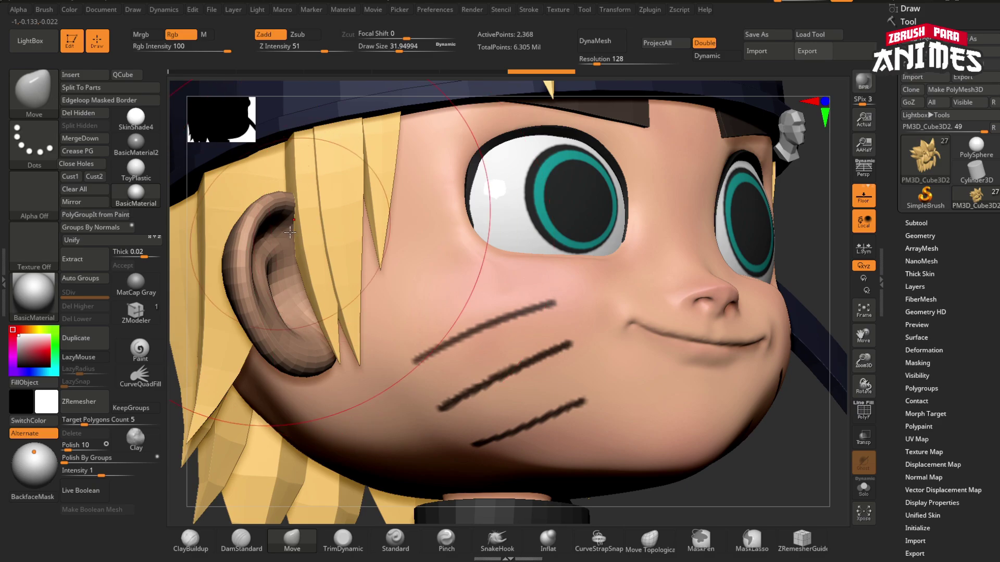
left_click_drag(303, 221, 313, 240)
- Adjust the hair strands in front of the character's left ear with the Move brush
mouse_move(313, 239)
right_mouse_down()
mouse_move(622, 350)
mouse_move(750, 333)
right_mouse_up()
left_click_drag(691, 290, 685, 292)
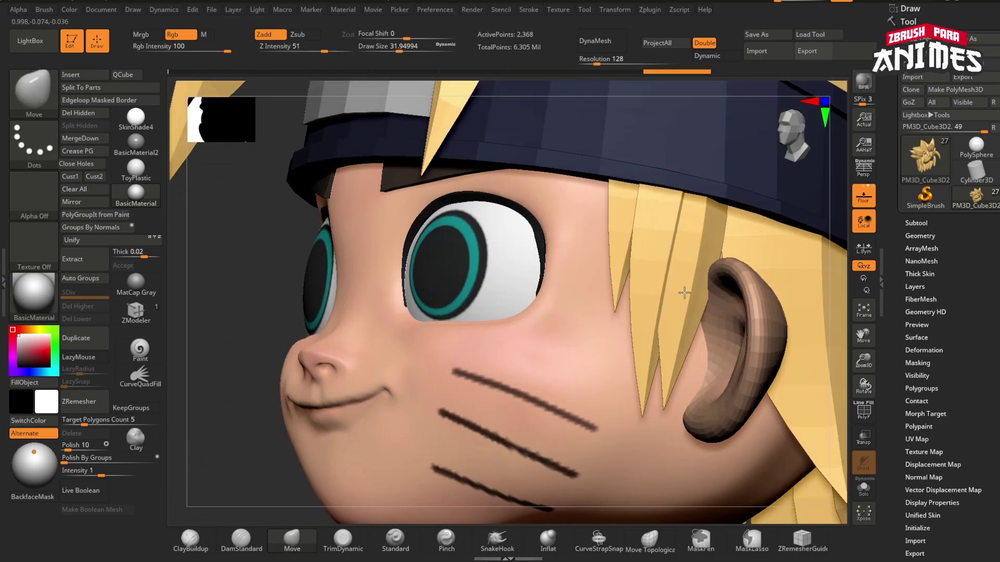
left_click_drag(685, 354, 677, 379)
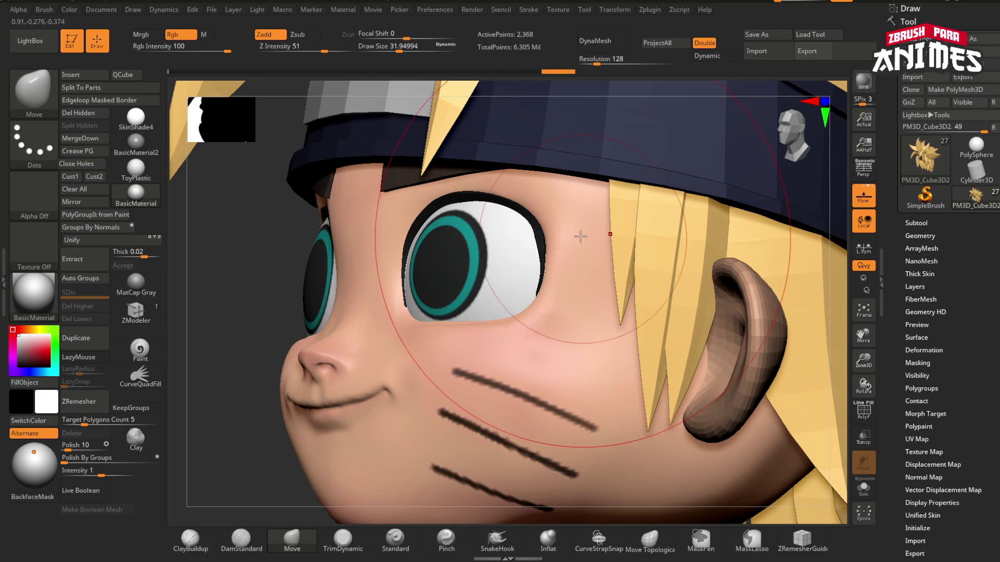
left_click_drag(683, 383, 691, 391)
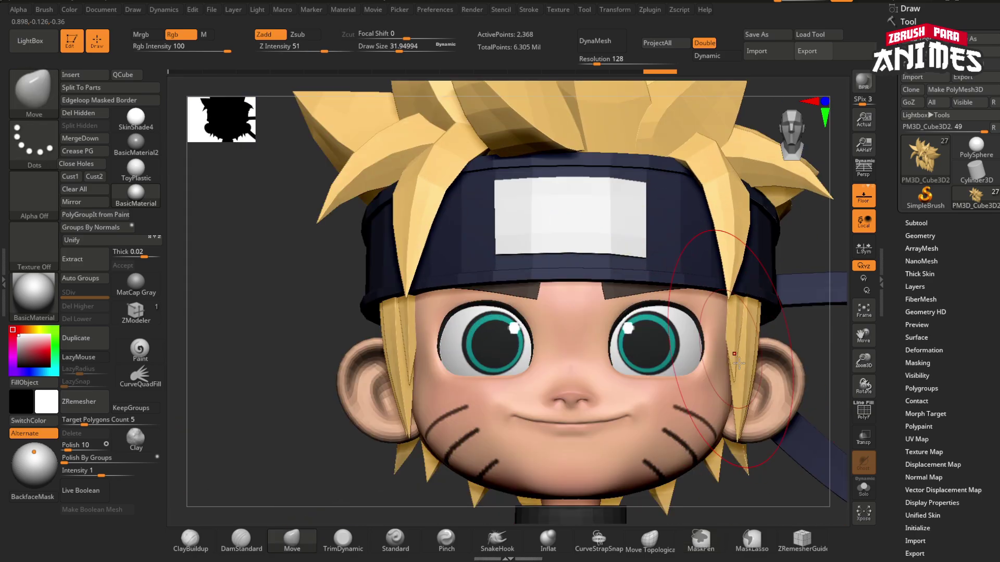
right_click_drag(738, 363, 718, 322, "alt")
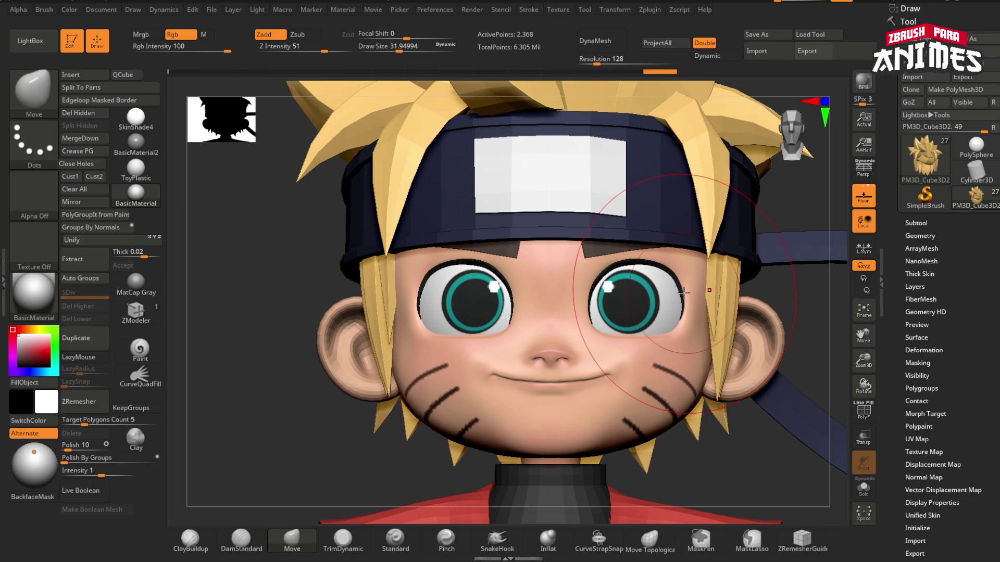
- Select the ears and examine their wireframe in isolation, restoring the full character and hiding the wireframe to finish
left_click(350, 371, "alt")
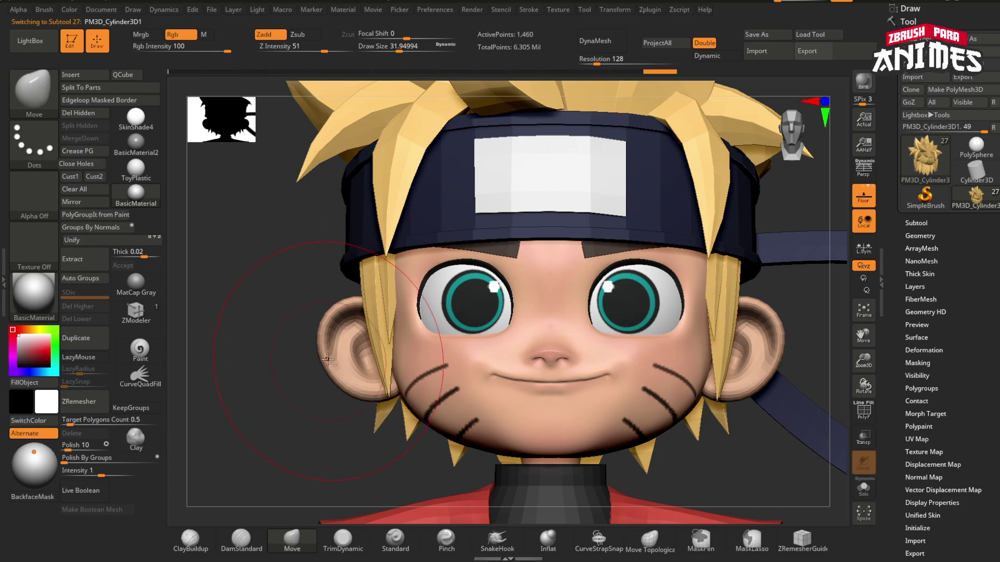
right_click_drag(361, 376, 424, 513, "ctrl")
key("shift+f")
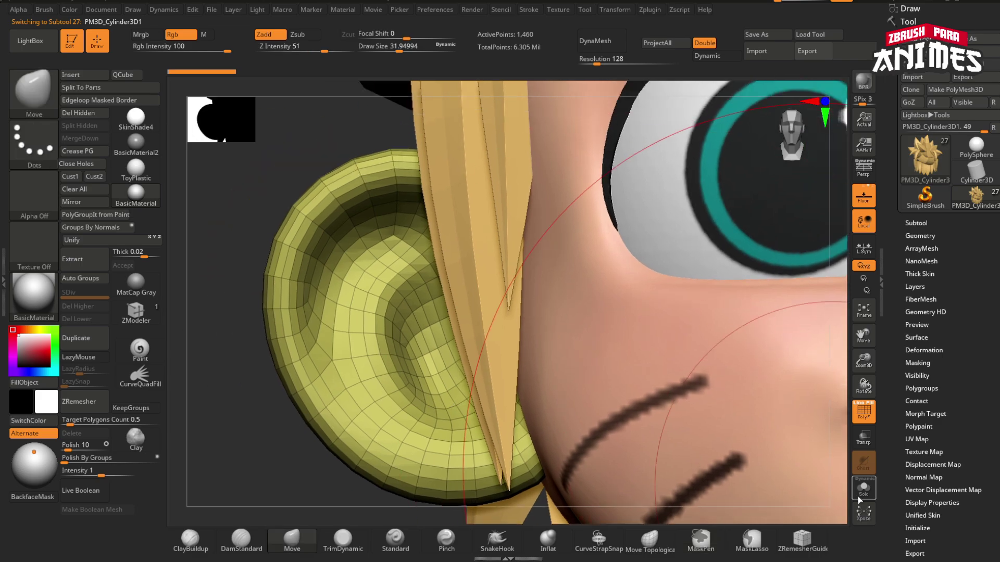
left_click(870, 489)
right_click_drag(588, 414, 631, 438, "alt")
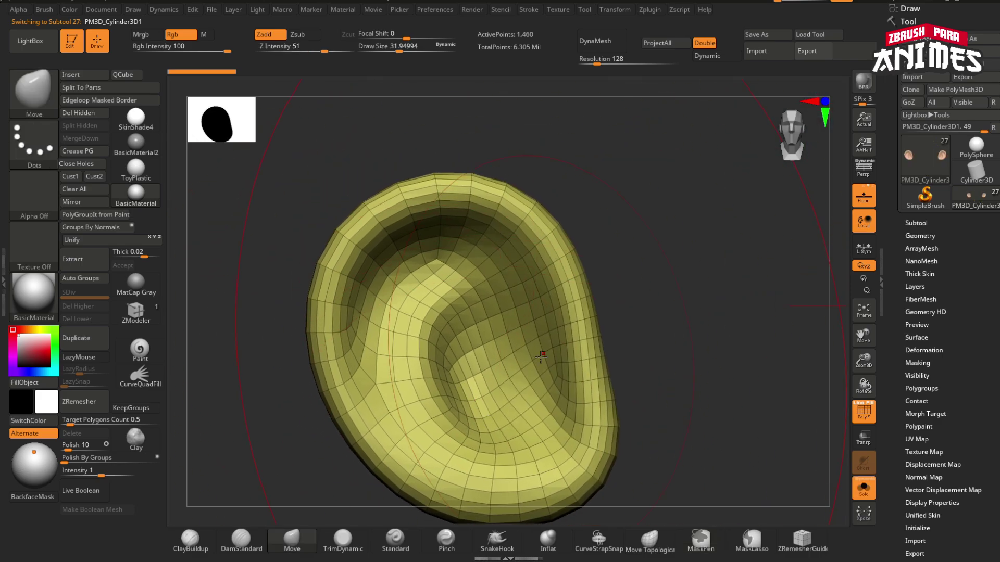
left_click(863, 487)
right_click_drag(719, 335, 758, 299, "ctrl")
right_click_drag(757, 323, 619, 333, "alt")
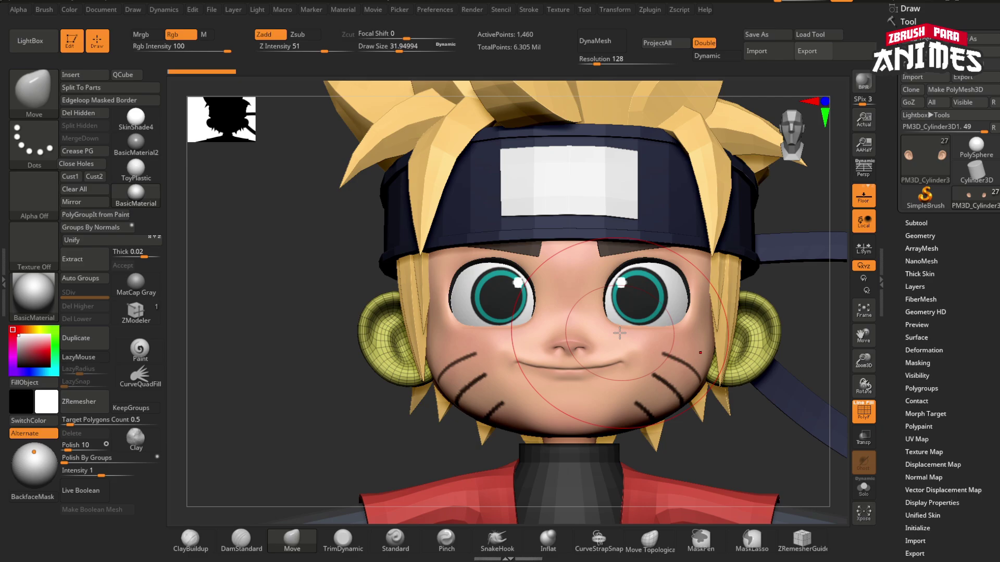
right_click_drag(619, 334, 519, 262)
key("shift+f")
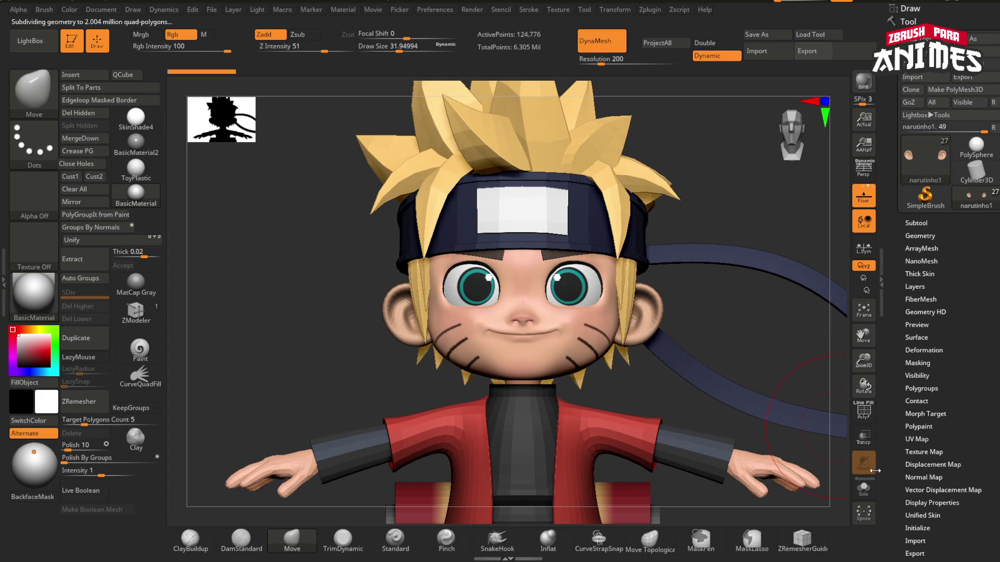
- Isolate the head mesh and smooth and reshape its lower back with the Move brush
left_click(864, 488)
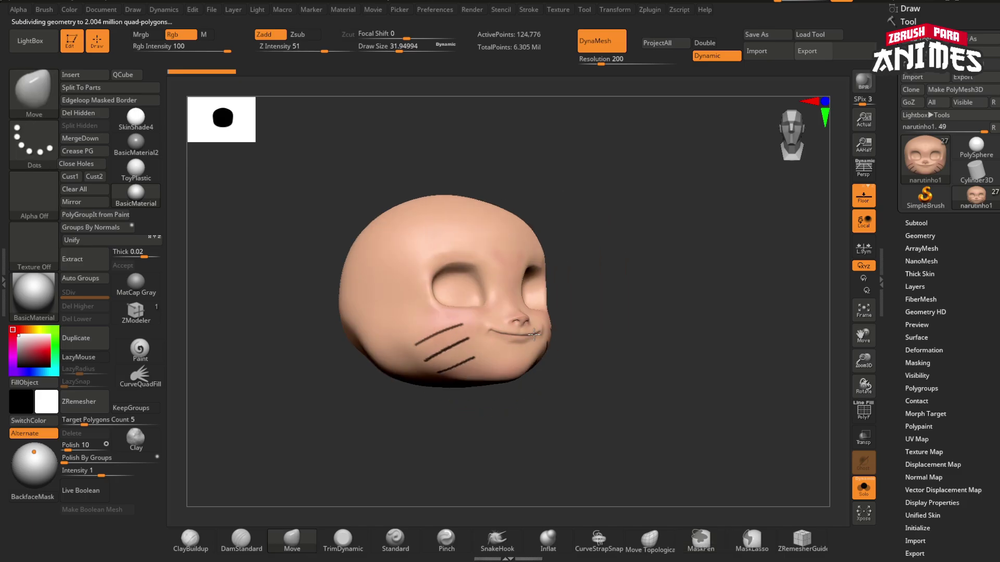
right_click_drag(533, 335, 599, 333)
right_click_drag(431, 293, 562, 344, "ctrl")
mouse_move(459, 349)
right_mouse_down()
mouse_move(528, 368)
mouse_move(494, 343)
right_mouse_up()
right_click_drag(433, 364, 414, 383)
mouse_move(434, 431)
left_mouse_down("shift")
mouse_move(440, 423)
mouse_move(392, 405)
mouse_move(438, 444)
left_mouse_up("shift")
mouse_move(523, 393)
right_mouse_down()
mouse_move(471, 372)
mouse_move(511, 359)
right_mouse_up()
left_click_drag(549, 342, 567, 340)
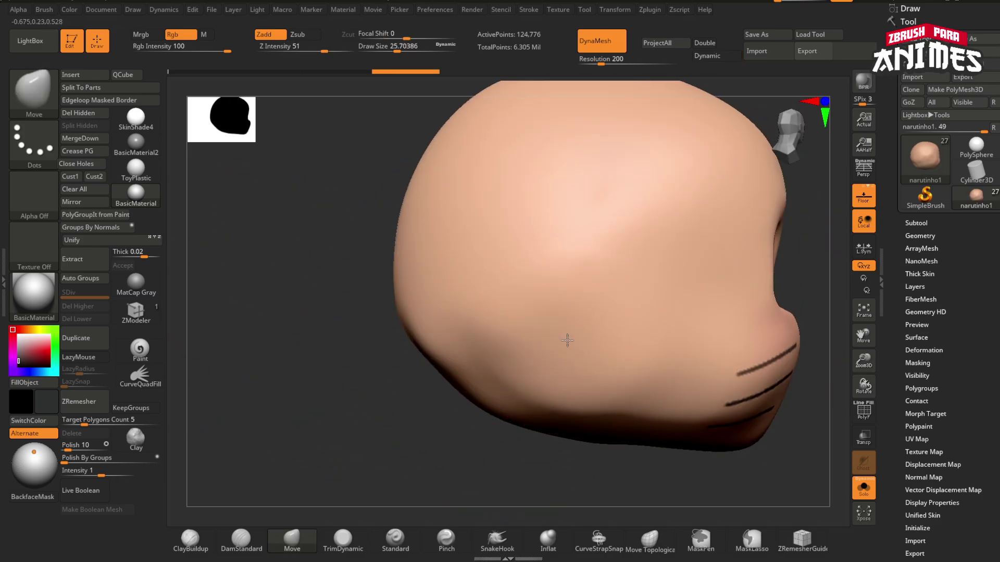
- Smooth the underside at the back of the head and adjust its lower back corner with a smaller brush
right_click_drag(467, 381, 500, 384)
left_click_drag(424, 379, 381, 381, "shift")
right_click_drag(392, 379, 380, 388)
right_click_drag(380, 388, 435, 391, "alt")
key("s")
left_click_drag(435, 395, 429, 388)
mouse_move(351, 357)
left_mouse_down()
mouse_move(368, 354)
mouse_move(380, 335)
mouse_move(374, 370)
left_mouse_up()
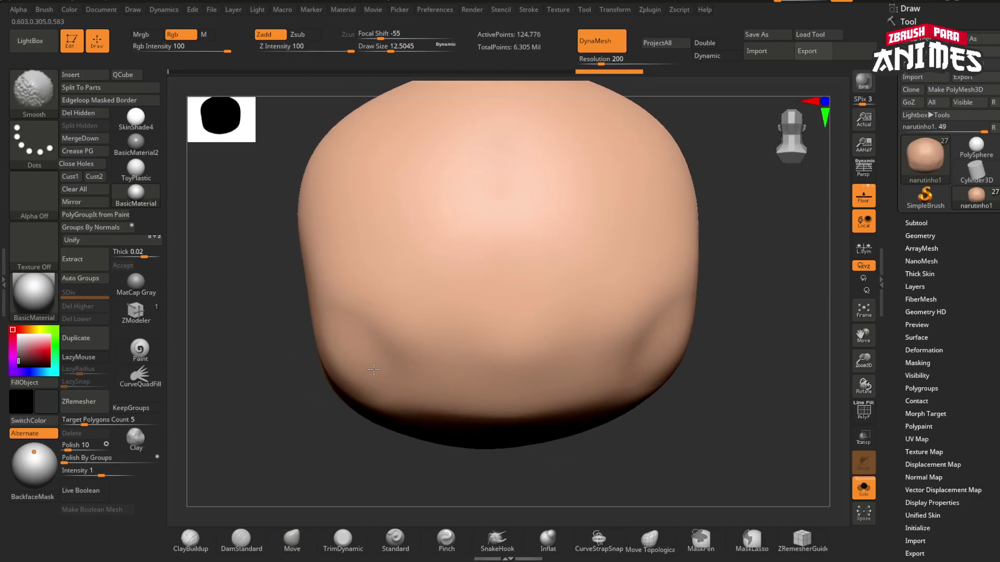
- Set the Move brush's draw size to about 27 and smooth the remaining bumps around the lower back of the head
right_click_drag(374, 369, 423, 382)
key("s")
left_click_drag(426, 381, 433, 379)
right_click_drag(455, 377, 469, 367)
mouse_move(459, 359)
left_mouse_down("shift")
mouse_move(426, 347)
mouse_move(486, 383)
left_mouse_up("shift")
right_click_drag(473, 346, 454, 336, "ctrl")
right_click_drag(454, 335, 551, 372, "alt")
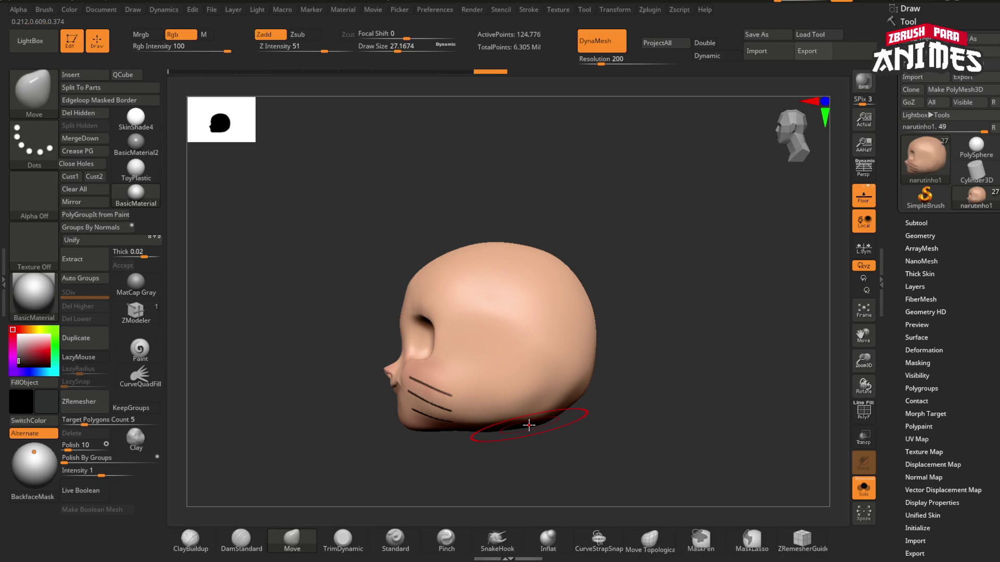
right_click_drag(575, 380, 536, 341, "shift")
key("f")
mouse_move(536, 341)
right_mouse_down("alt")
mouse_move(654, 397)
mouse_move(618, 431)
mouse_move(598, 343)
right_mouse_up("alt")
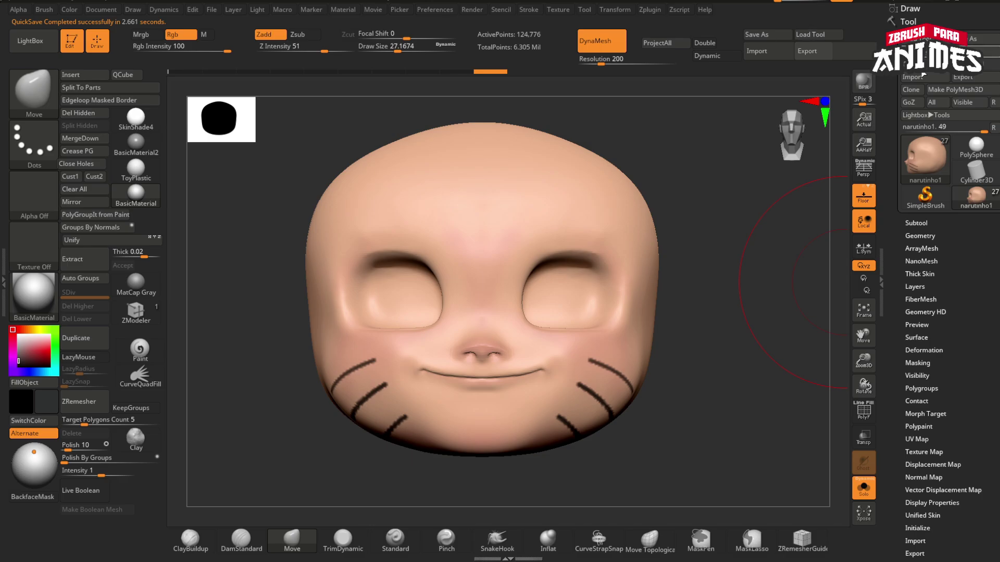
left_click(917, 77)
left_click(864, 427)
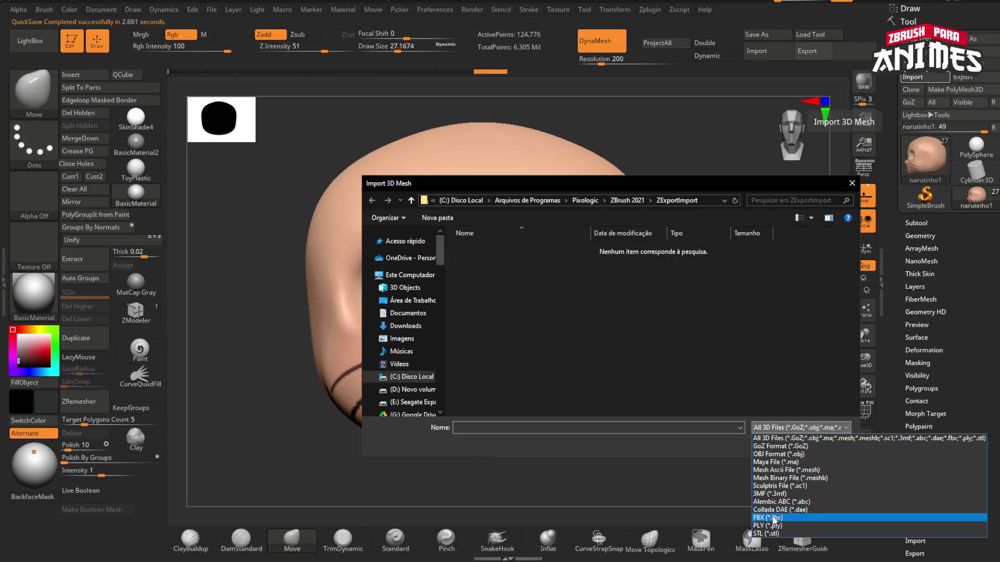
left_click(774, 518)
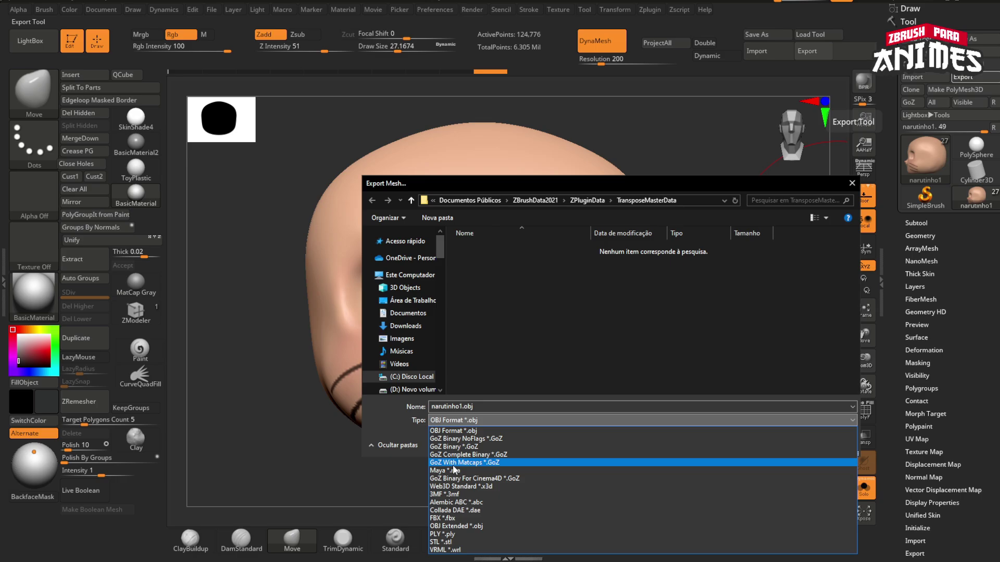
- Export the head as an FBX file named CABECA into the NARUTINHO FBX folder with the default export options
left_click(449, 518)
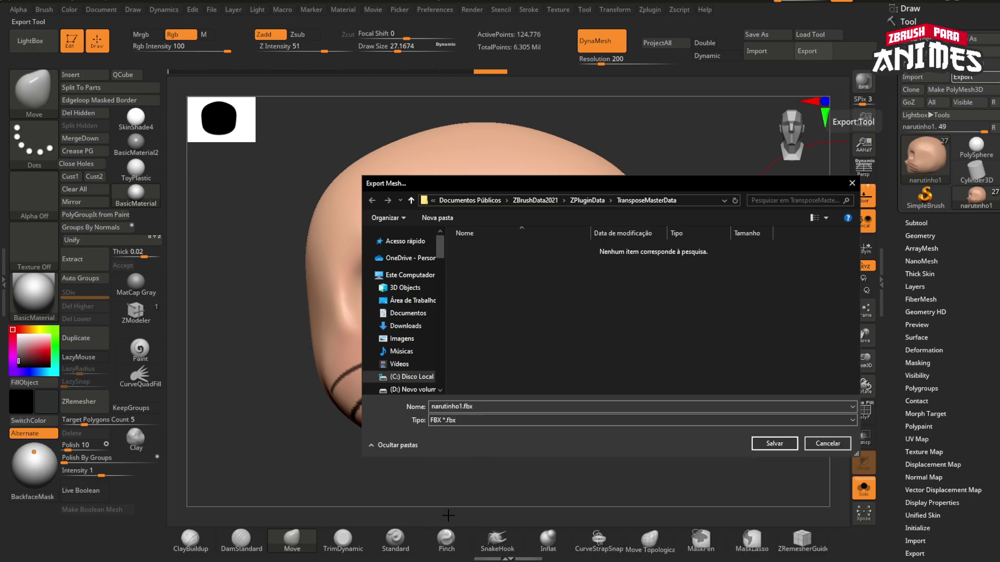
left_click(405, 325)
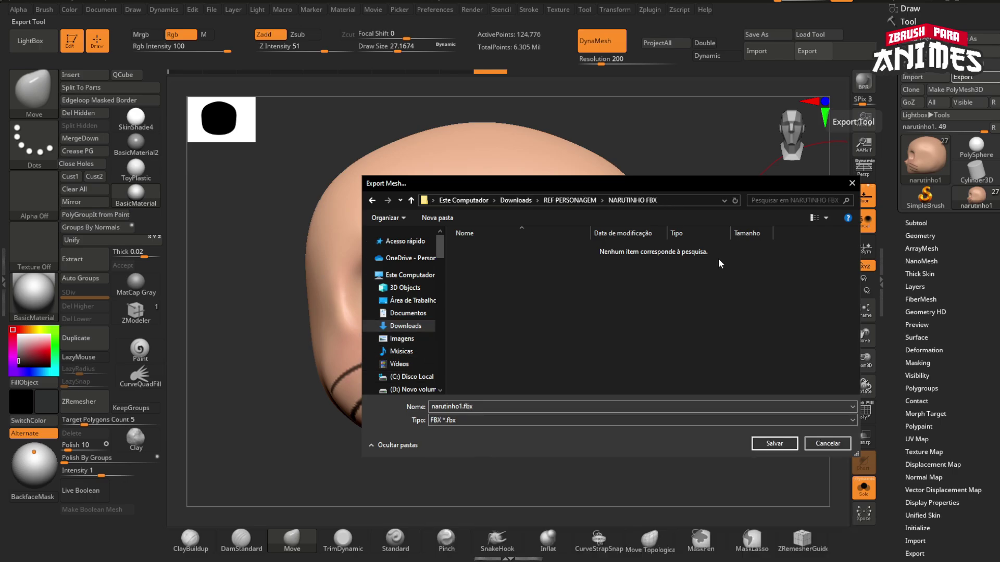
left_click(469, 405)
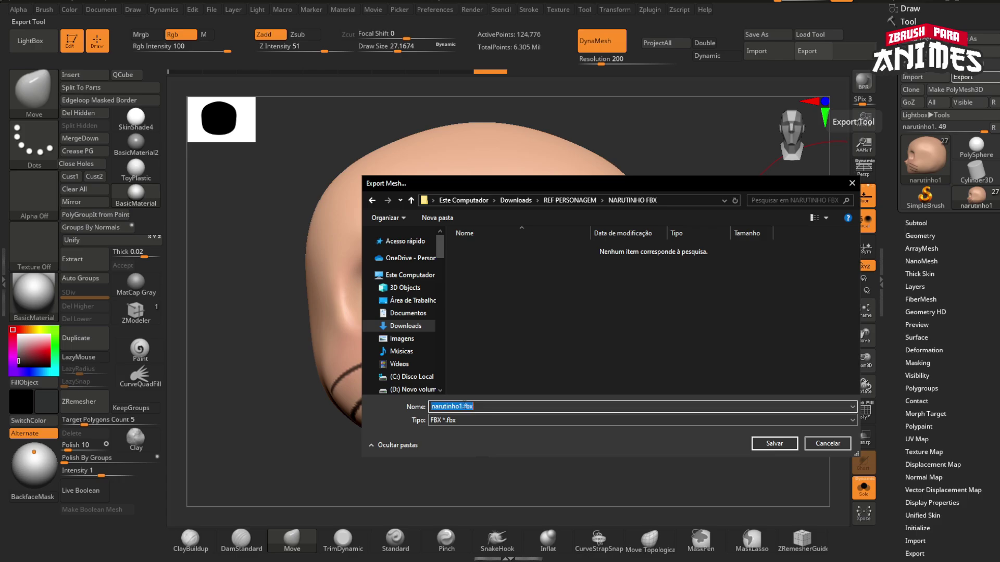
type("CABECA")
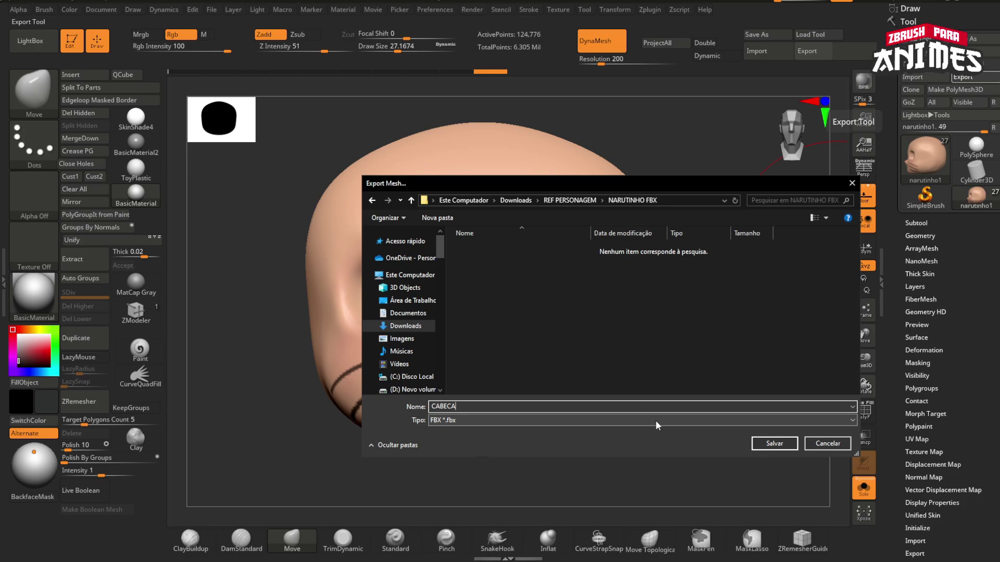
left_click(773, 443)
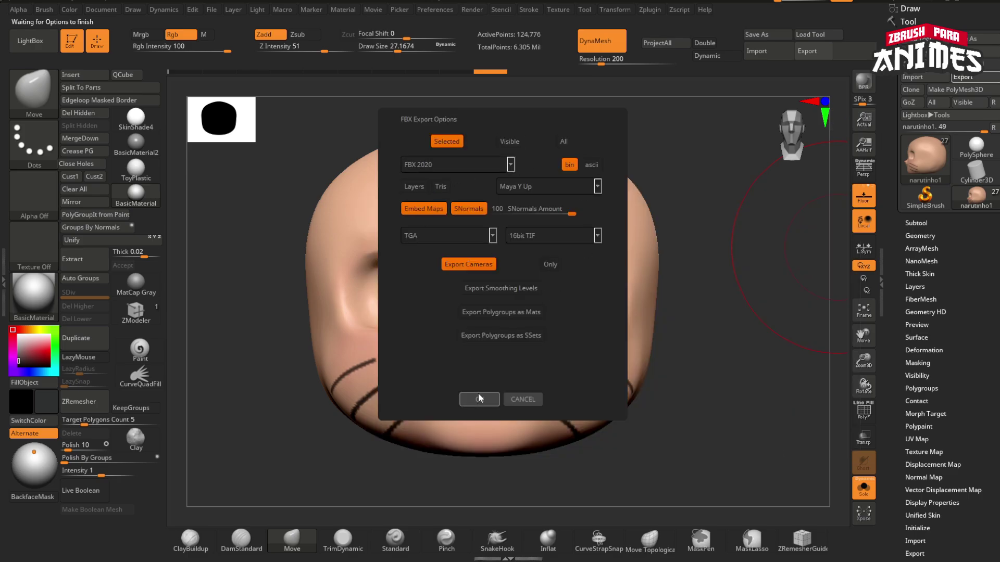
key("Return")
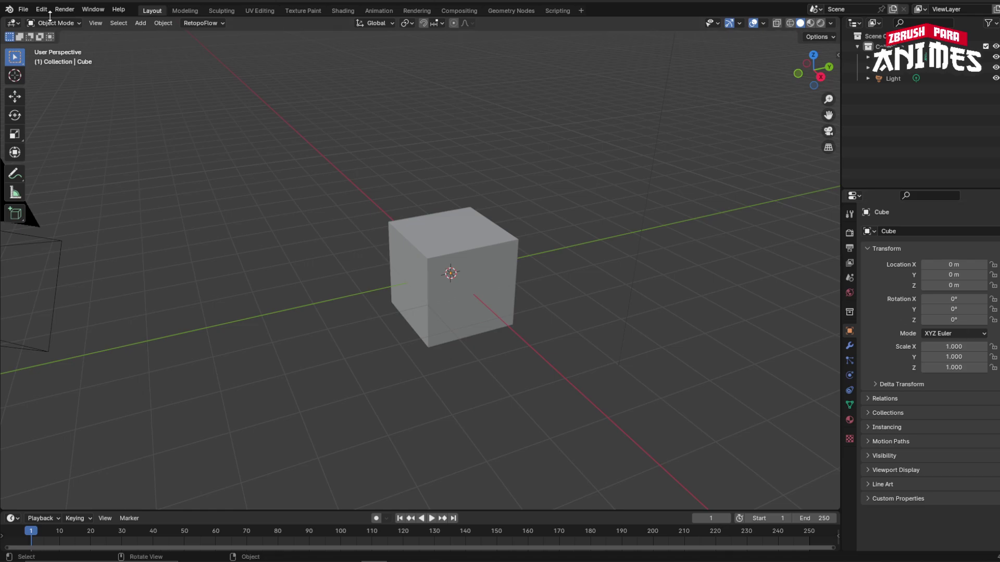
- Switch to Blender, import the exported head FBX and delete the default cube
left_click(24, 11)
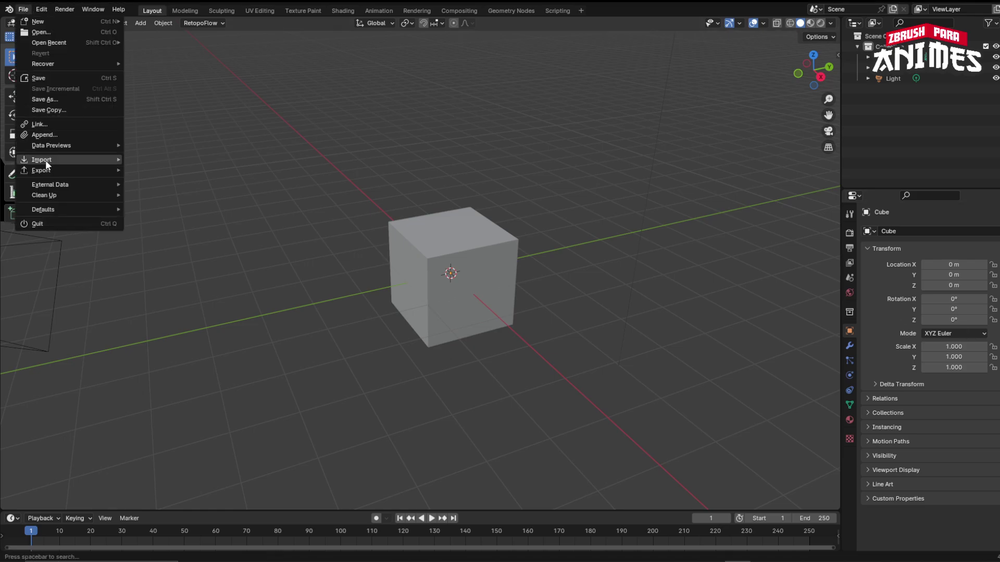
mouse_move(46, 164)
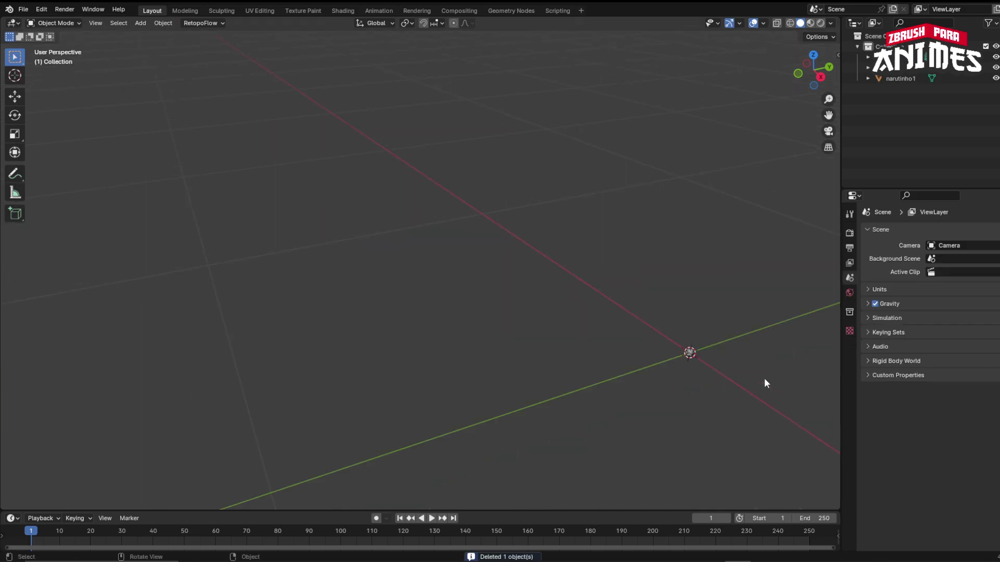
scroll(764, 378, "down", 4)
scroll(514, 301, "up", 3)
scroll(514, 301, "up", 6)
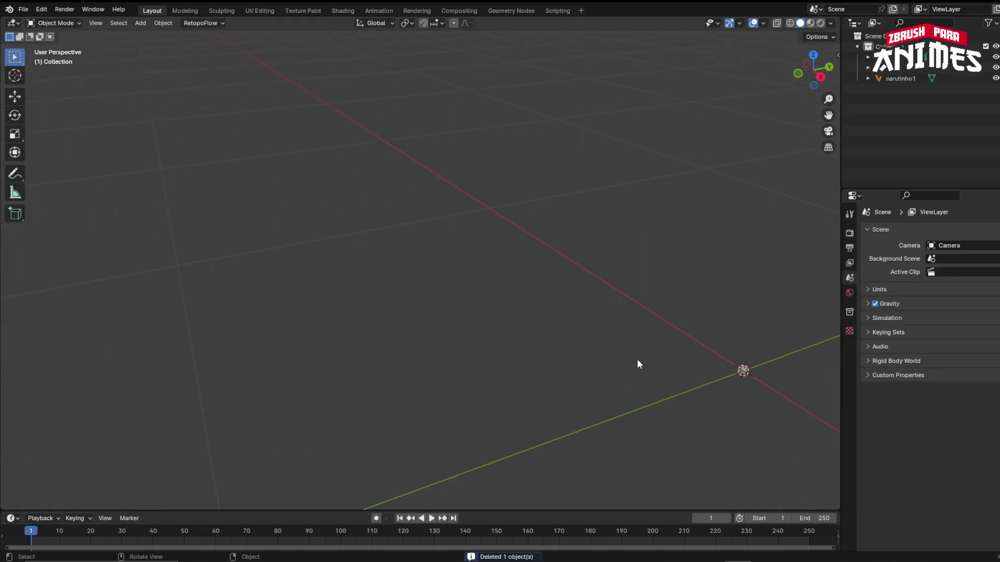
middle_click_drag(654, 379, 361, 369, "shift")
scroll(361, 370, "down", 10)
scroll(415, 280, "up", 3)
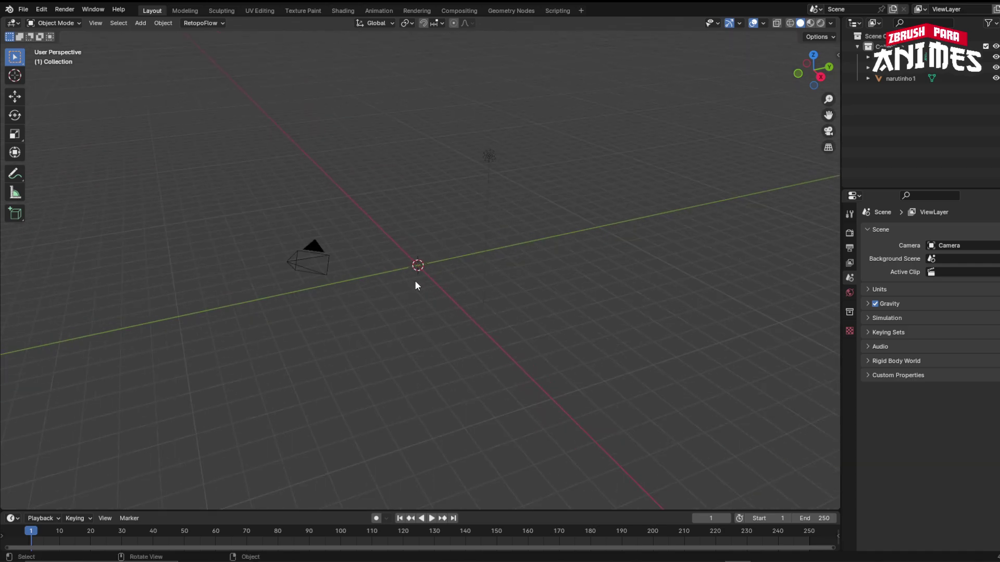
middle_click_drag(427, 256, 438, 301)
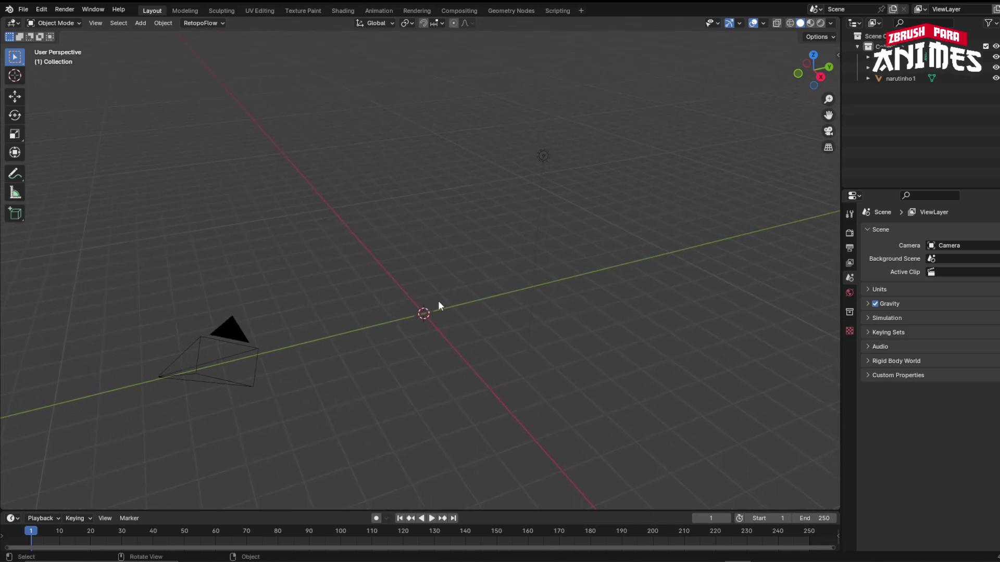
- Select the light and set its scale to 5 on X, Y and Z
left_click(238, 330)
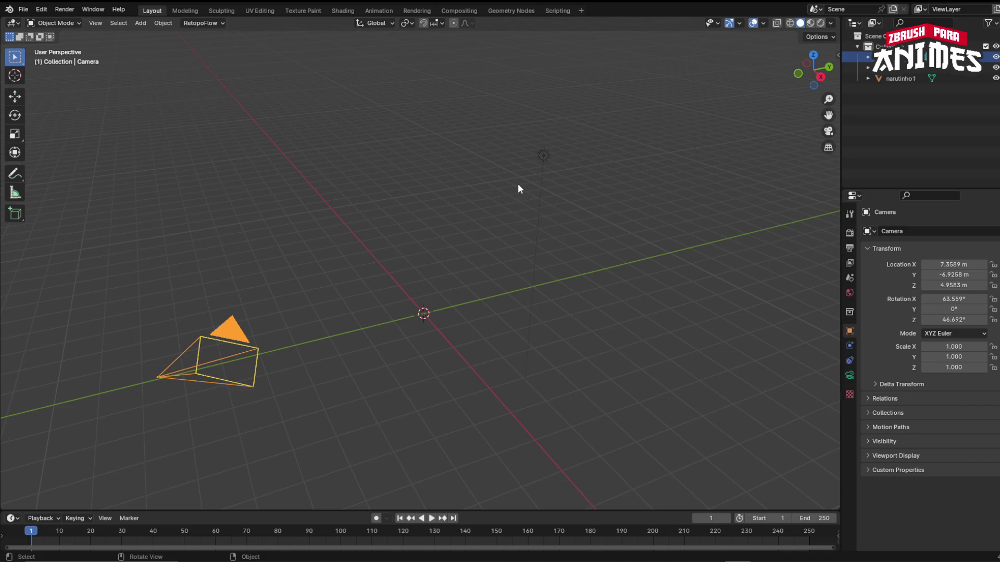
left_click(543, 158)
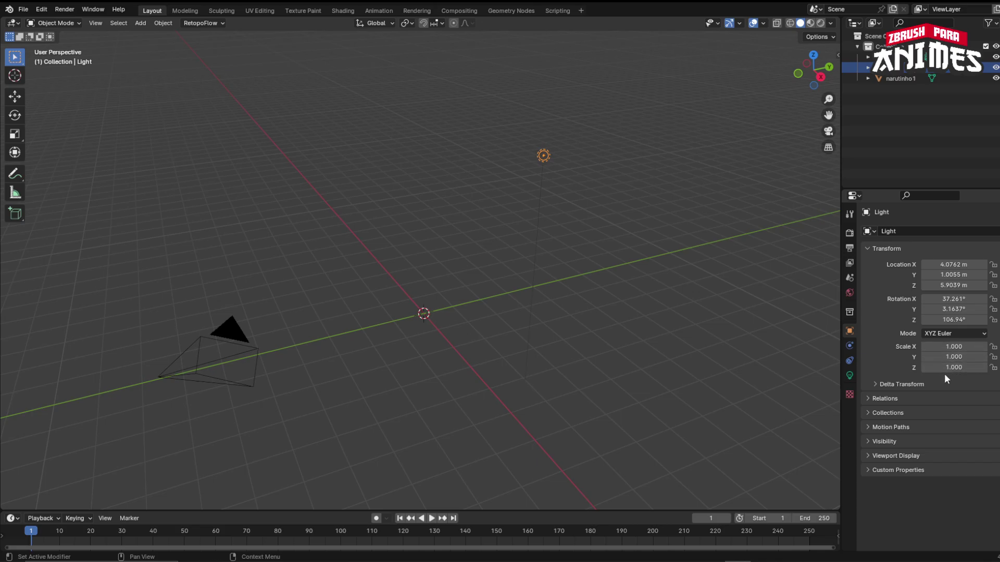
left_click(952, 347)
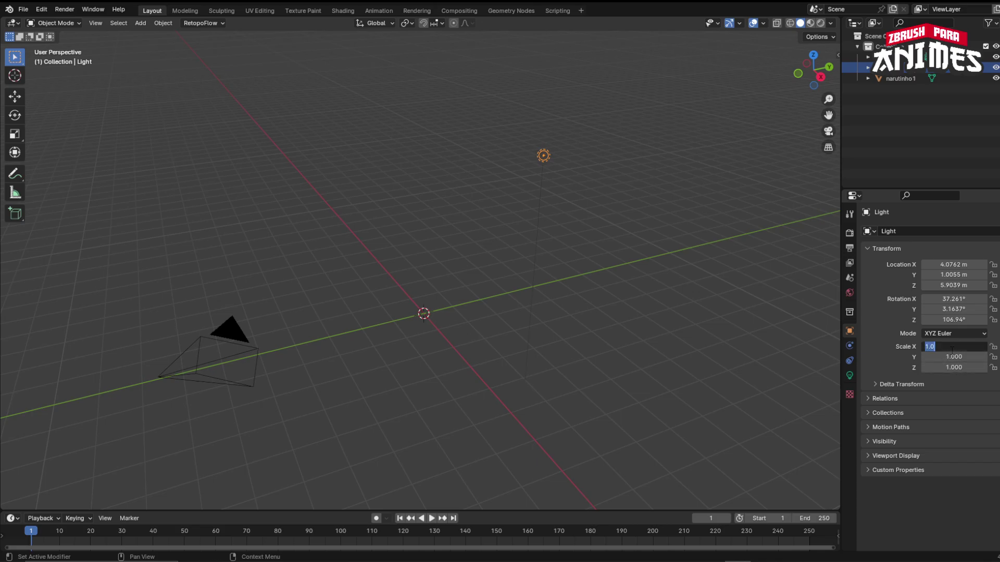
type("5")
key("Tab")
type("5")
key("Tab")
type("5")
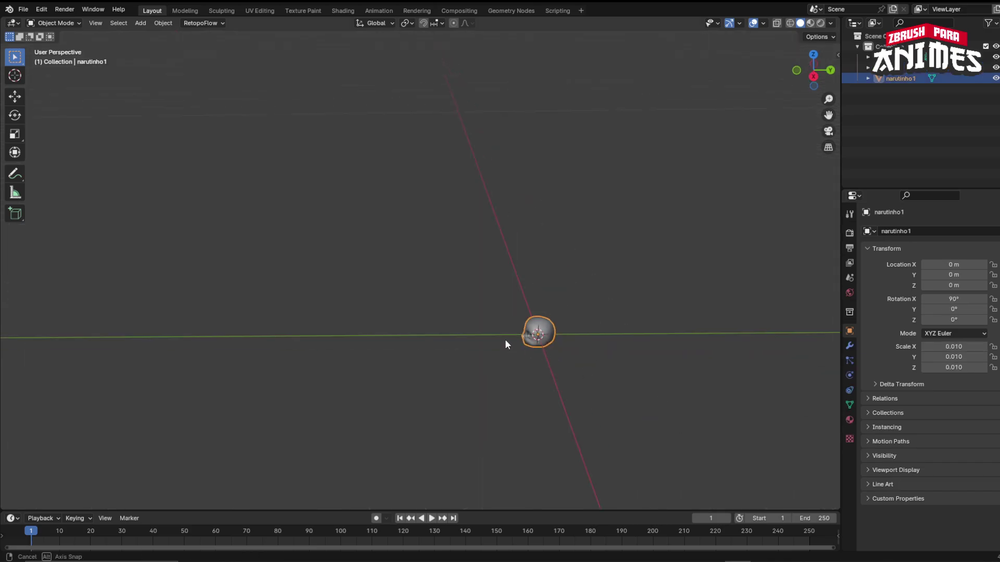
- Set the imported head mesh's scale to 2 on X, Y and Z
middle_click_drag(504, 339, 547, 331)
left_click(957, 346)
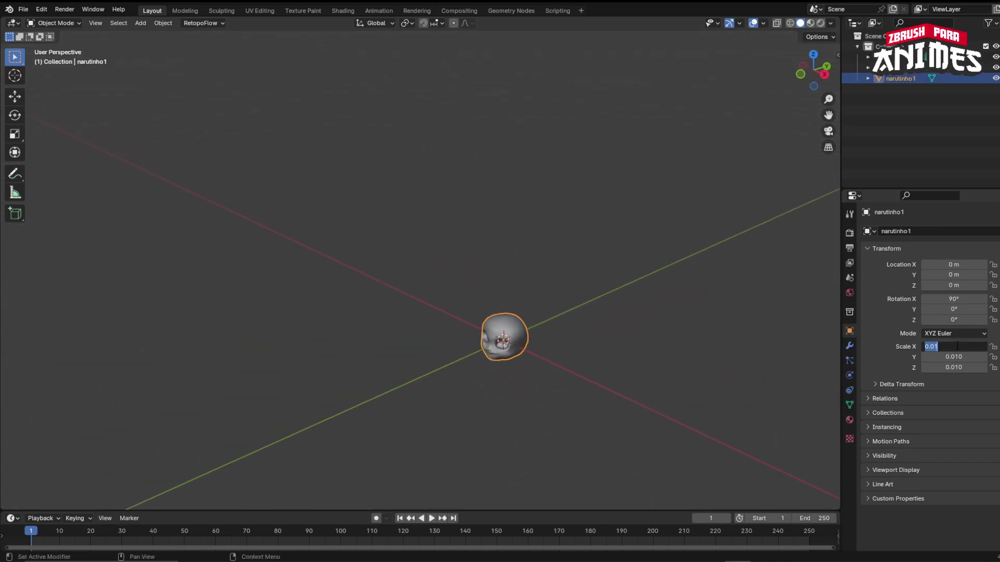
type("2")
key("Return")
left_click_drag(930, 346, 930, 367)
key("Return")
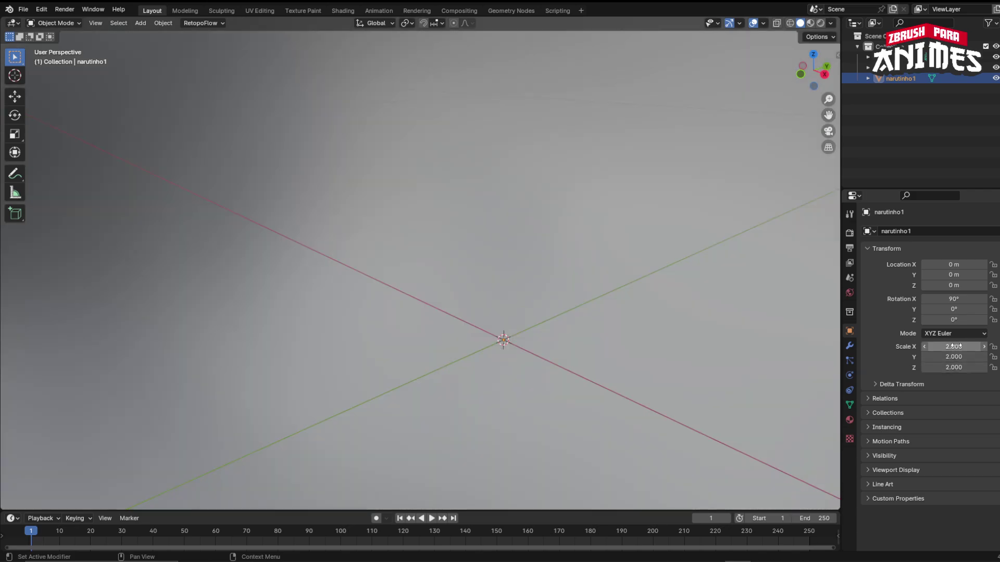
scroll(826, 237, "down", 6)
middle_click_drag(353, 223, 484, 287)
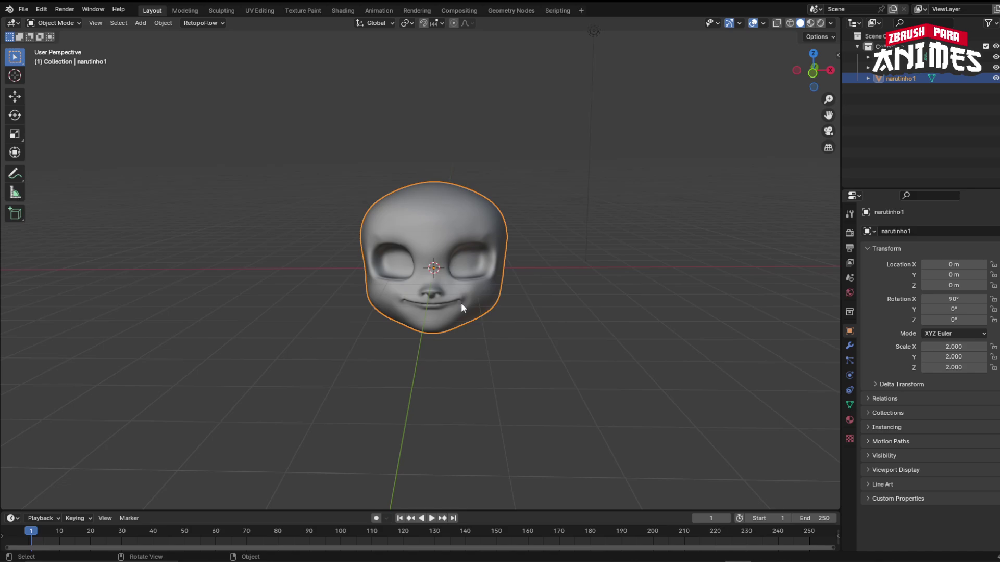
- Apply all transforms to the head mesh, followed by its rotation and scale
middle_click_drag(461, 303, 420, 316)
scroll(411, 292, "up", 3)
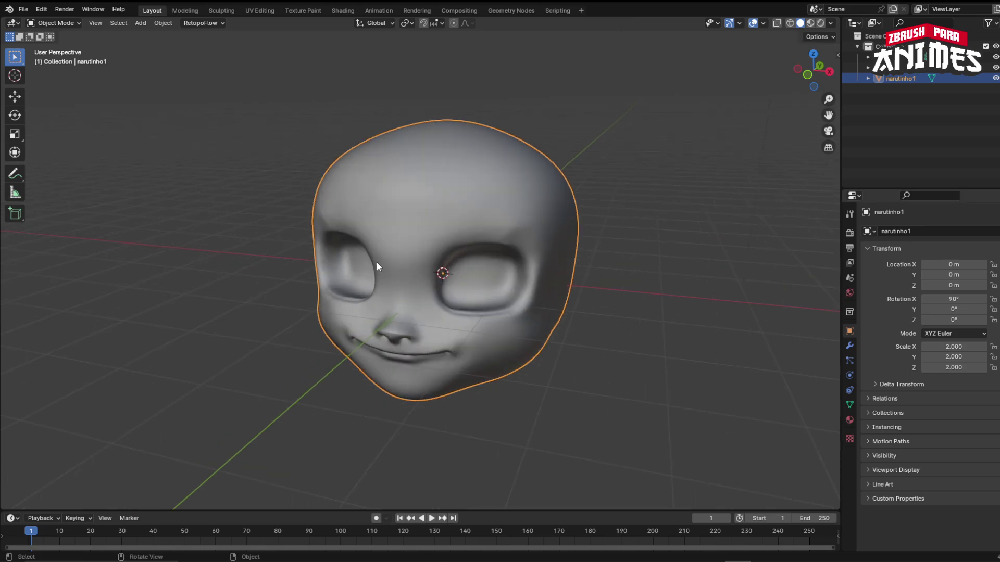
scroll(399, 270, "down", 3)
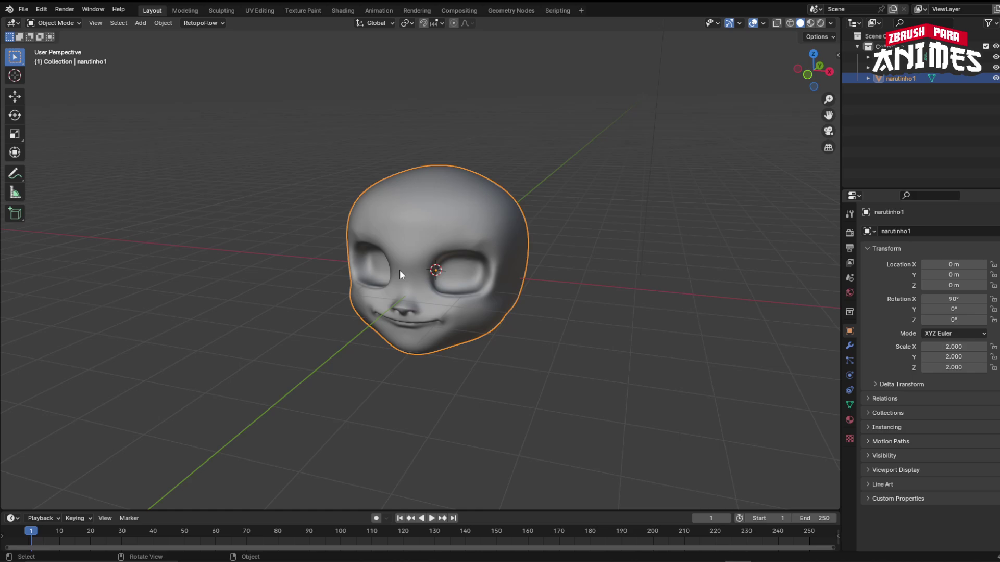
right_click(399, 269)
left_click(156, 25)
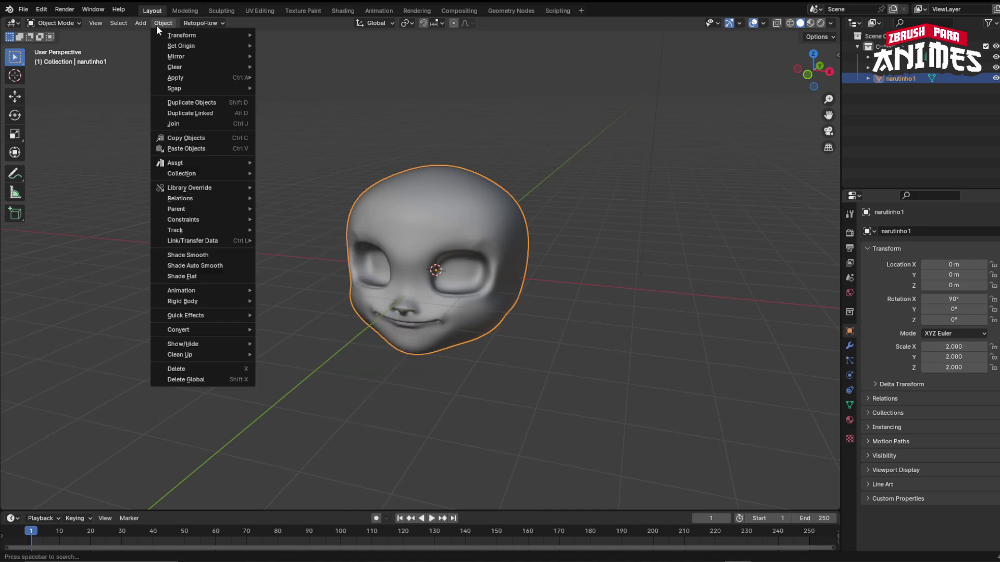
mouse_move(208, 78)
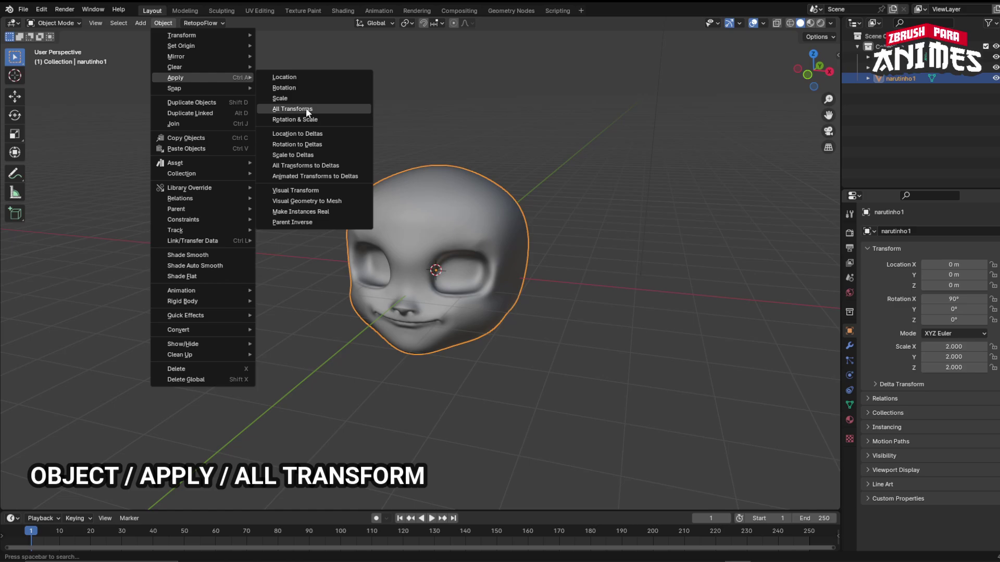
left_click(307, 111)
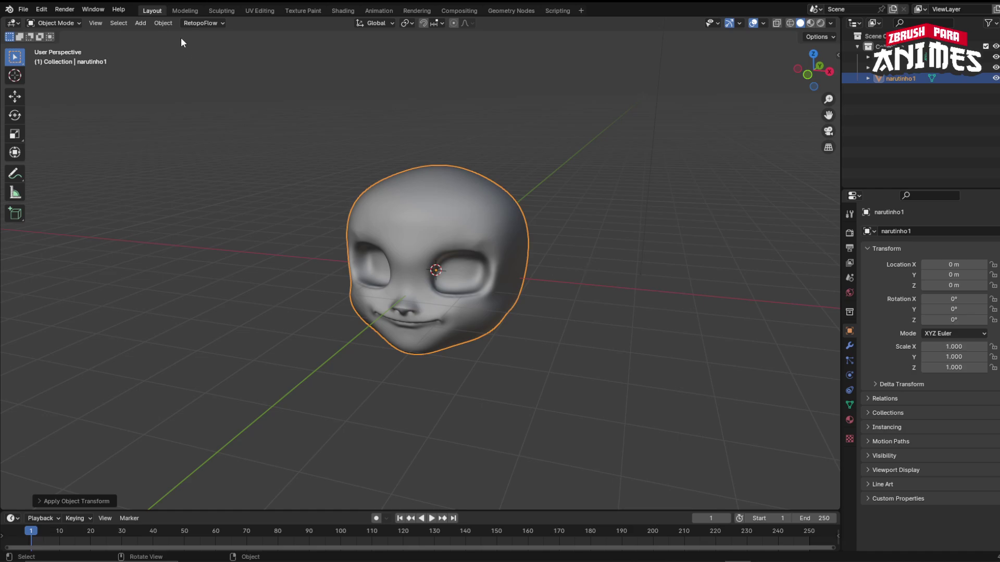
left_click(163, 23)
mouse_move(199, 78)
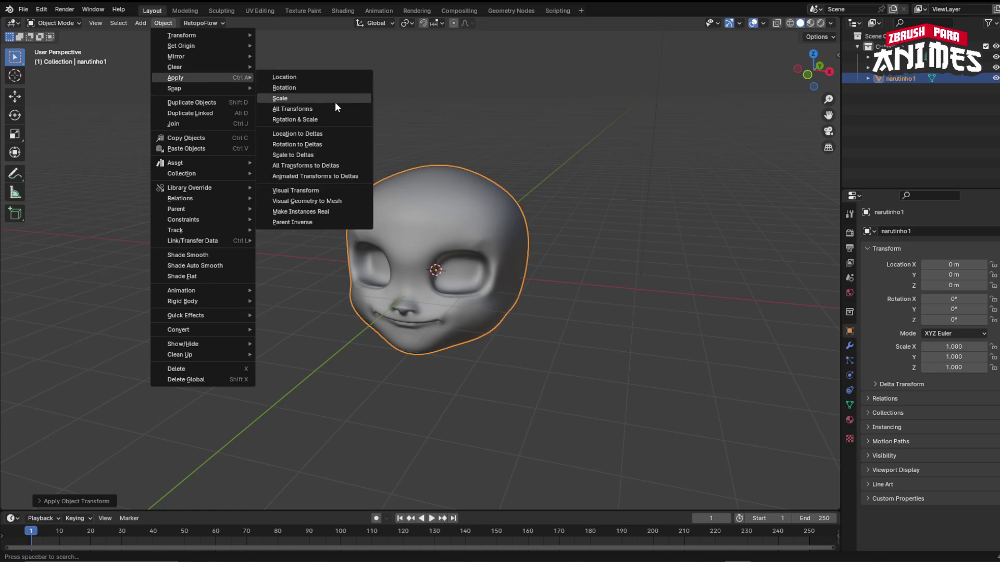
left_click(323, 118)
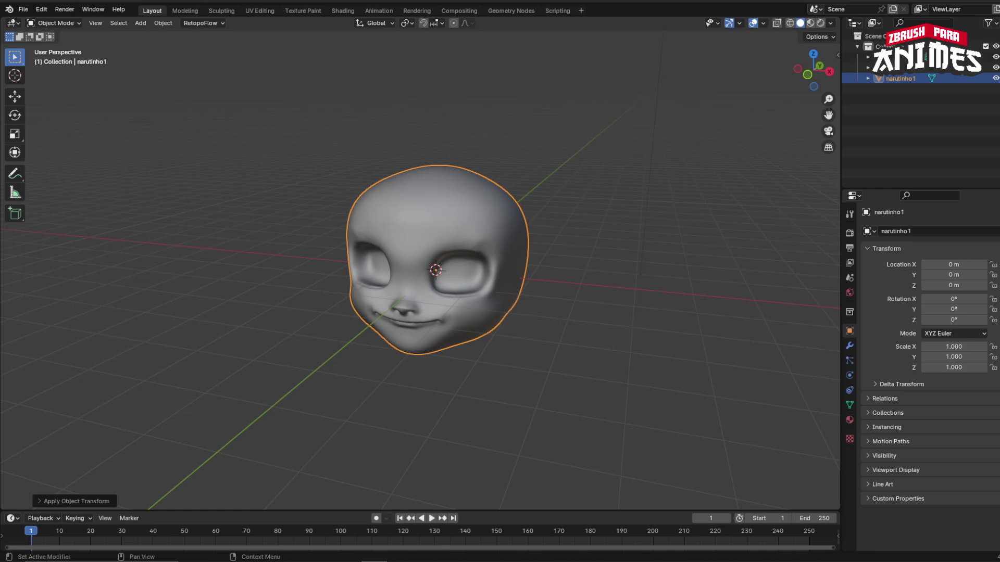
- Install the add-on RetopoFlow_v3.4.2-GitHub.zip from the Downloads folder and search the add-on list for "reto"
key("KP_1")
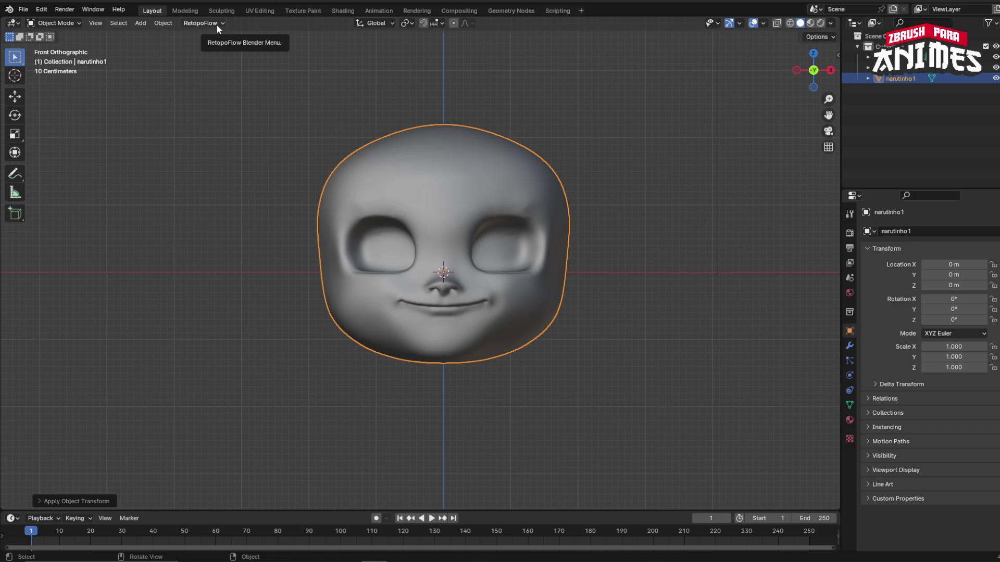
left_click(35, 14)
left_click(60, 142)
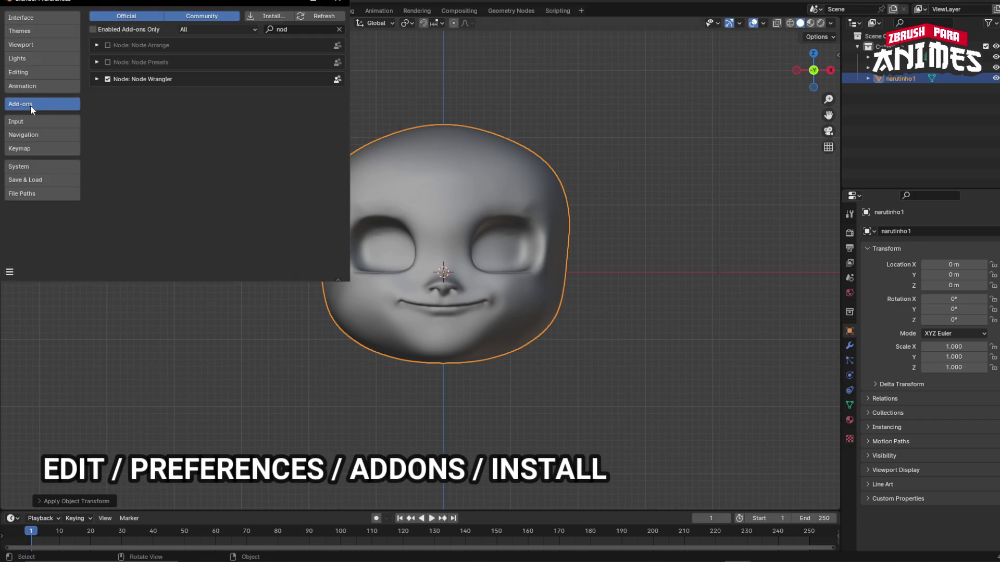
left_click(287, 16)
left_click(411, 20)
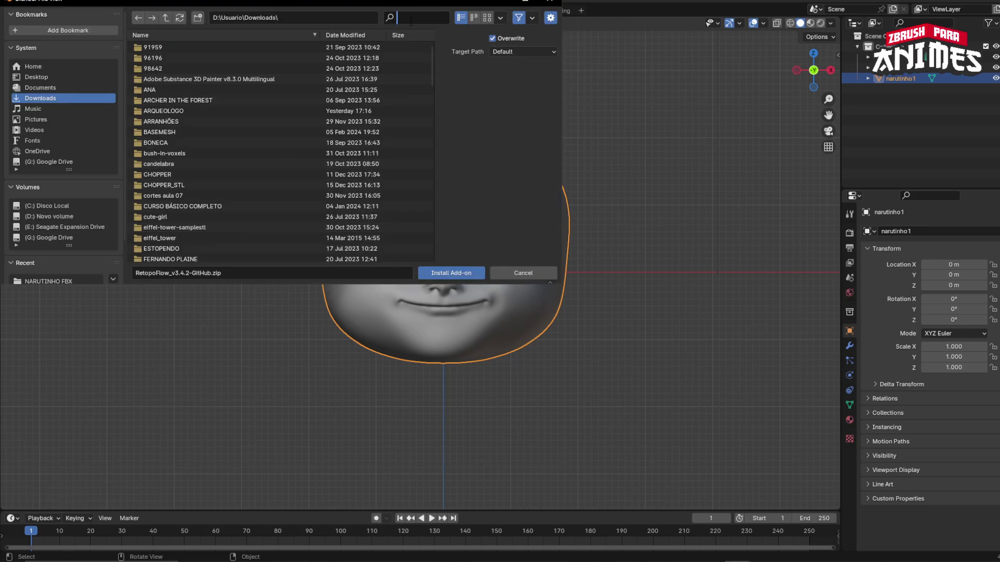
type("retopo")
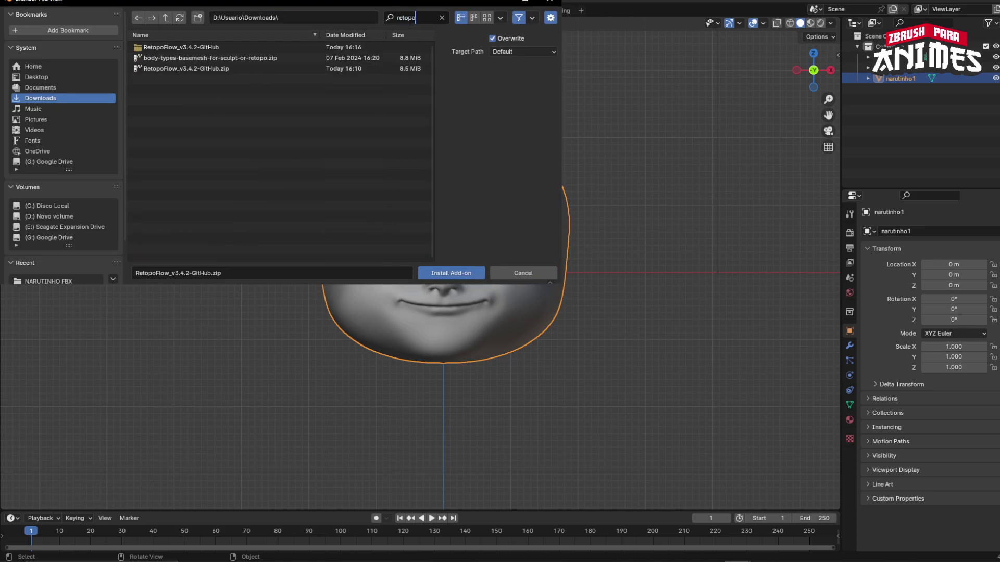
double_click(217, 69)
left_click(302, 29)
type("reto")
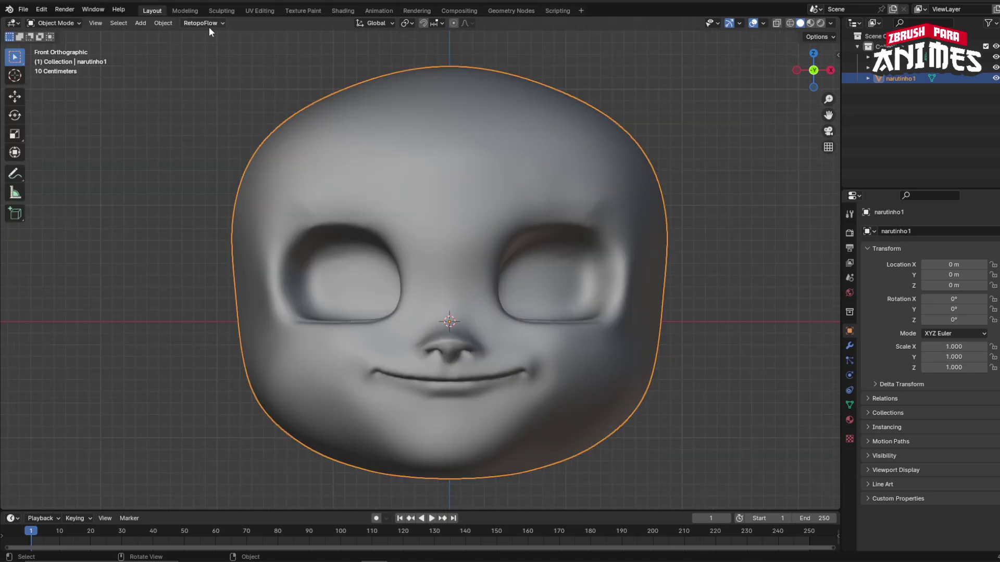
- Examine the head mesh's density in wireframe display and restore solid shading
left_click(213, 24)
left_click(213, 24)
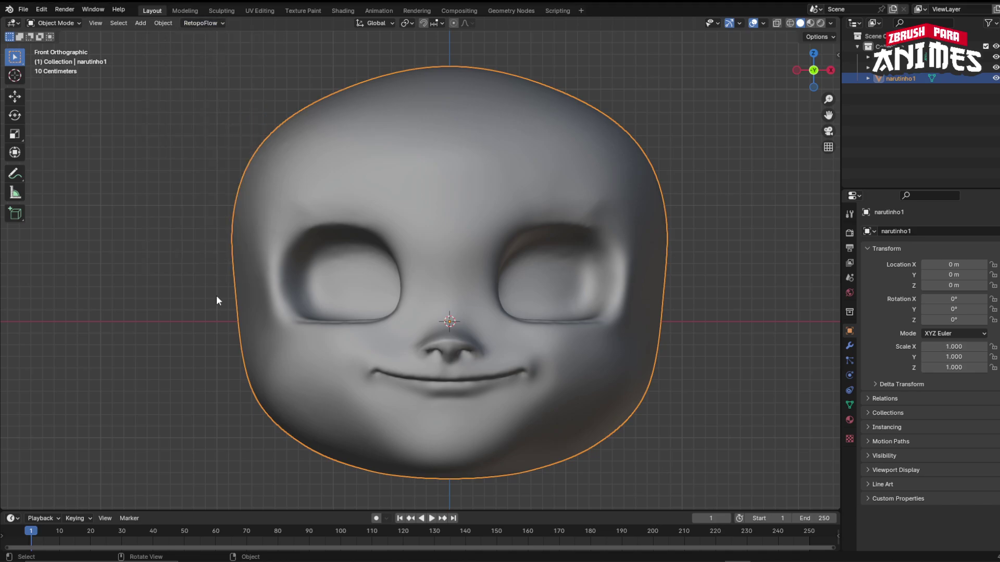
left_click(788, 23)
scroll(459, 243, "up", 5)
scroll(458, 243, "down", 5)
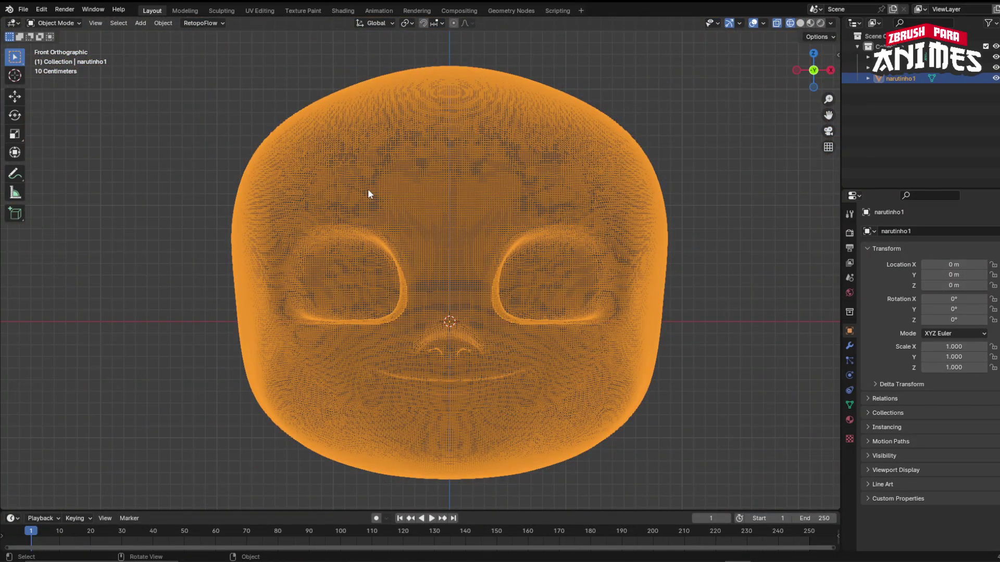
key("shift+z")
- Examine the head's mesh topology up close between the eye sockets in Edit Mode
left_click(60, 23)
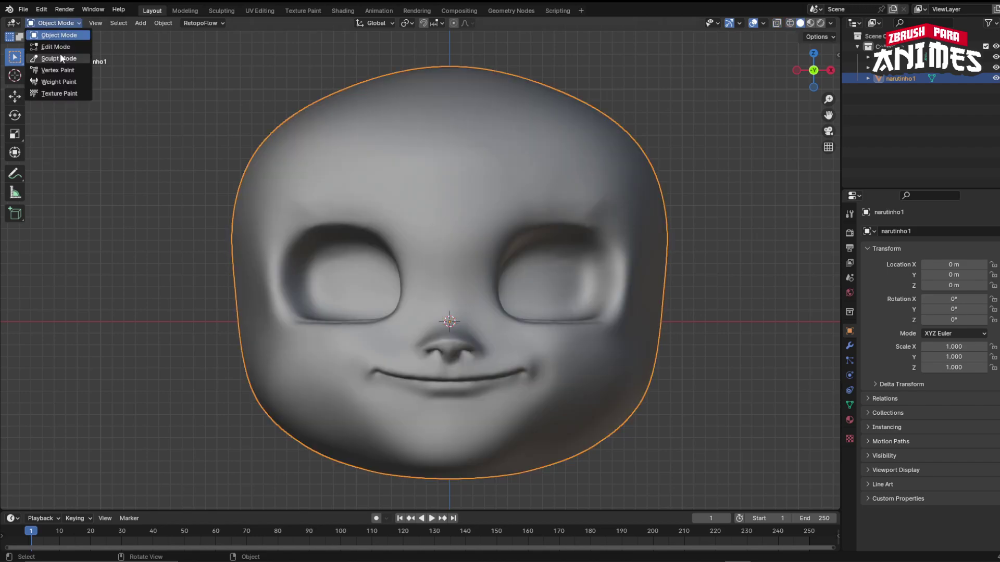
left_click(59, 46)
scroll(321, 306, "up", 8)
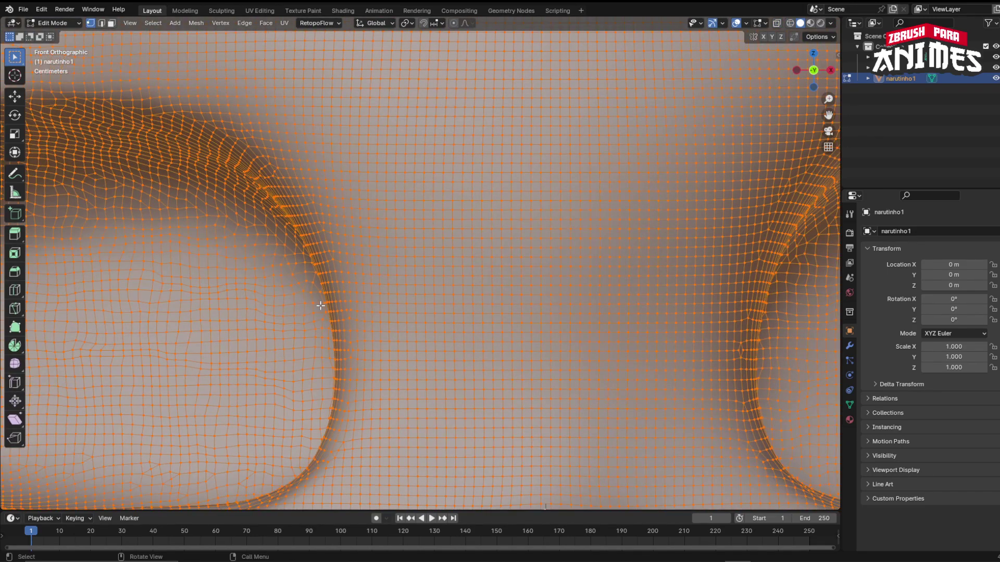
scroll(320, 306, "down", 8)
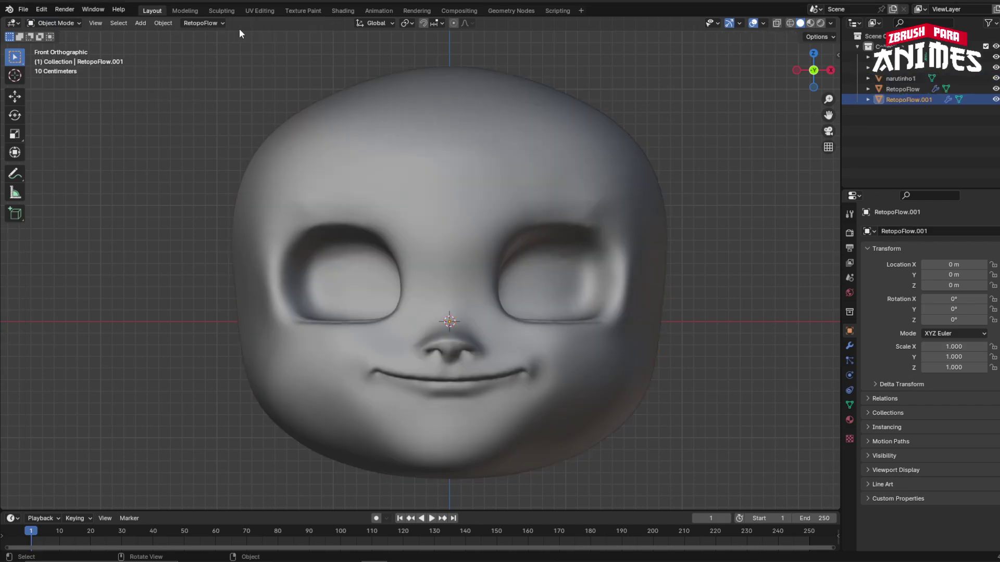
- Start a new RetopoFlow session at the cursor with the narutinho1 head mesh as the source and dismiss the unsaved-file alert
left_click(211, 26)
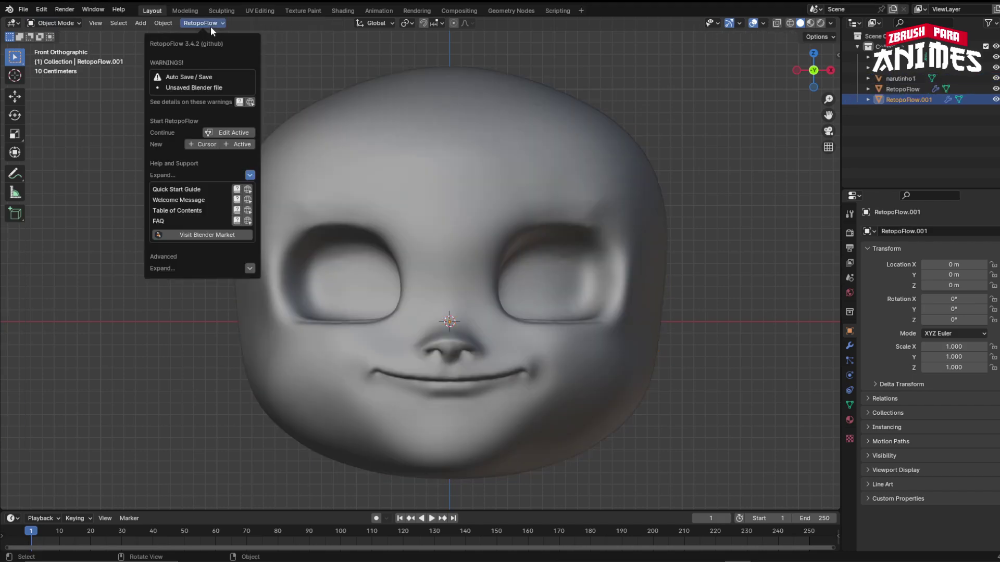
left_click(638, 227)
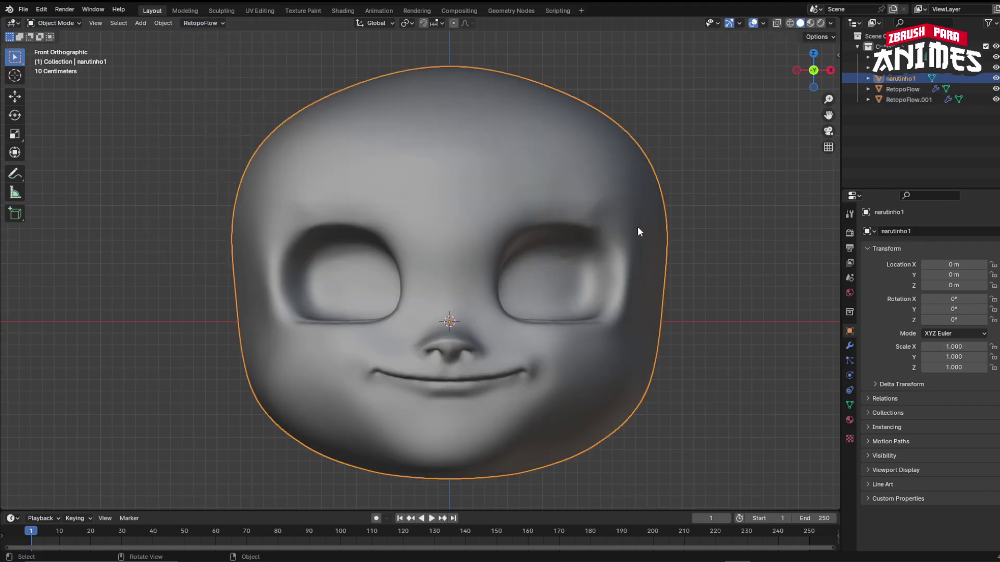
left_click(202, 22)
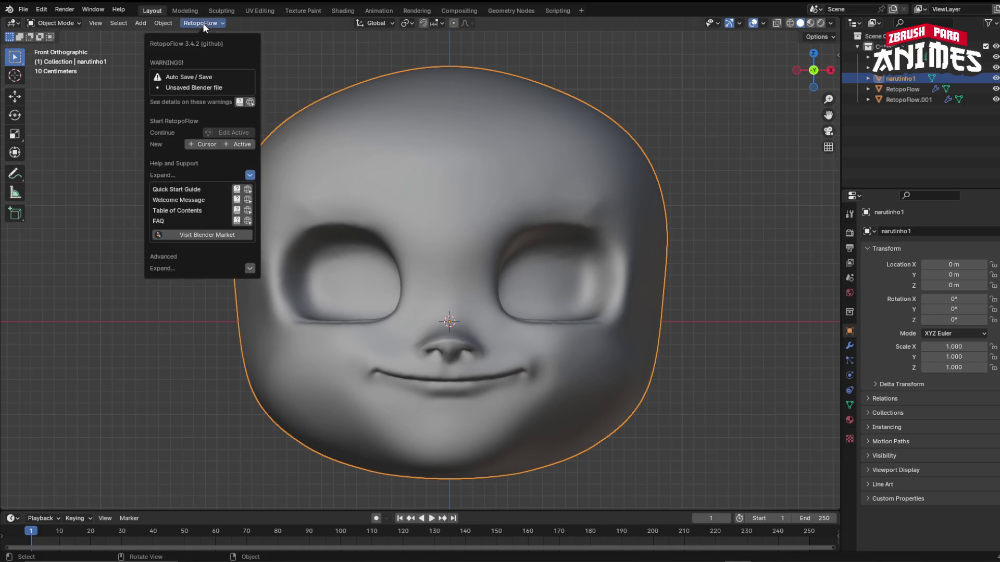
left_click(204, 144)
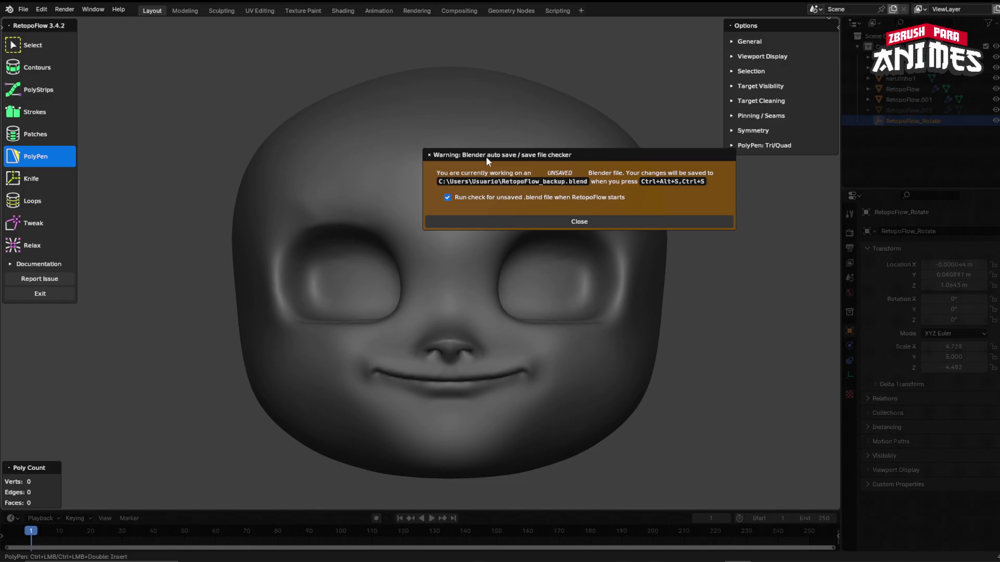
left_click(609, 223)
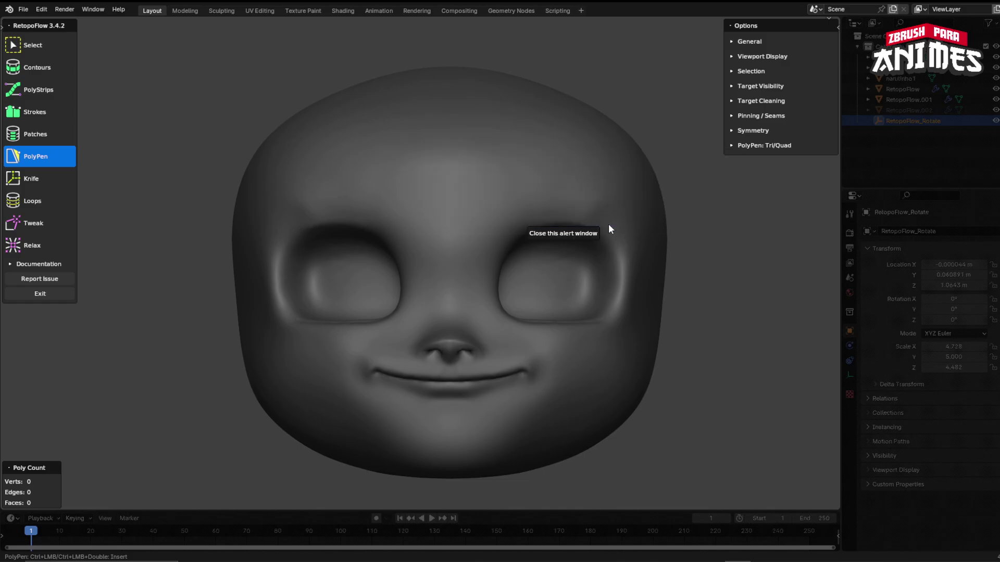
- Compare the Optimize Shading options in RetopoFlow's viewport display settings and set the shading to Light
scroll(482, 279, "down", 3)
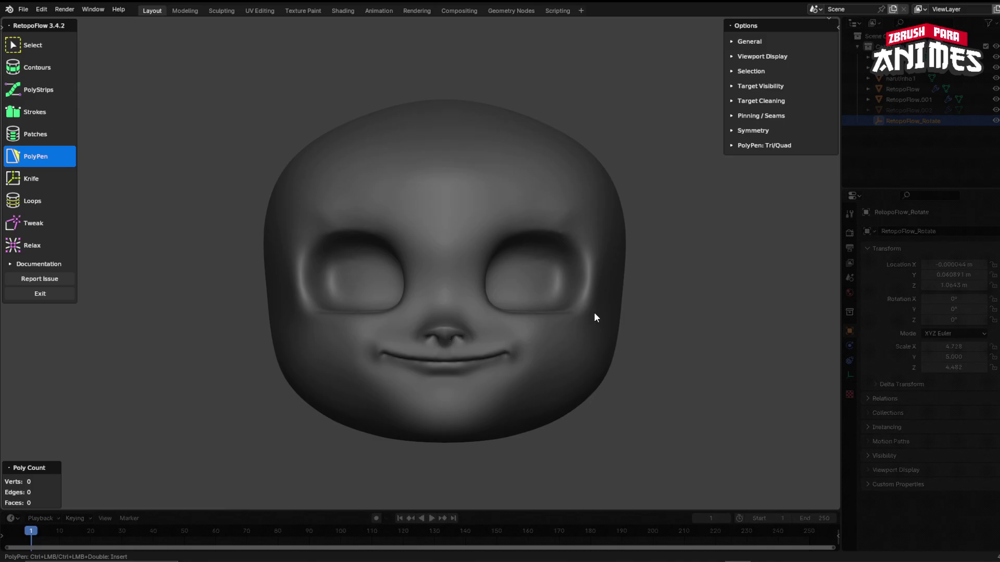
left_click(761, 57)
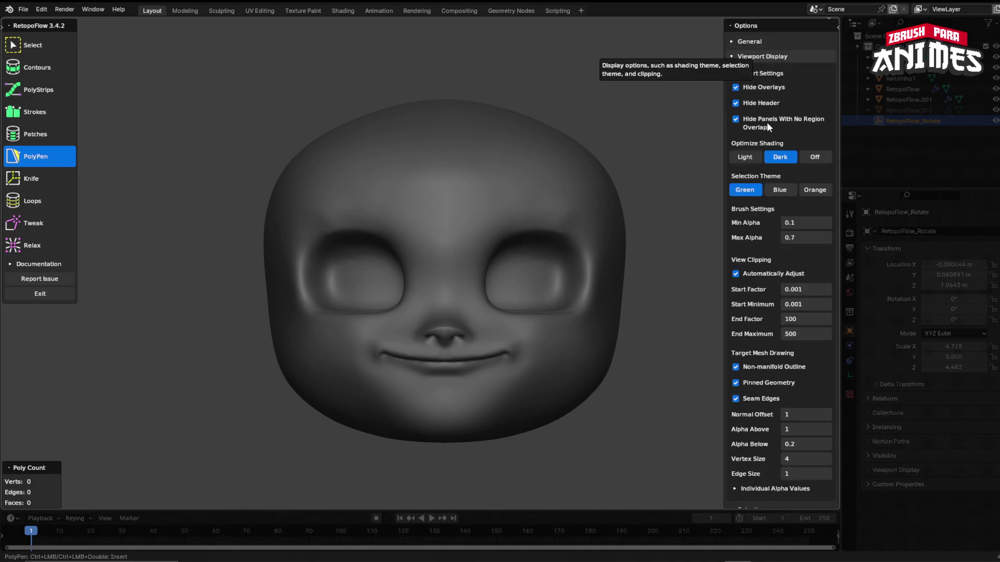
left_click(755, 158)
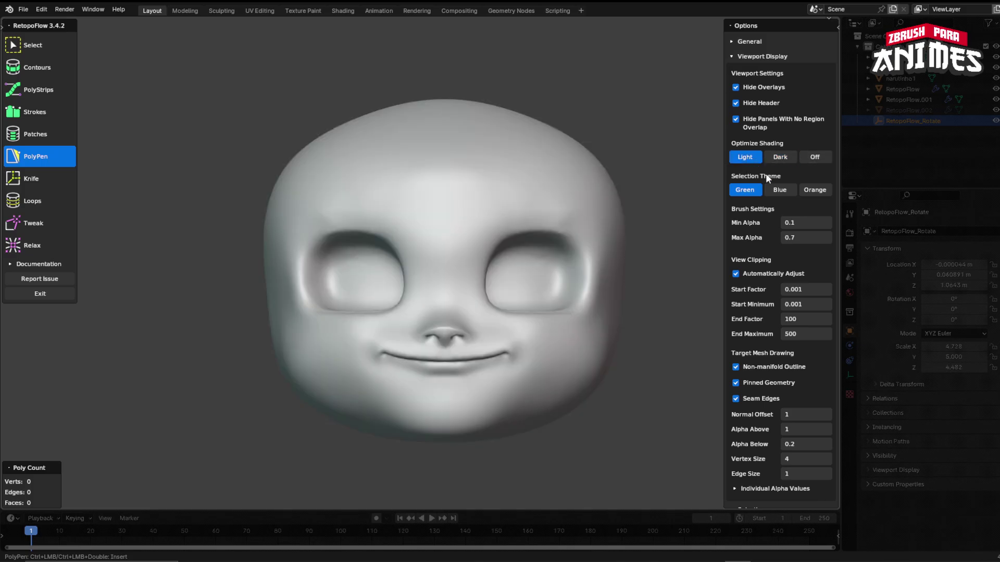
left_click(814, 158)
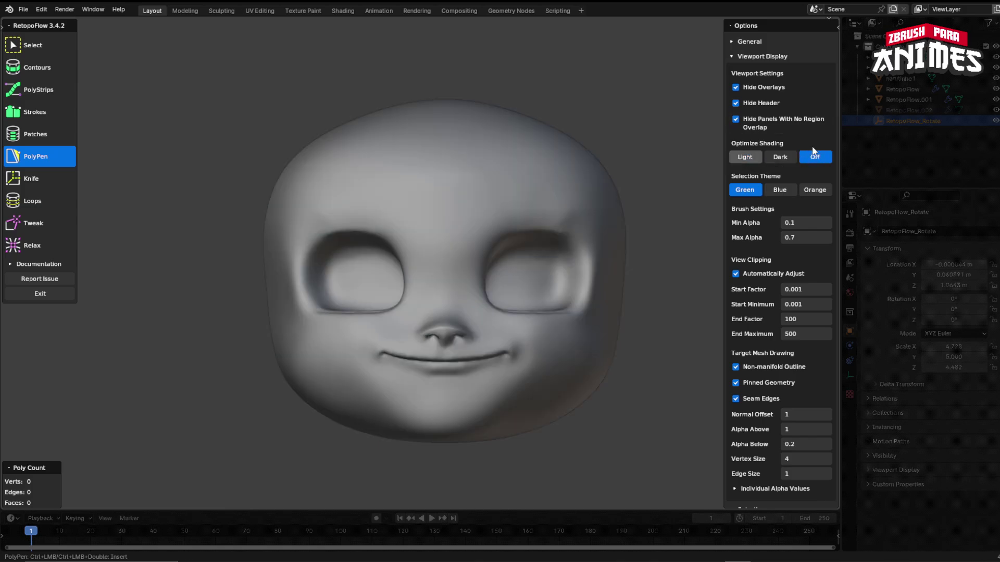
left_click(738, 157)
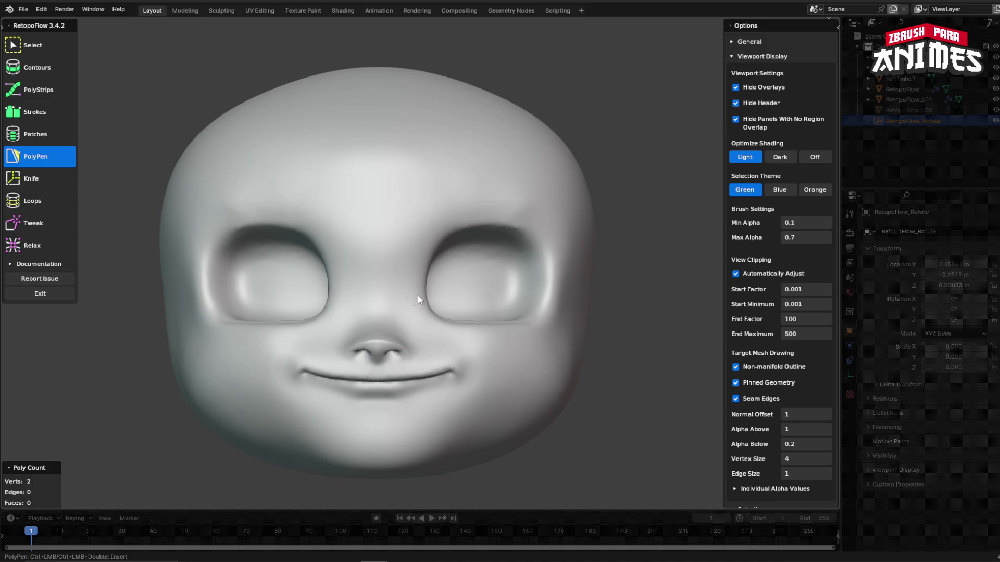
- Try a PolyPen strip of faces up the inner side of the character's left eye socket to its upper inner corner
scroll(419, 291, "up", 3)
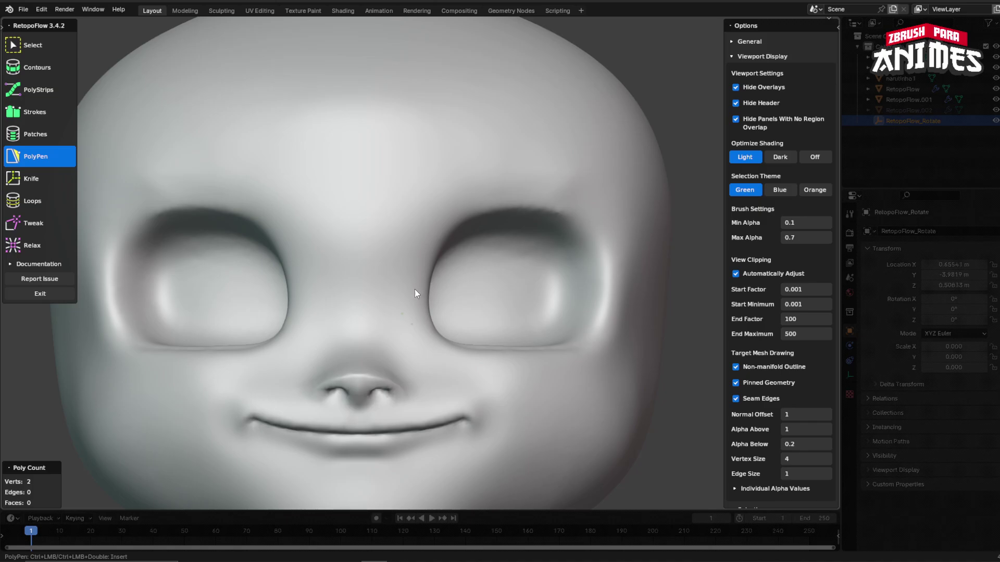
left_click(395, 321, "ctrl")
left_click(393, 284, "ctrl")
left_click(416, 304, "ctrl")
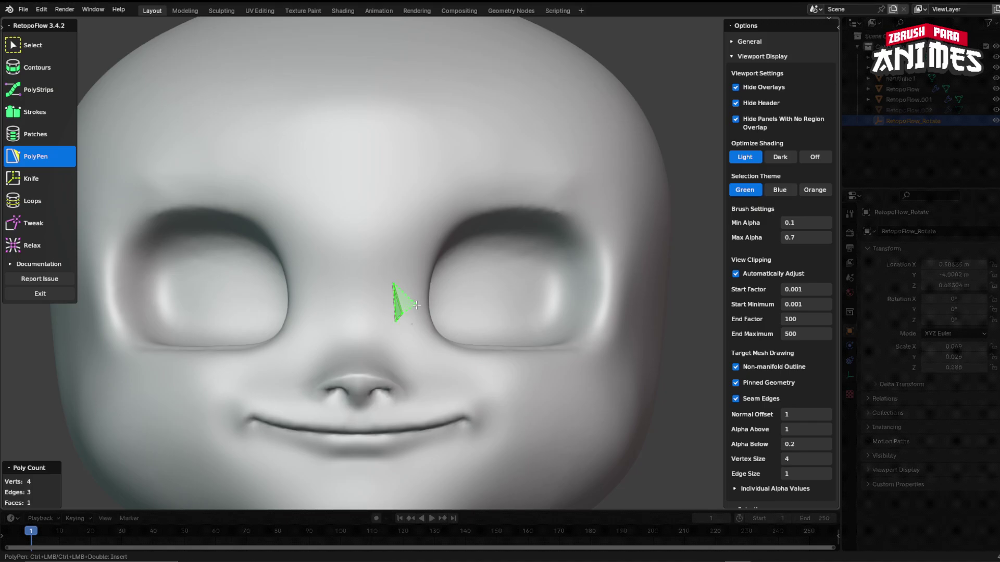
left_click(414, 274, "ctrl")
left_click(401, 255, "ctrl")
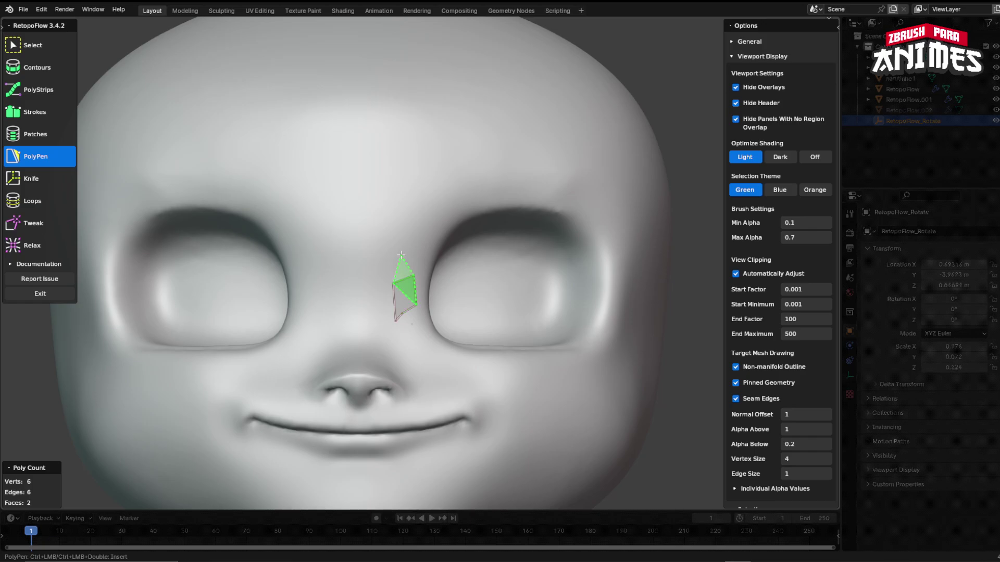
left_click(428, 246, "ctrl")
left_click(419, 225, "ctrl")
left_click(442, 222, "ctrl")
left_click(446, 209, "ctrl")
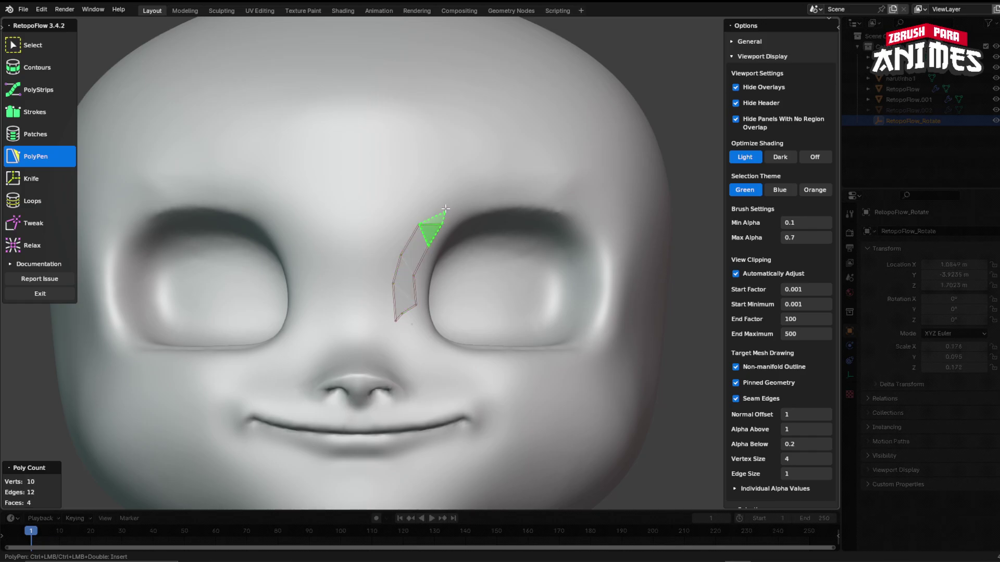
- Extend the trial PolyPen strip over the upper lid and around the outer and lower edges of the left eye socket
left_click(464, 221, "ctrl")
left_click(476, 197, "ctrl")
left_click(499, 213, "ctrl")
left_click(519, 192, "ctrl")
left_click(538, 215, "ctrl")
left_click(560, 201, "ctrl")
left_click(575, 225, "ctrl")
left_click(604, 219, "ctrl")
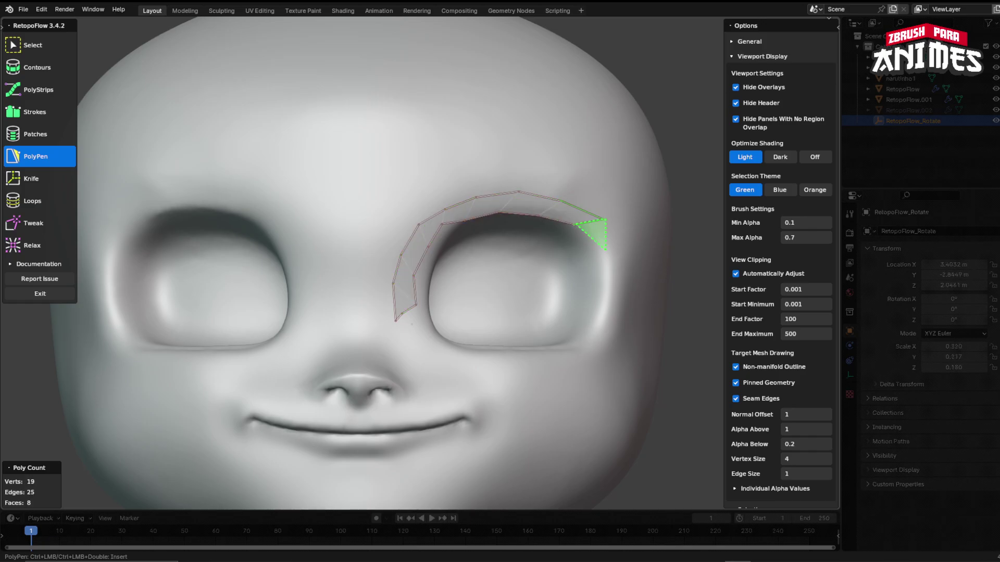
left_click(603, 250, "ctrl")
left_click(622, 262, "ctrl")
scroll(493, 373, "up", 3)
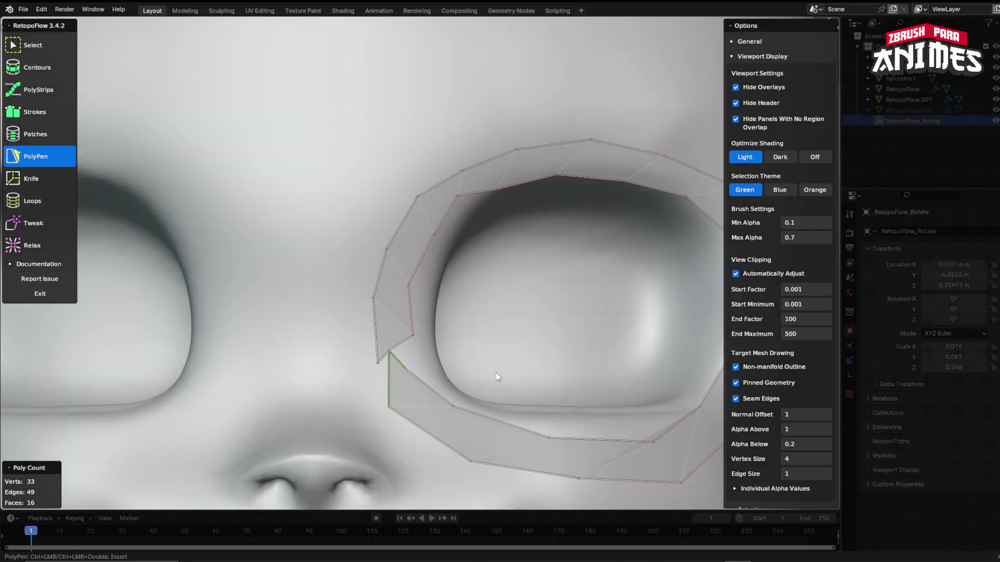
scroll(493, 373, "down", 3)
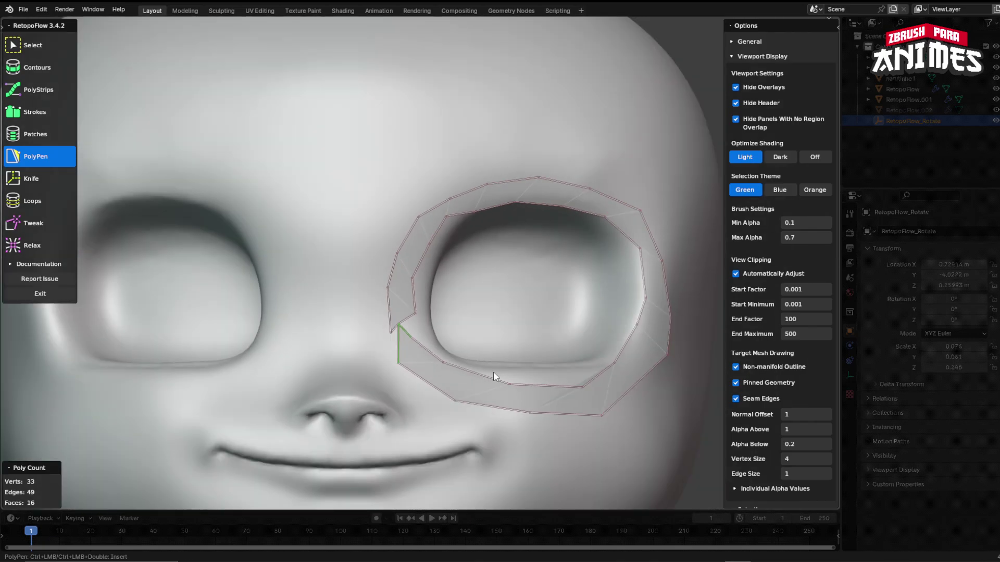
- Replace the trial eye ring with a new PolyPen strip along the inner side of the left eye socket
scroll(580, 362, "up", 2)
middle_click_drag(618, 308, 542, 322, "shift")
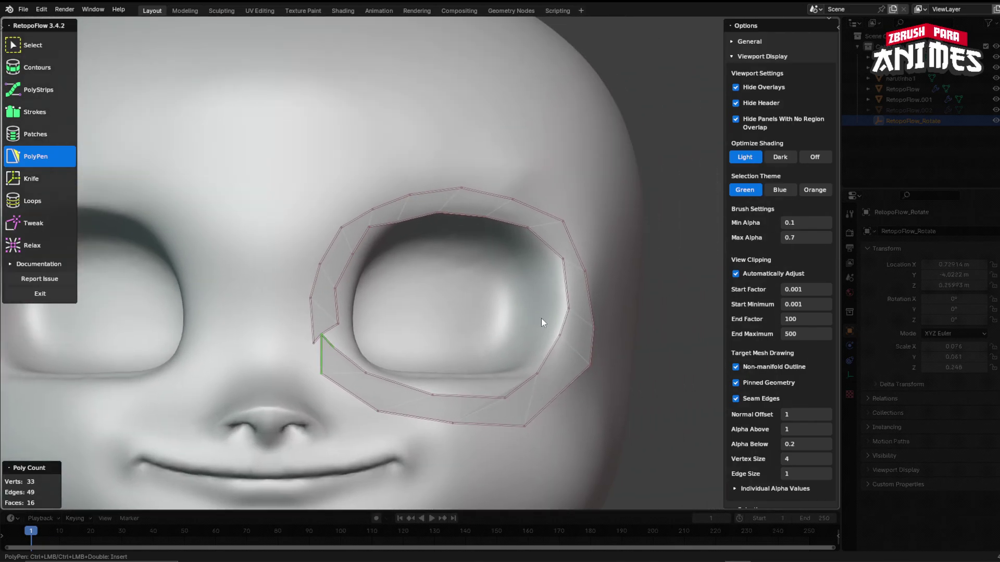
left_click(355, 285, "ctrl")
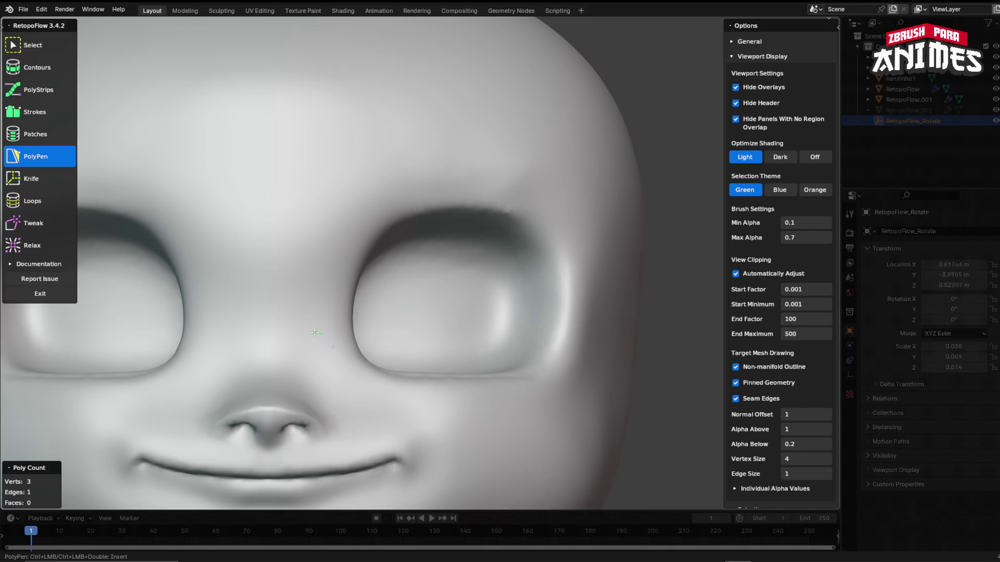
left_click(343, 293, "ctrl")
left_click(344, 293, "ctrl")
left_click(318, 293, "ctrl")
left_click(350, 271, "ctrl")
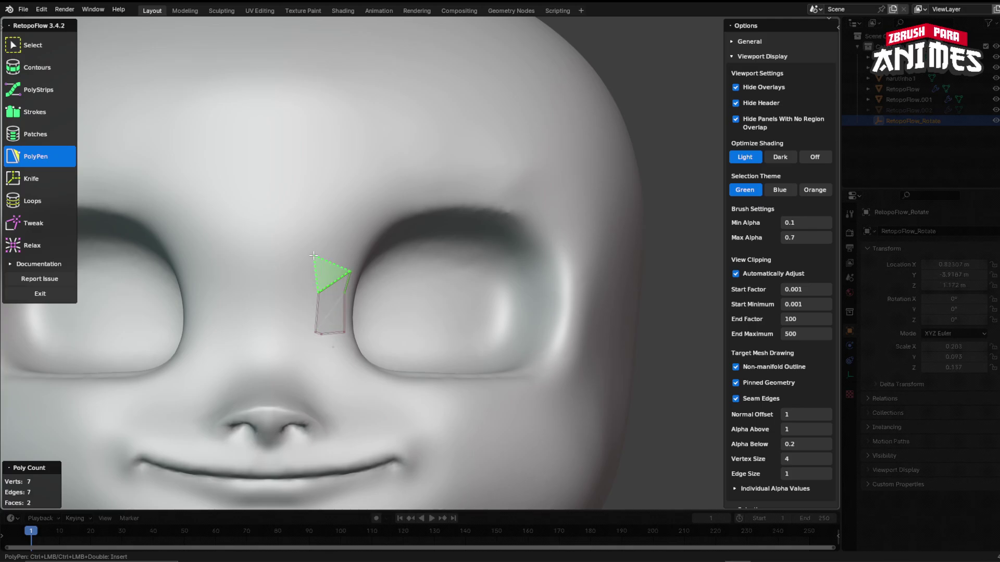
left_click(385, 223, "ctrl")
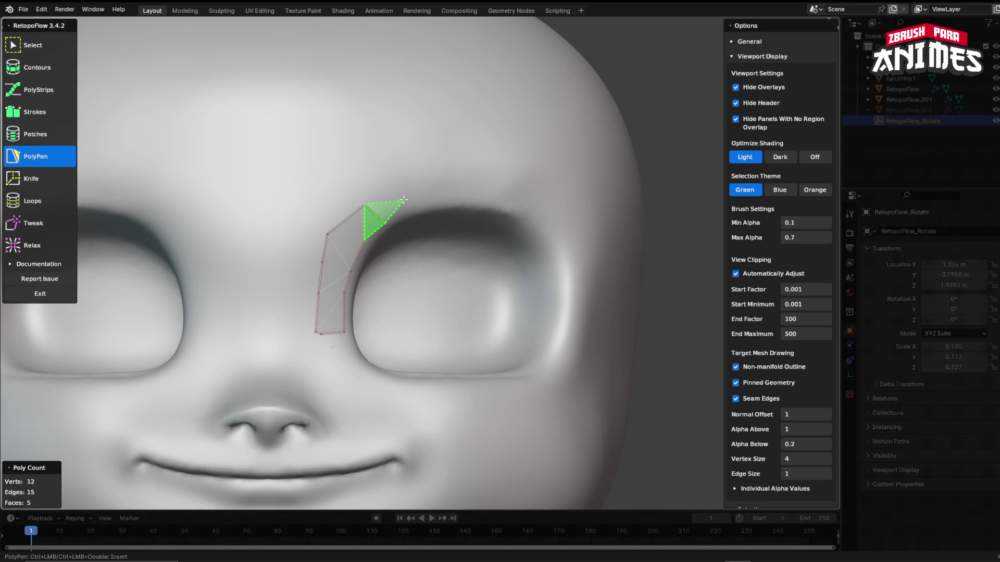
- Continue the second PolyPen strip across the upper edge of the left eye socket toward its outer corner
left_click(404, 195, "ctrl")
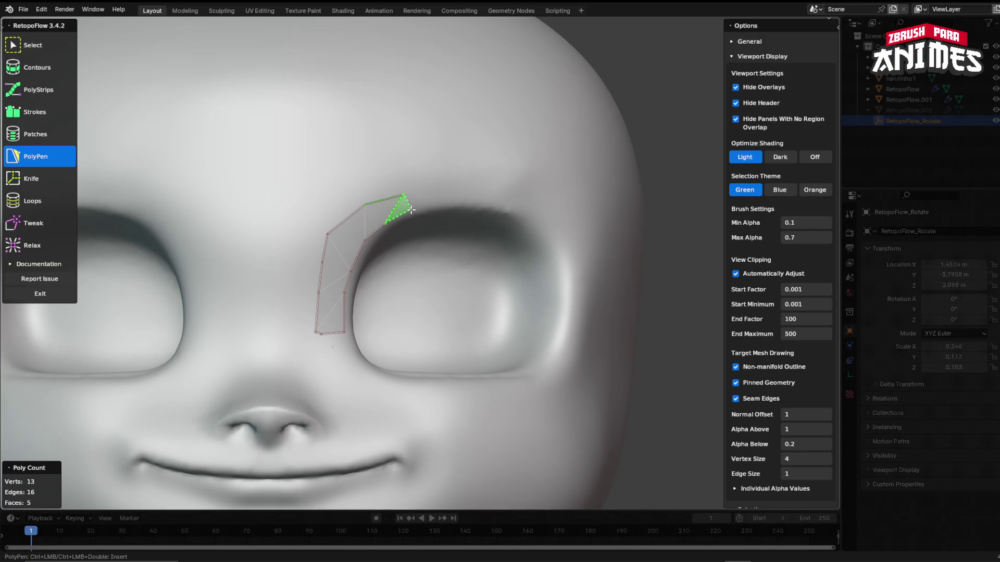
left_click(413, 213, "ctrl")
left_click(435, 195, "ctrl")
left_click(446, 211, "ctrl")
left_click(473, 196, "ctrl")
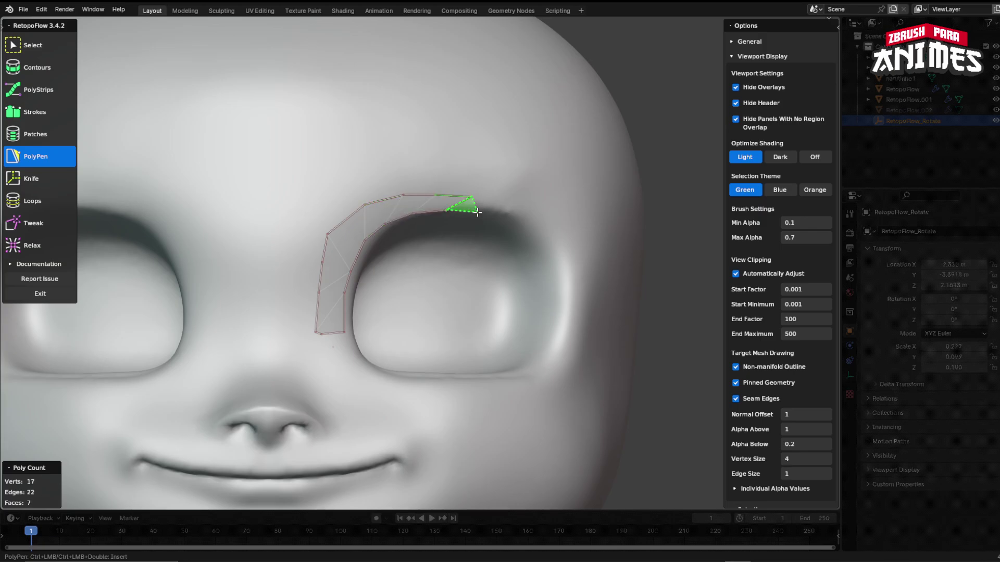
left_click(477, 212, "ctrl")
left_click(510, 207, "ctrl")
left_click(512, 228, "ctrl")
left_click(548, 223, "ctrl")
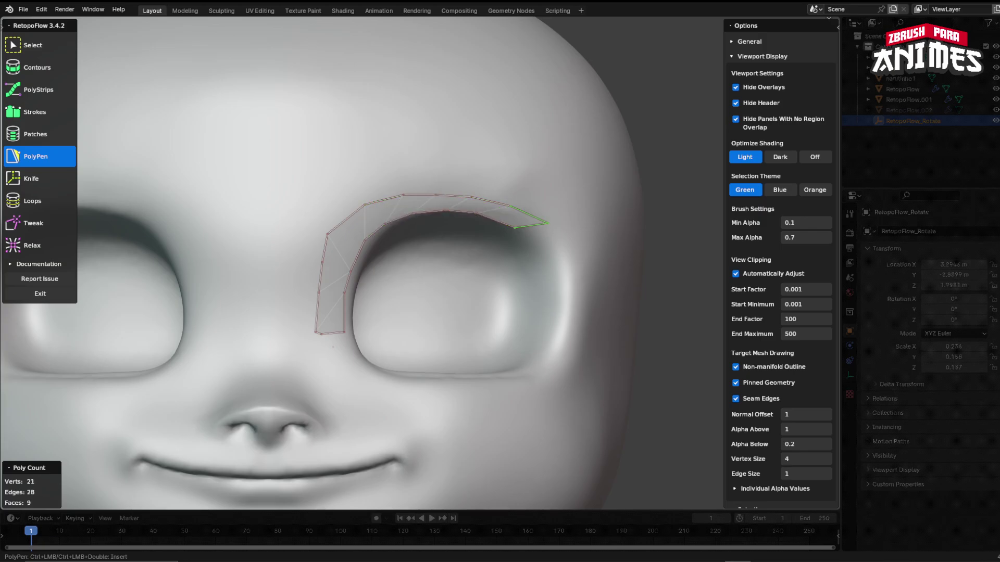
- Carry the second PolyPen strip down the outer side of the left eye socket to its lower outer corner
left_click(544, 240, "ctrl")
left_click(568, 255, "ctrl")
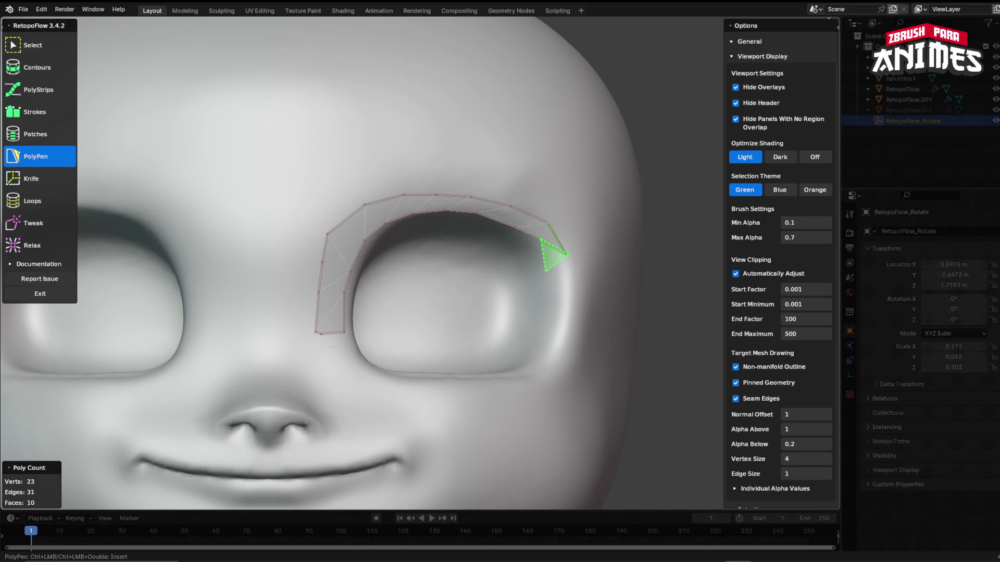
left_click(546, 272, "ctrl")
left_click(573, 287, "ctrl")
left_click(528, 307, "ctrl")
left_click(562, 333, "ctrl")
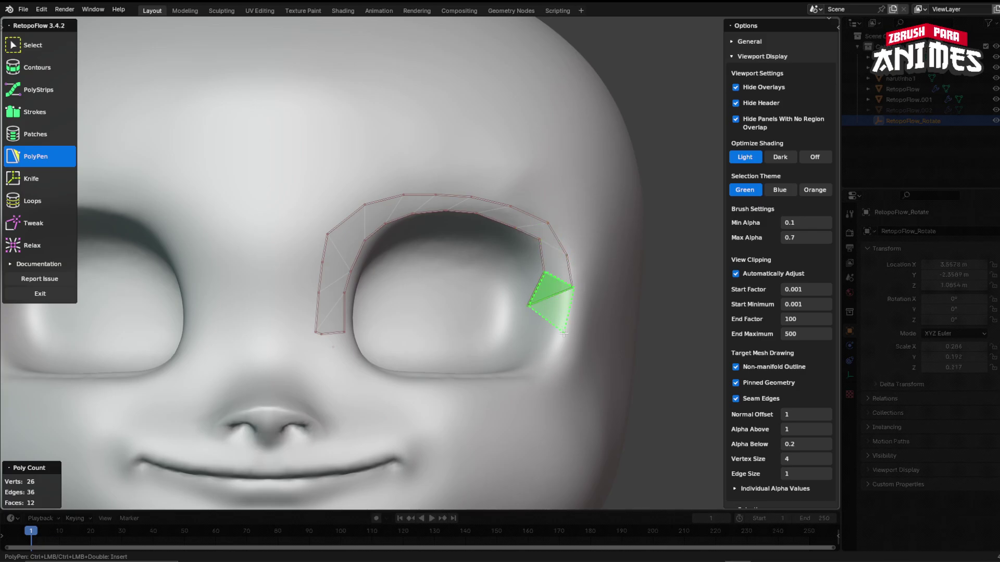
left_click(531, 332, "ctrl")
left_click(533, 381, "ctrl")
- Undo the entire second PolyPen strip around the left eye socket
key("ctrl+z")
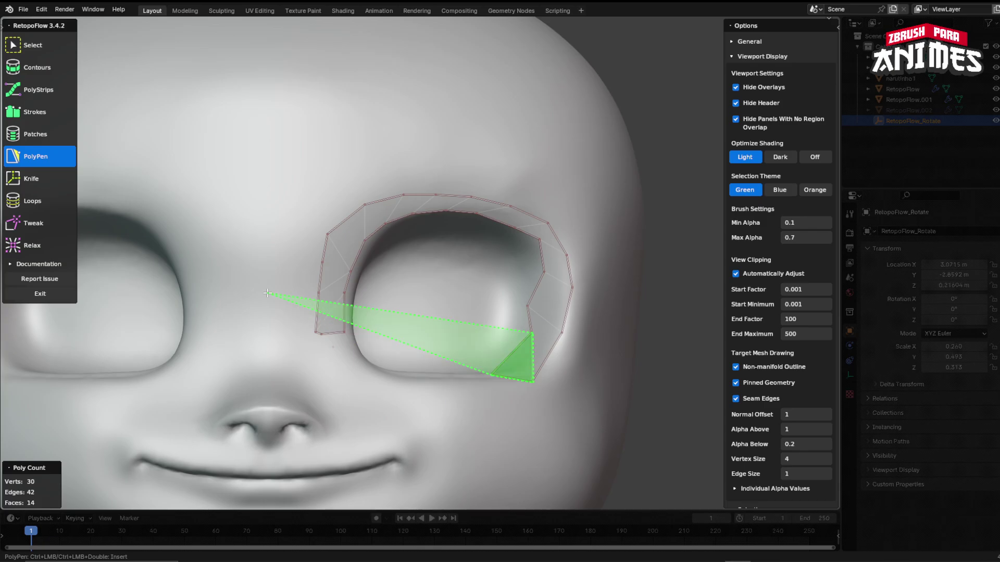
key("ctrl+z")
key("ctrl+z")
key("ctrl+z")
key("ctrl+z")
key("ctrl+z")
key("ctrl+z")
key("ctrl+z")
key("ctrl+z")
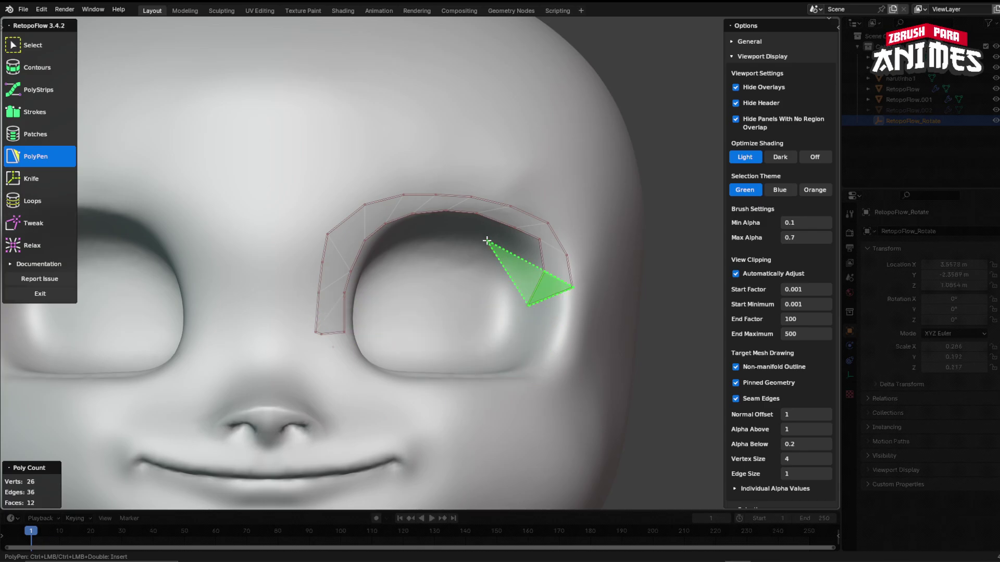
key("ctrl+z")
key("ctrl+z")
key("ctrl+z")
key("ctrl+z")
key("ctrl+z")
key("ctrl+z")
key("ctrl+z")
key("ctrl+z")
key("ctrl+z")
key("ctrl+z")
key("ctrl+z")
key("ctrl+z")
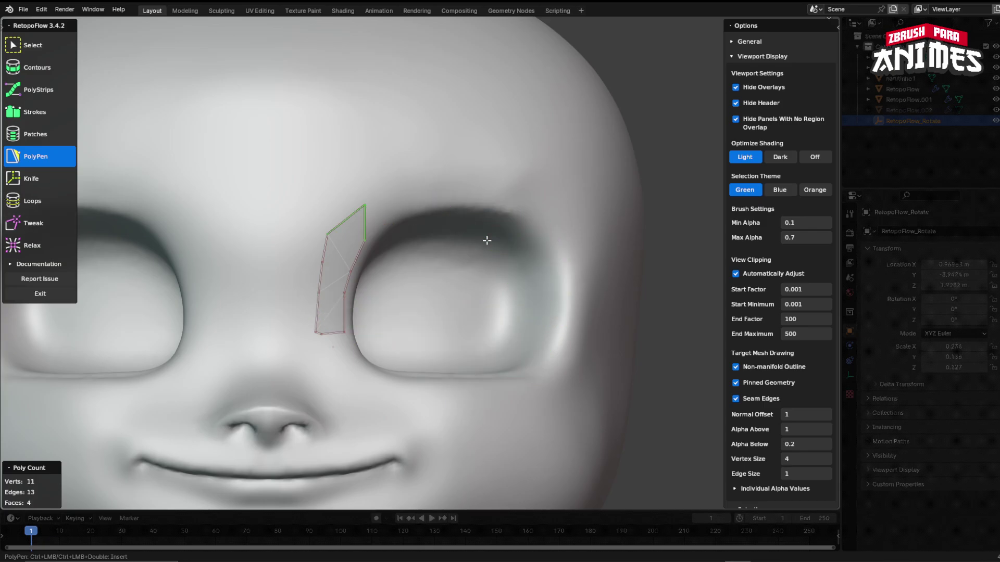
key("ctrl+z")
key("ctrl+z")
key("ctrl+z")
key("ctrl+z")
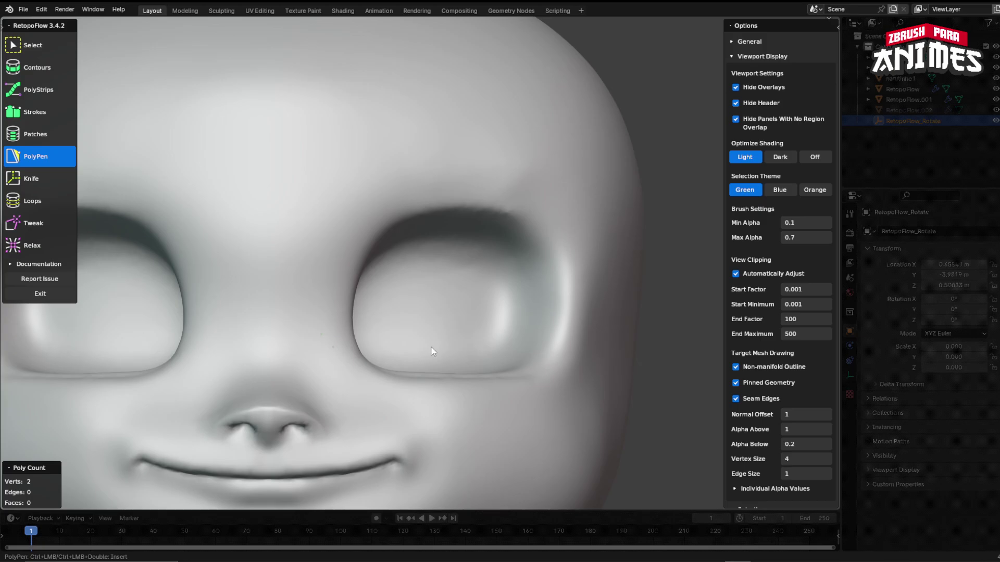
- Start a new PolyPen strip of three quads running up the inner side of the left eye socket
scroll(285, 368, "up", 2)
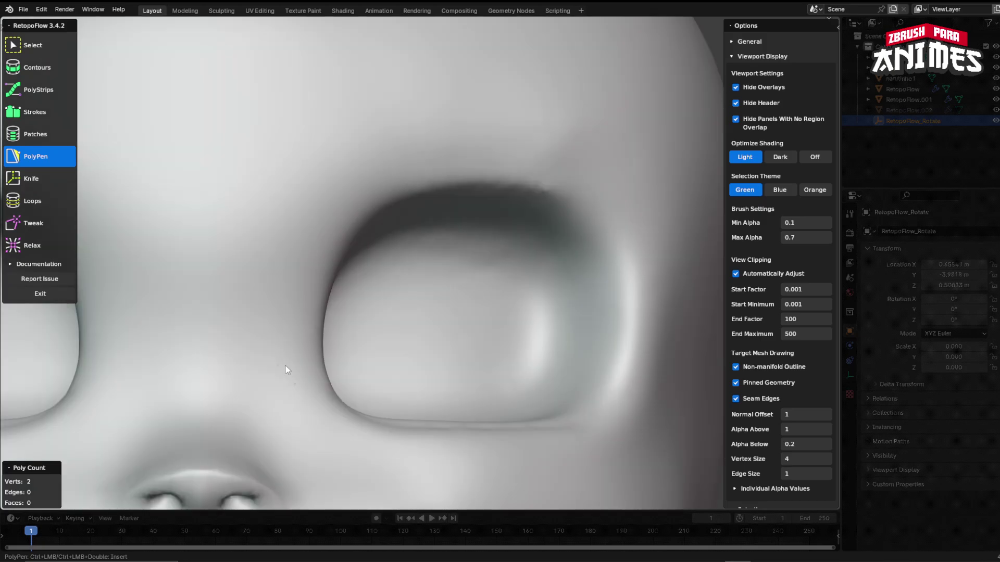
left_click(277, 369, "ctrl")
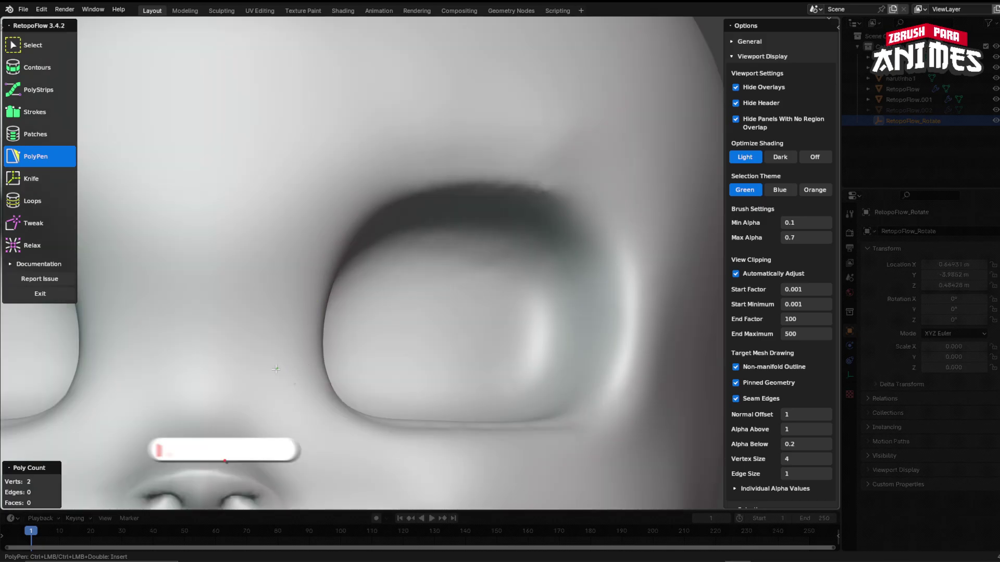
left_click(323, 369, "ctrl")
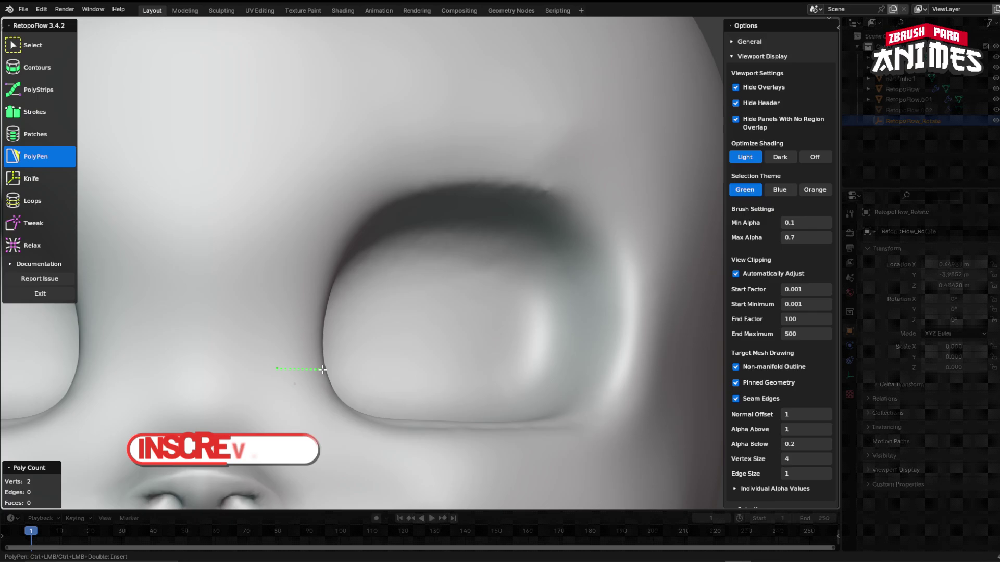
left_click(279, 310, "ctrl")
left_click(323, 311, "ctrl")
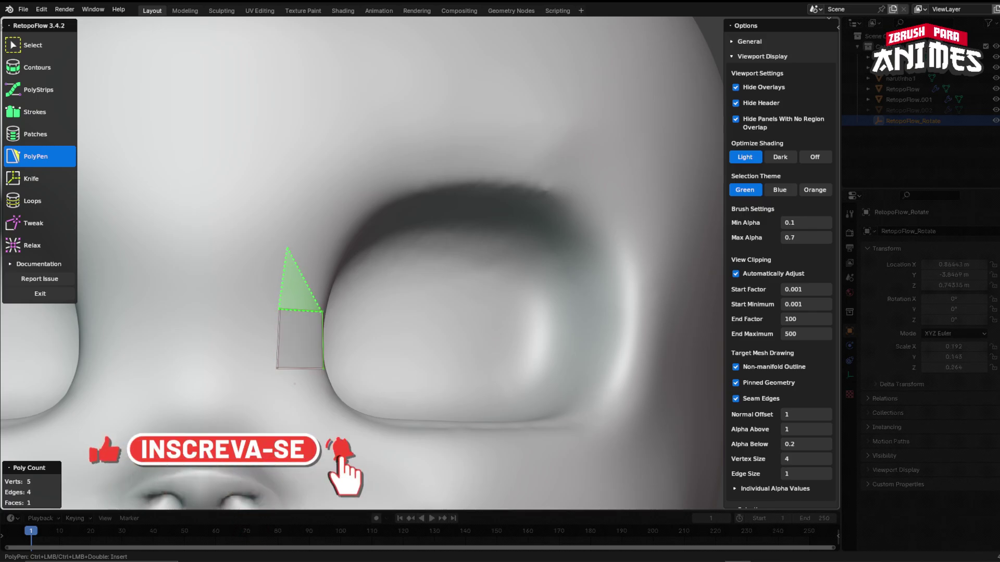
left_click(288, 247, "ctrl")
left_click(340, 258, "ctrl")
left_click(326, 190, "ctrl")
left_click(374, 214, "ctrl")
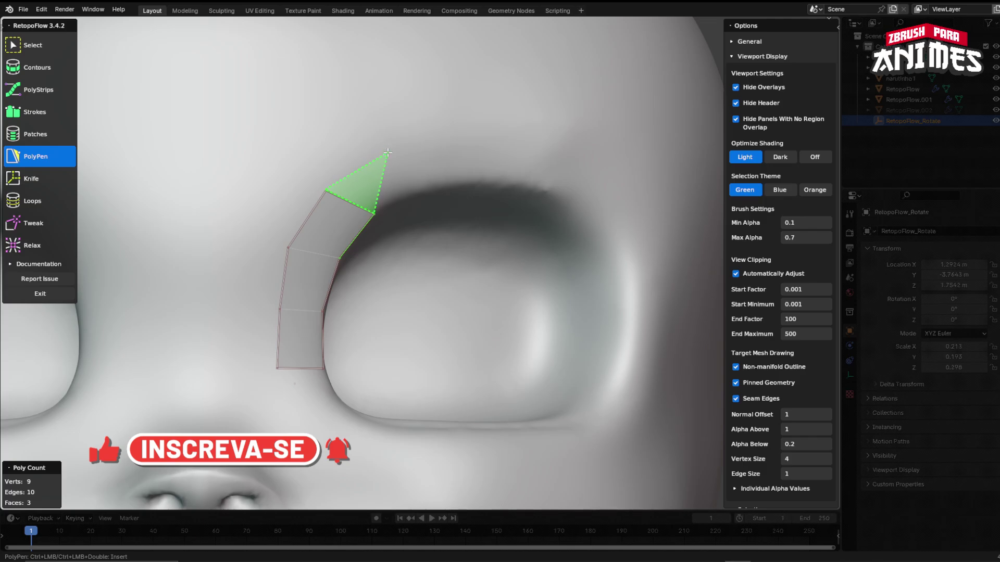
- Extend the PolyPen quad strip across the upper edge of the left eye socket to its upper outer corner
left_click(388, 152, "ctrl")
left_click(438, 183, "ctrl")
left_click(477, 142, "ctrl")
left_click(487, 183, "ctrl")
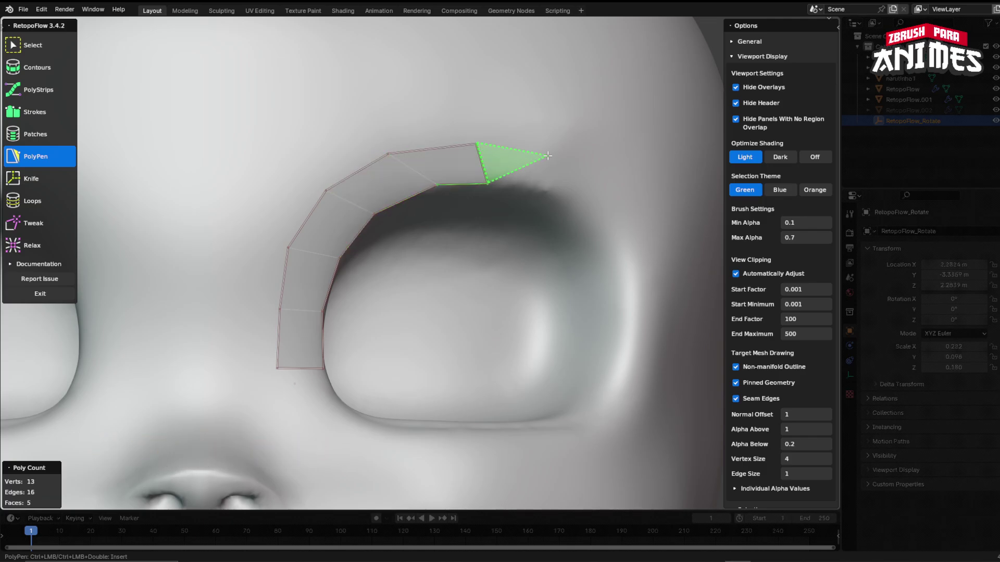
left_click(554, 156, "ctrl")
left_click(550, 195, "ctrl")
left_click(634, 197, "ctrl")
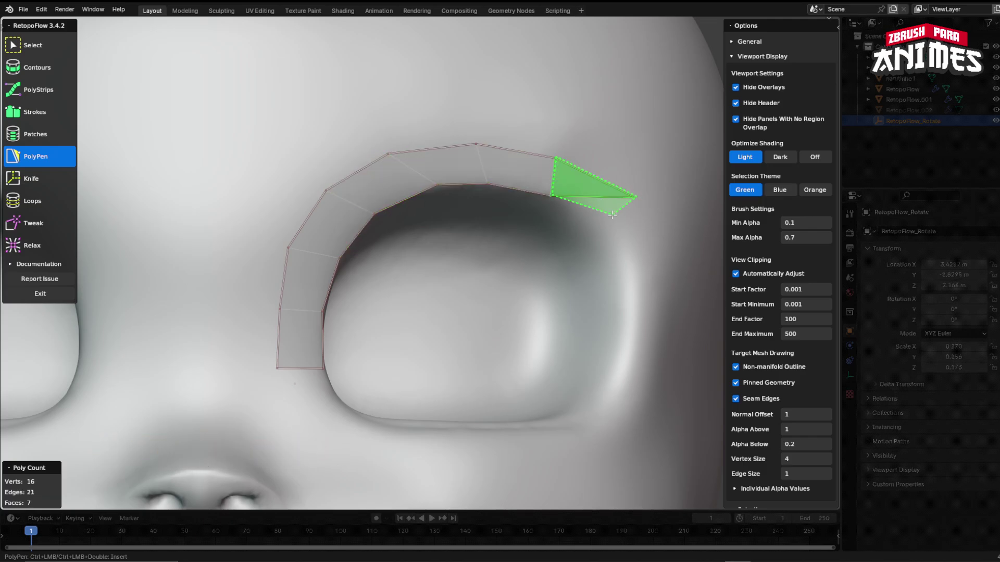
left_click(596, 221, "ctrl")
- Continue the quad strip with three quads down the outer side of the left eye socket
left_click(660, 255, "ctrl")
left_click(613, 267, "ctrl")
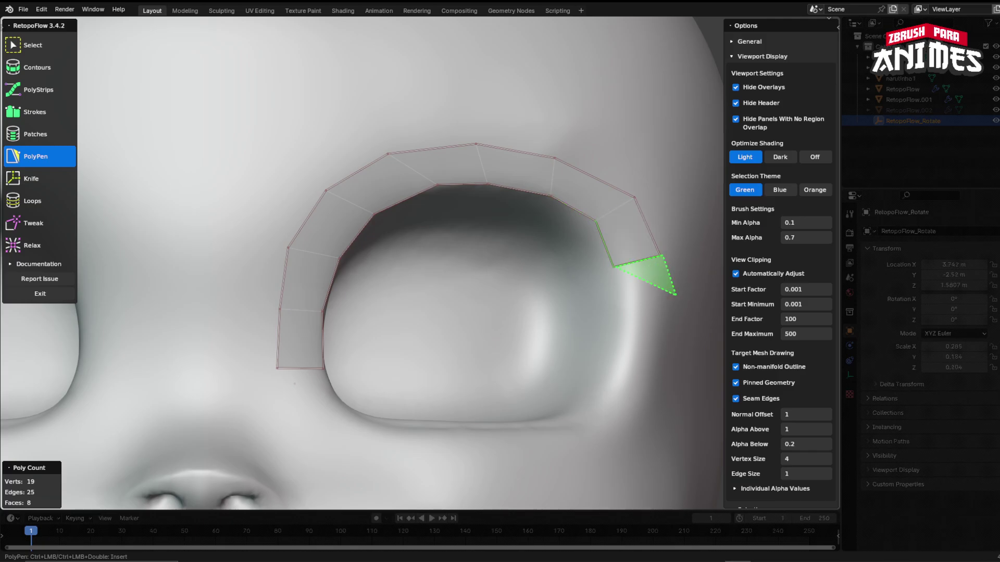
left_click(672, 297, "ctrl")
left_click(624, 313, "ctrl")
left_click(664, 367, "ctrl")
left_click(613, 361, "ctrl")
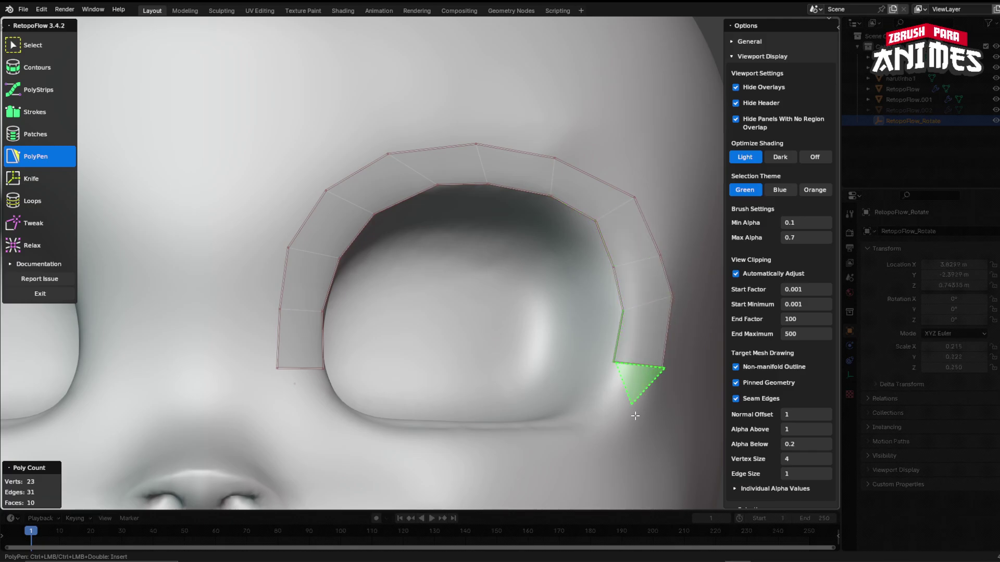
- Carry the quad strip around the lower outer corner and along the lower edge of the left eye socket
left_click(634, 418, "ctrl")
left_click(586, 413, "ctrl")
left_click(591, 461, "ctrl")
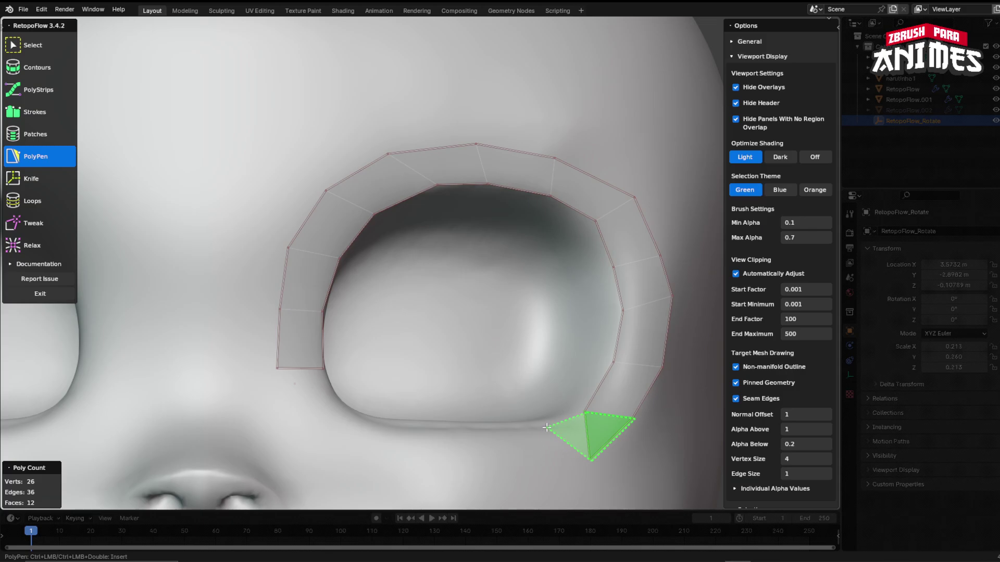
left_click(546, 427, "ctrl")
left_click(515, 466, "ctrl")
left_click(488, 428, "ctrl")
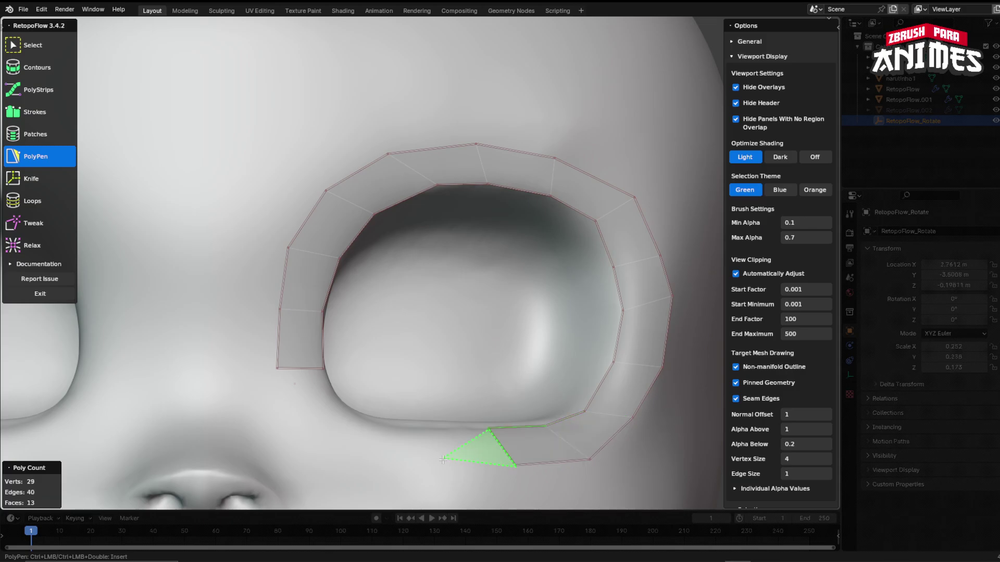
left_click(440, 464, "ctrl")
left_click(419, 427, "ctrl")
- Finish the quads around the lower inner corner and join them to the strip's start to close the eye ring
left_click(359, 454, "ctrl")
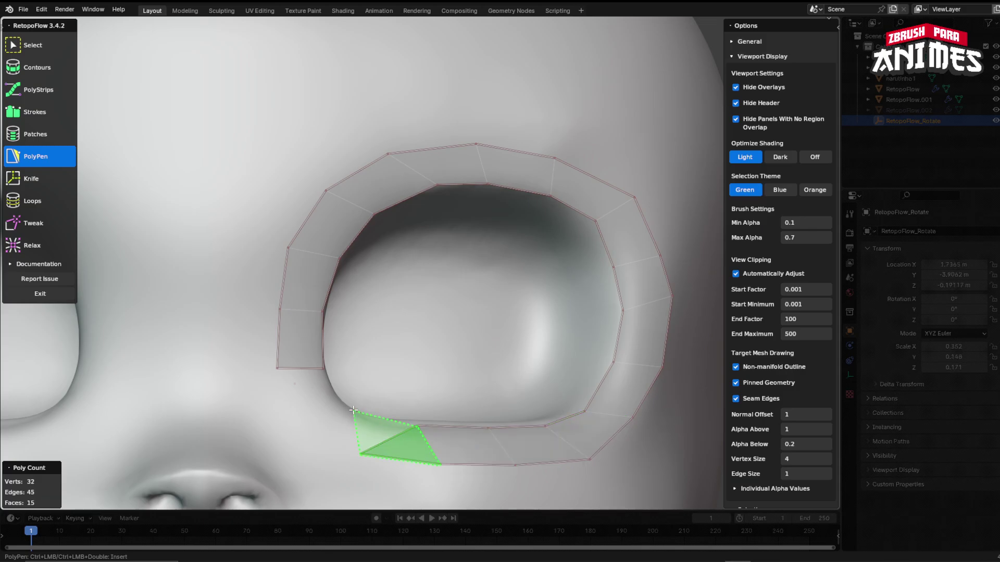
left_click(354, 410, "ctrl")
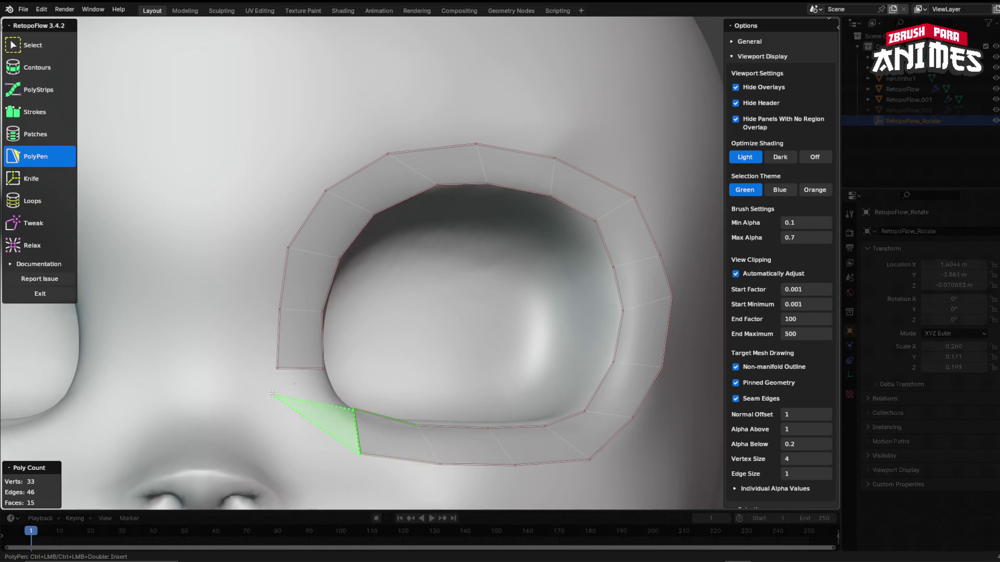
left_click(314, 423, "ctrl")
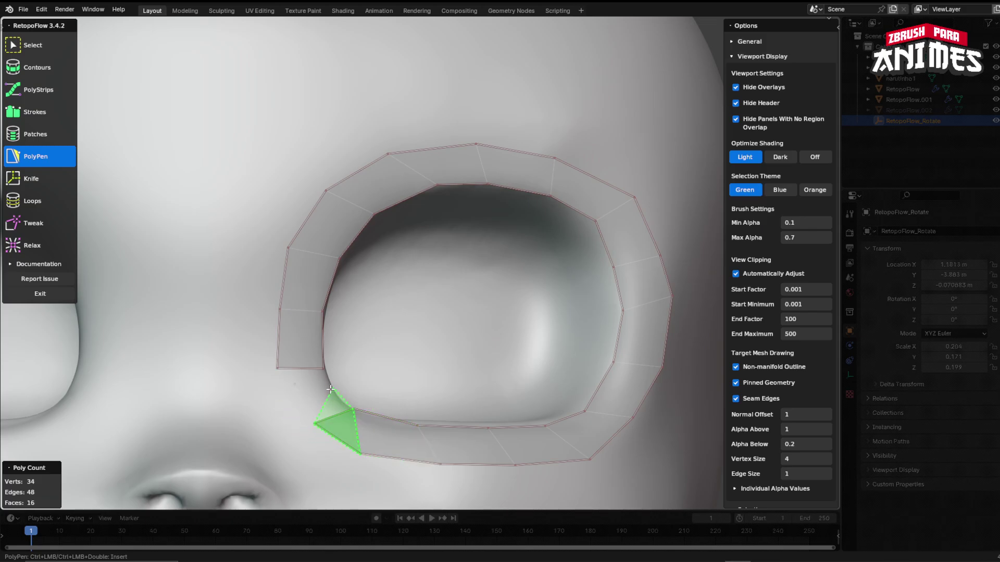
left_click(332, 390, "ctrl")
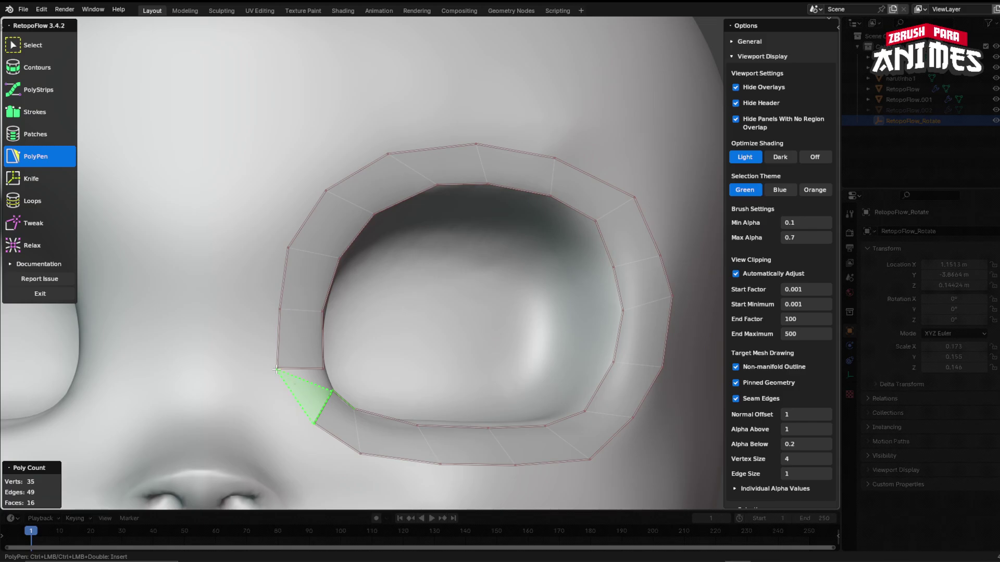
left_click(276, 370, "ctrl")
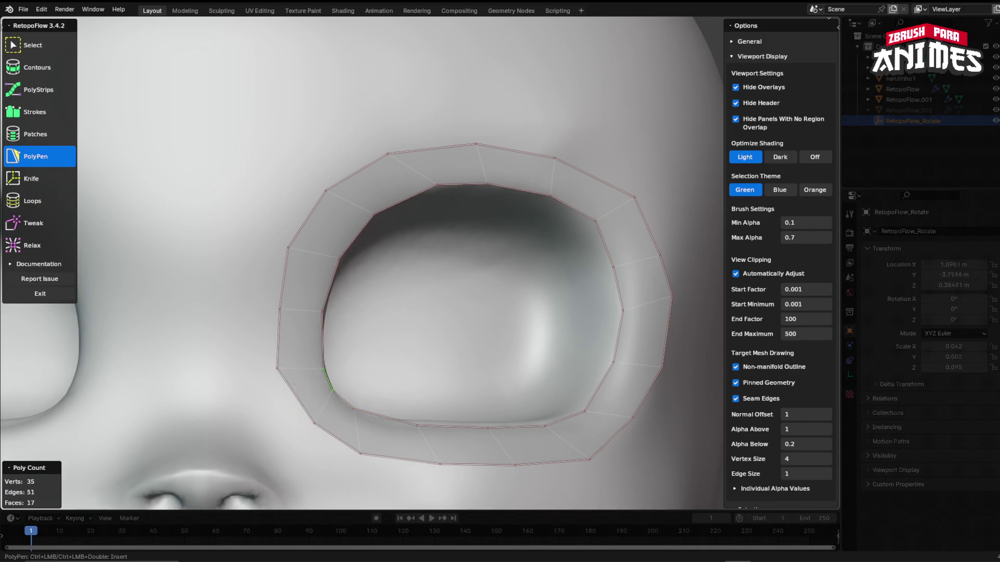
scroll(481, 196, "down", 4)
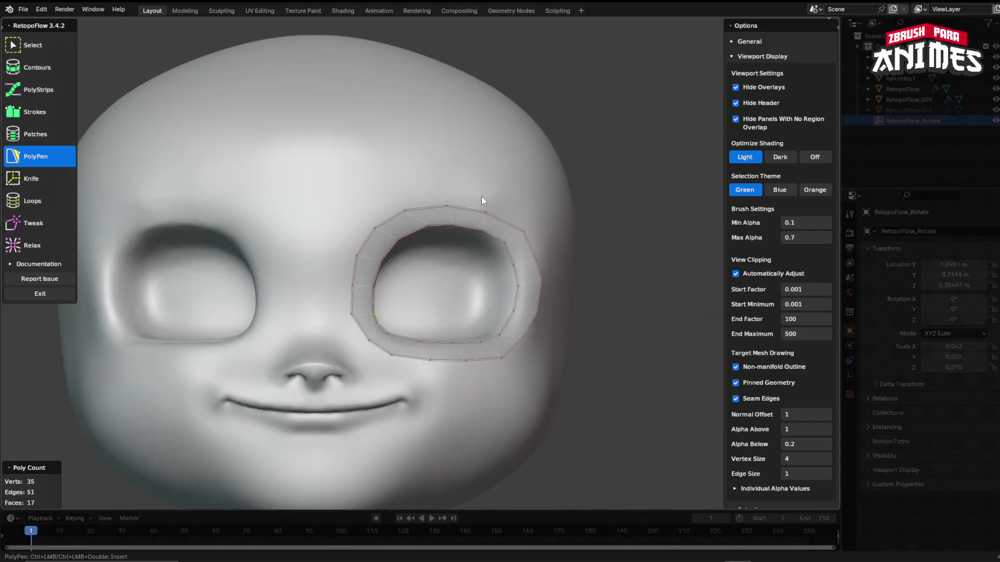
- Reshape the eye ring's outer boundary with the Tweak brush, spacing the upper vertices and widening its inner and lower sides
scroll(481, 196, "up", 2)
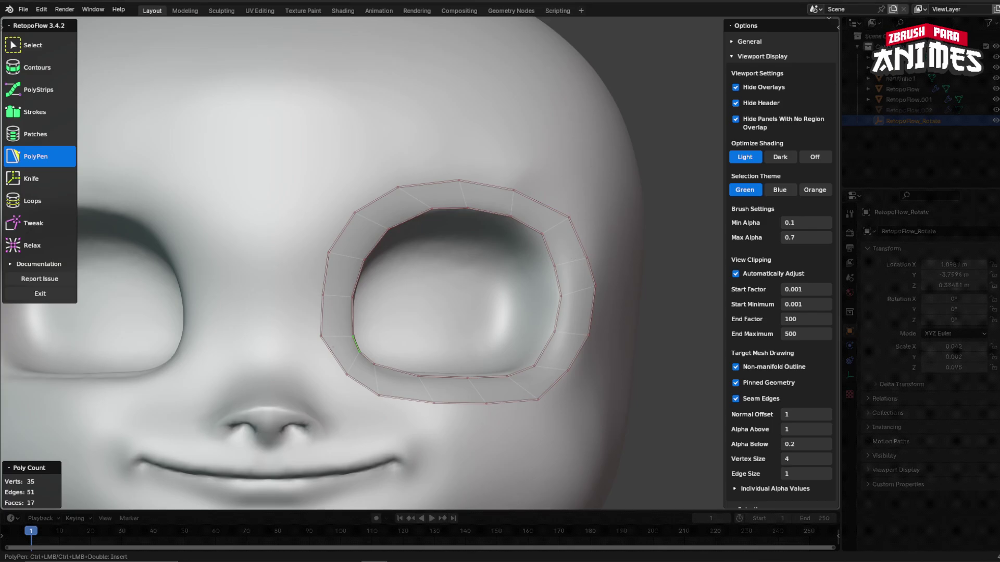
left_click(30, 224)
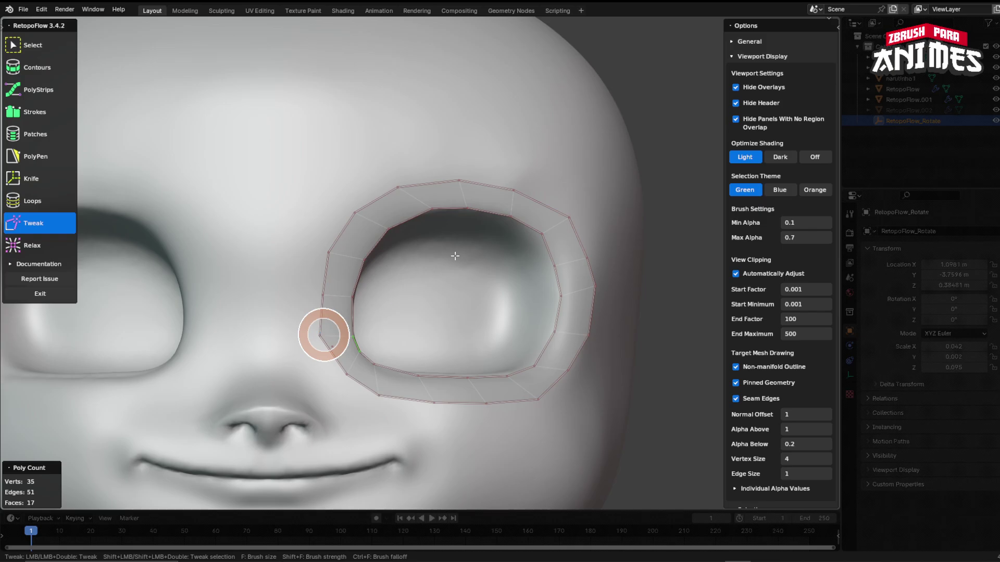
mouse_move(340, 300)
left_mouse_down()
mouse_move(306, 290)
mouse_move(323, 242)
left_mouse_up()
left_click_drag(357, 205, 350, 205)
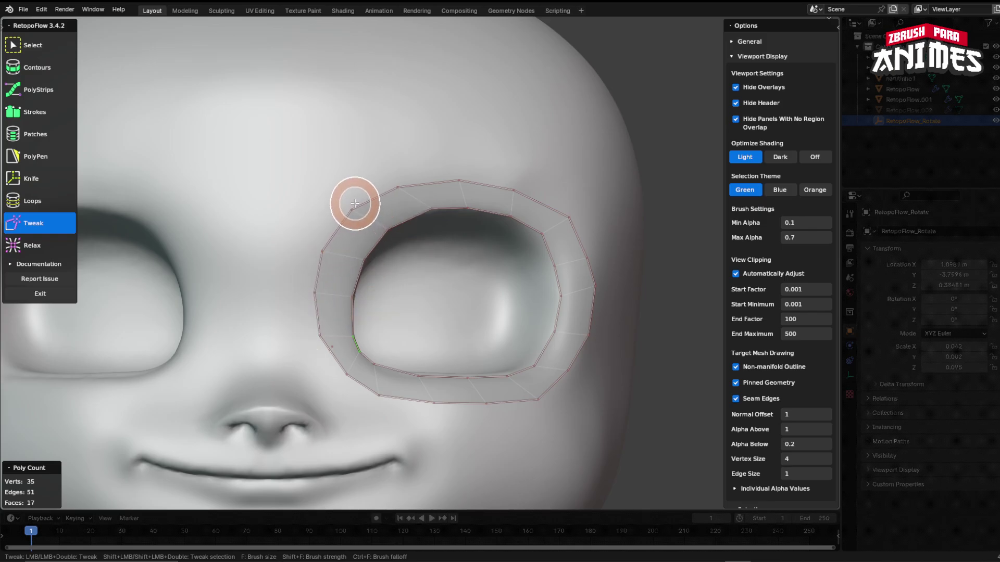
left_click_drag(425, 174, 455, 172)
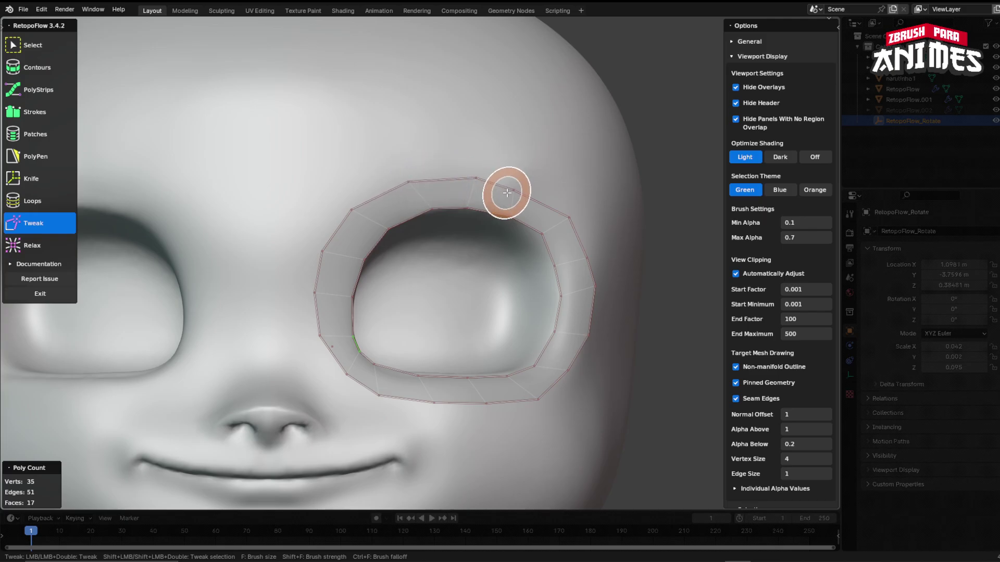
left_click_drag(553, 234, 554, 241)
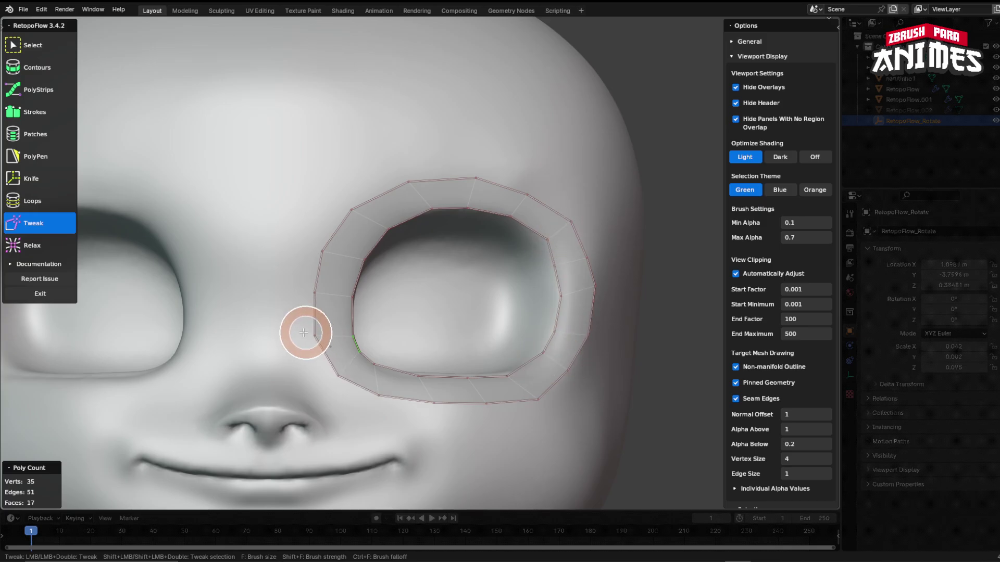
left_click_drag(333, 365, 319, 401)
mouse_move(408, 383)
left_mouse_down()
mouse_move(426, 419)
mouse_move(493, 408)
left_mouse_up()
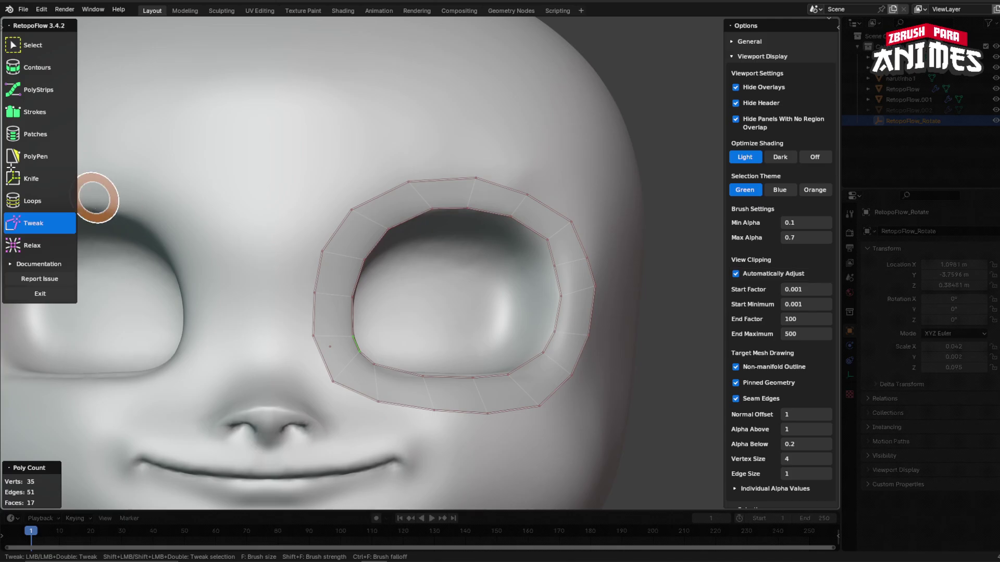
- Insert an edge loop around the middle of the eye ring with Loops and slide it slightly outward
left_click(27, 203)
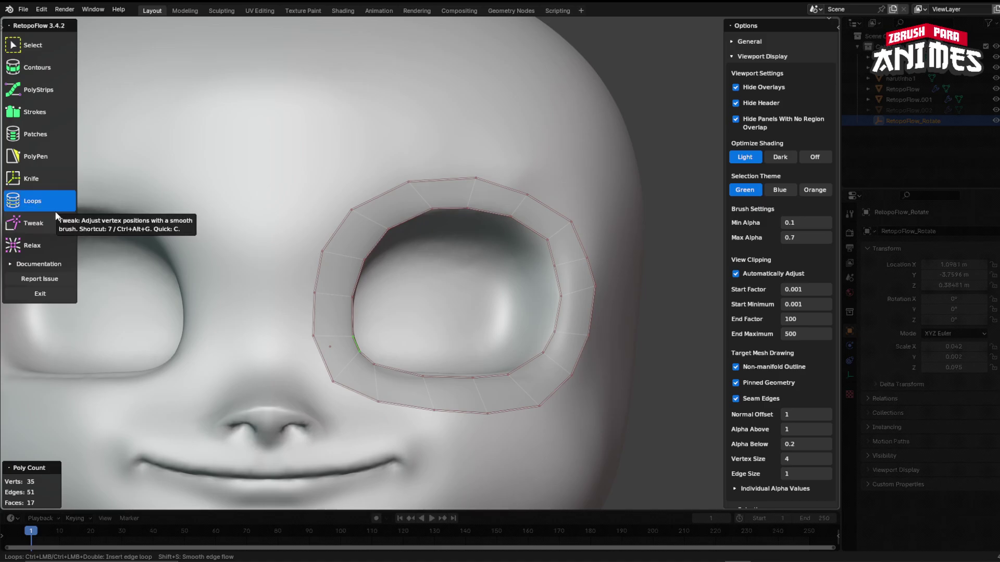
left_click(337, 295, "ctrl")
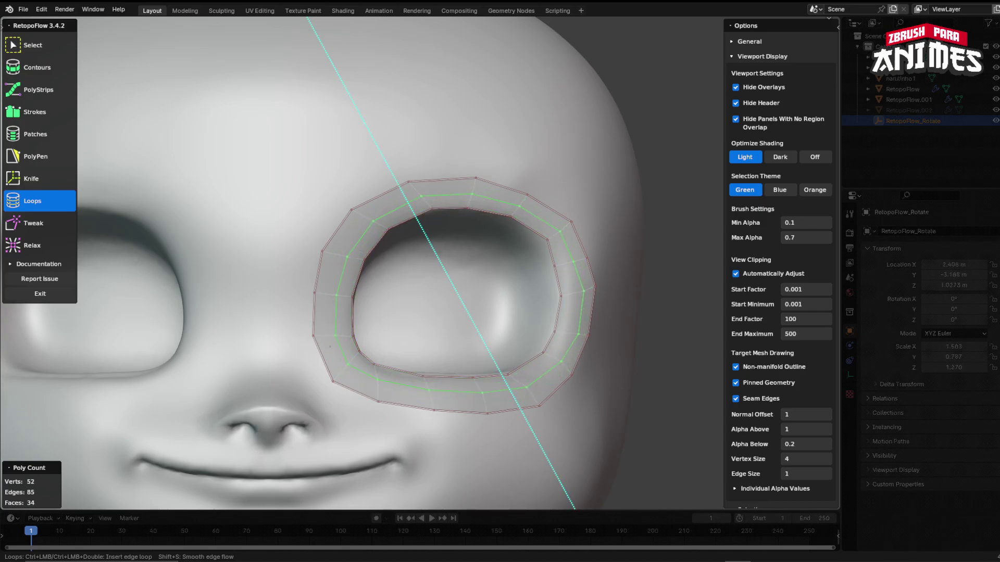
mouse_move(409, 203)
left_mouse_down("ctrl")
mouse_move(413, 211)
mouse_move(418, 194)
left_mouse_up("ctrl")
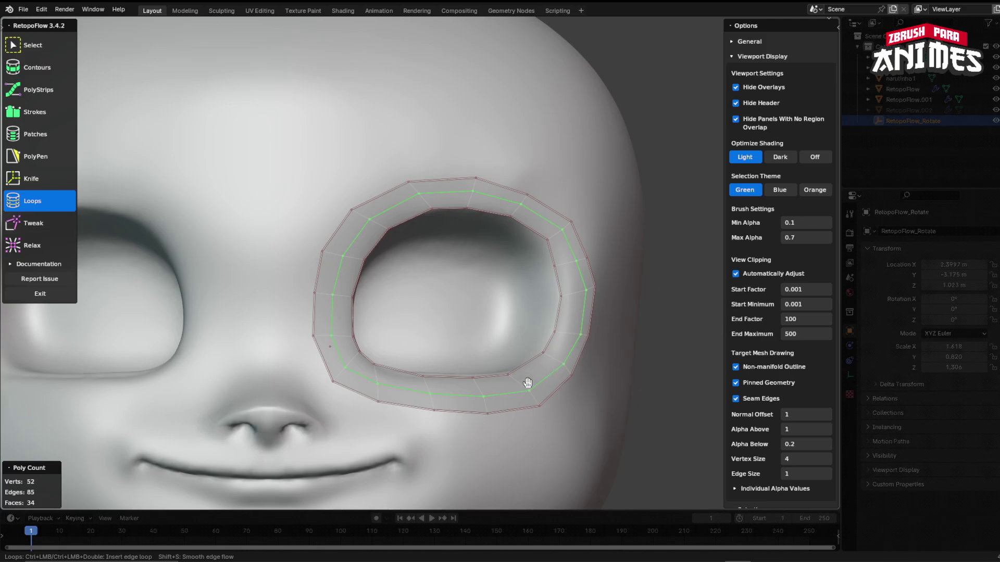
- Try to add further edge loops on both sides of the eye ring's middle loop
left_click_drag(527, 383, 527, 385, "ctrl")
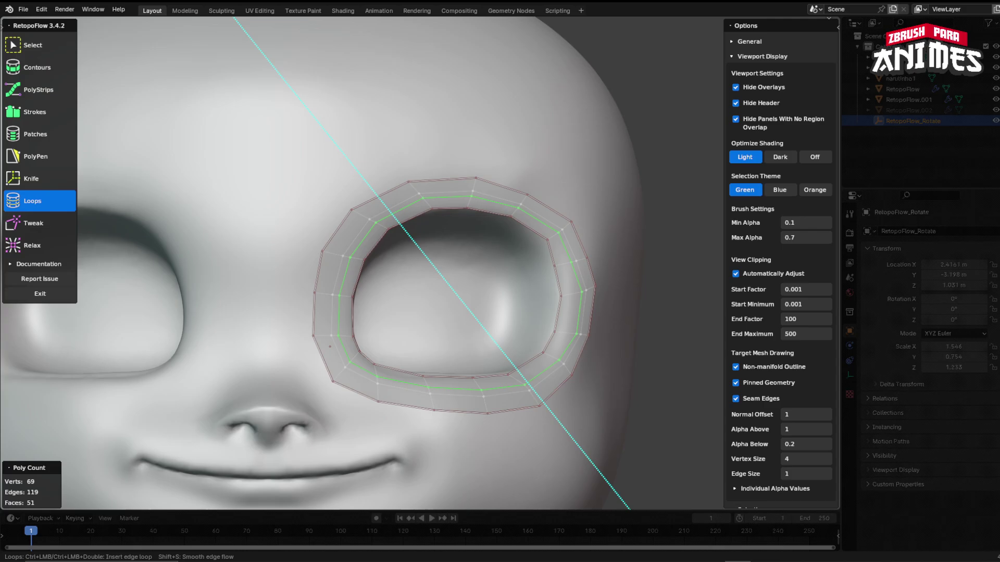
left_click(325, 292, "ctrl")
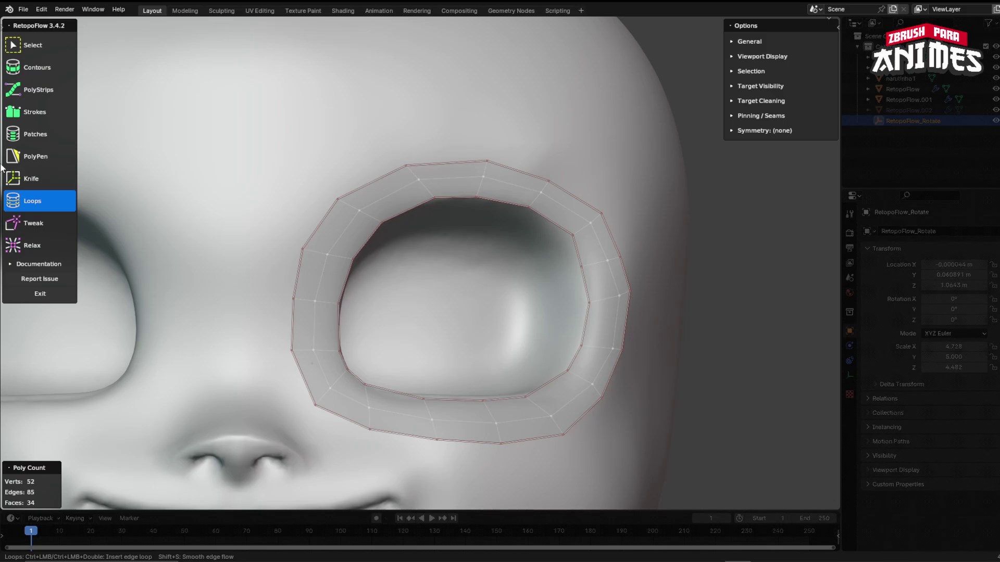
- Set the Relax brush size to 100 and smooth the eye ring's vertices along its inner and upper sides
left_click(35, 222)
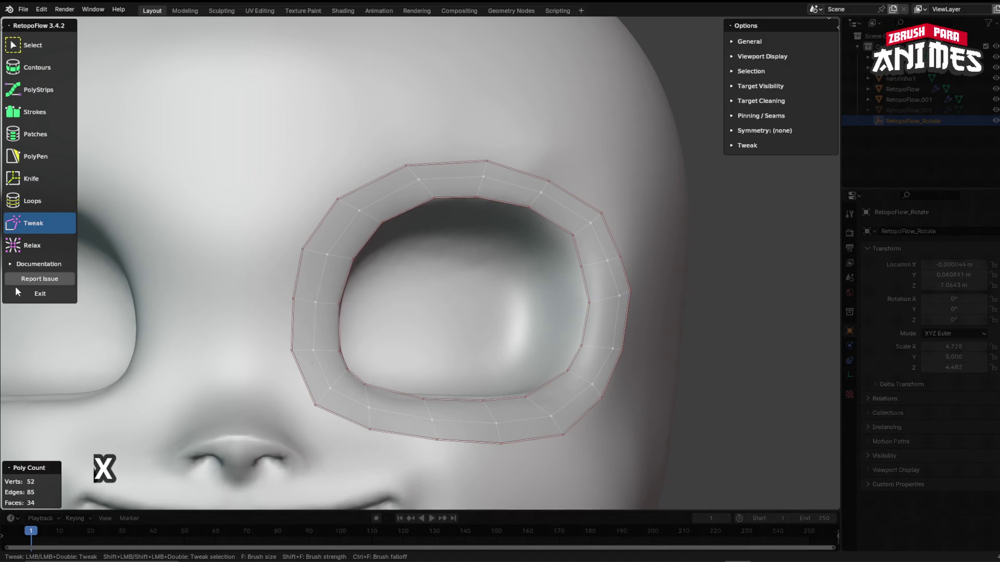
left_click(46, 247)
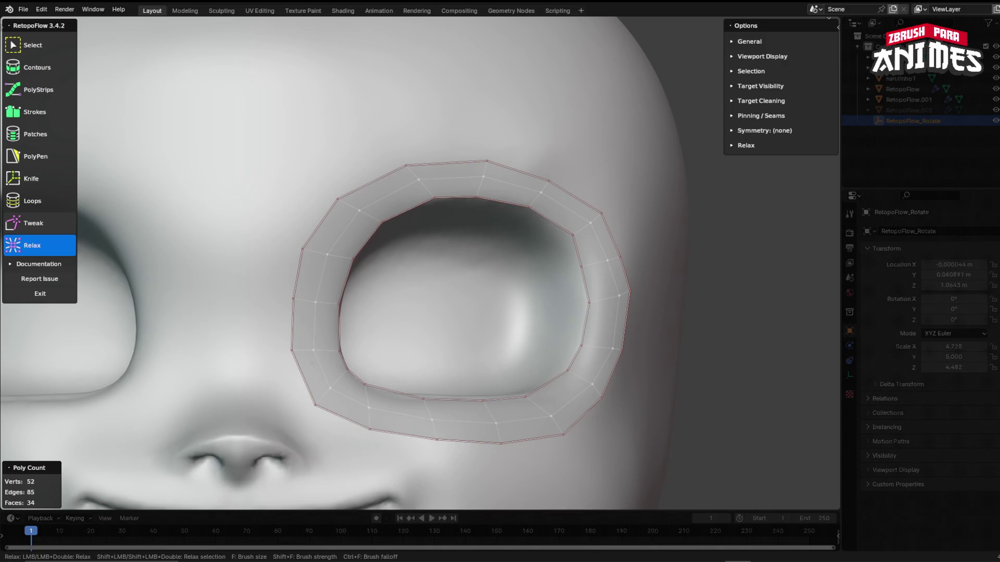
scroll(316, 288, "up", 1)
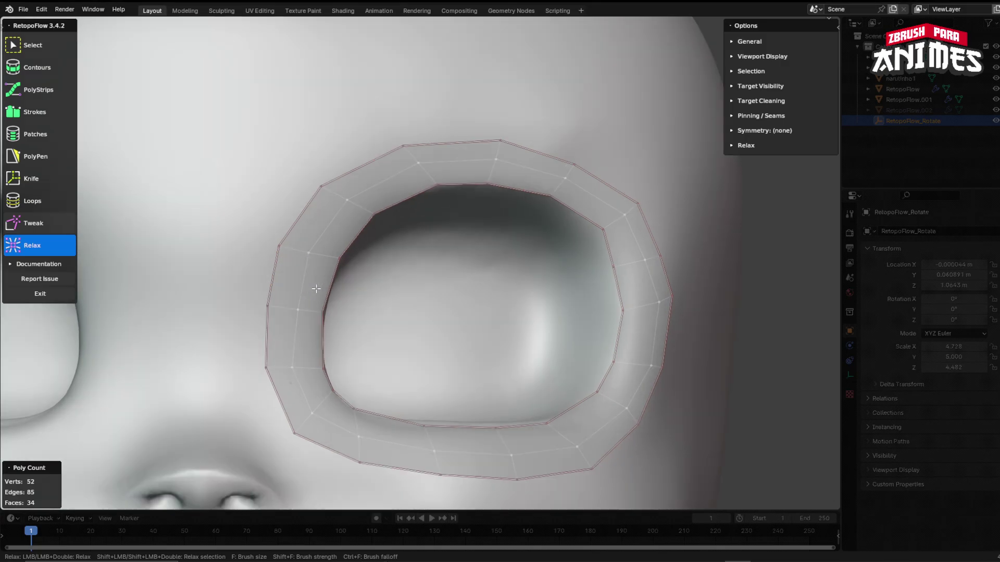
scroll(316, 289, "up", 2)
scroll(274, 364, "down", 1)
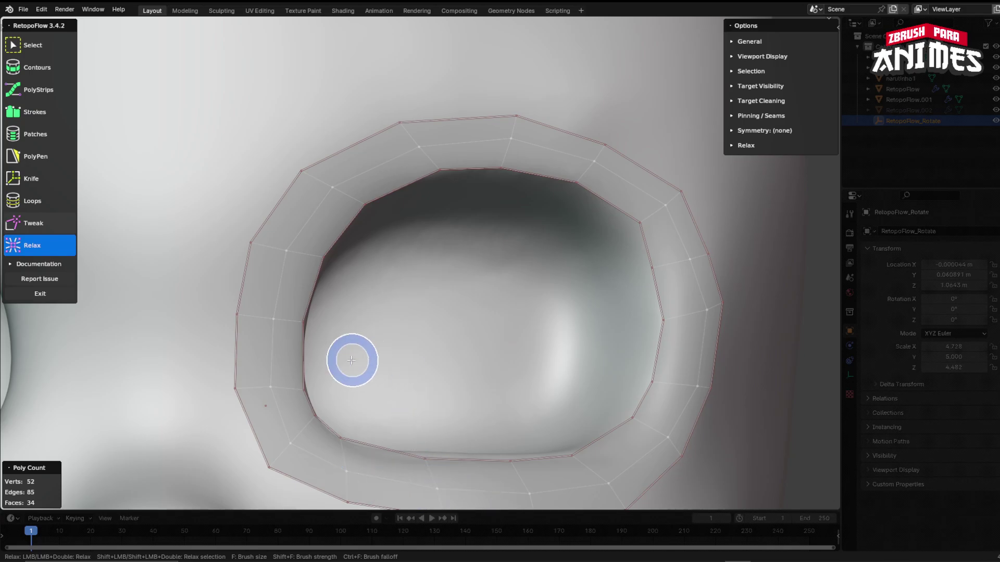
scroll(350, 357, "up", 1)
left_click(730, 146)
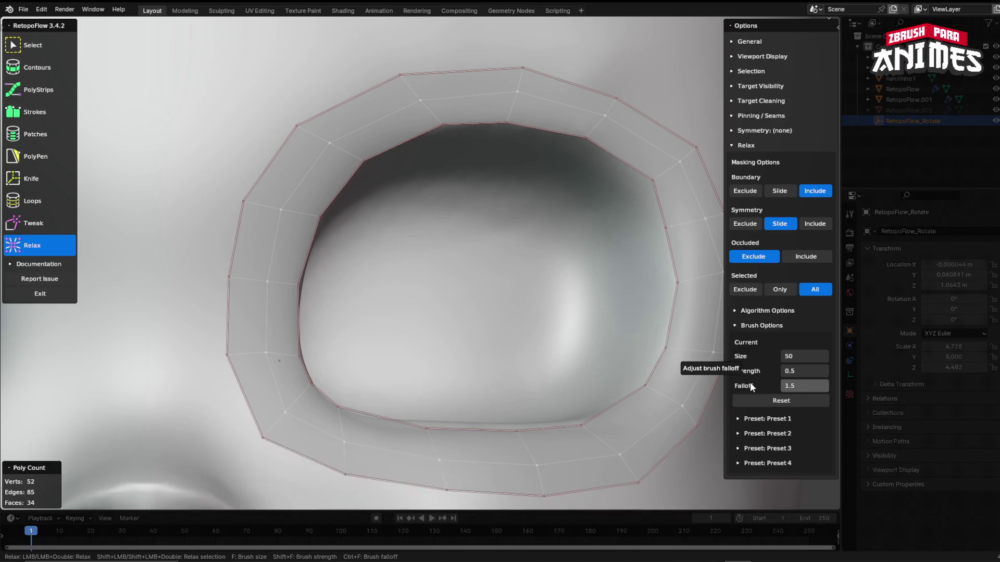
left_click(806, 354)
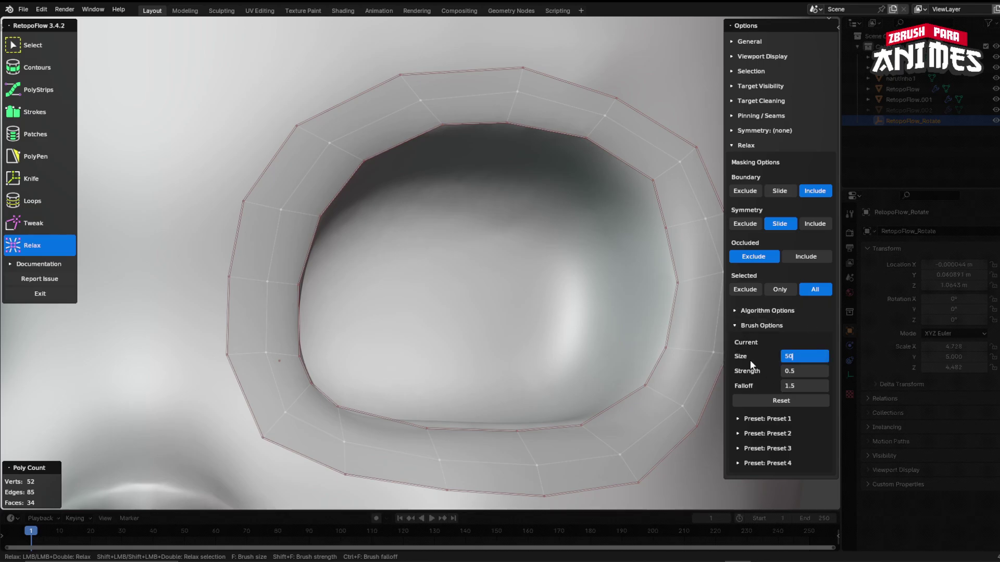
type("100")
key("Return")
mouse_move(261, 276)
left_mouse_down()
mouse_move(303, 201)
mouse_move(362, 155)
mouse_move(458, 110)
mouse_move(543, 110)
mouse_move(664, 212)
left_mouse_up()
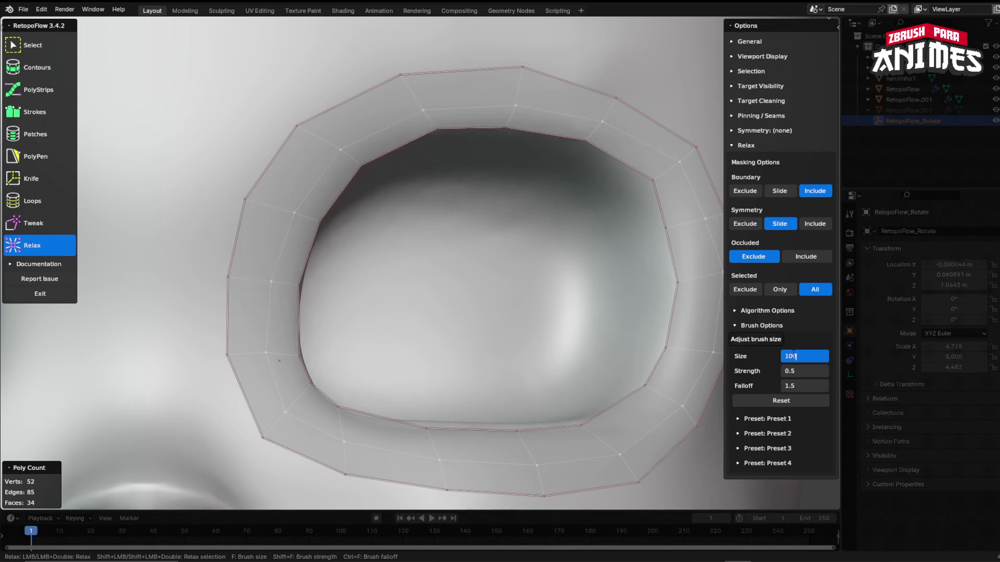
- Set the Relax brush size to 200 and smooth the eye ring's vertices from its inner side across to its outer side
left_click(800, 355)
type("200")
key("Return")
mouse_move(278, 325)
left_mouse_down()
mouse_move(266, 367)
mouse_move(378, 434)
mouse_move(662, 463)
mouse_move(703, 325)
left_mouse_up()
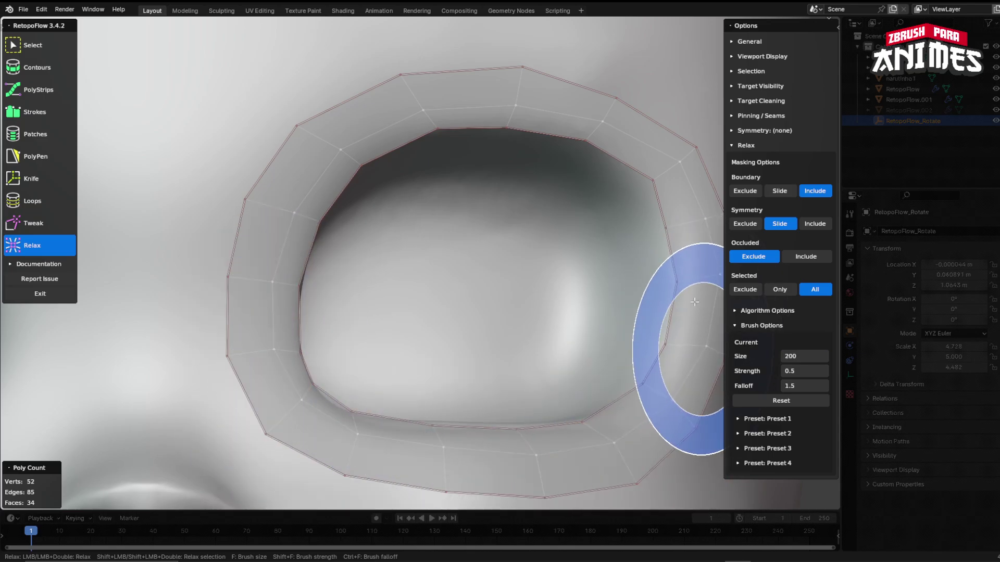
scroll(354, 313, "down", 8)
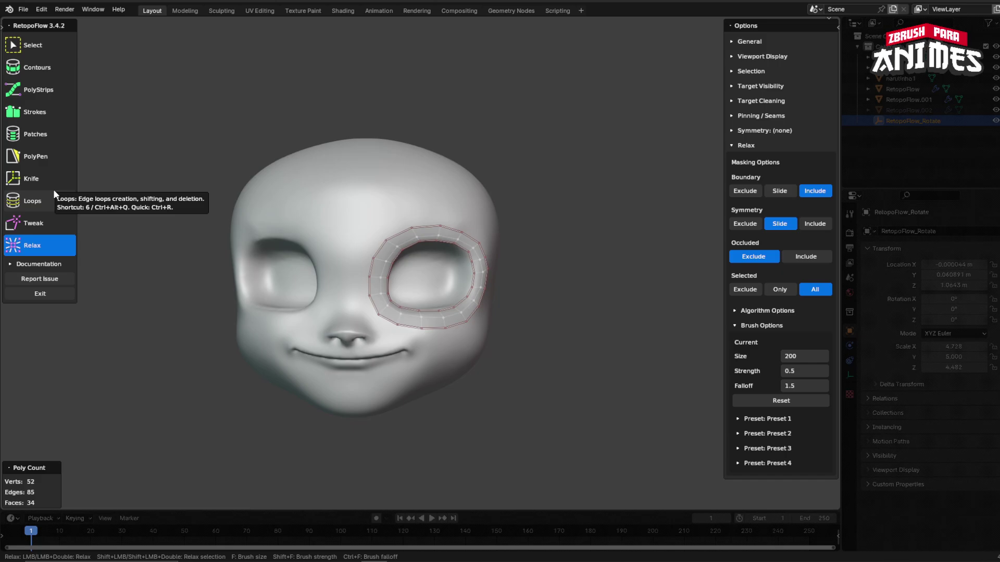
- Extend quad strips with PolyPen from the eye ring's outer side, back across the temple and around the cheek to enclose an opening
scroll(350, 353, "up", 4)
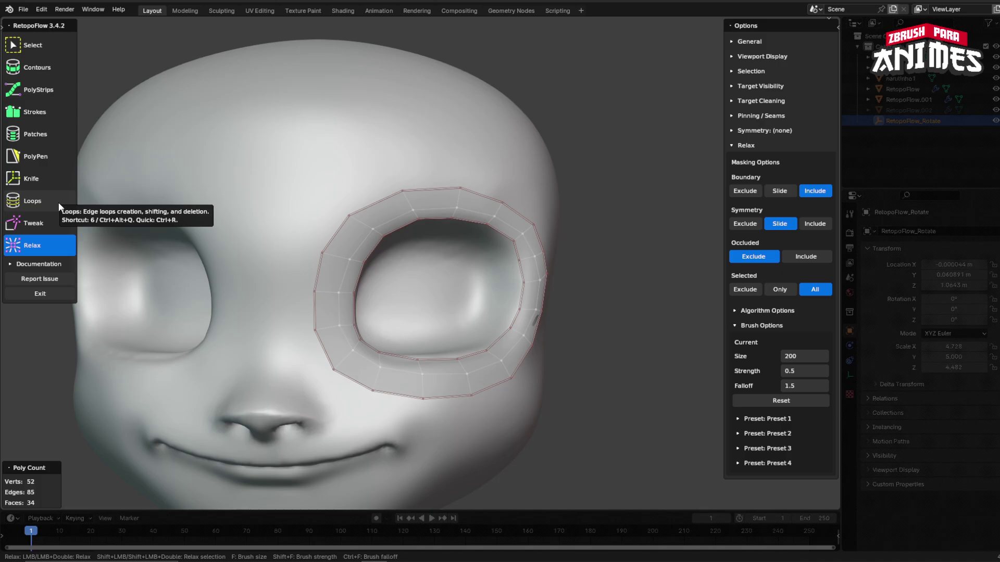
left_click(41, 133)
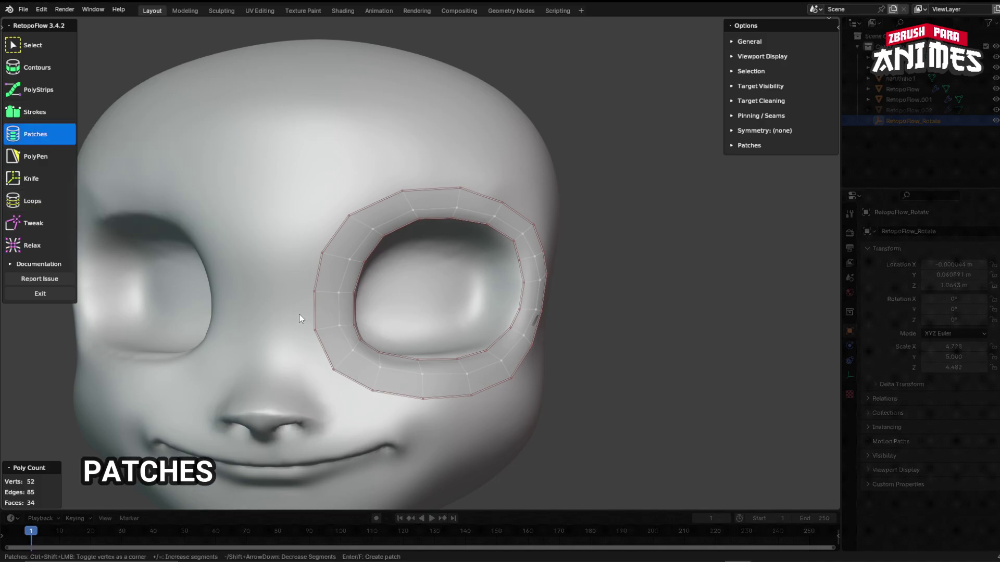
key("5")
middle_click_drag(427, 349, 514, 329)
scroll(514, 329, "up", 2)
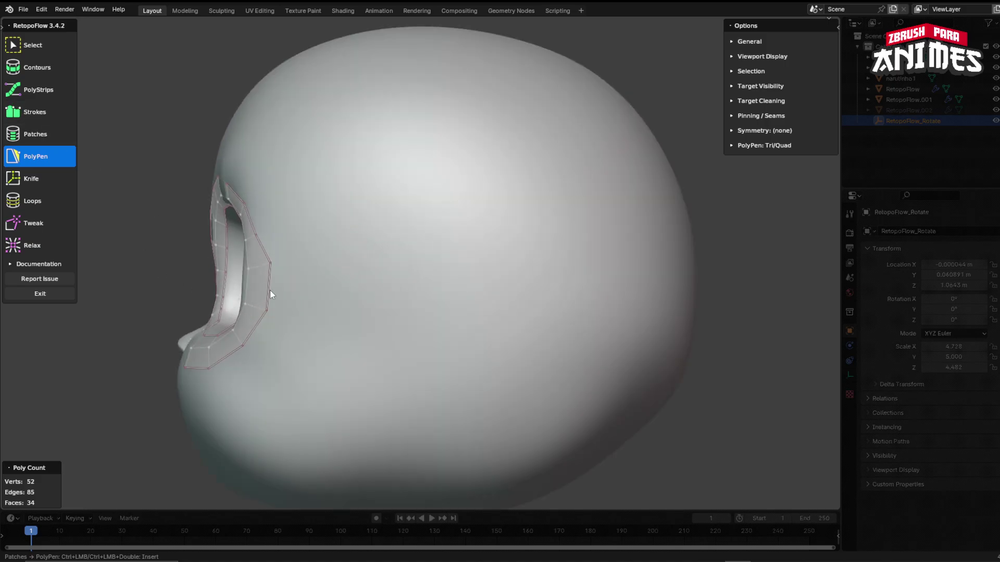
scroll(269, 290, "up", 2)
middle_click_drag(250, 311, 239, 319)
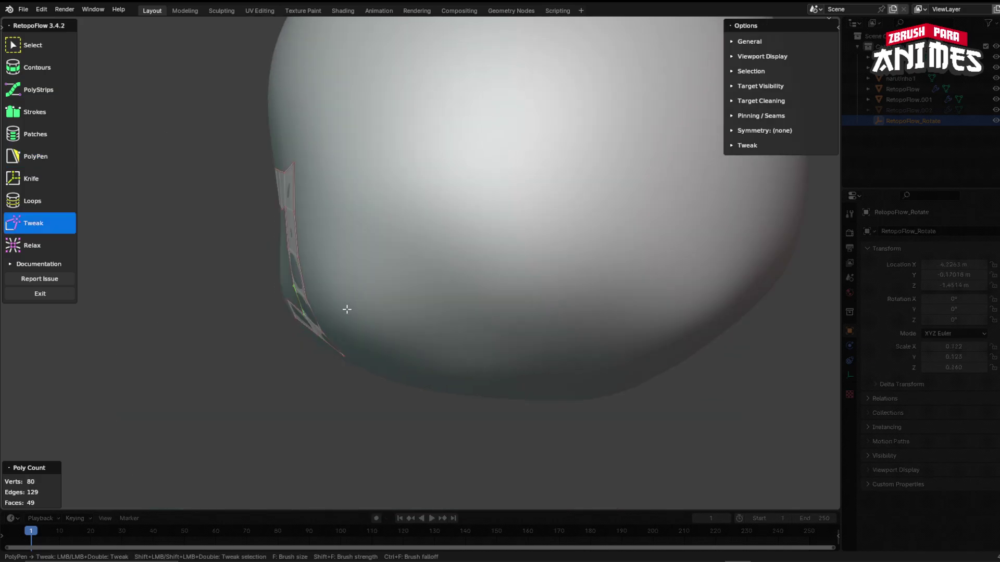
- Adjust the vertices of the temple strip above the cheek opening with the Tweak brush
scroll(346, 307, "down", 3)
middle_click_drag(345, 308, 416, 261)
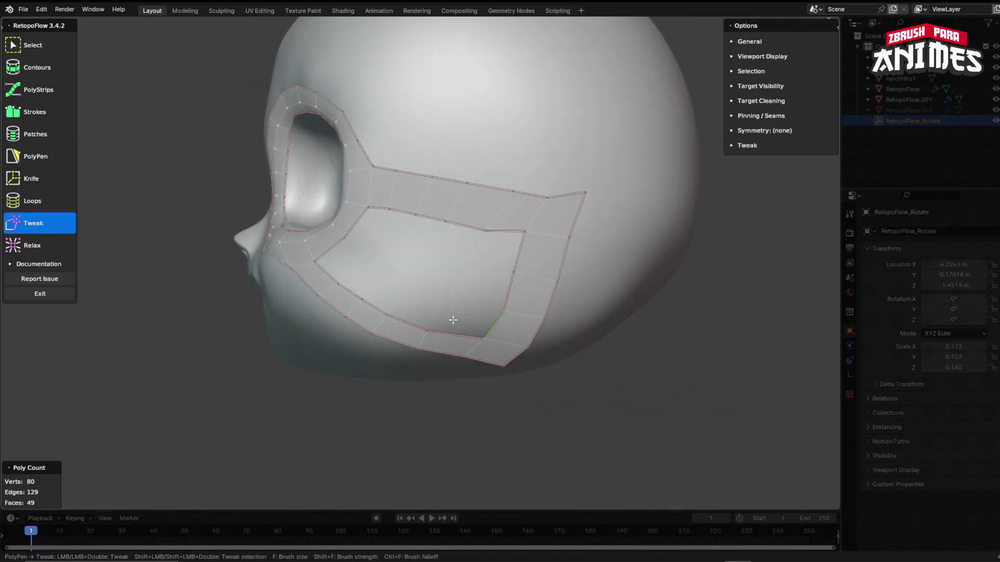
scroll(495, 225, "up", 2)
mouse_move(511, 228)
left_mouse_down()
mouse_move(520, 227)
mouse_move(511, 219)
left_mouse_up()
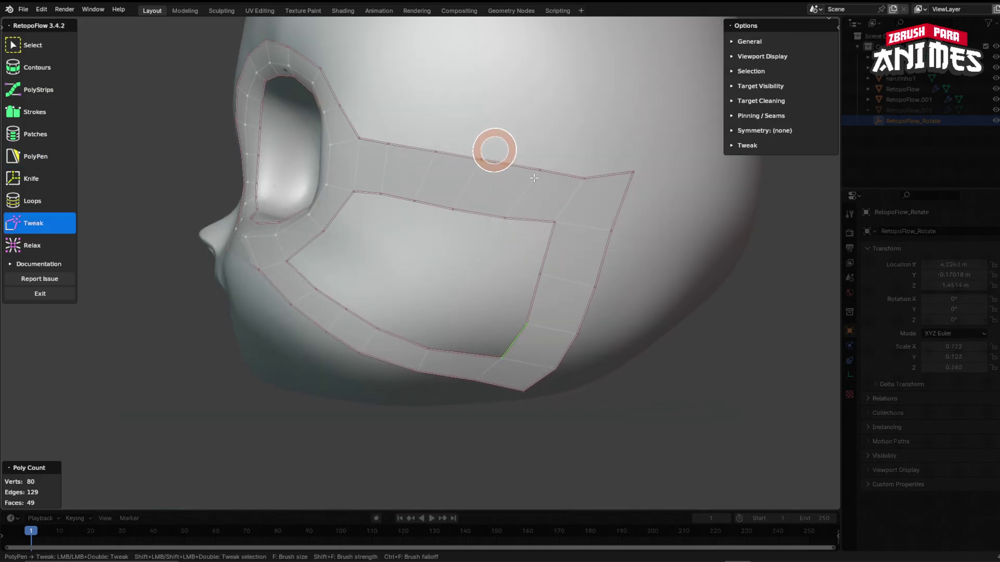
middle_click_drag(421, 291, 473, 275)
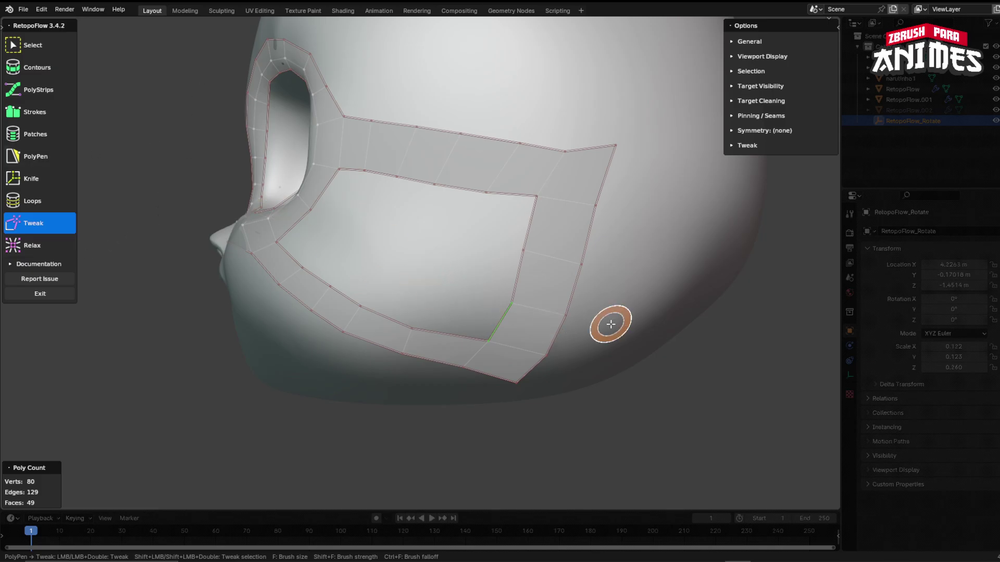
- Try to fill the cheek opening with Patches, using its rear and lower borders as the patch sides
left_click(35, 134)
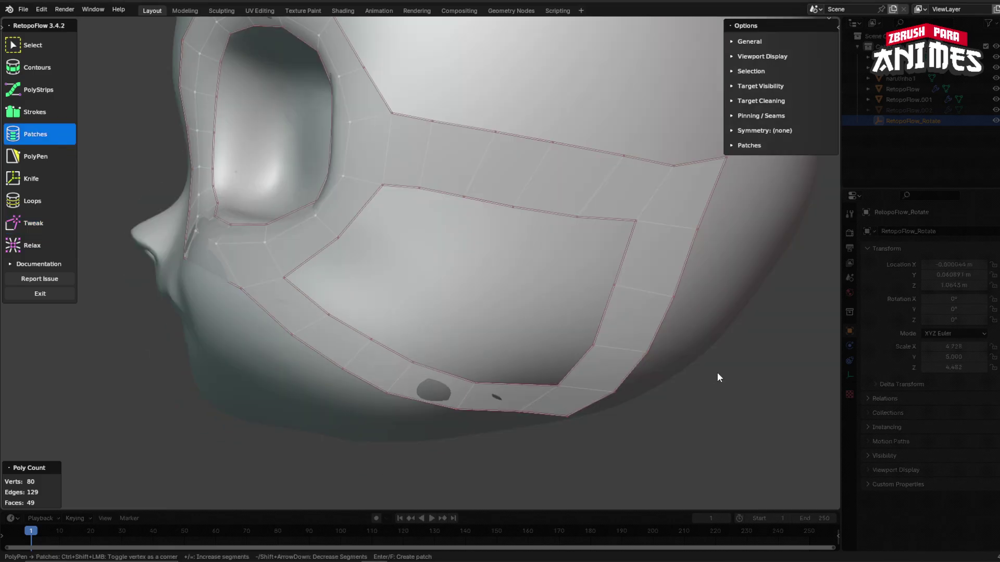
left_click(605, 306)
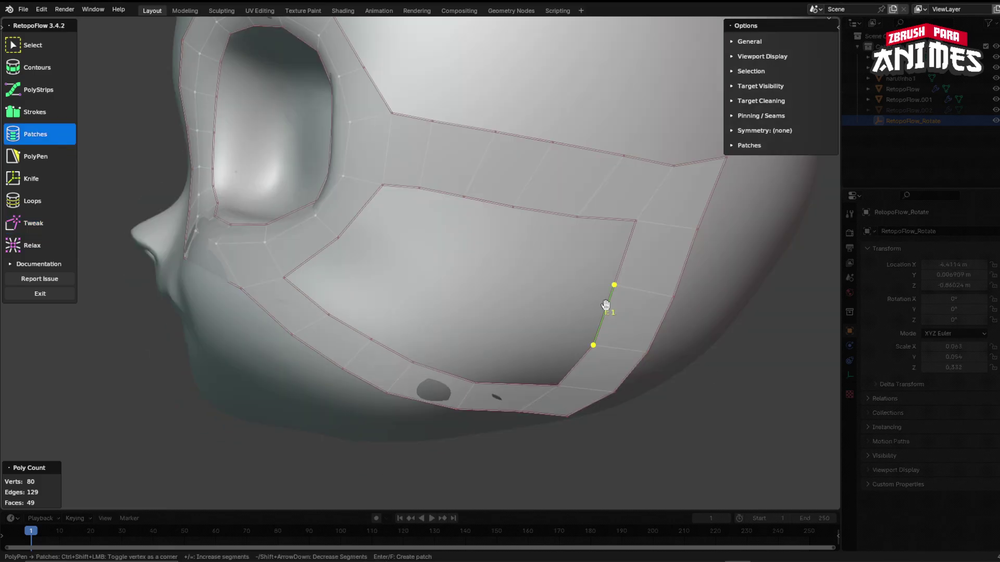
double_click(605, 305)
double_click(522, 386, "shift")
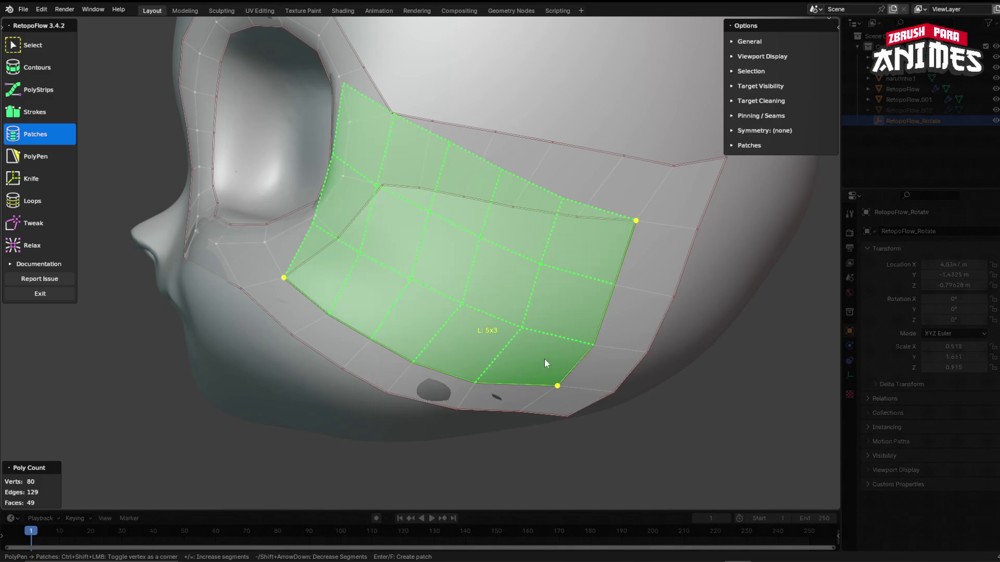
middle_click_drag(527, 339, 514, 243)
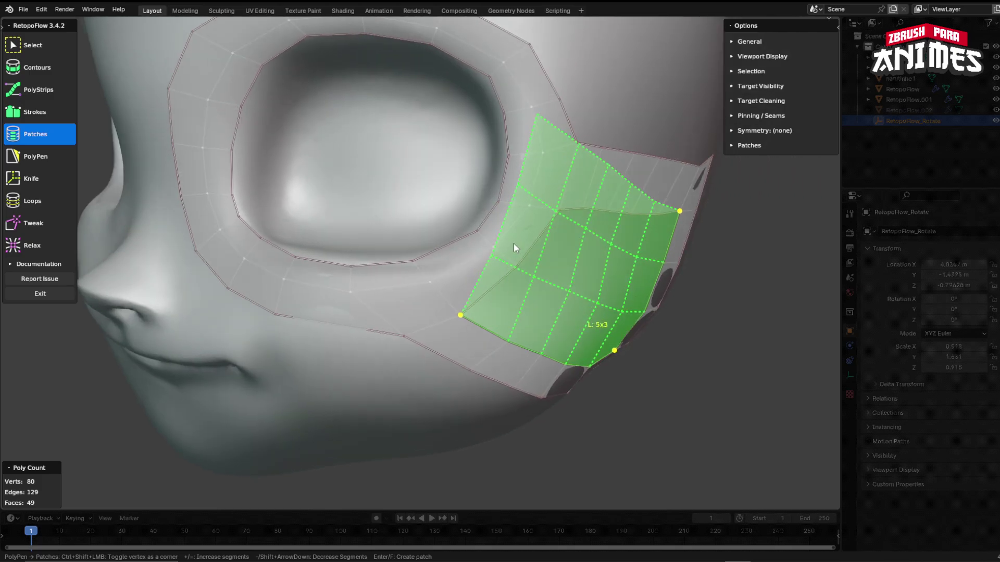
middle_click_drag(544, 169, 431, 99)
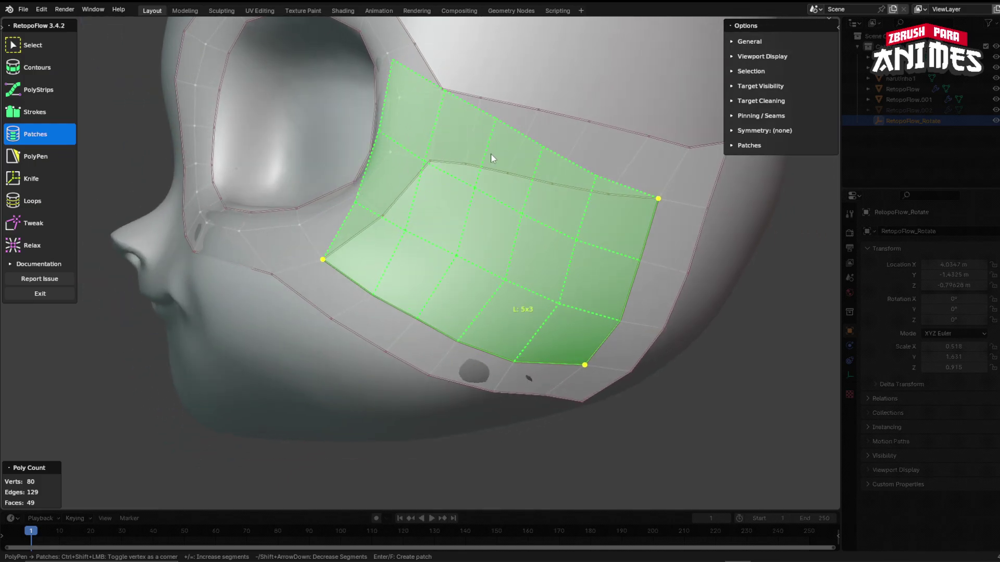
left_click(595, 283)
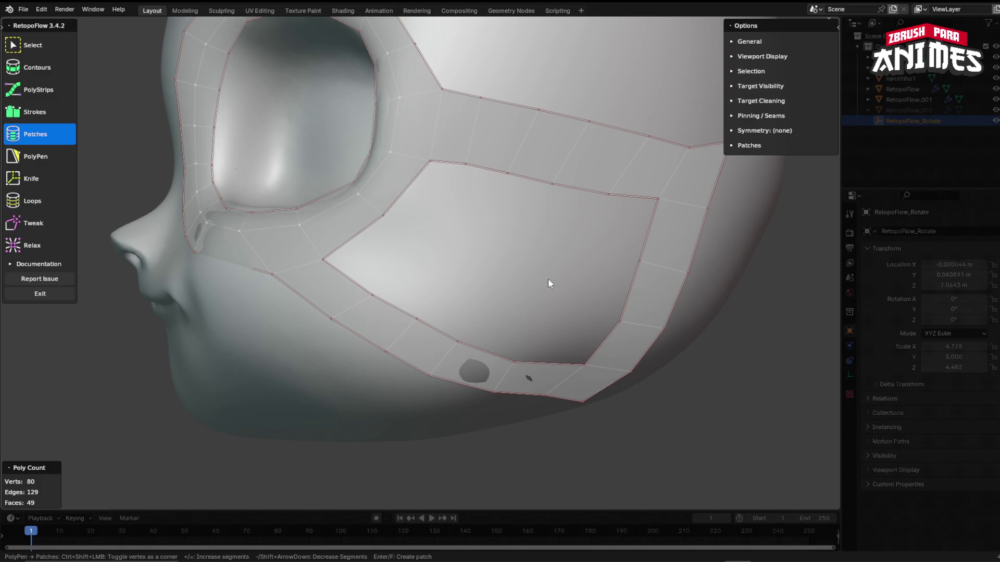
- Compare the number of quads on opposite sides of the cheek opening by selecting the surrounding faces one at a time
middle_click_drag(543, 279, 501, 371)
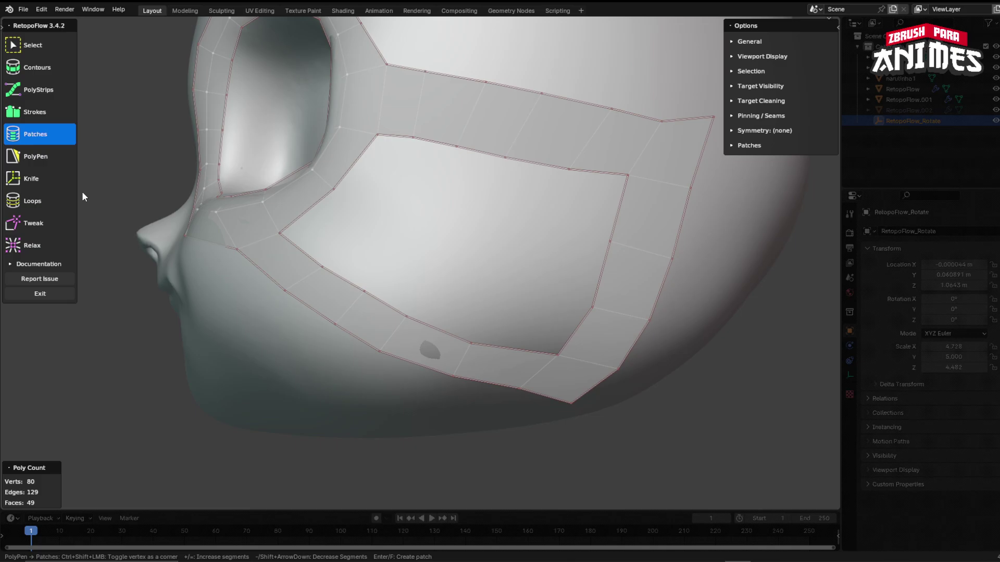
left_click(33, 45)
left_click(517, 377)
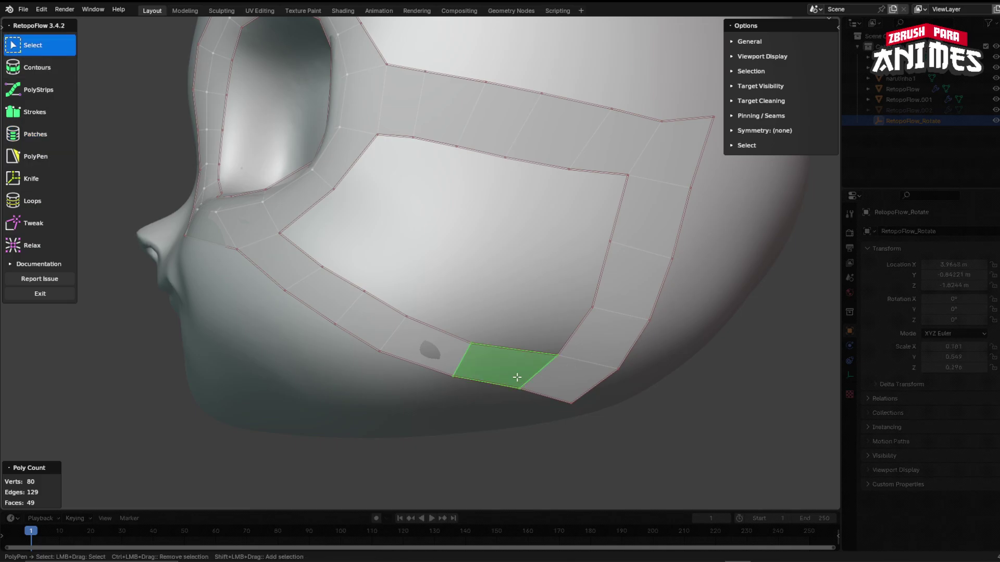
left_click(602, 147)
left_click(523, 141)
left_click(440, 350)
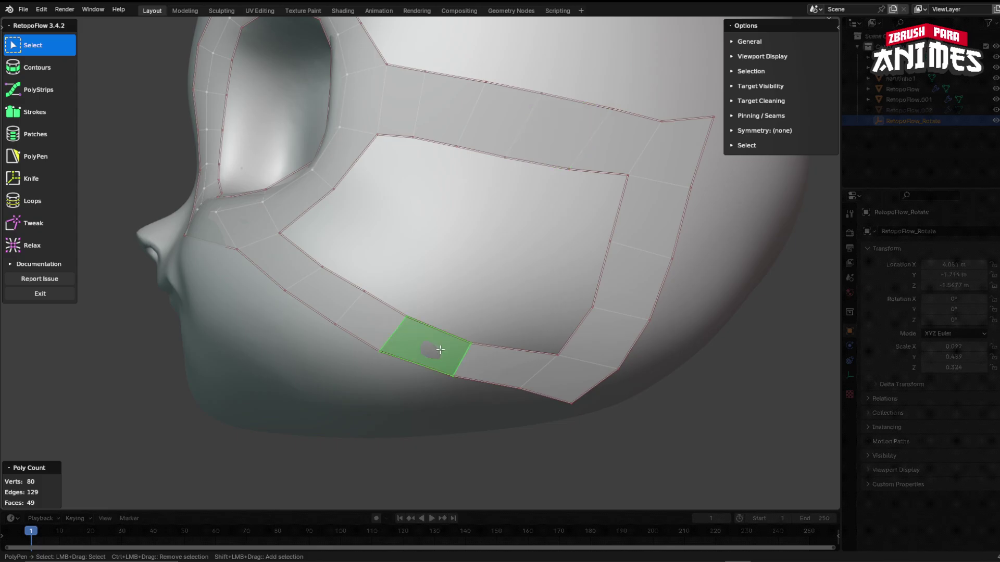
left_click(385, 313)
left_click(489, 141)
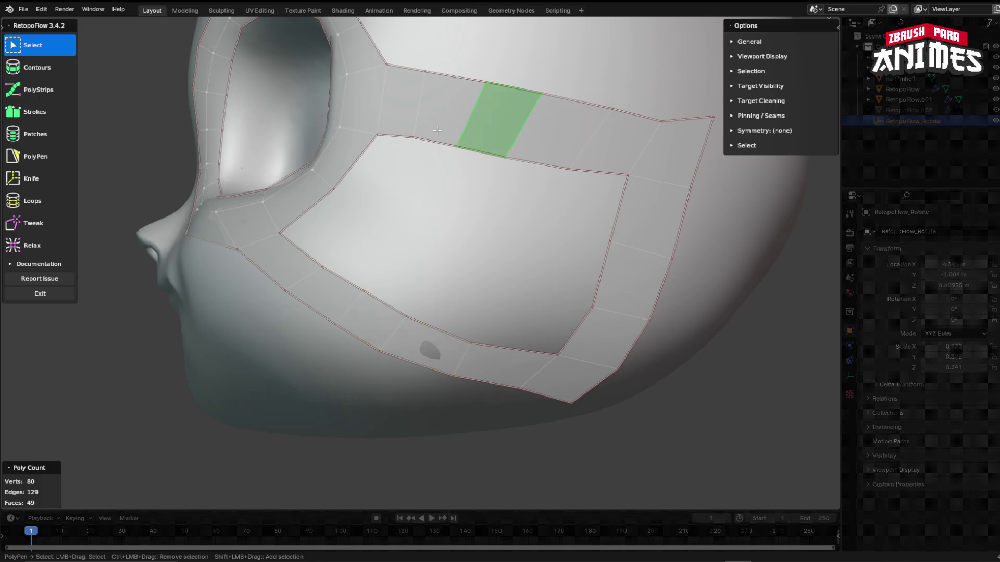
left_click(447, 110)
left_click(310, 292)
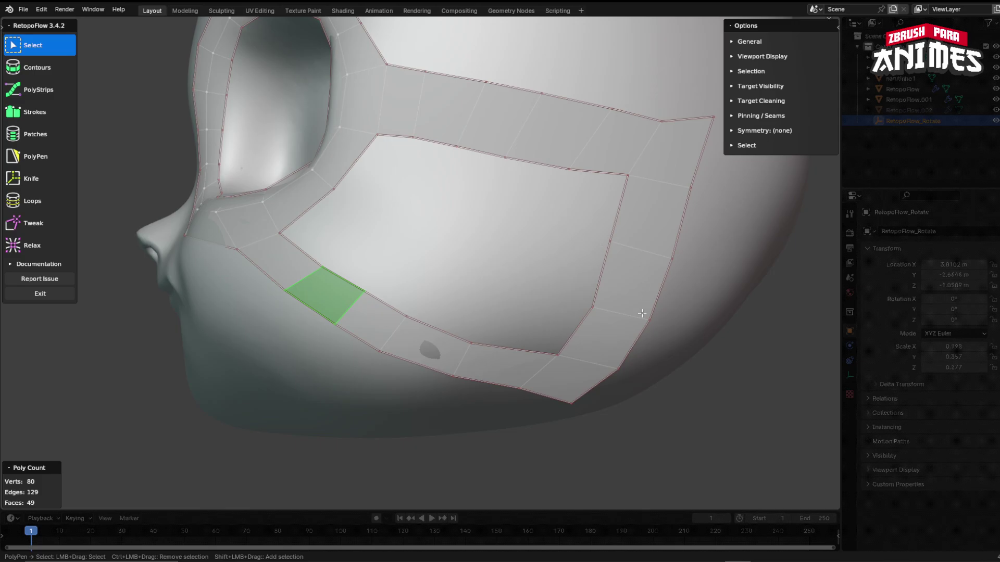
left_click(642, 235)
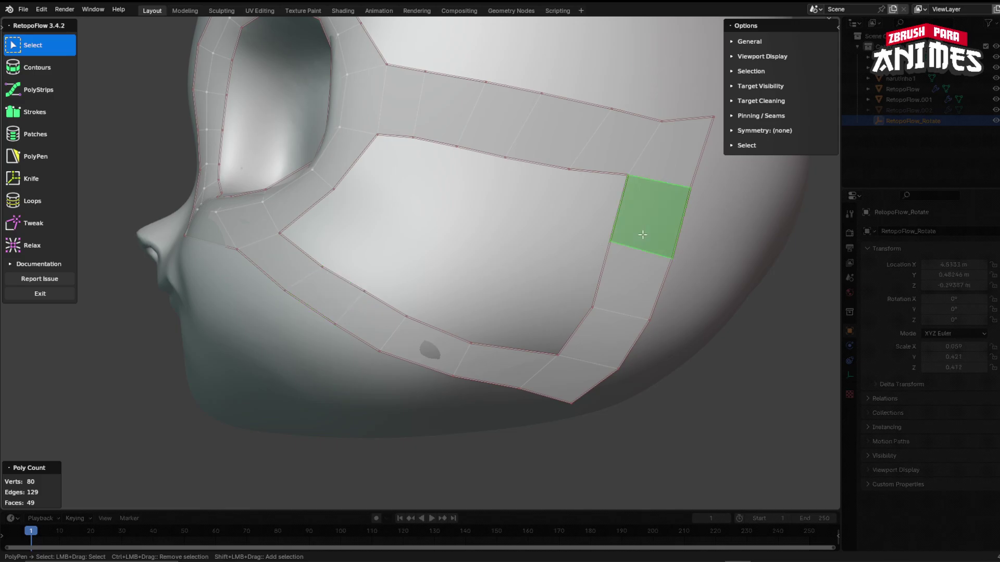
left_click(642, 266)
left_click(628, 322)
left_click(330, 156)
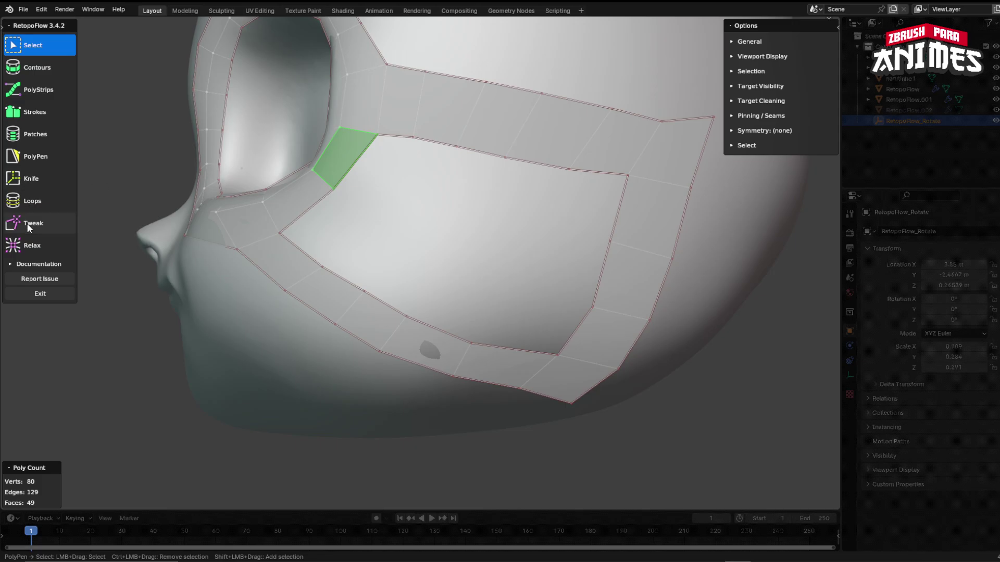
- Insert a cross edge loop with Loops in the eye ring's lower outer section and even out the nearby vertices with Tweak
left_click(40, 198)
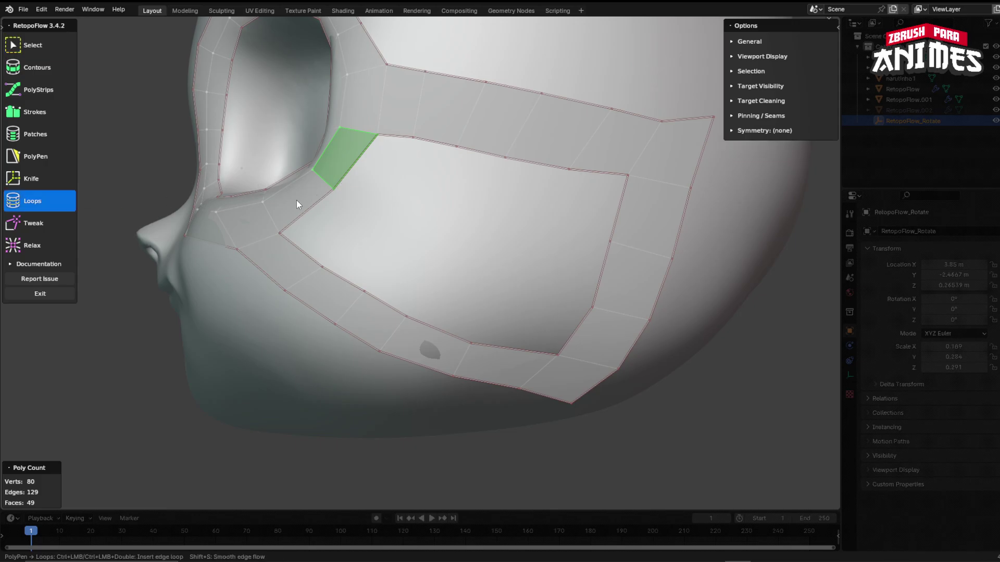
left_click(297, 191, "ctrl")
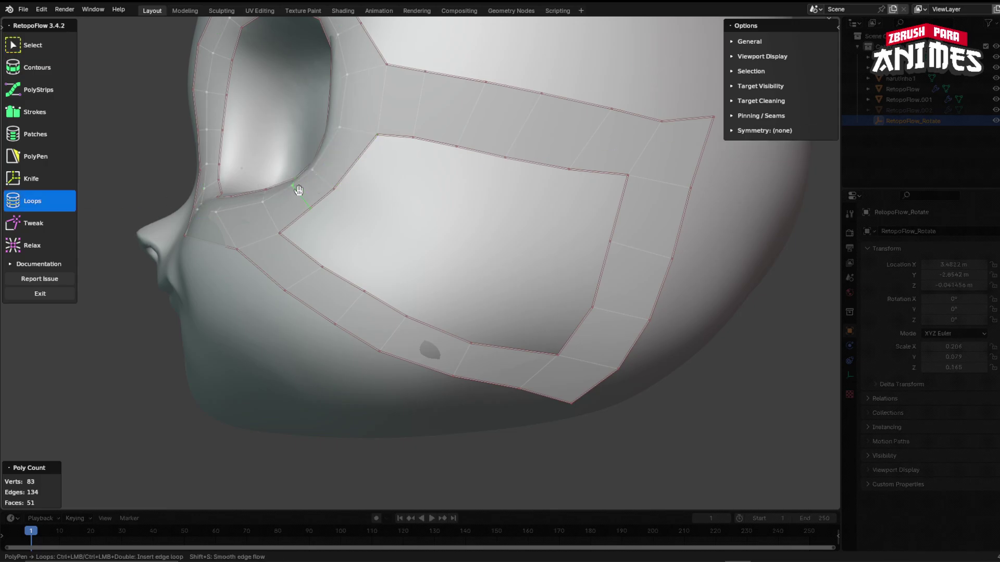
left_click(51, 224)
left_click_drag(313, 158, 335, 148)
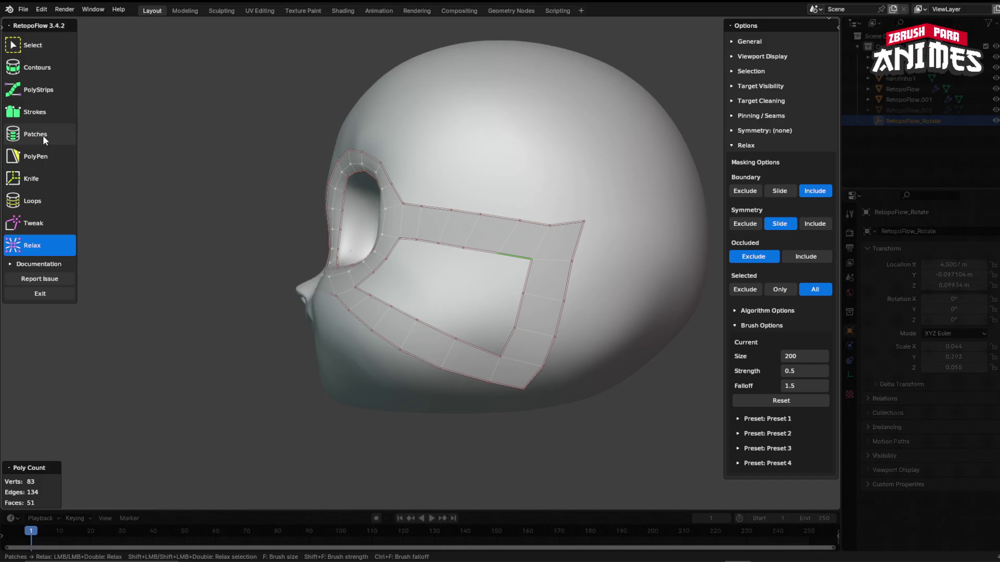
- Try to bridge the rearmost edges of the cheek opening's upper and lower borders with Patches
left_click(43, 136)
scroll(509, 319, "up", 4)
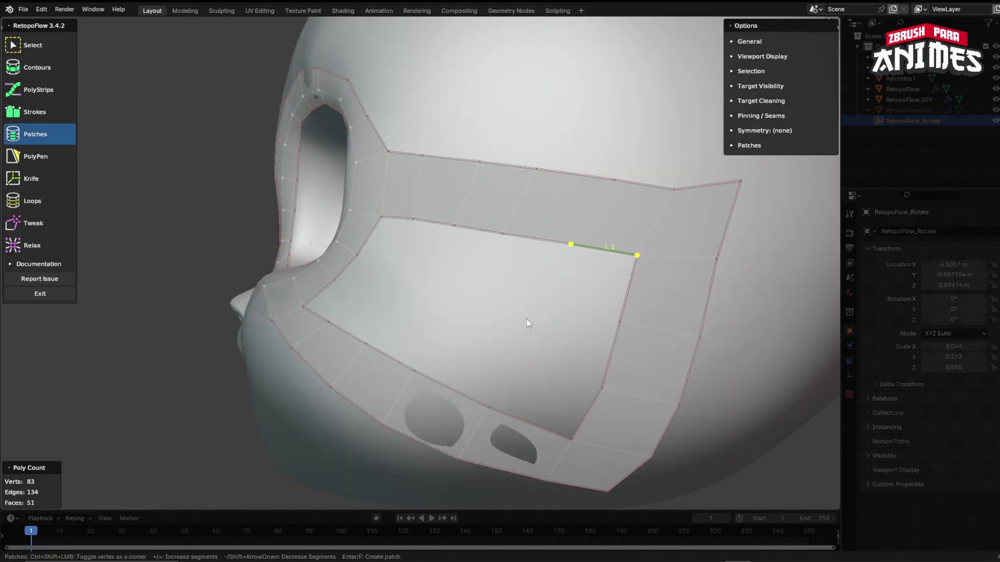
left_click(554, 429)
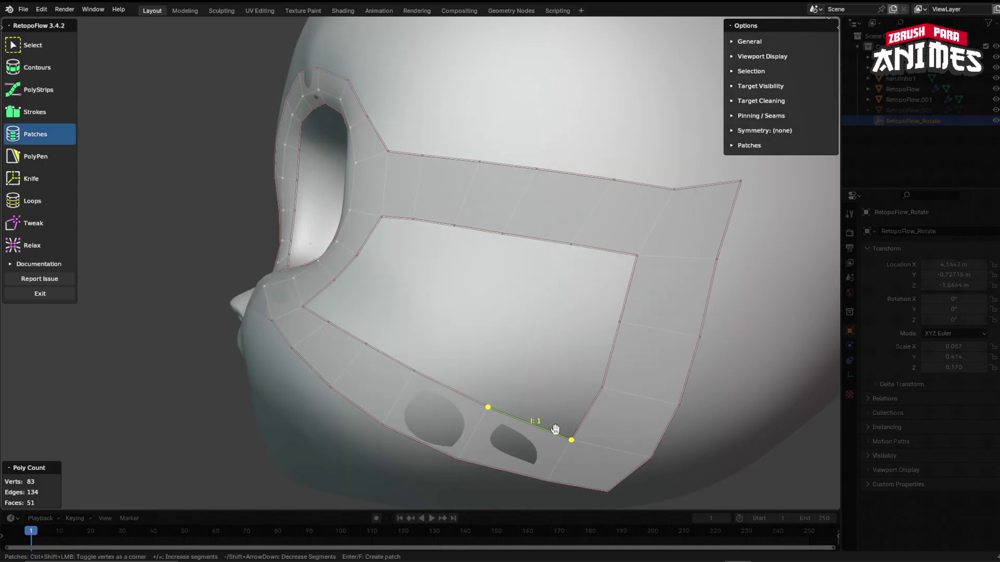
left_click(613, 253, "shift")
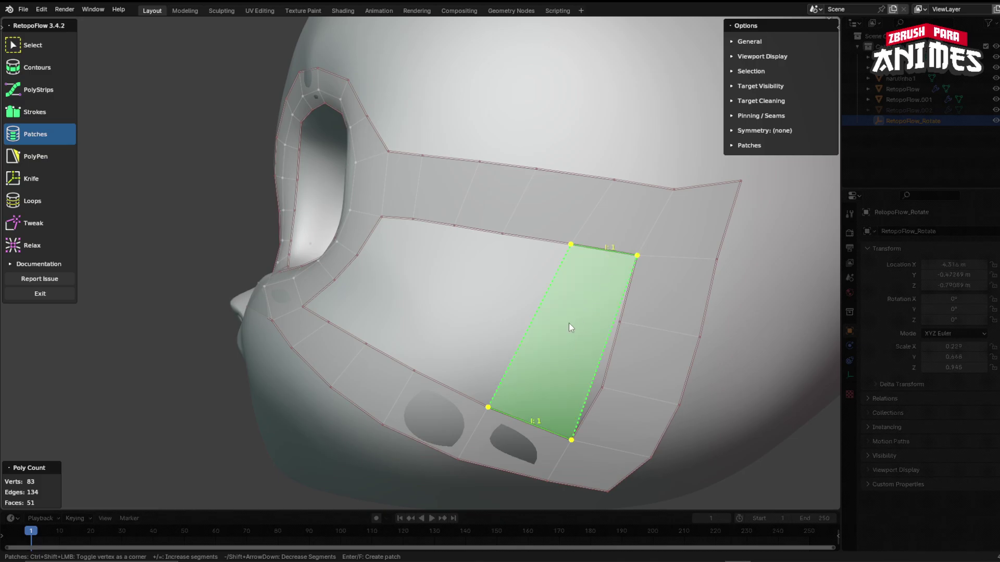
left_click(610, 410)
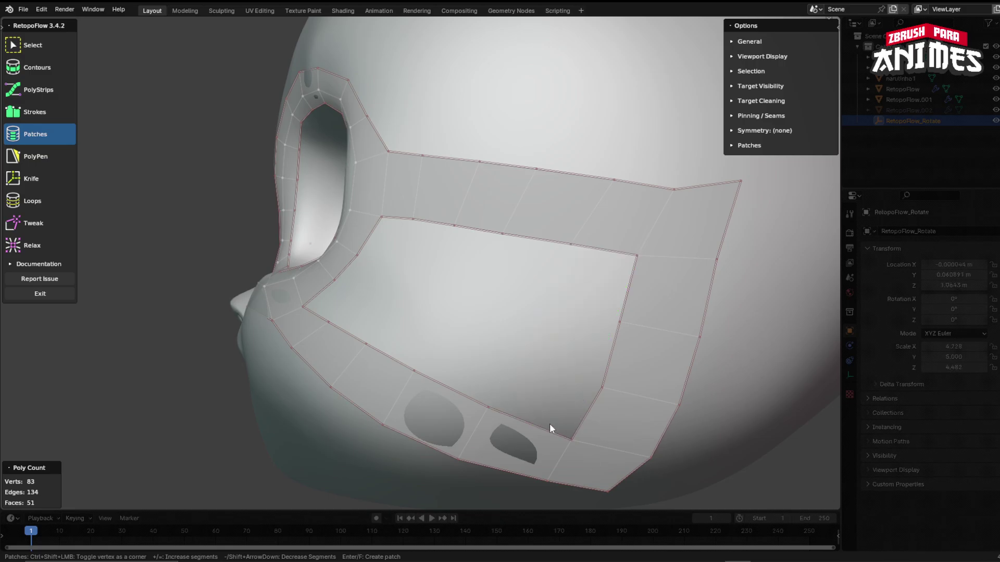
- Try a three-quad column along the cheek opening's rear border with Patches, and undo the created patch
left_click(537, 427)
left_click(581, 416, "shift")
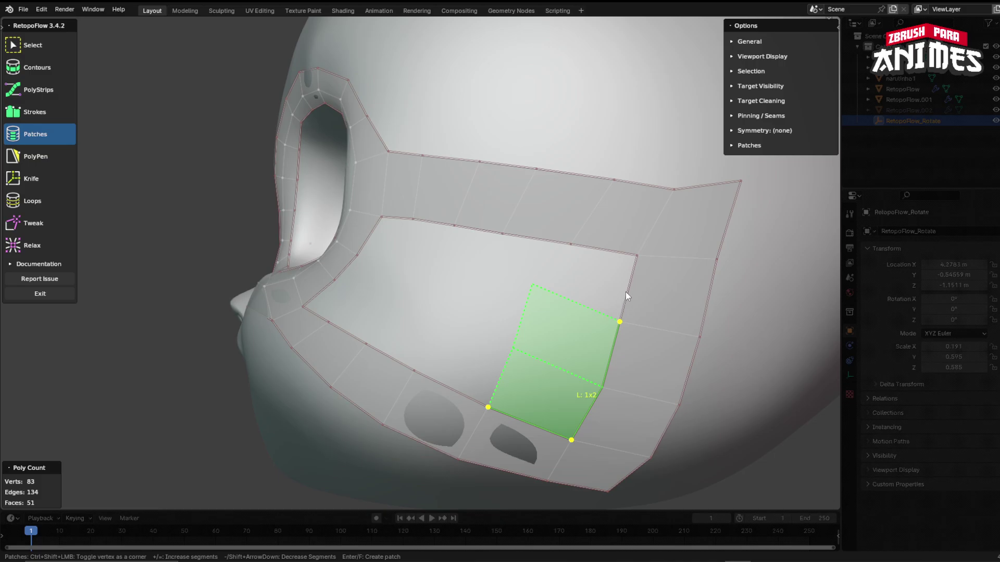
left_click(604, 249, "shift")
key("f")
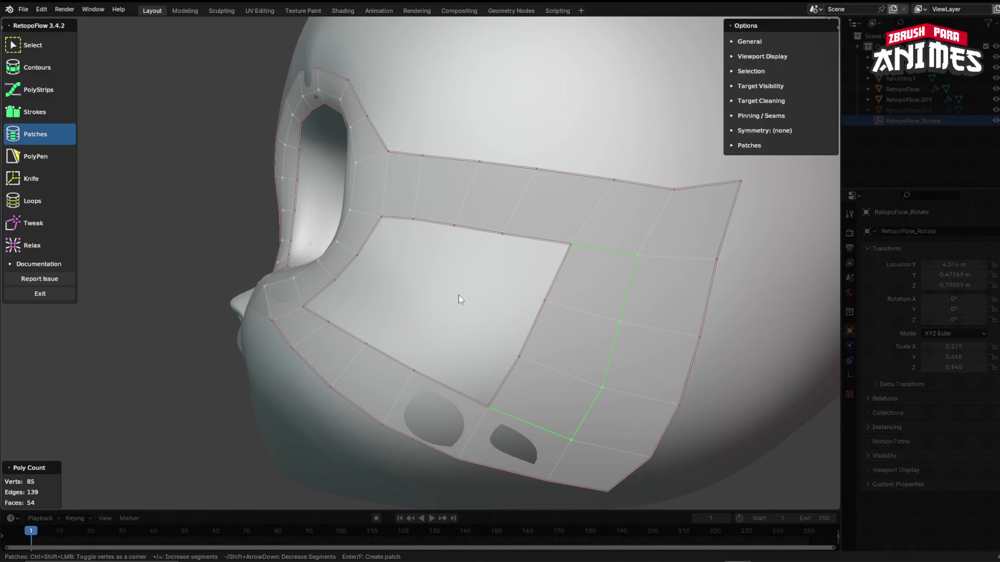
key("ctrl+z")
key("ctrl+z")
key("ctrl+z")
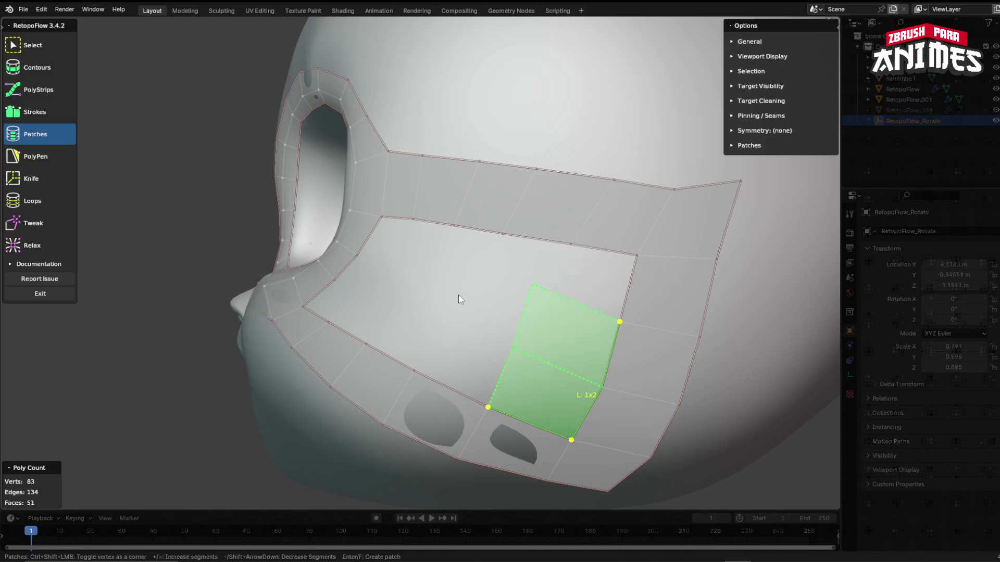
- Try to fill the whole cheek opening with one patch by selecting its lower, upper, front and rear borders in Patches
left_click(423, 229)
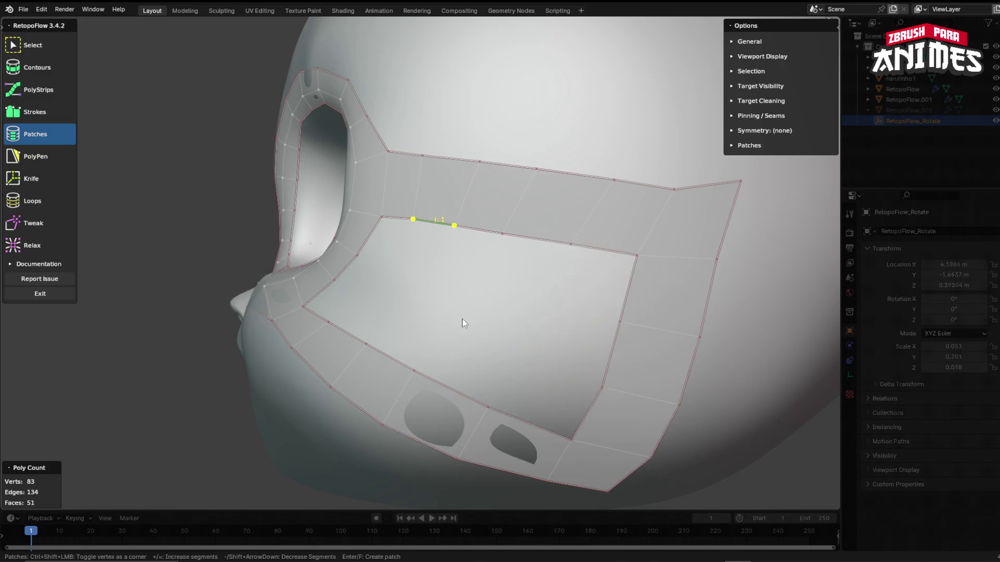
left_click(440, 388)
scroll(421, 401, "up", 4)
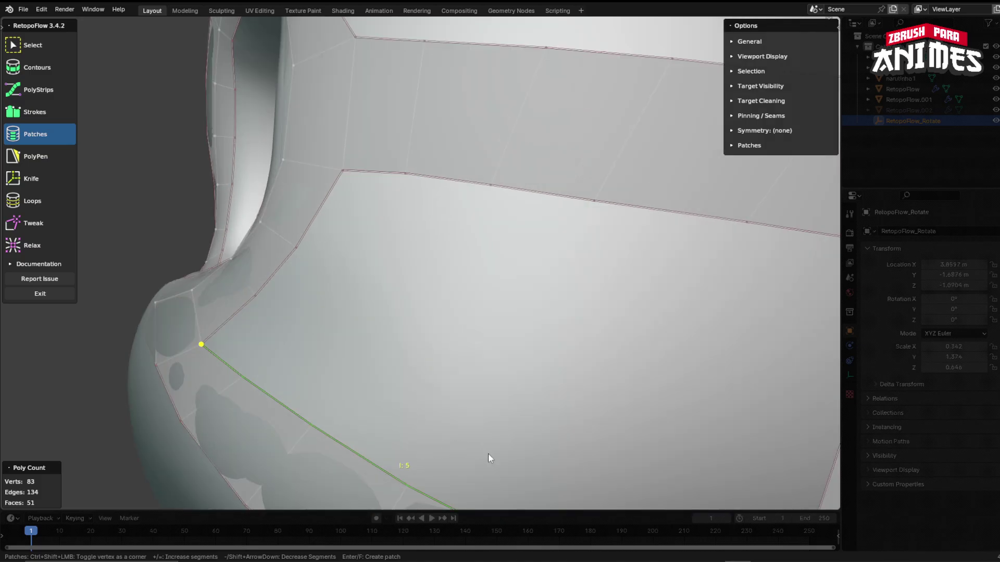
middle_click_drag(489, 453, 508, 342)
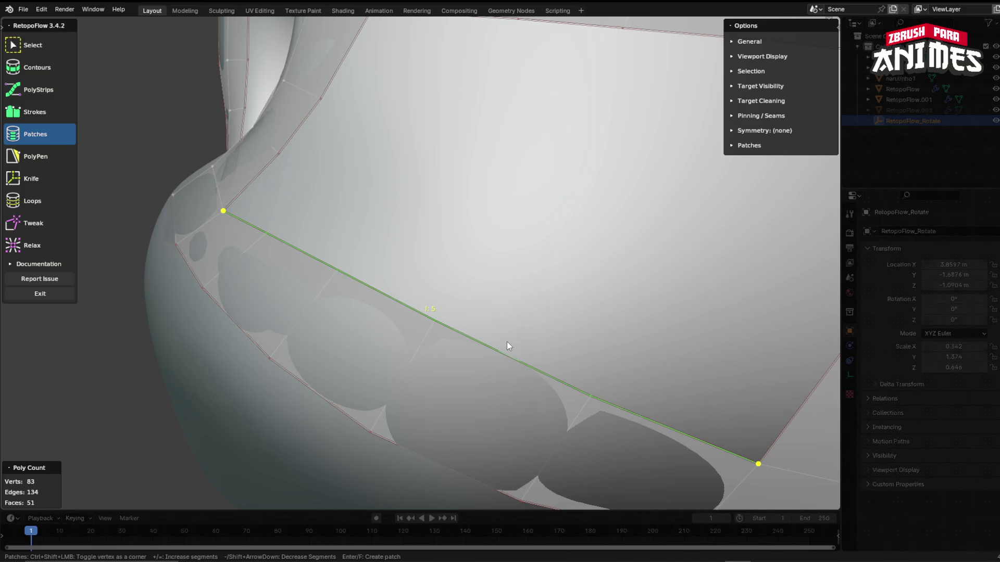
middle_click_drag(437, 311, 399, 266)
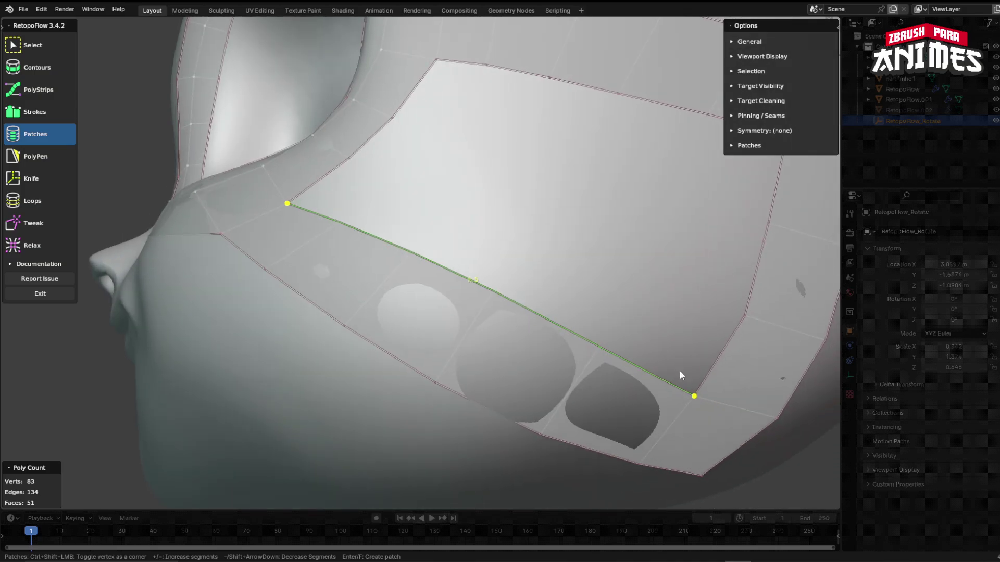
scroll(677, 364, "down", 4)
middle_click_drag(670, 346, 550, 265)
scroll(550, 266, "up", 2)
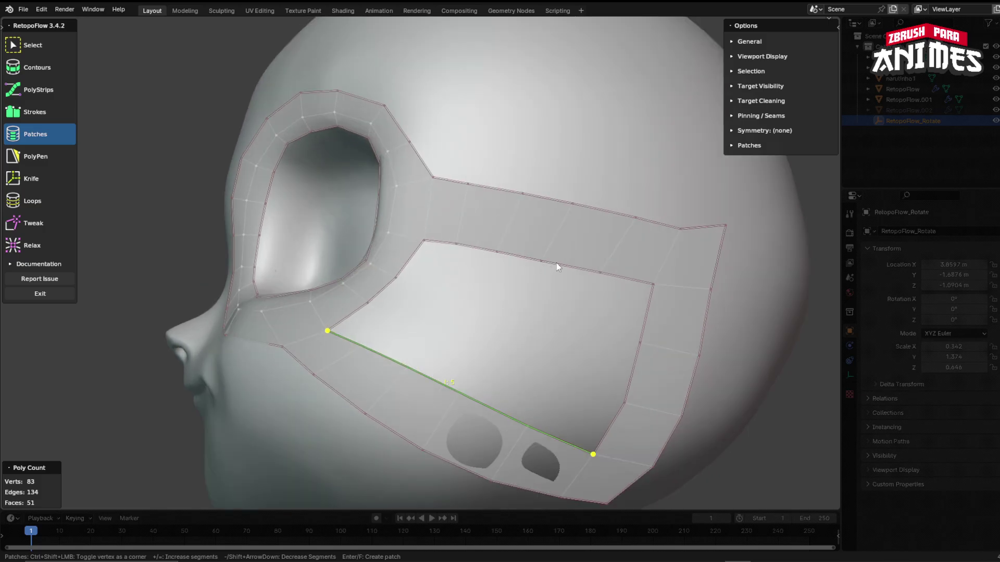
left_click(556, 264, "shift")
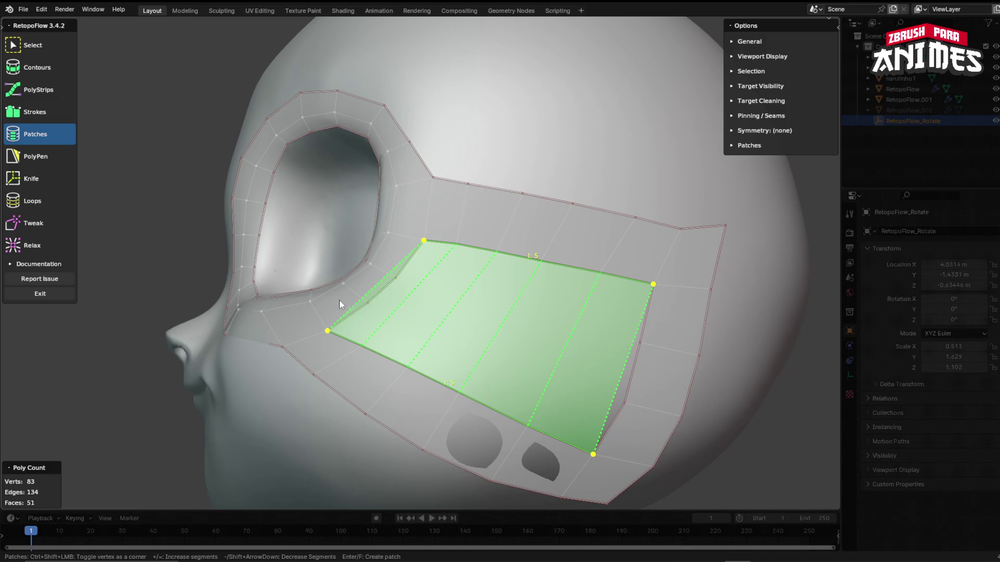
left_click(390, 283, "shift")
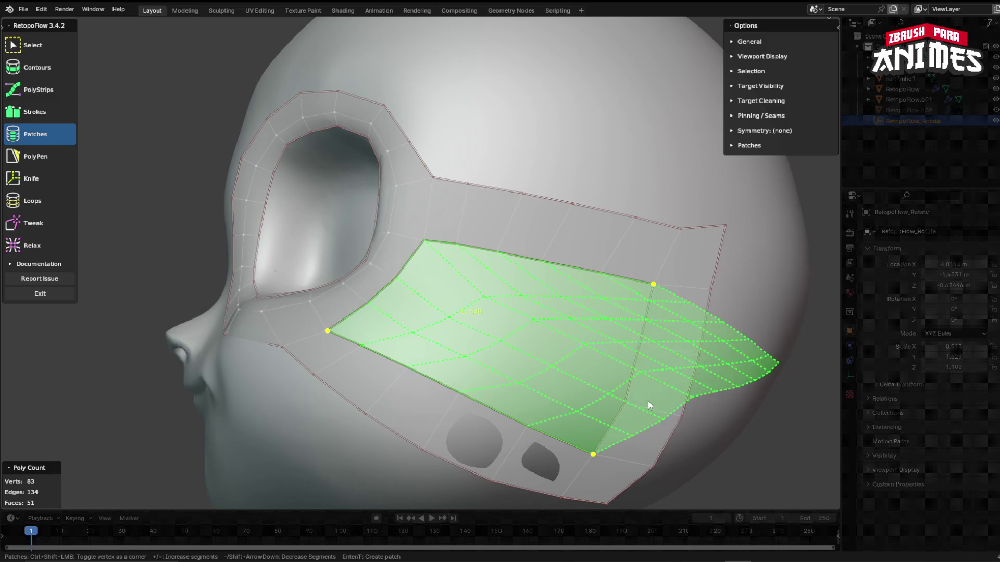
left_click(628, 385, "shift")
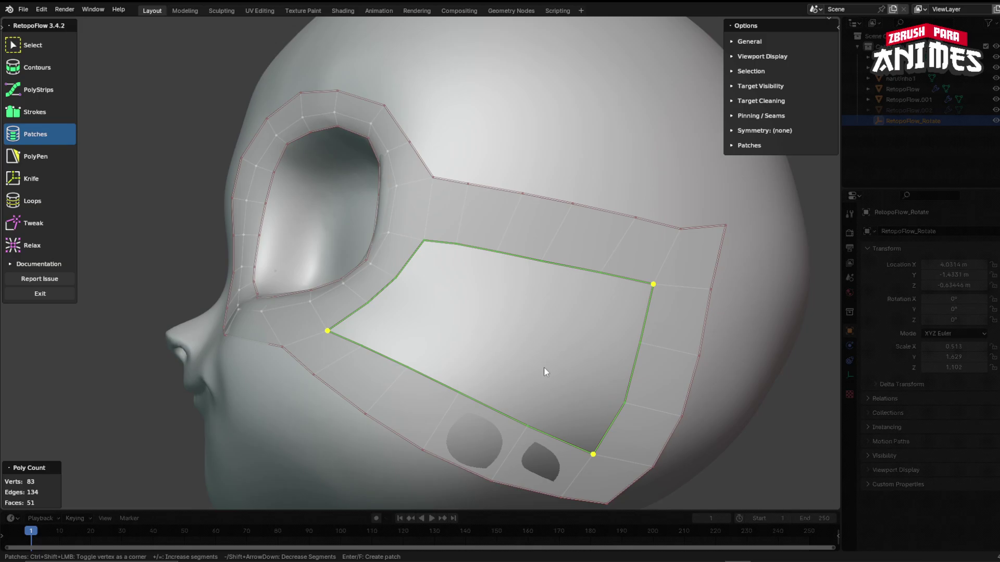
- Fill the two rearmost columns of the cheek opening with three quads each using Patches
left_click(598, 447)
left_click_drag(605, 442, 636, 283)
left_click(513, 405)
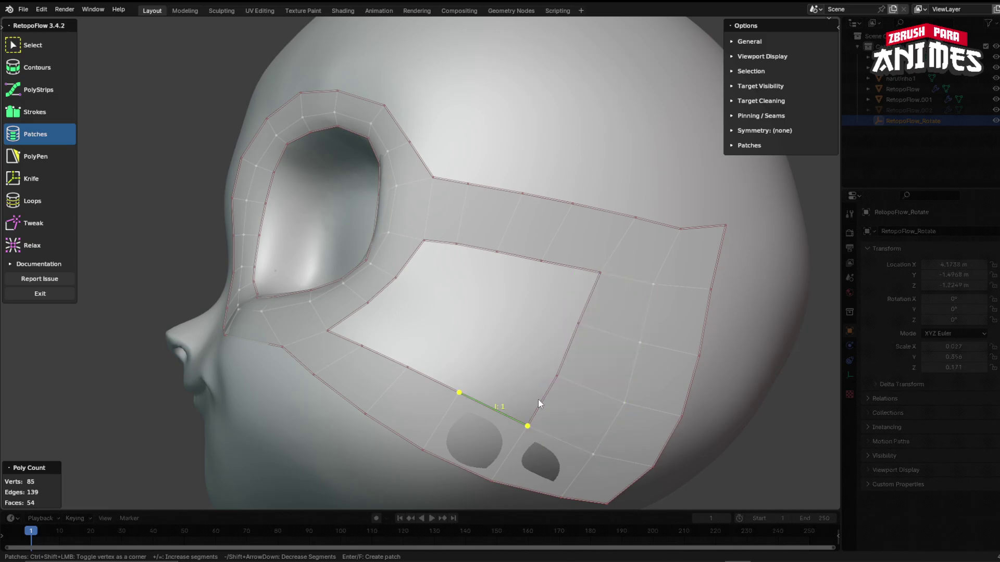
left_click_drag(538, 400, 566, 266)
- Continue forward with Patches, filling the next two three-quad columns of the cheek opening
left_click(435, 376)
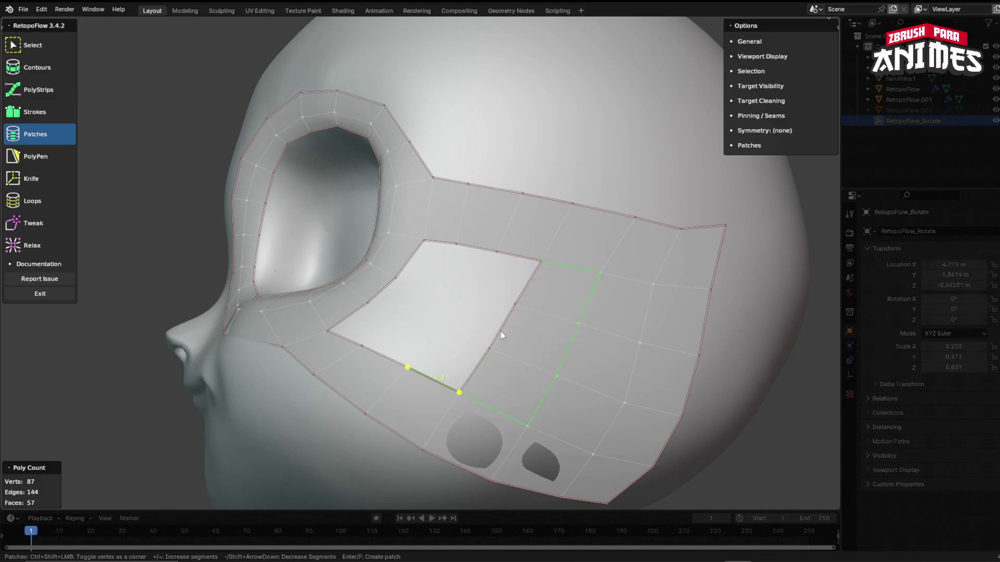
left_click(490, 345, "shift")
mouse_move(480, 361)
left_mouse_down("shift")
mouse_move(520, 257)
mouse_move(507, 317)
left_mouse_up("shift")
left_click(521, 295, "shift")
key("Return")
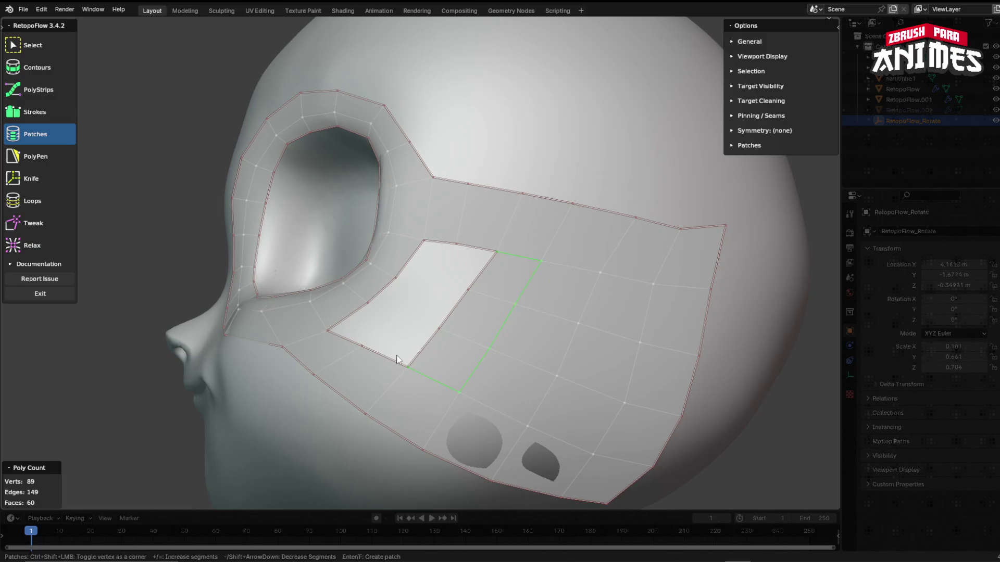
left_click(395, 355)
left_click(424, 348, "shift")
left_click(451, 311, "shift")
- Close the remaining narrow gap beside the eye ring with a final three-quad column in Patches
left_click(338, 370)
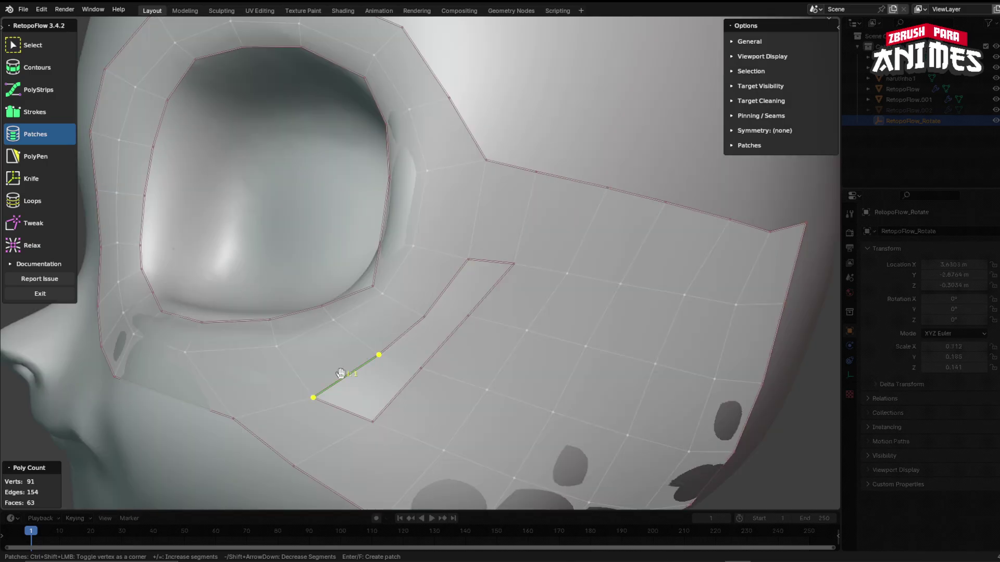
left_click(391, 398, "shift")
left_click(409, 331, "shift")
left_click(443, 342, "shift")
left_click(448, 289, "shift")
left_click(488, 293, "shift")
key("Return")
scroll(460, 315, "down", 2)
middle_click_drag(460, 314, 422, 319)
left_click(678, 413)
- Extend the cheek mesh's upper border upward onto the temple with a Strokes edge strip running parallel to it
scroll(458, 285, "down", 2)
middle_click_drag(453, 279, 501, 331)
left_click(41, 246)
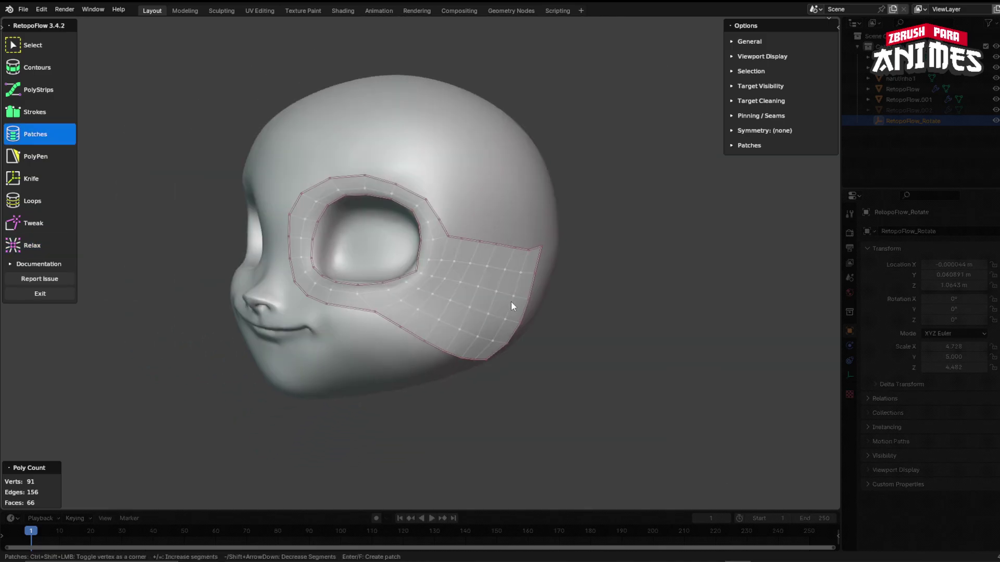
middle_click_drag(511, 302, 417, 315)
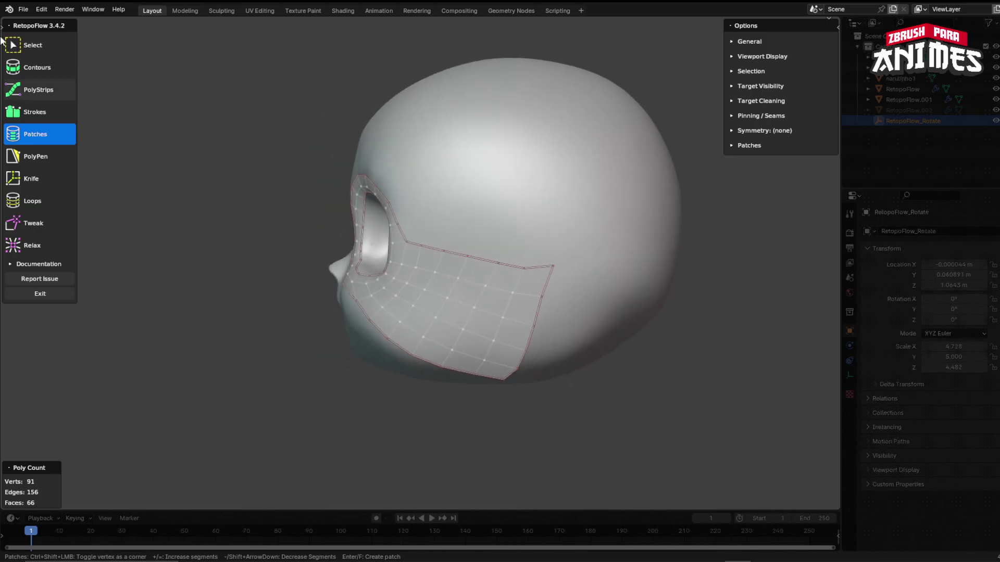
left_click(45, 114)
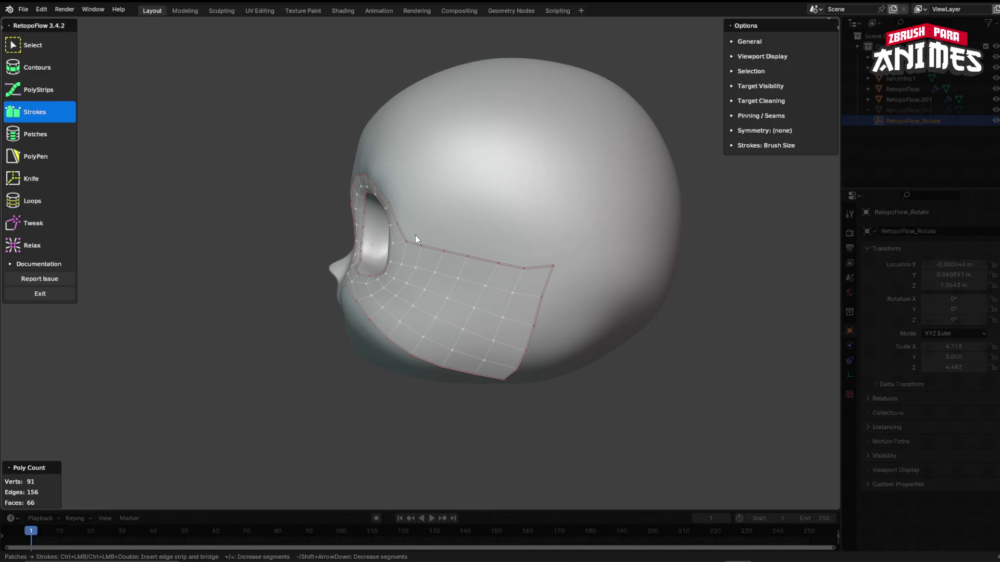
middle_click_drag(445, 254, 470, 312)
scroll(302, 329, "up", 4)
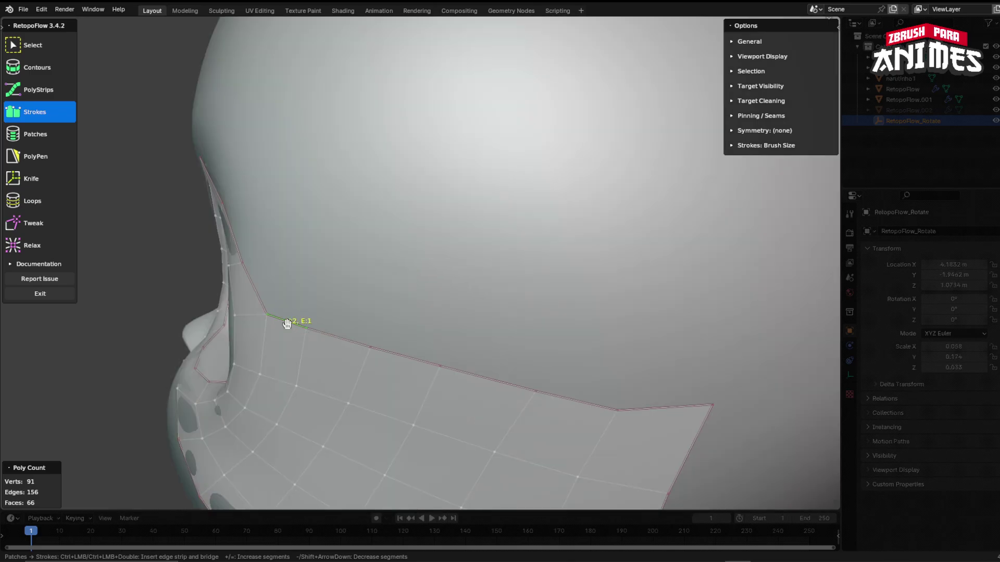
double_click(649, 409)
mouse_move(286, 230)
left_mouse_down()
mouse_move(694, 319)
mouse_move(748, 319)
left_mouse_up()
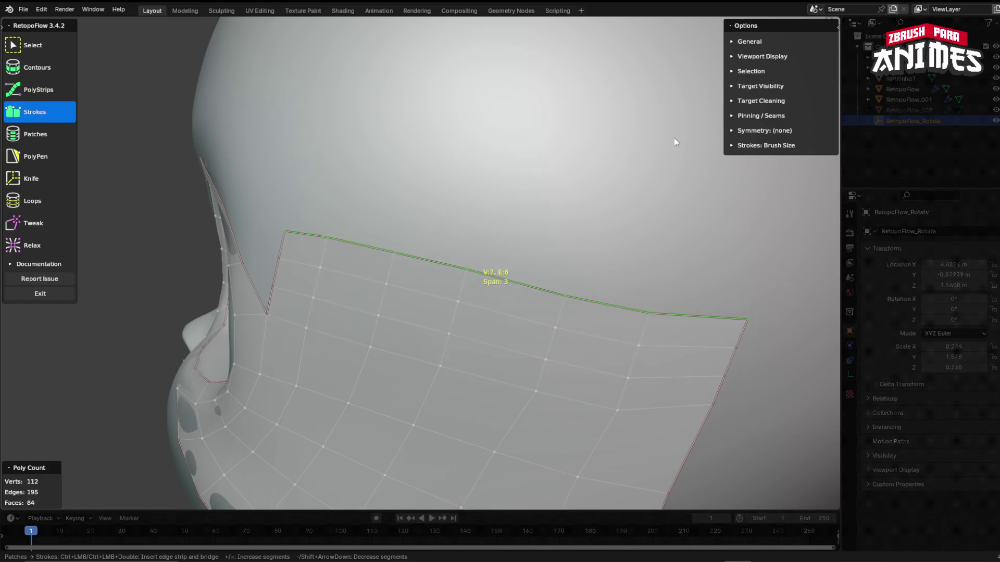
- Try extending the two rearmost edges of the upper border high over the skull with Strokes, and undo it
scroll(529, 332, "down", 3)
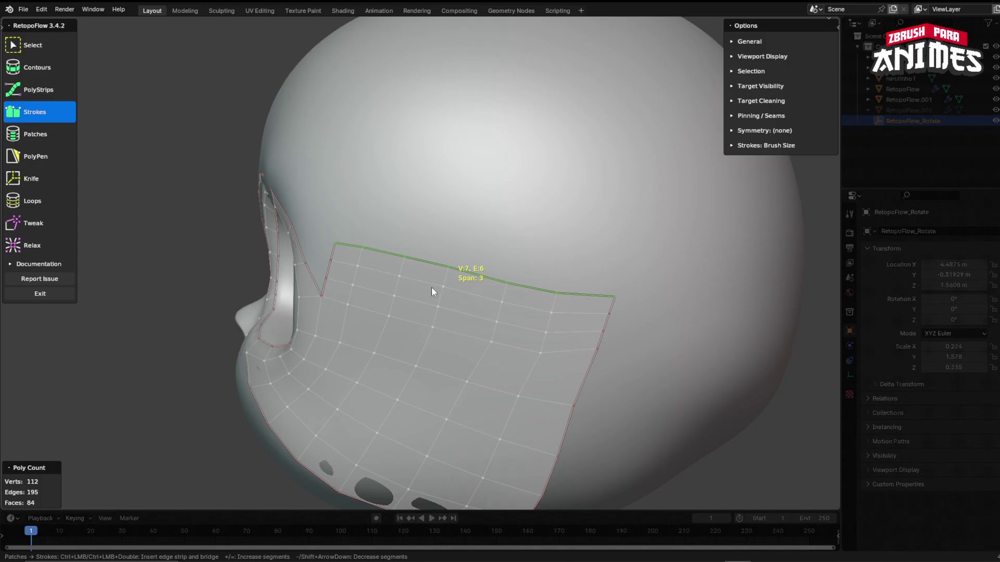
middle_click_drag(431, 287, 405, 264)
scroll(472, 268, "up", 3)
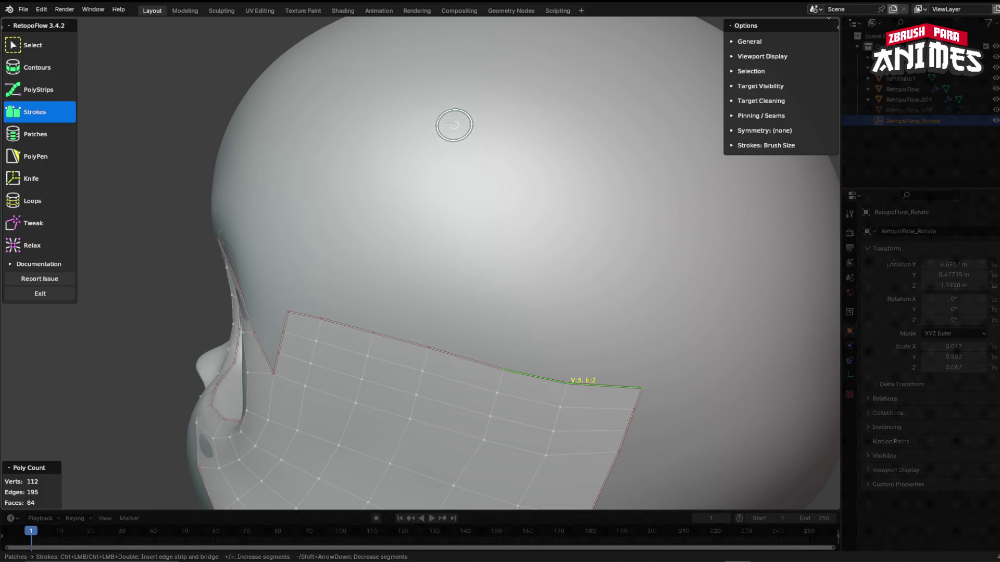
mouse_move(414, 106)
left_mouse_down()
mouse_move(589, 134)
mouse_move(773, 187)
left_mouse_up()
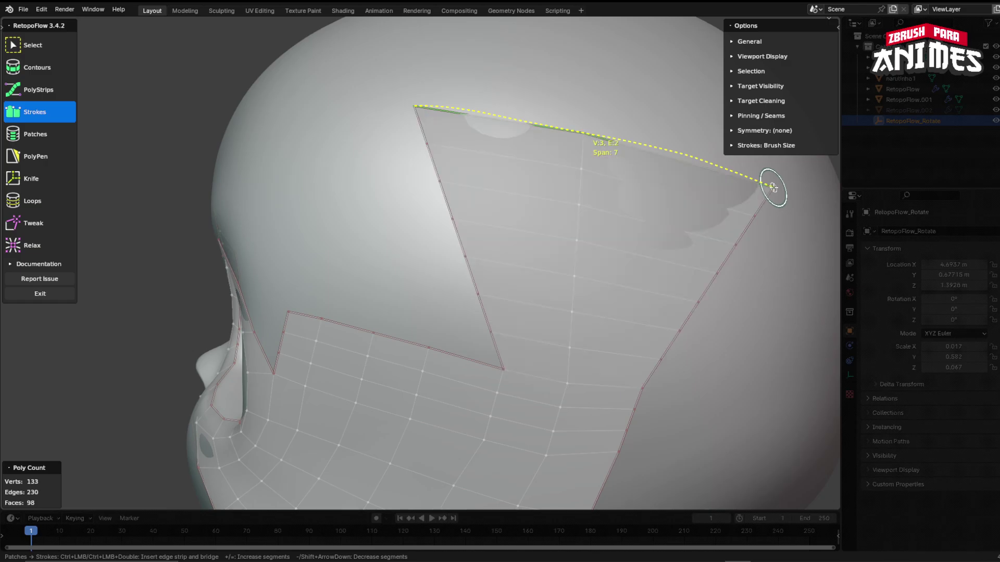
scroll(478, 224, "down", 1)
scroll(528, 336, "up", 2)
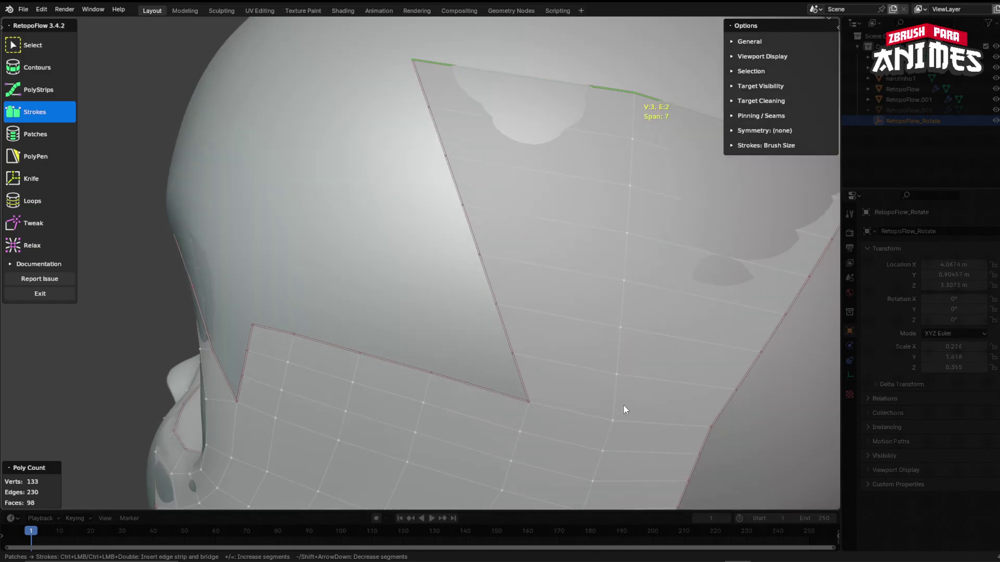
scroll(623, 405, "down", 1)
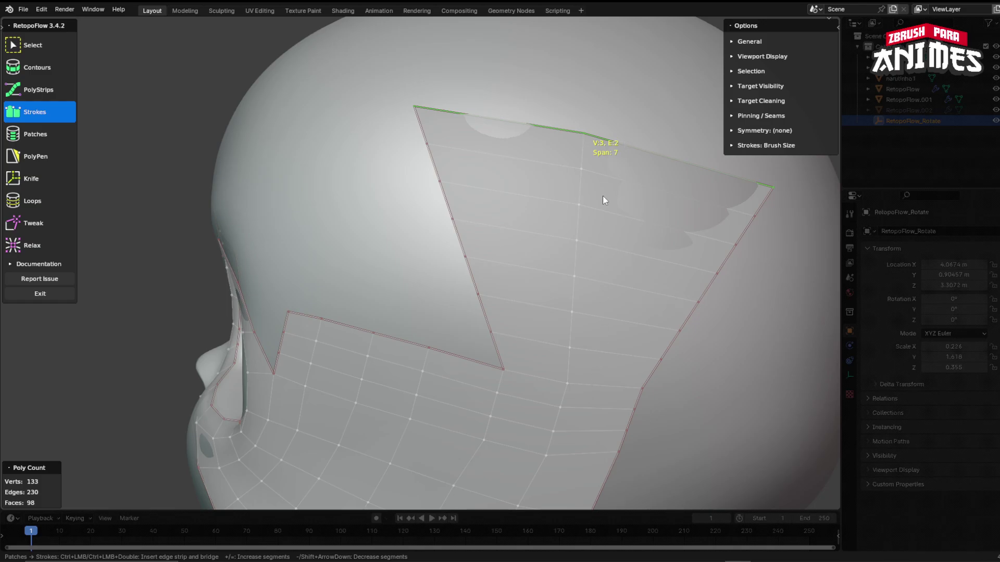
key("ctrl+z")
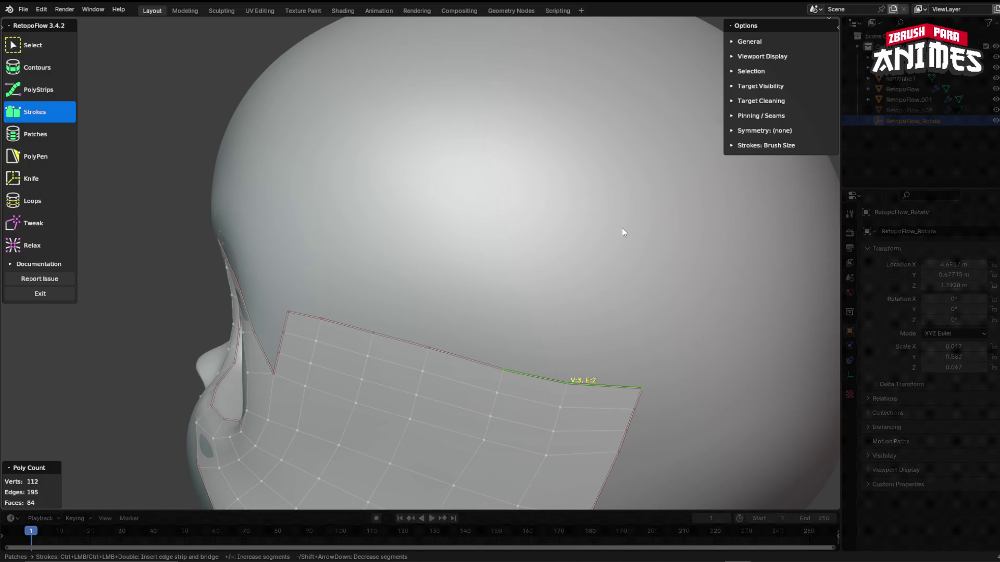
- Undo the temple extension above the cheek mesh's upper border
scroll(621, 227, "down", 3)
middle_click_drag(489, 250, 541, 352)
key("ctrl+z")
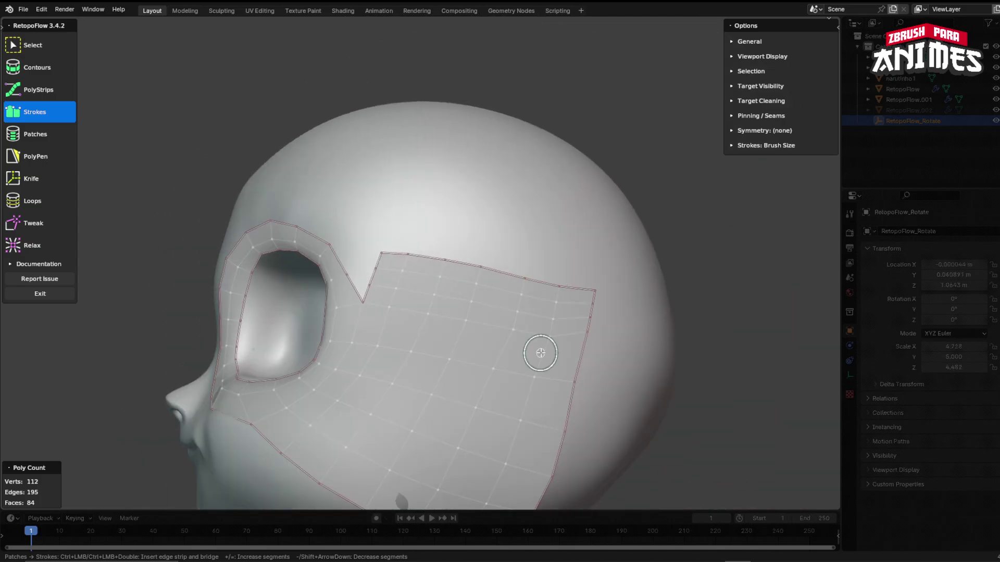
key("ctrl+z")
- Extend the cheek mesh's rear border around the back of the head with a vertical stroke in Strokes
middle_click_drag(599, 413, 522, 357)
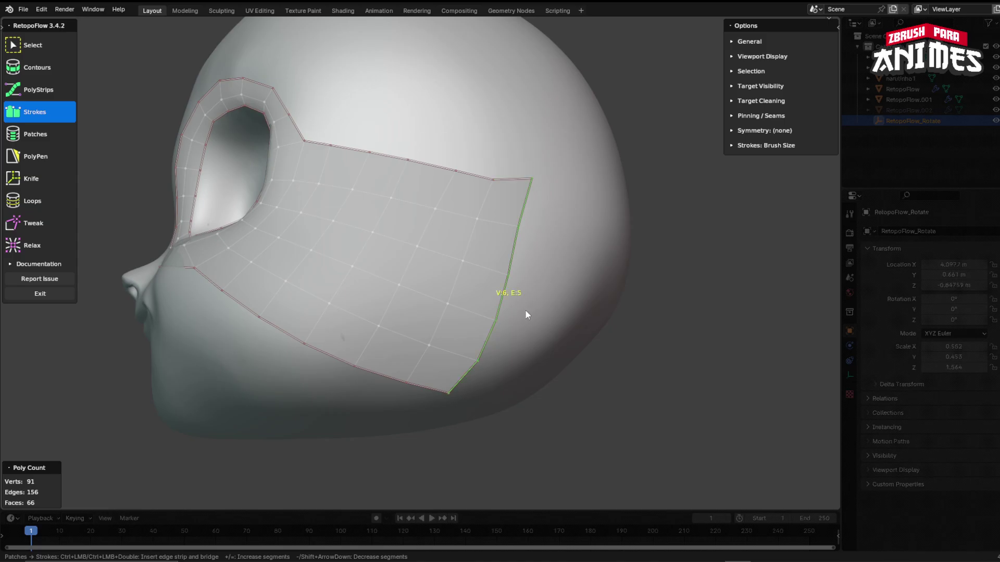
middle_click_drag(525, 309, 500, 290)
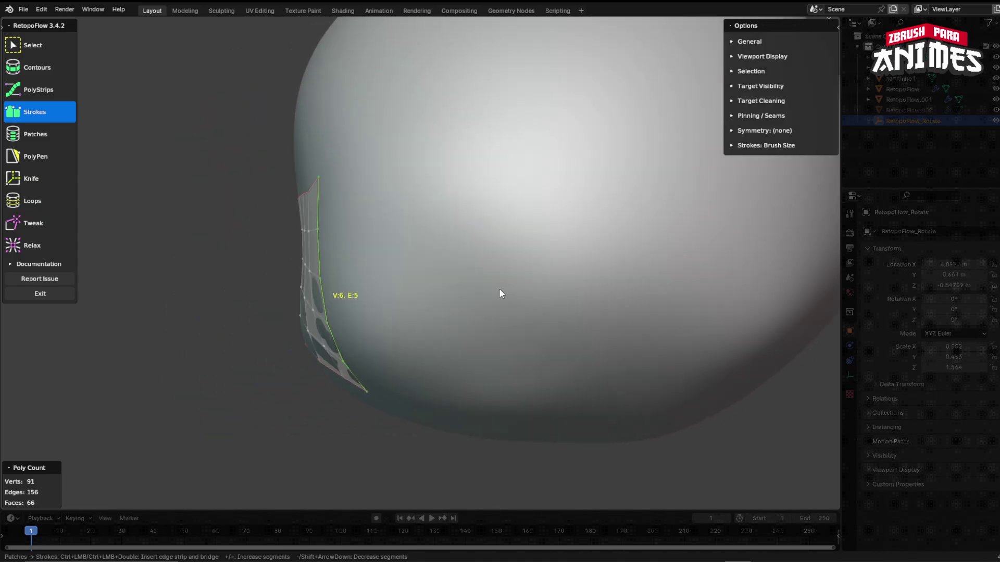
left_click_drag(613, 163, 613, 449)
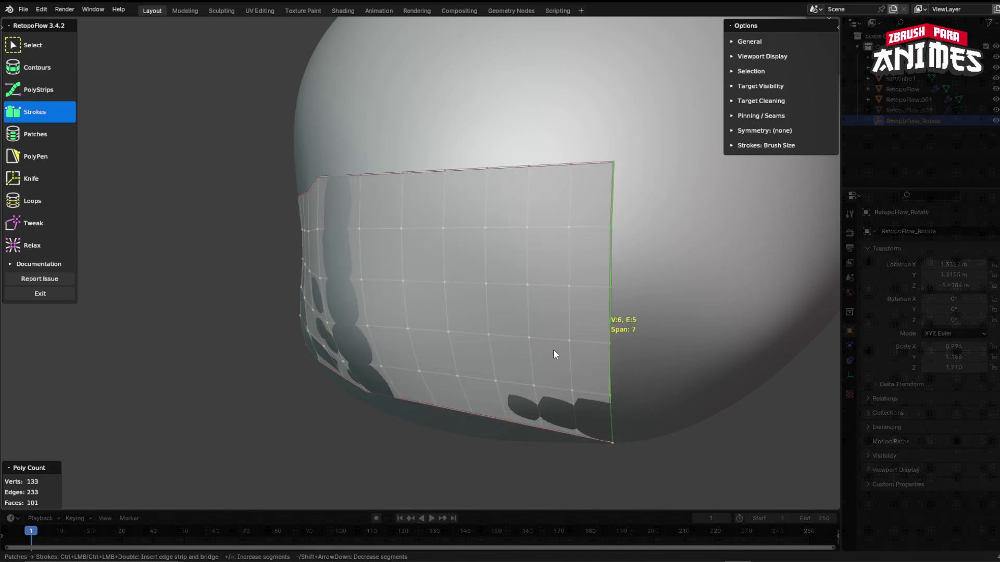
mouse_move(553, 349)
middle_mouse_down()
mouse_move(477, 326)
mouse_move(510, 318)
middle_mouse_up()
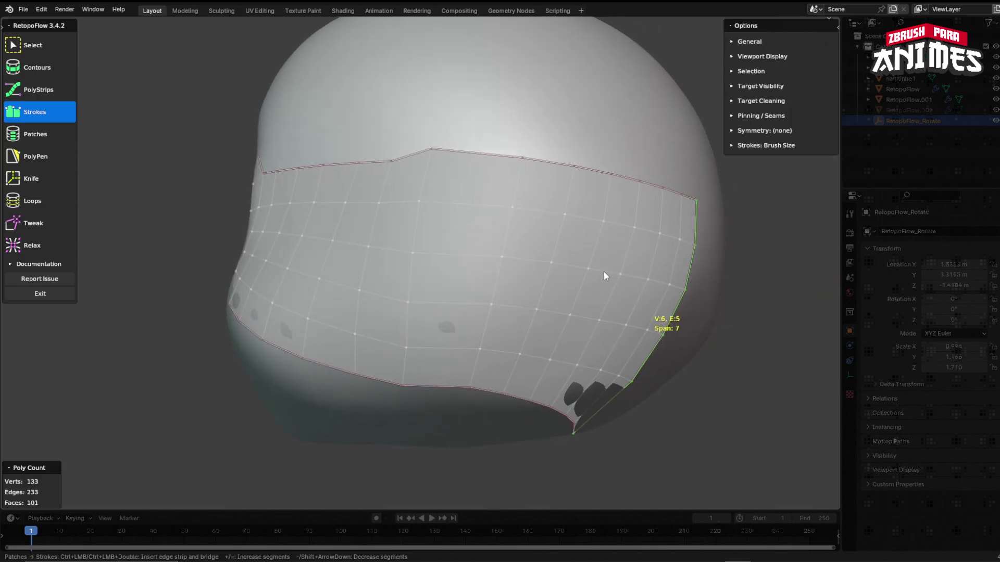
middle_click_drag(604, 271, 561, 281)
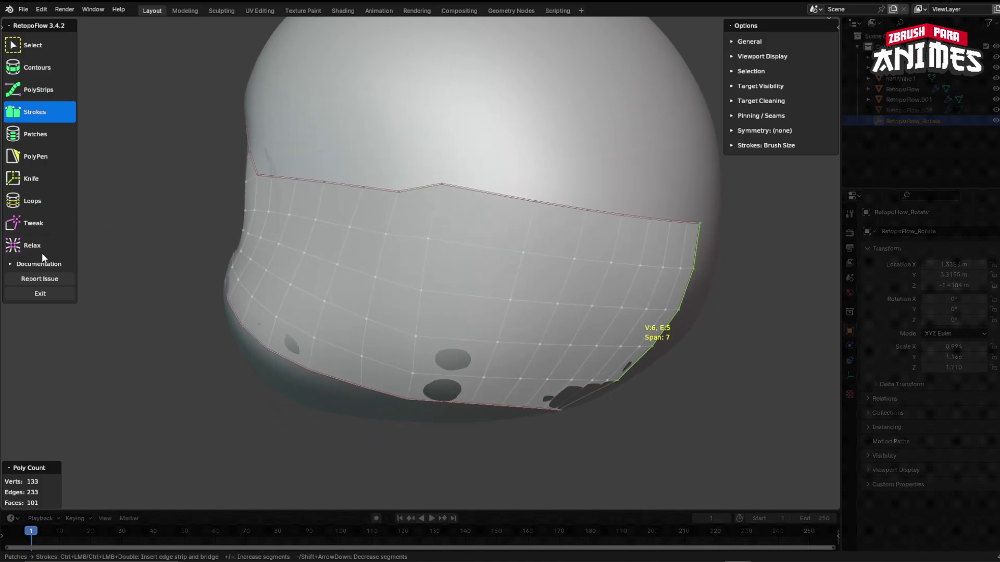
- Insert a vertical edge loop in the wide column behind the cheek with Loops and adjust the nearby upper border vertices with Tweak
left_click(34, 203)
left_click(477, 253, "ctrl")
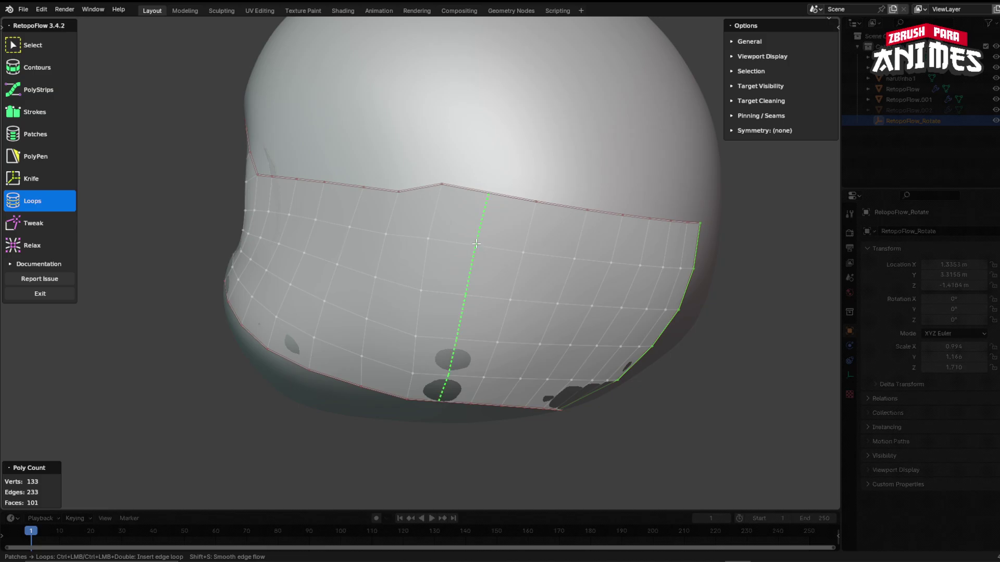
left_click(37, 245)
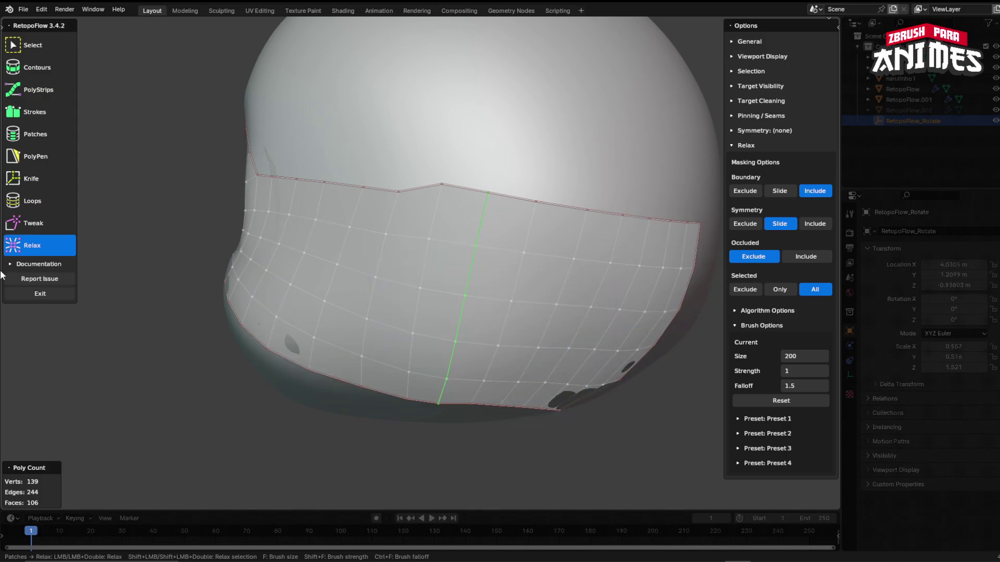
left_click(32, 223)
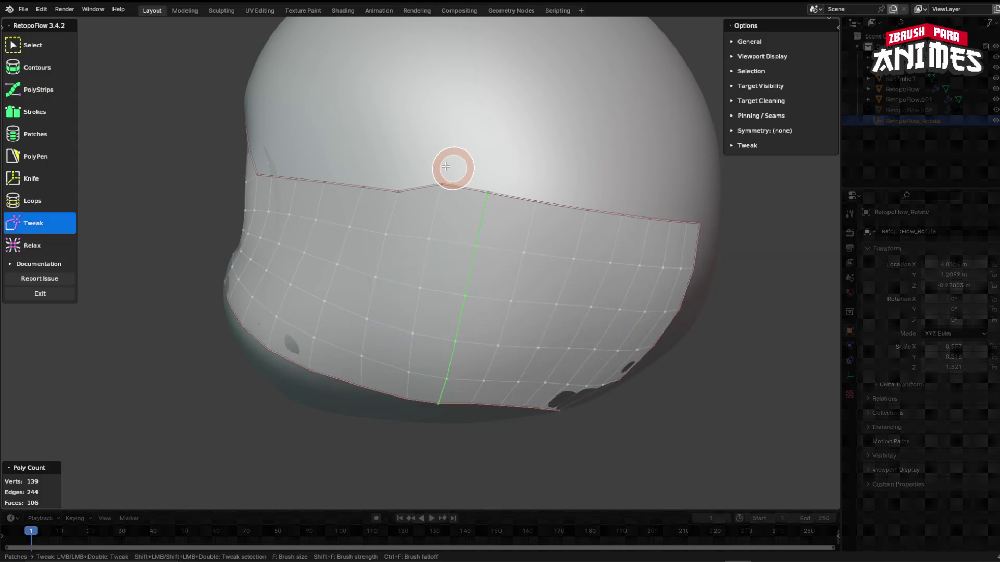
left_click_drag(444, 167, 446, 151)
left_click_drag(487, 193, 513, 123)
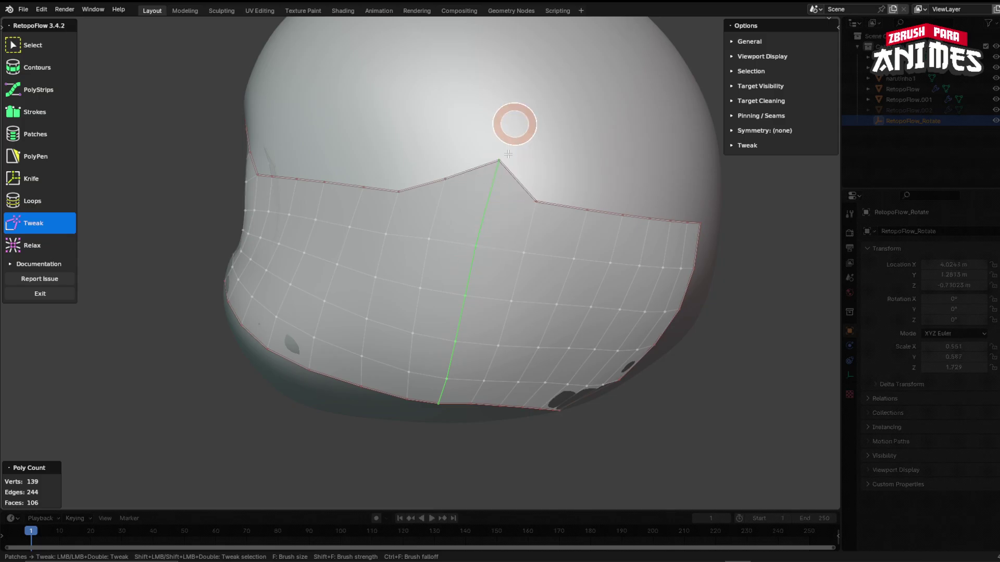
mouse_move(536, 203)
left_mouse_down()
mouse_move(531, 174)
mouse_move(535, 197)
left_mouse_up()
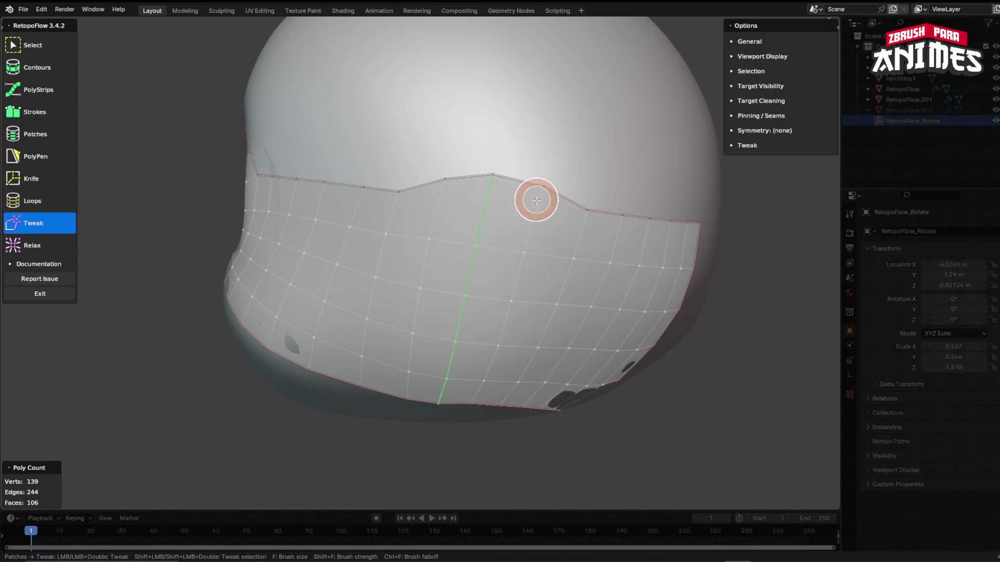
left_click_drag(475, 172, 489, 205)
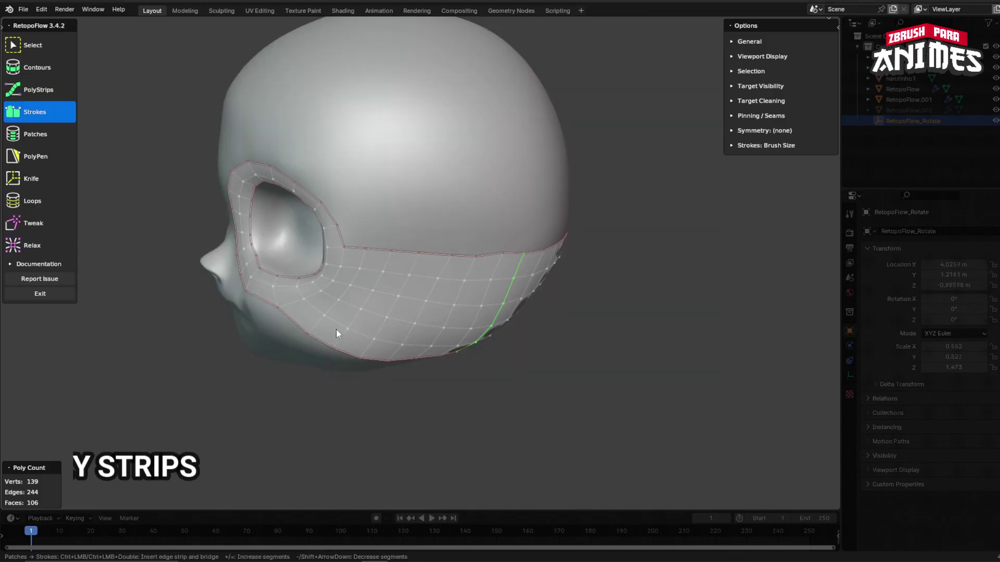
- Draw a PolyStrips quad strip from the cheek mesh's upper rear corner across the back of the head and adjust its curve
middle_click_drag(292, 287, 172, 208)
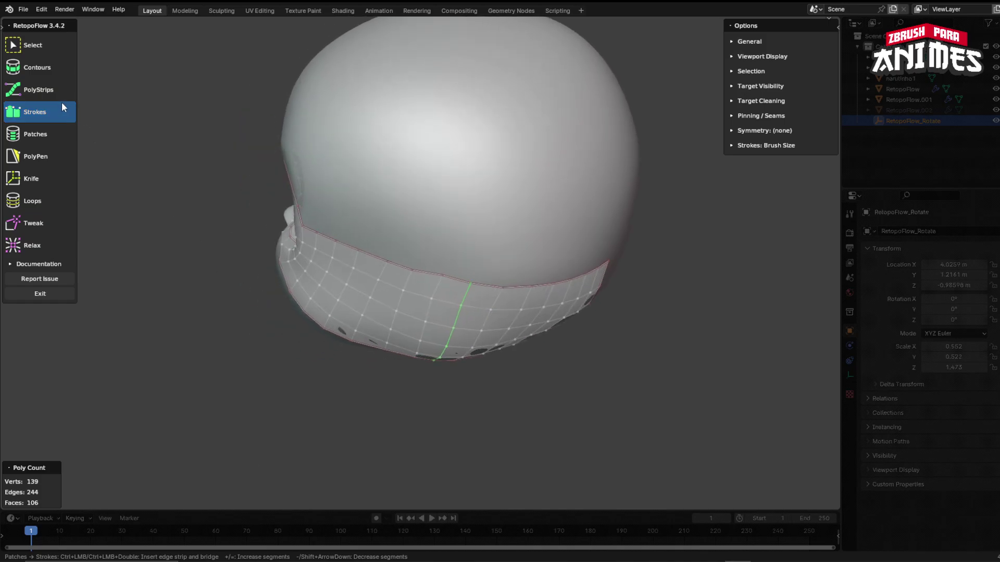
left_click(37, 90)
mouse_move(655, 386)
middle_mouse_down()
mouse_move(494, 365)
mouse_move(465, 266)
mouse_move(454, 284)
middle_mouse_up()
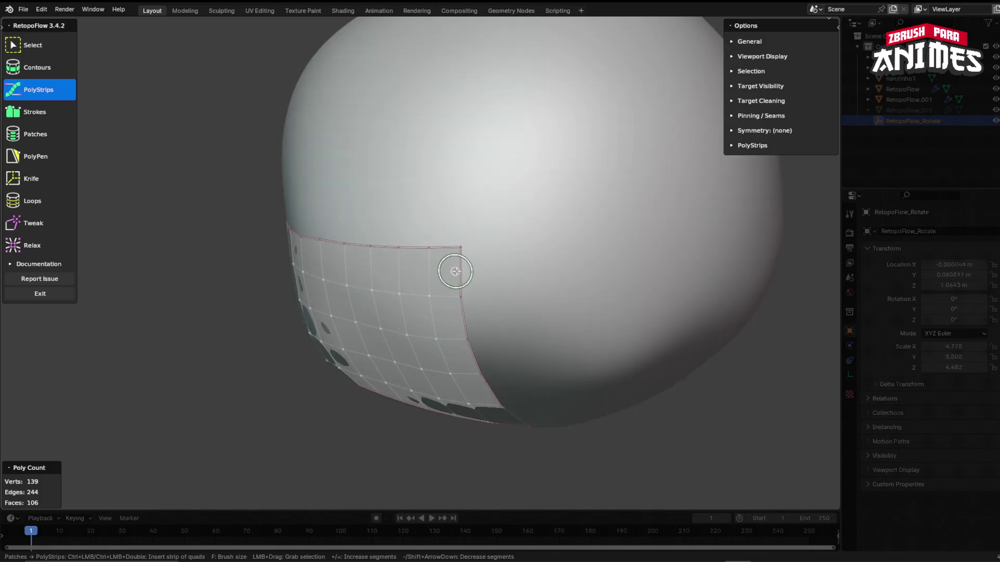
left_click_drag(578, 257, 698, 212)
mouse_move(597, 302)
middle_mouse_down()
mouse_move(567, 280)
mouse_move(613, 284)
mouse_move(562, 293)
mouse_move(573, 304)
mouse_move(439, 267)
middle_mouse_up()
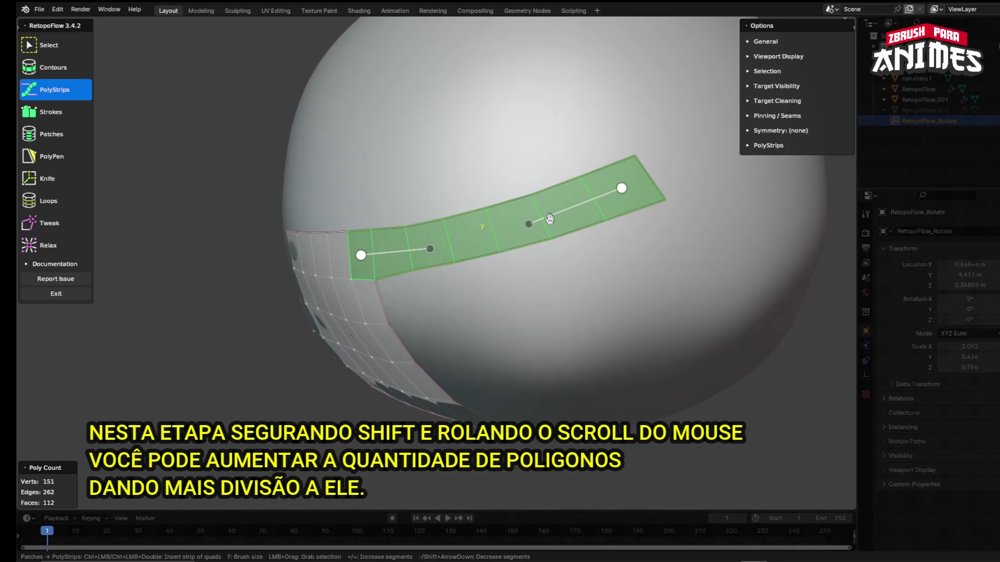
mouse_move(528, 224)
left_mouse_down()
mouse_move(536, 253)
mouse_move(552, 152)
mouse_move(536, 286)
mouse_move(552, 212)
mouse_move(554, 225)
mouse_move(547, 174)
mouse_move(542, 214)
mouse_move(513, 214)
left_mouse_up()
middle_click_drag(585, 270, 582, 250)
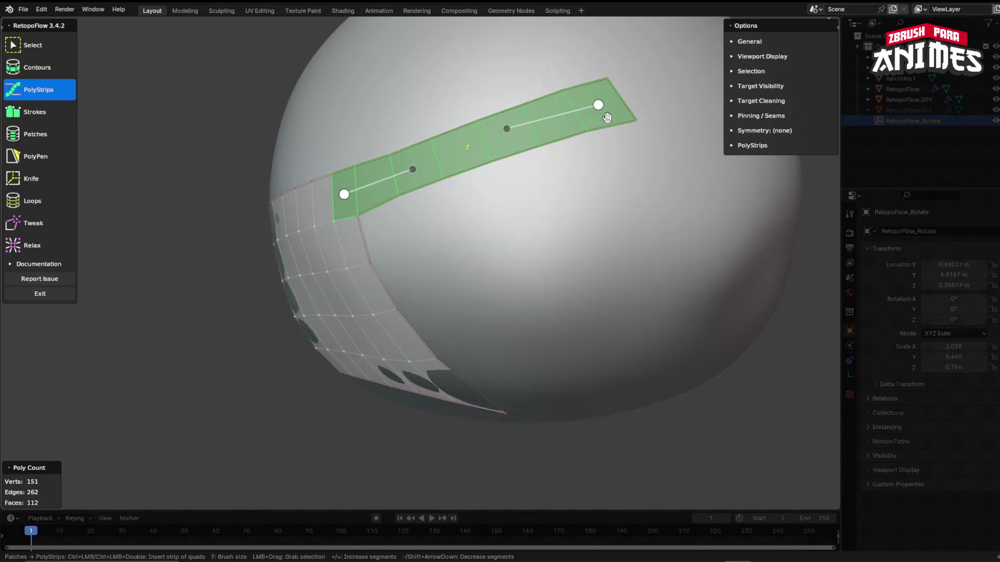
- Draw a U-shaped PolyStrips quad strip continuing from the free end of the strip across the back of the head
mouse_move(633, 159)
left_mouse_down()
mouse_move(614, 328)
mouse_move(496, 335)
mouse_move(457, 218)
left_mouse_up()
mouse_move(563, 290)
middle_mouse_down()
mouse_move(561, 251)
mouse_move(502, 293)
middle_mouse_up()
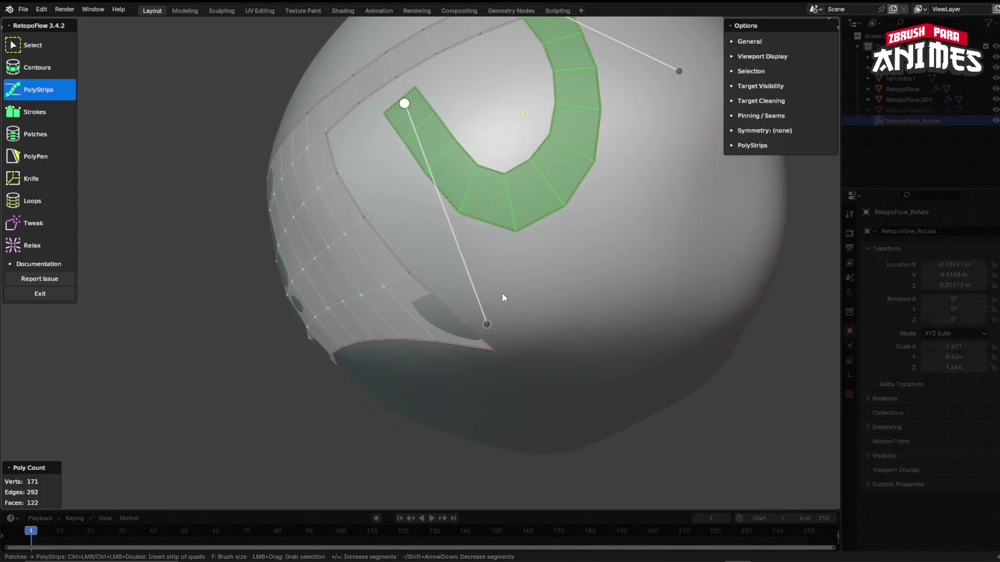
scroll(502, 293, "down", 3)
middle_click_drag(511, 227, 524, 247)
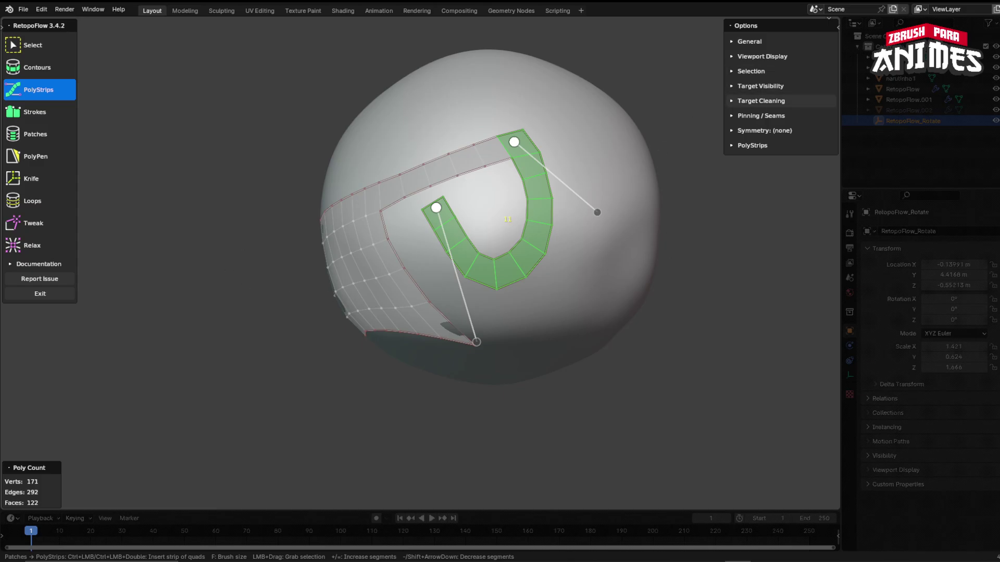
scroll(460, 350, "down", 2)
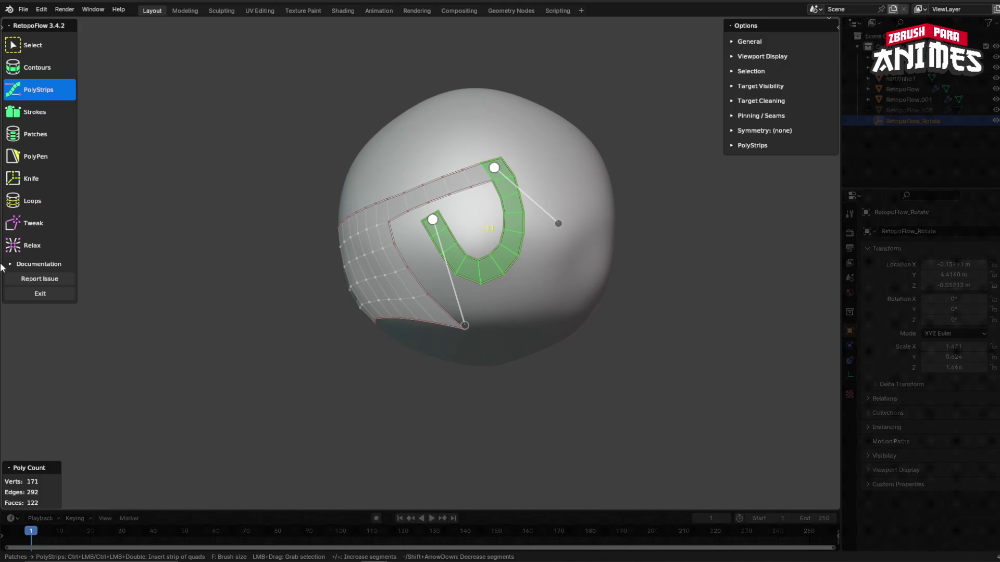
- Switch to Contours and undo both PolyStrips strips on the back of the head
left_click(30, 76)
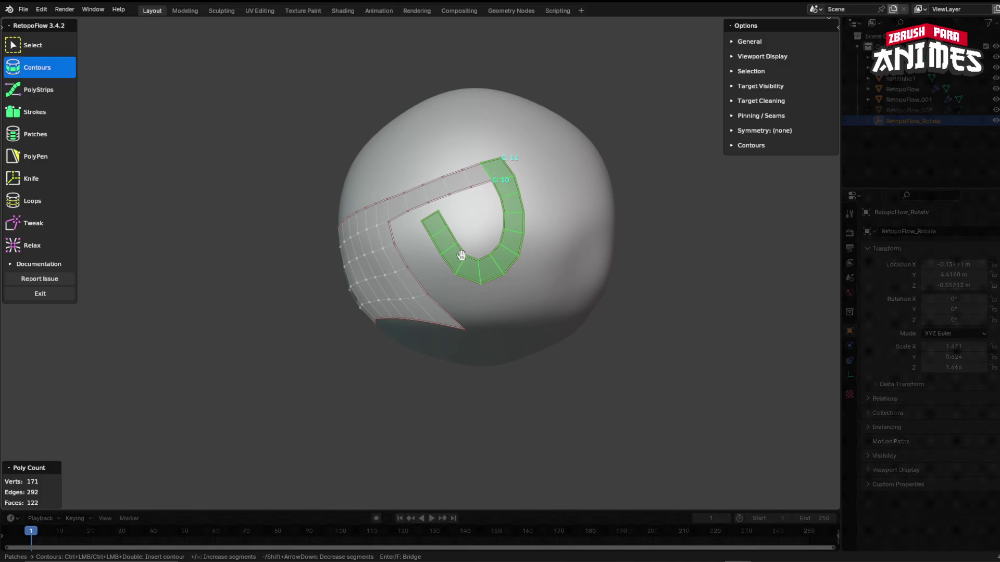
middle_click_drag(462, 255, 641, 292)
middle_click_drag(532, 312, 453, 255)
key("2")
key("ctrl+z")
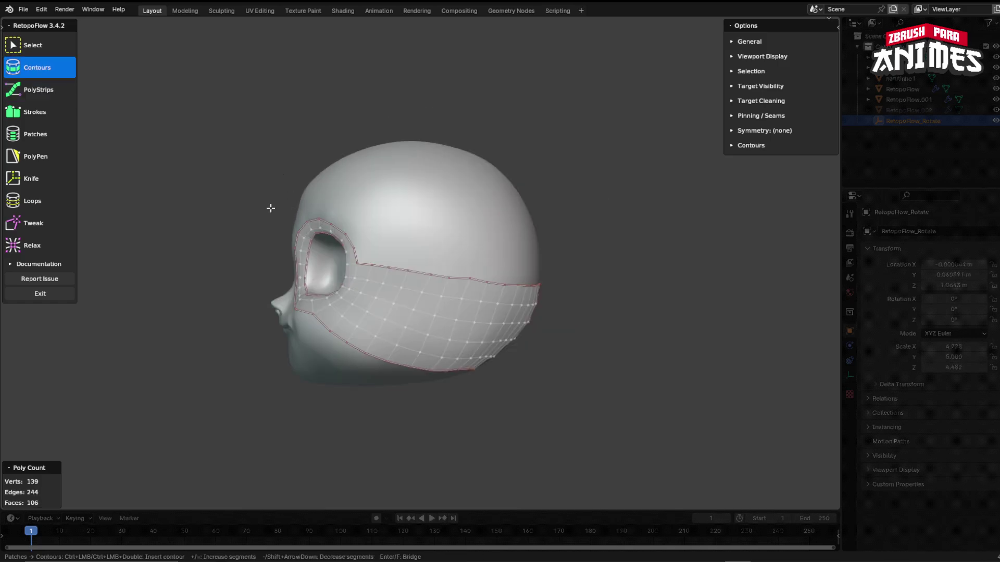
- Cut a horizontal 16-segment contour around the skull just above the eye sockets with Contours
left_click_drag(270, 208, 660, 202)
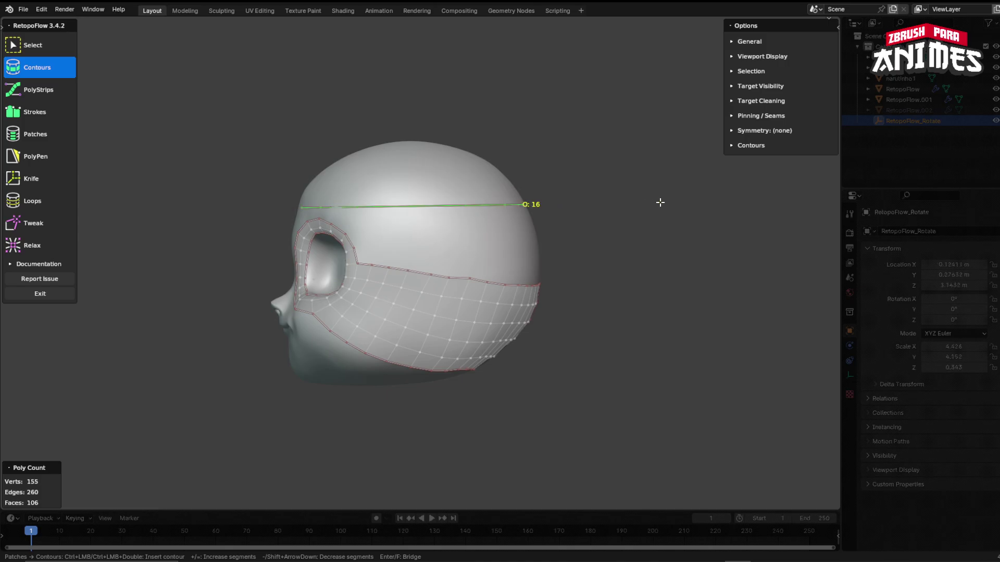
scroll(409, 201, "up", 2)
scroll(388, 179, "down", 1)
- Try cutting a second horizontal contour higher up the skull, bridged to the first one, and undo it
middle_click_drag(382, 228, 265, 220)
left_click_drag(247, 217, 734, 215, "ctrl")
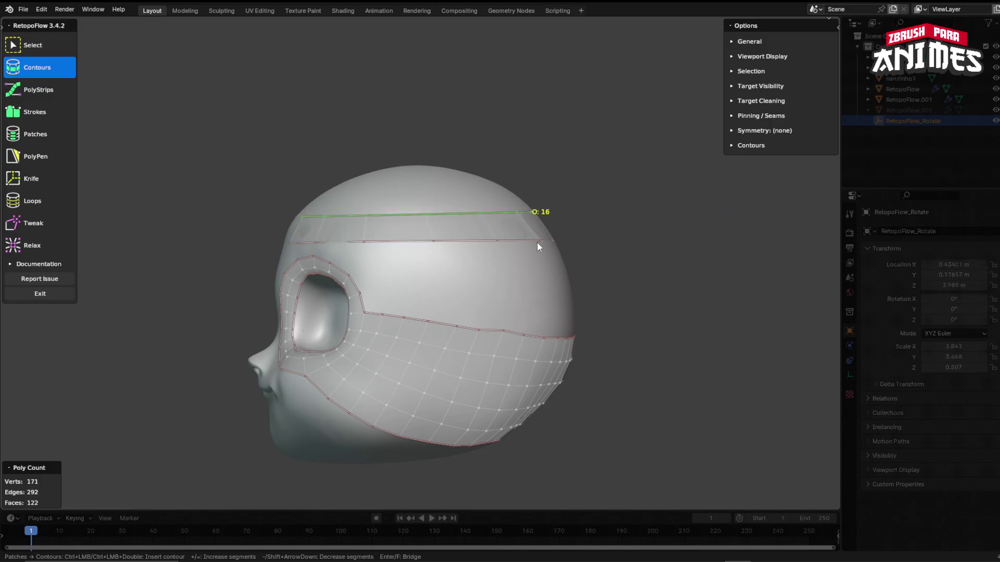
middle_click_drag(536, 242, 466, 230)
key("ctrl+z")
- Cut three more horizontal 16-segment contours above the first one, closely spaced up toward the crown, to form bridged quad rings
scroll(315, 213, "down", 2)
left_click_drag(290, 208, 598, 203, "ctrl")
left_click_drag(281, 195, 658, 186, "ctrl")
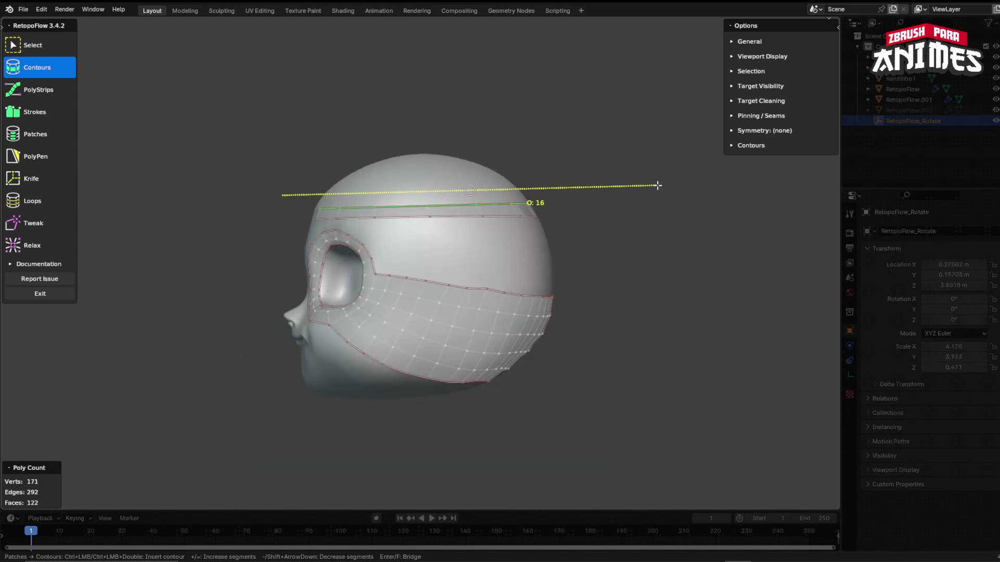
left_click_drag(281, 176, 596, 166, "ctrl")
middle_click_drag(597, 167, 486, 242)
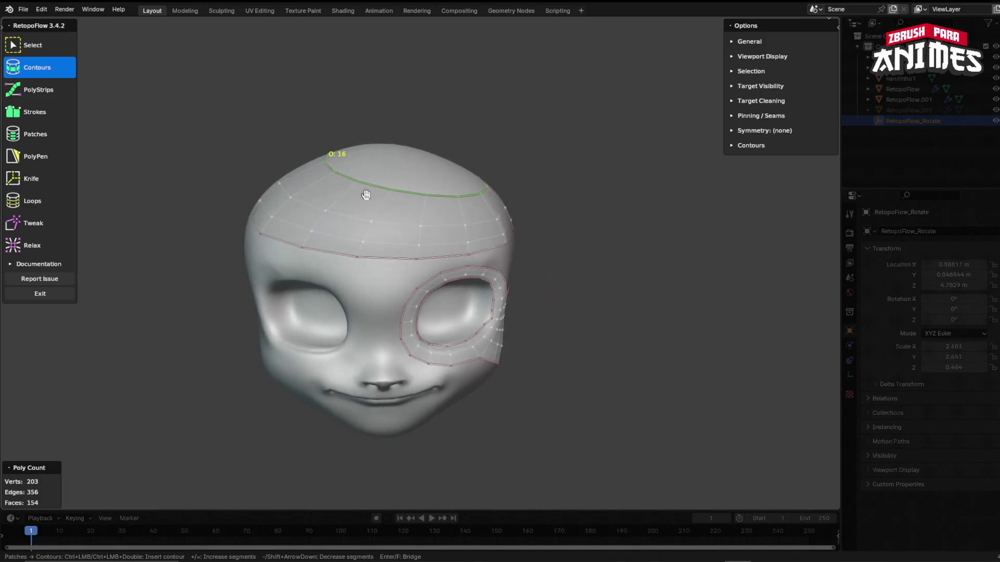
middle_click_drag(364, 223, 604, 253)
middle_click_drag(455, 229, 400, 235)
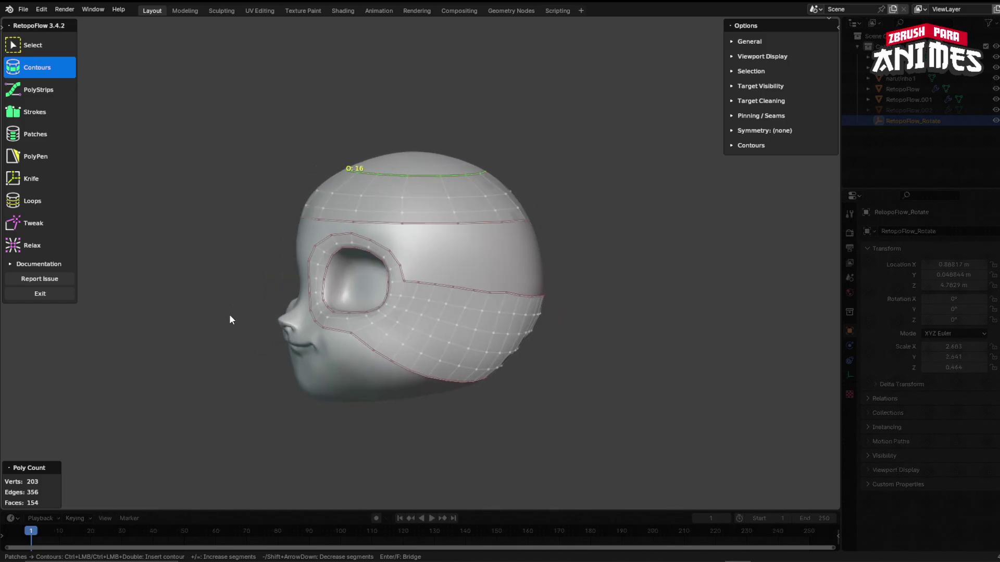
middle_click_drag(230, 315, 430, 342)
scroll(557, 347, "up", 4)
scroll(429, 342, "up", 3)
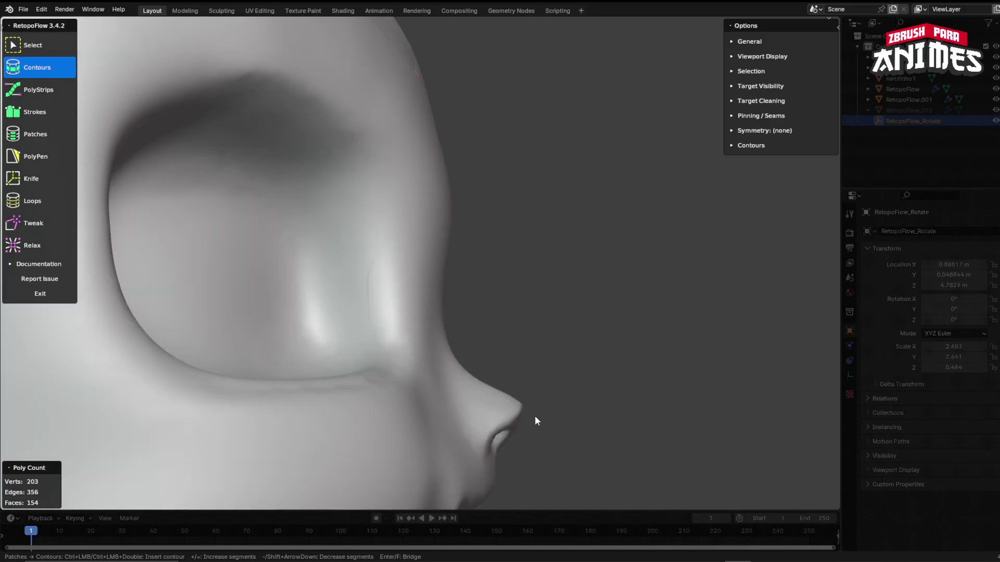
- Insert a strip of 16-segment contour loops around the tip of the nose with the Contours tool
middle_click_drag(534, 416, 567, 365)
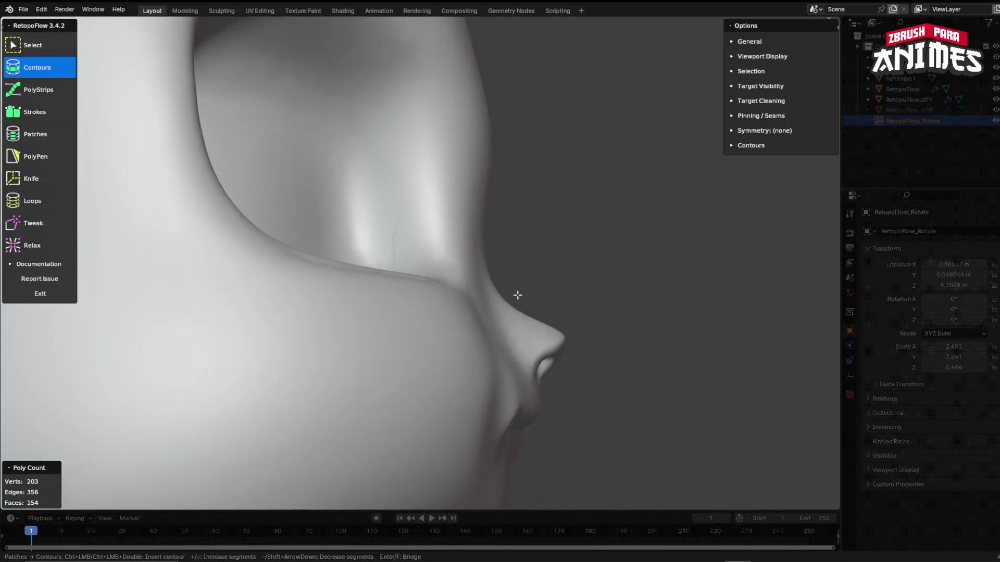
left_click_drag(517, 295, 558, 408)
scroll(558, 409, "down", 3)
middle_click_drag(558, 408, 361, 351)
scroll(359, 333, "up", 3)
middle_click_drag(295, 227, 303, 252)
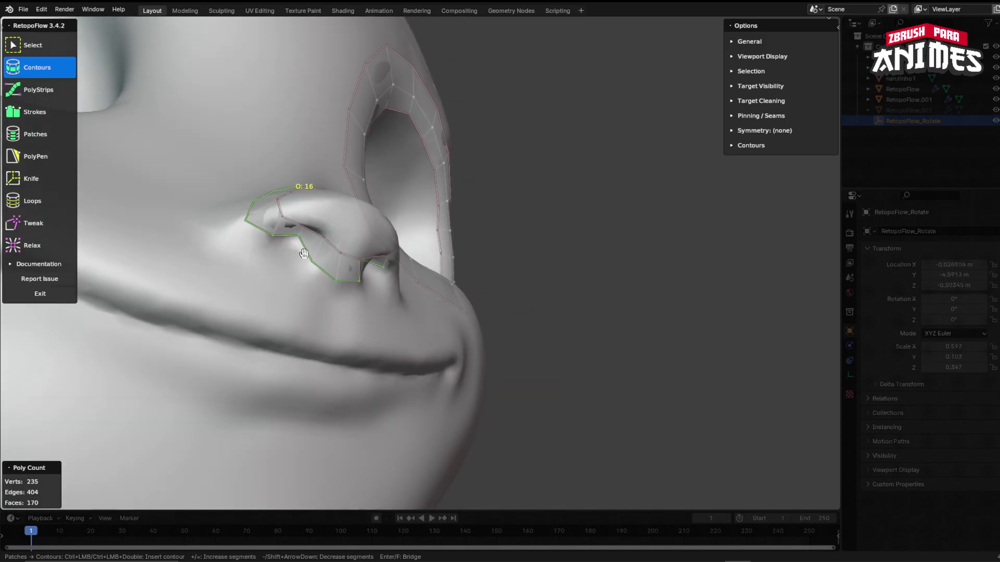
scroll(302, 250, "up", 2)
middle_click_drag(249, 229, 336, 265, "shift")
scroll(415, 277, "down", 6)
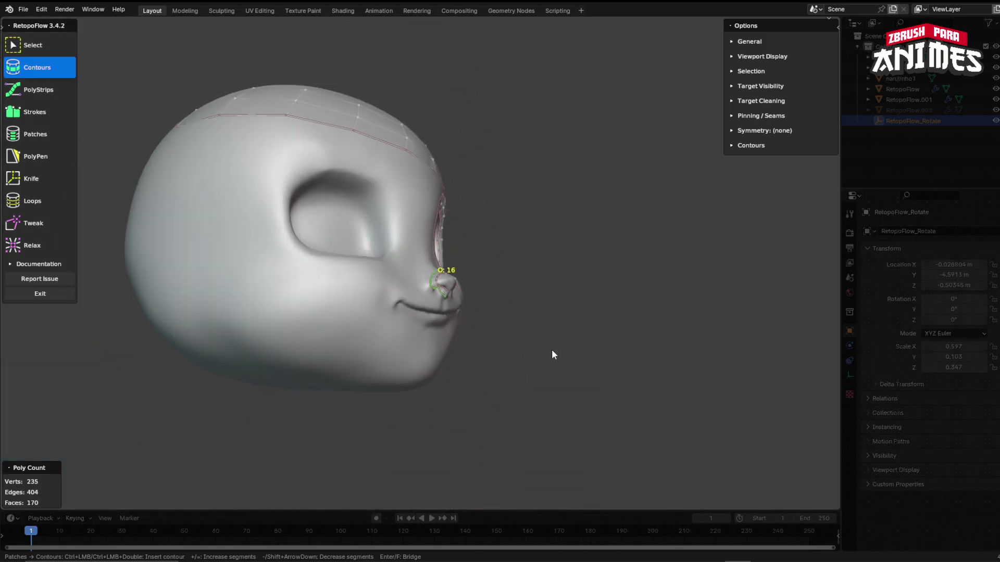
middle_click_drag(552, 350, 521, 328)
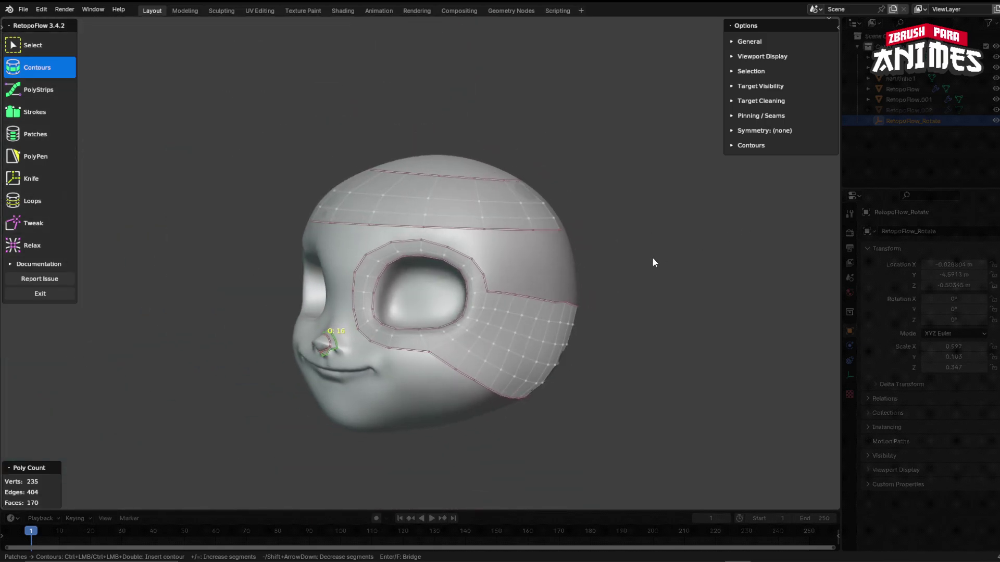
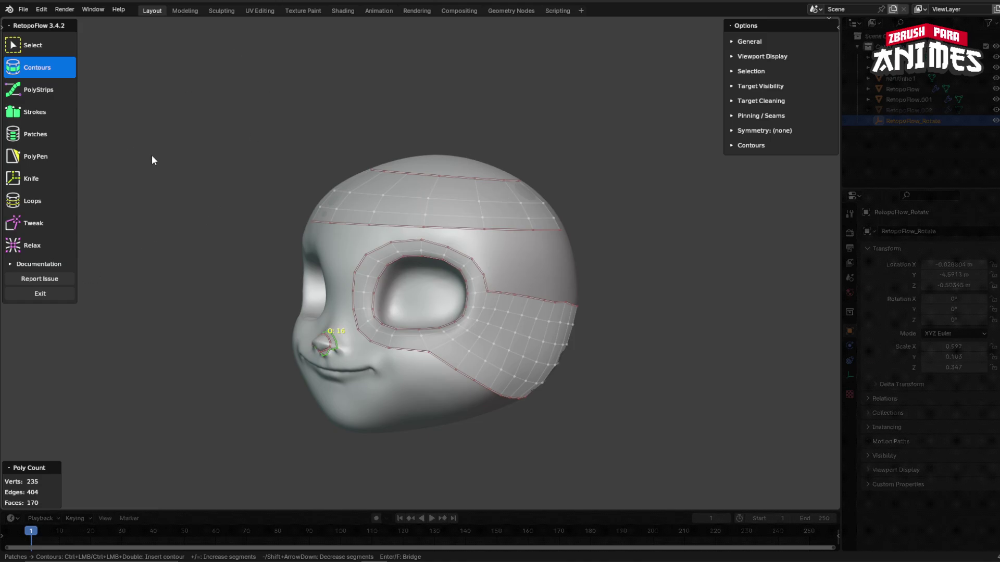
- Exit RetopoFlow and switch the retopology mesh from Edit Mode to Object Mode
left_click(44, 294)
middle_click_drag(544, 298, 297, 147)
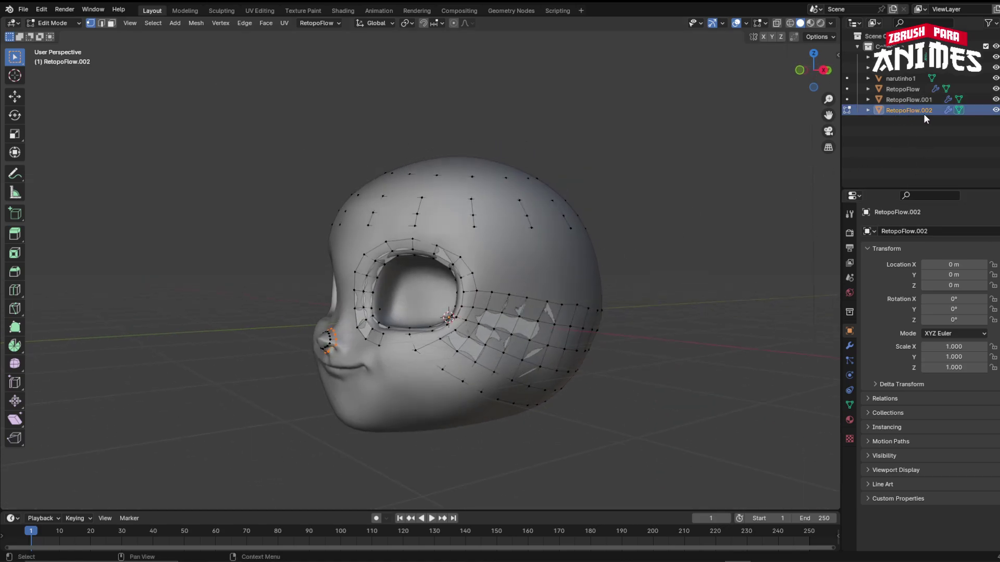
left_click(51, 23)
left_click(62, 35)
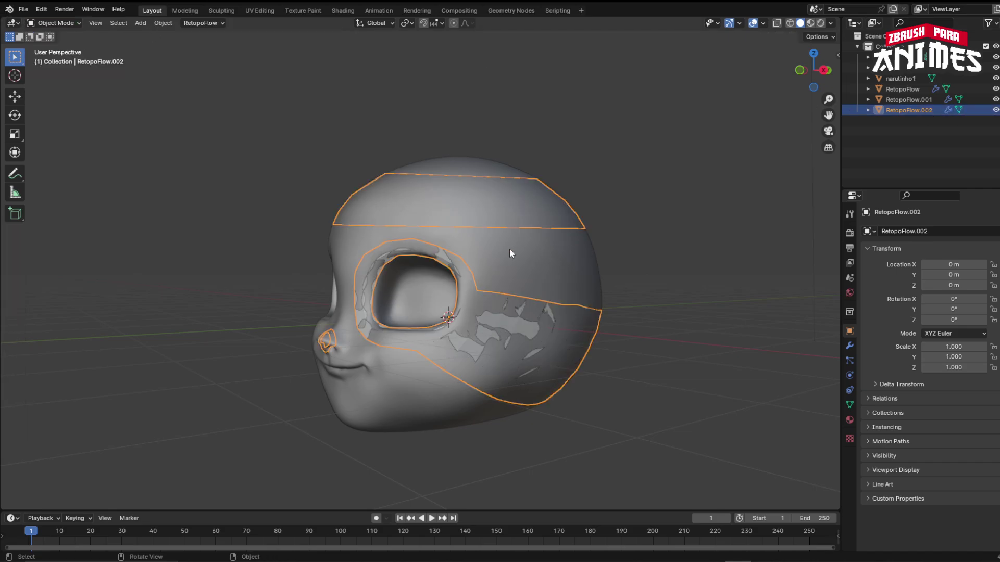
- Hide narutinho1, RetopoFlow and RetopoFlow.001, and select the RetopoFlow.002 mesh
left_click(585, 254)
left_click(995, 78)
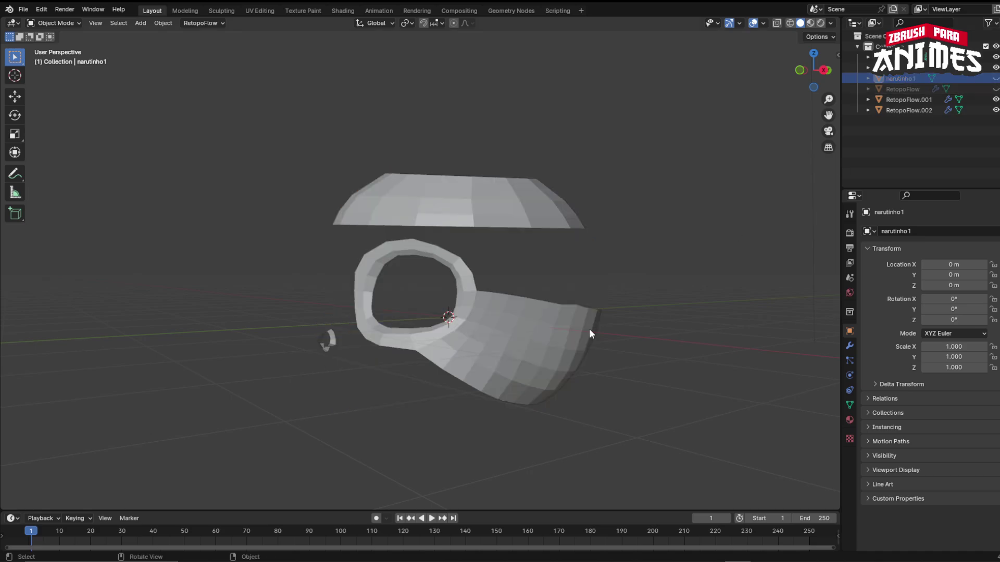
middle_click_drag(589, 333, 537, 366)
left_click(511, 333)
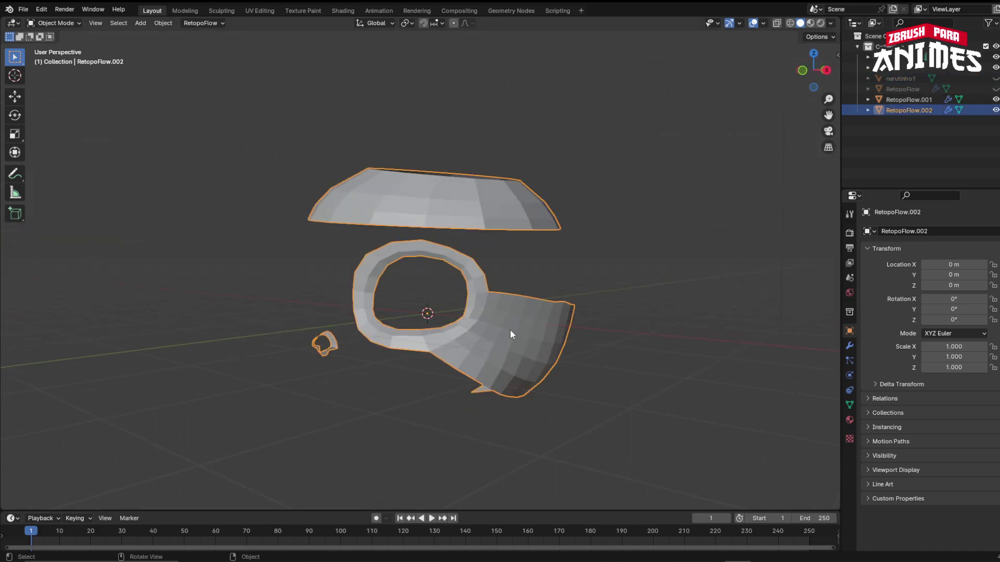
middle_click_drag(511, 335, 539, 336)
scroll(541, 365, "up", 3)
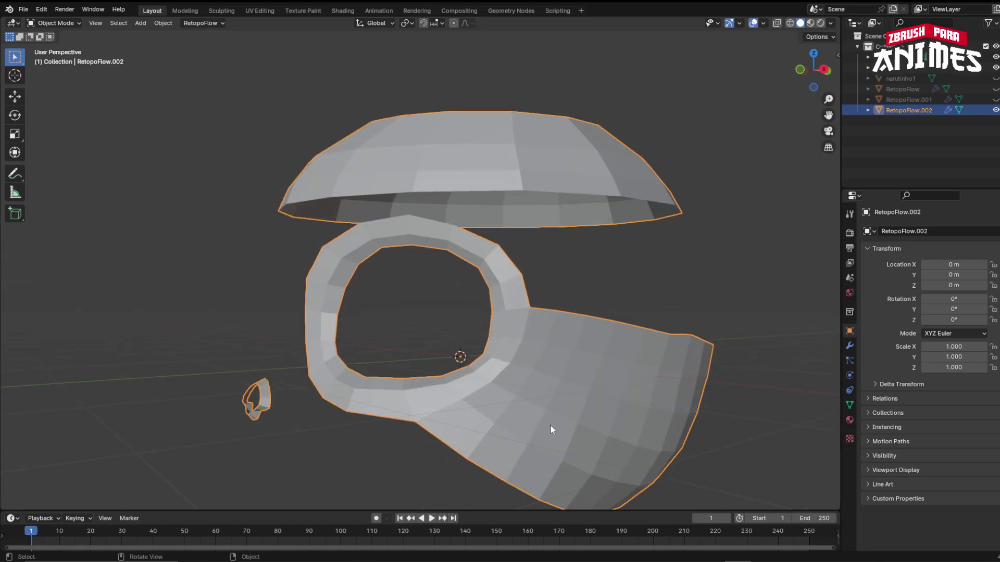
- Apply Shade Smooth to the RetopoFlow.002 mesh and inspect its surface from several angles
scroll(550, 430, "down", 1)
right_click(550, 429)
left_click(530, 364)
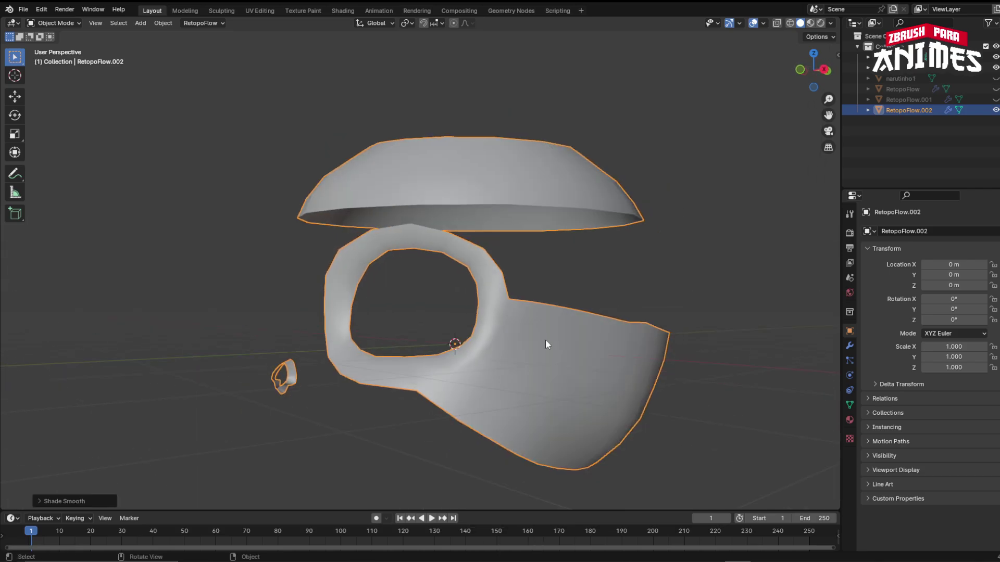
mouse_move(546, 344)
middle_mouse_down()
mouse_move(495, 380)
mouse_move(580, 358)
mouse_move(539, 388)
mouse_move(533, 363)
mouse_move(597, 357)
middle_mouse_up()
scroll(580, 357, "down", 2)
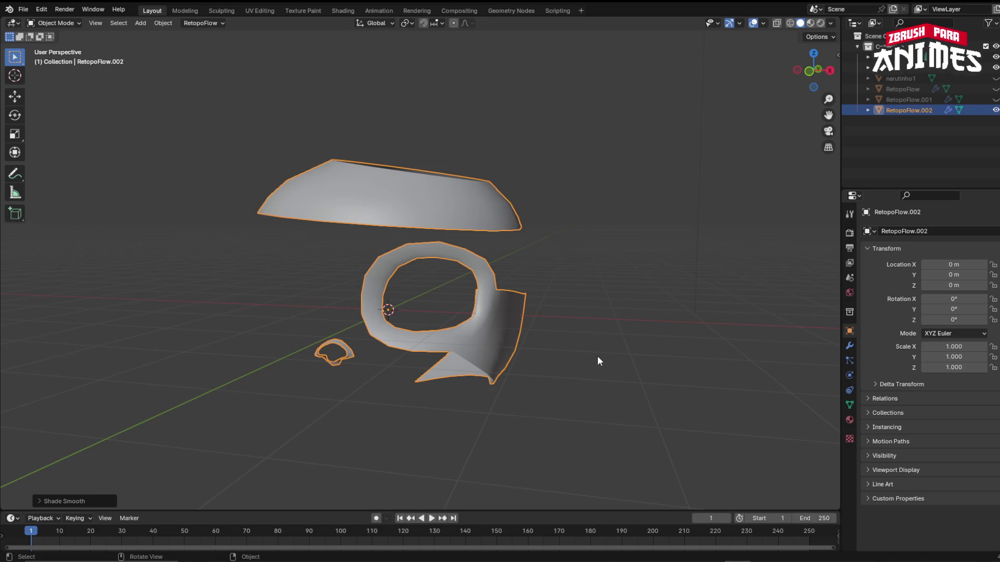
middle_click_drag(598, 360, 557, 364)
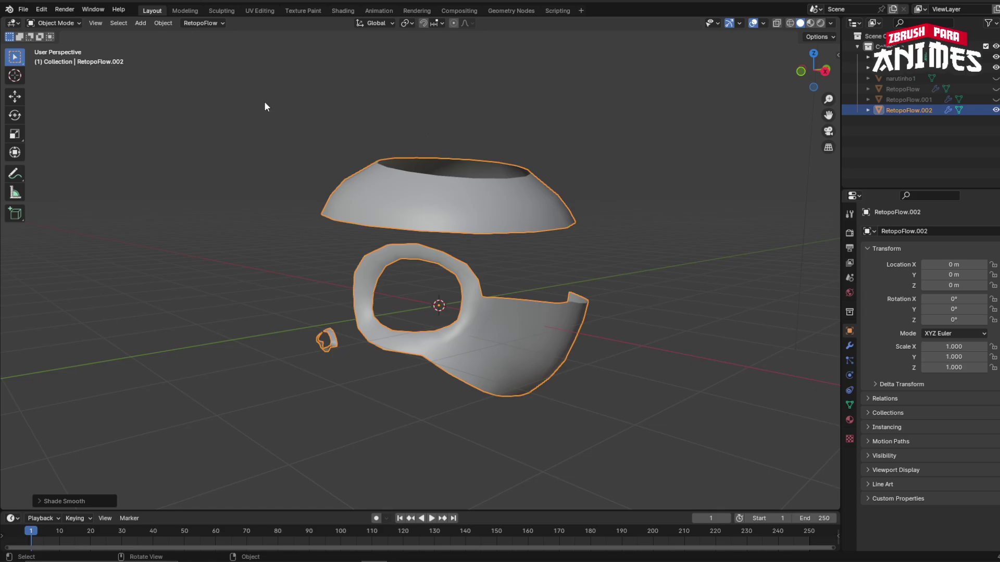
- Start RetopoFlow again on the RetopoFlow.002 mesh and switch to the Select tool
left_click(317, 23)
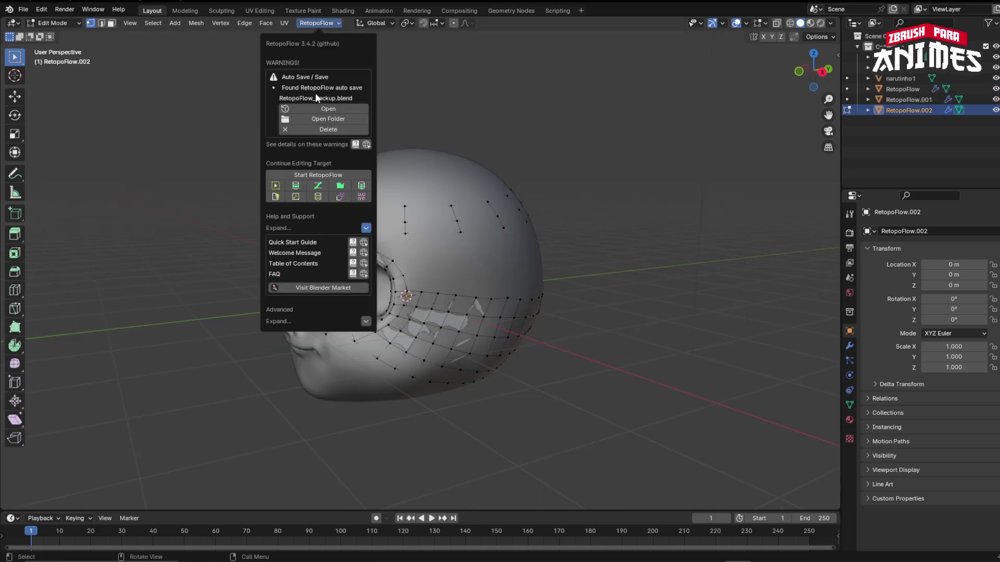
left_click(320, 176)
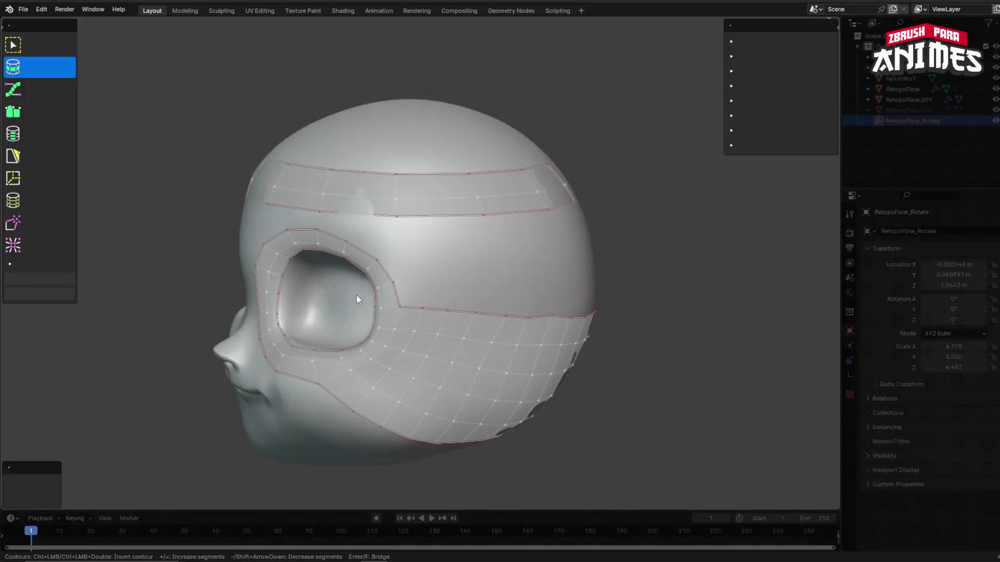
middle_click_drag(356, 295, 477, 339)
middle_click_drag(639, 339, 572, 338)
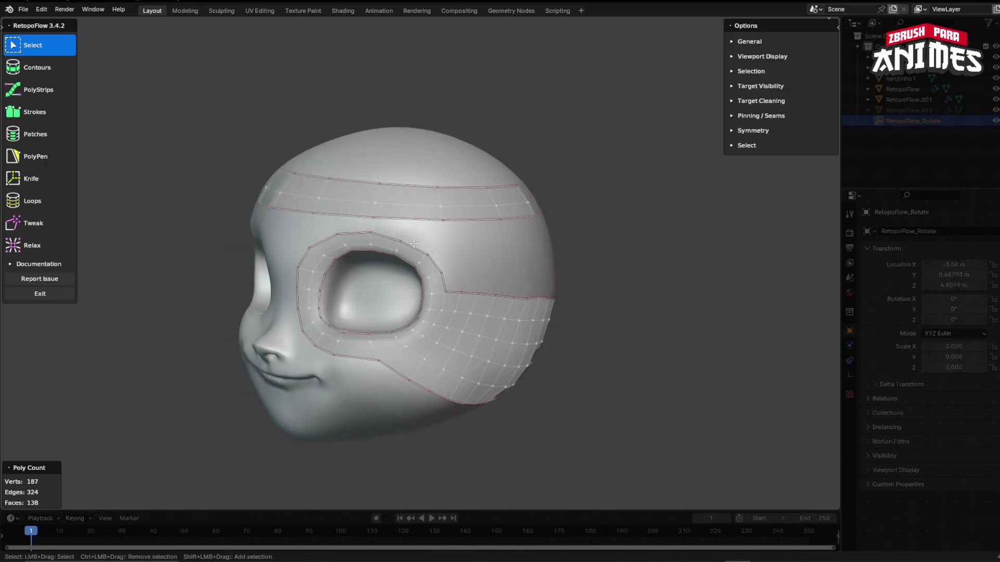
- Select the band of faces around the forehead and skull and delete all its vertices, including the part on the other side
middle_click_drag(395, 234, 338, 219)
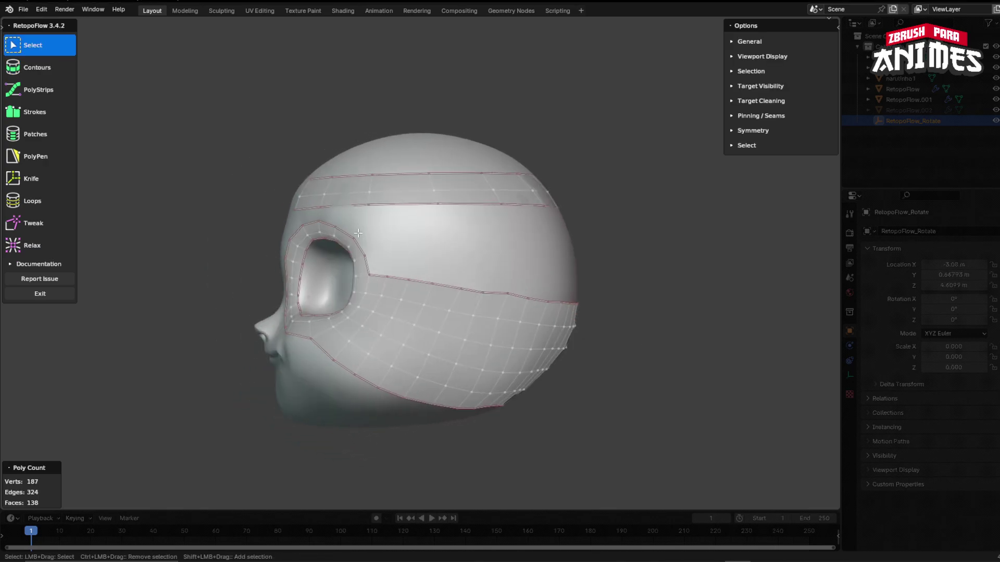
left_click_drag(247, 134, 619, 212)
middle_click_drag(595, 213, 552, 216)
left_click_drag(273, 153, 691, 211)
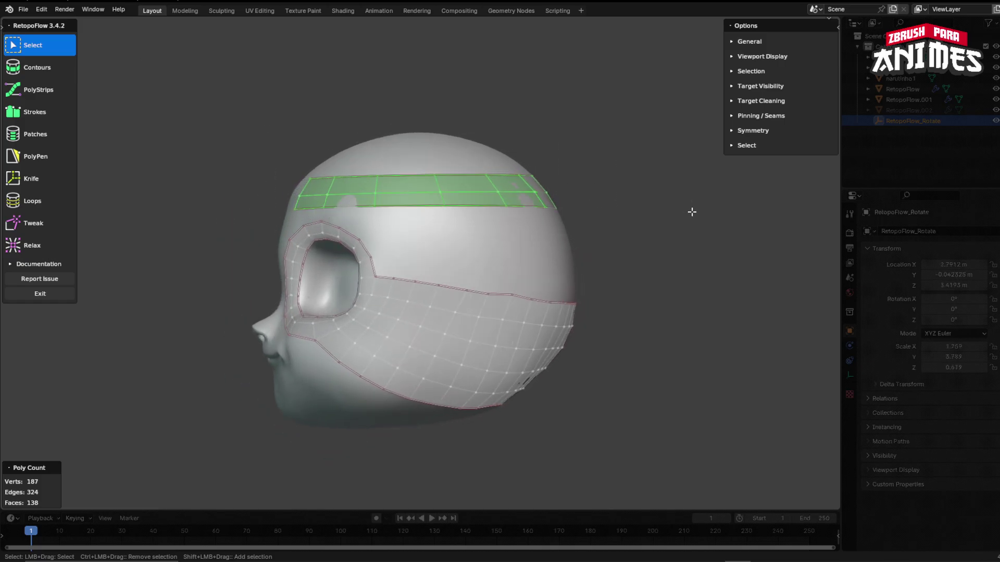
key("x")
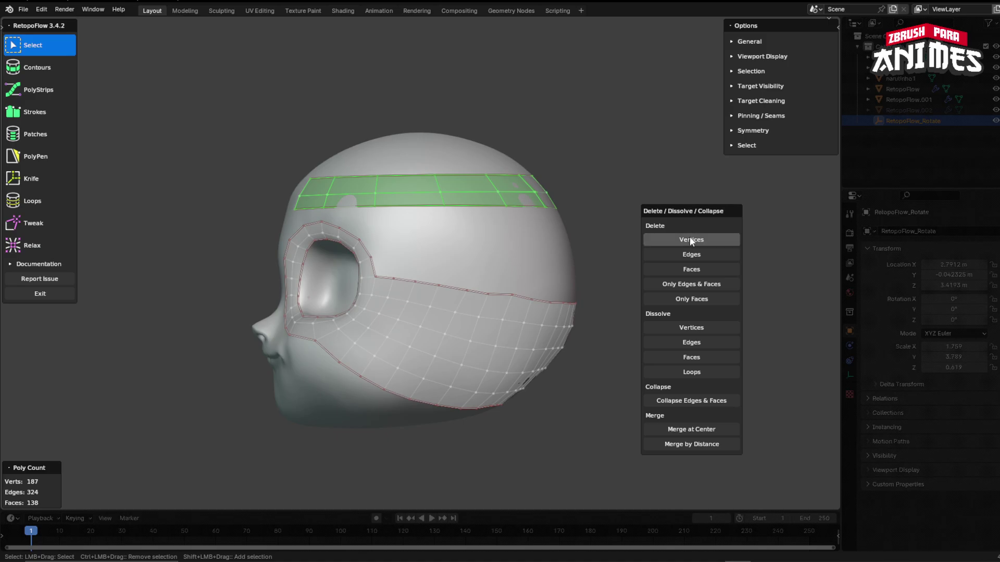
left_click(690, 240)
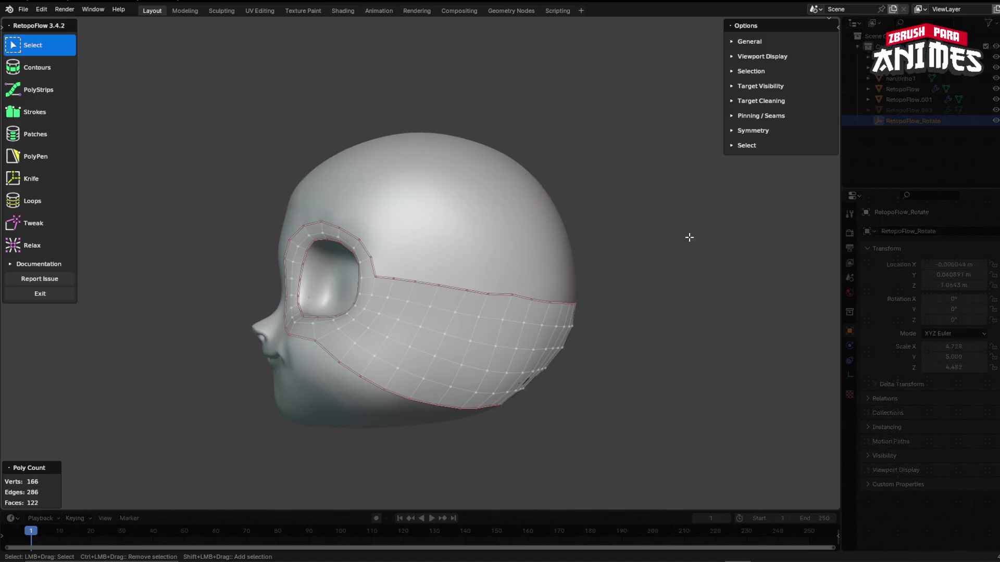
middle_click_drag(689, 237, 659, 134)
left_click_drag(629, 150, 314, 183)
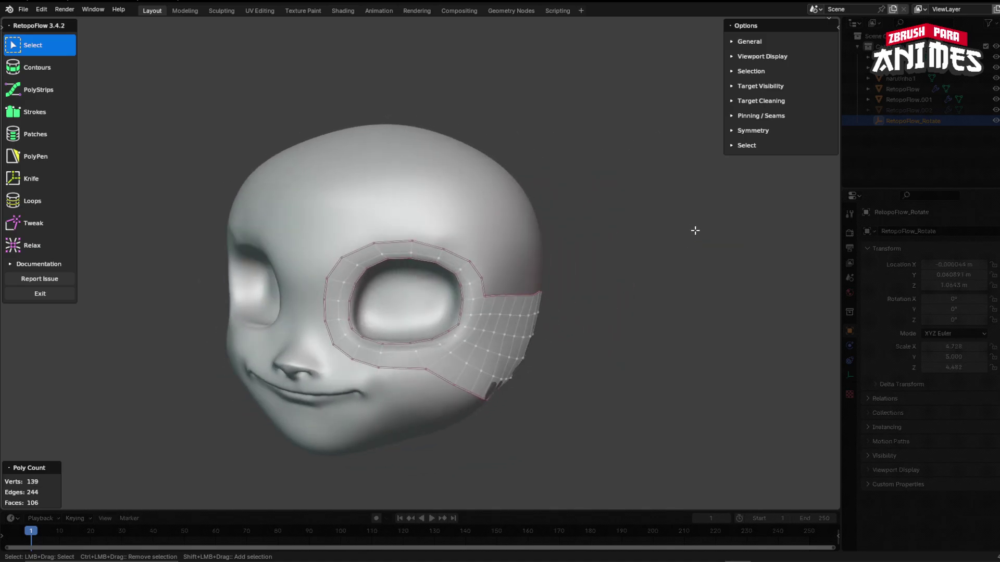
- Enable X-axis symmetry for the retopology mesh and inspect the mirrored eye topology around the head
middle_click_drag(694, 230, 733, 220)
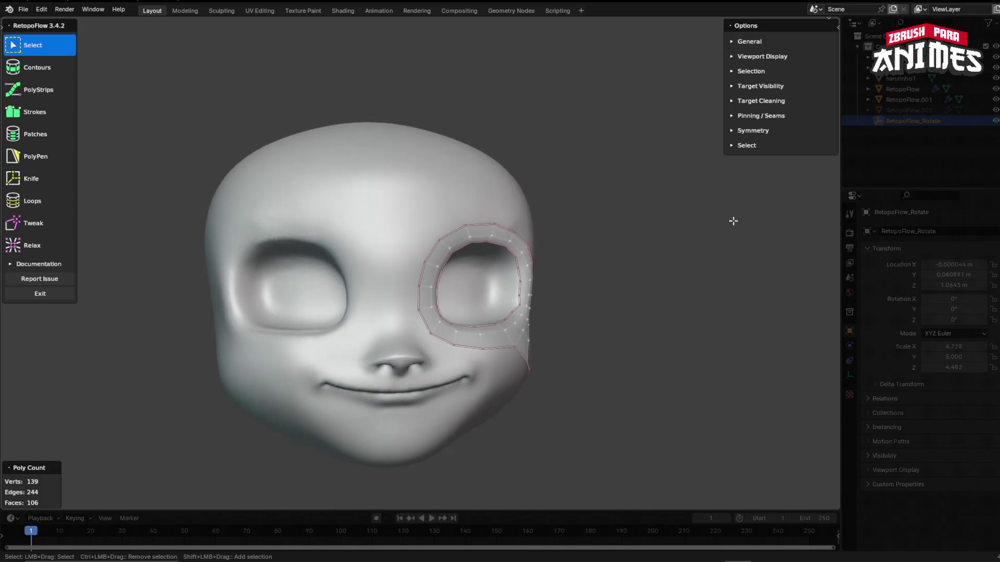
left_click(749, 135)
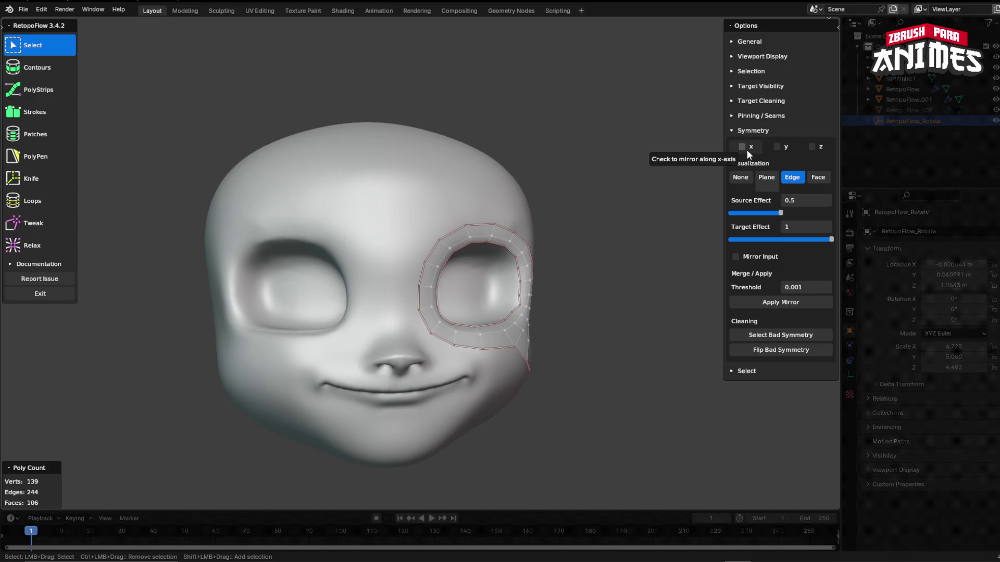
left_click(745, 150)
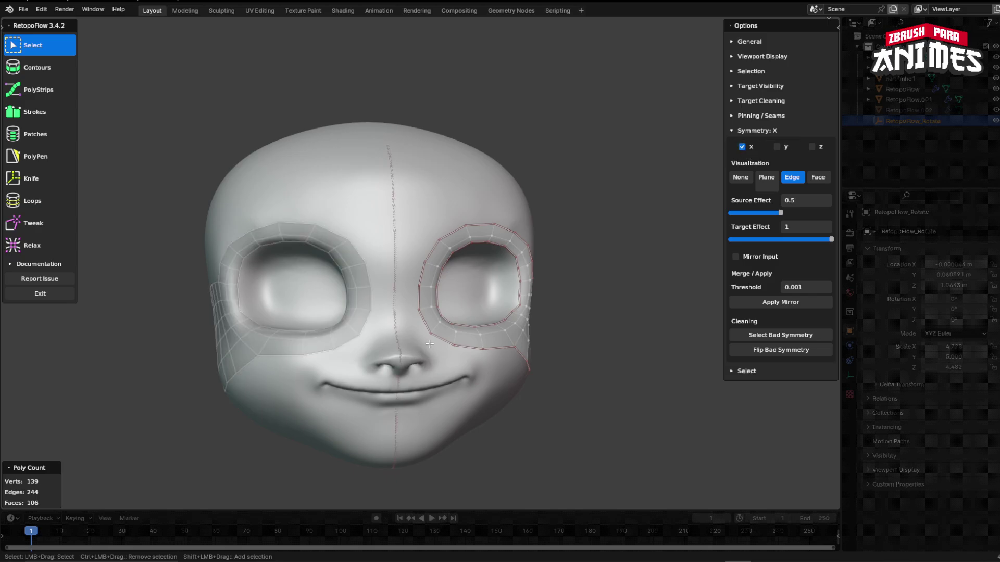
middle_click_drag(287, 344, 350, 345)
middle_click_drag(339, 345, 315, 293)
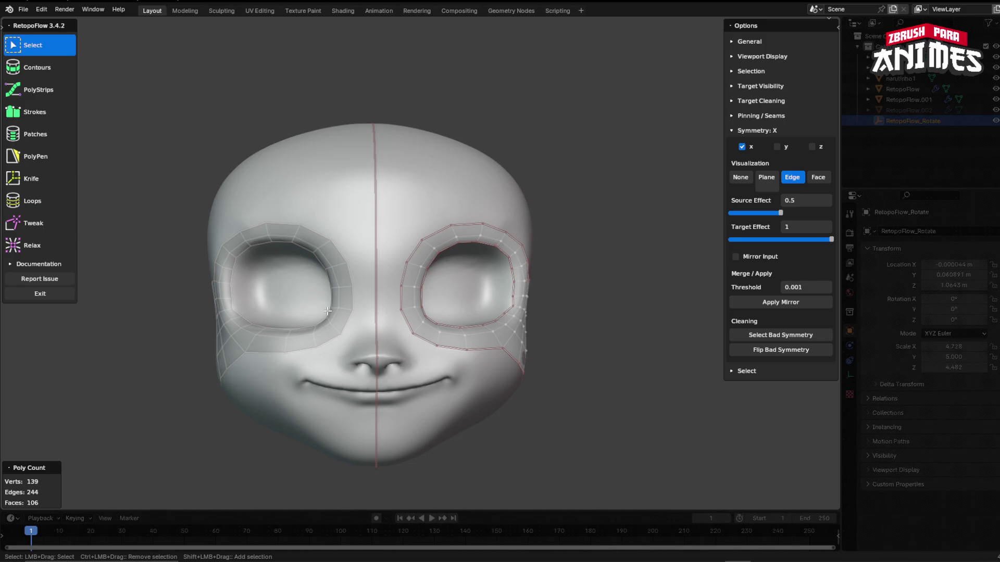
middle_click_drag(327, 311, 430, 320)
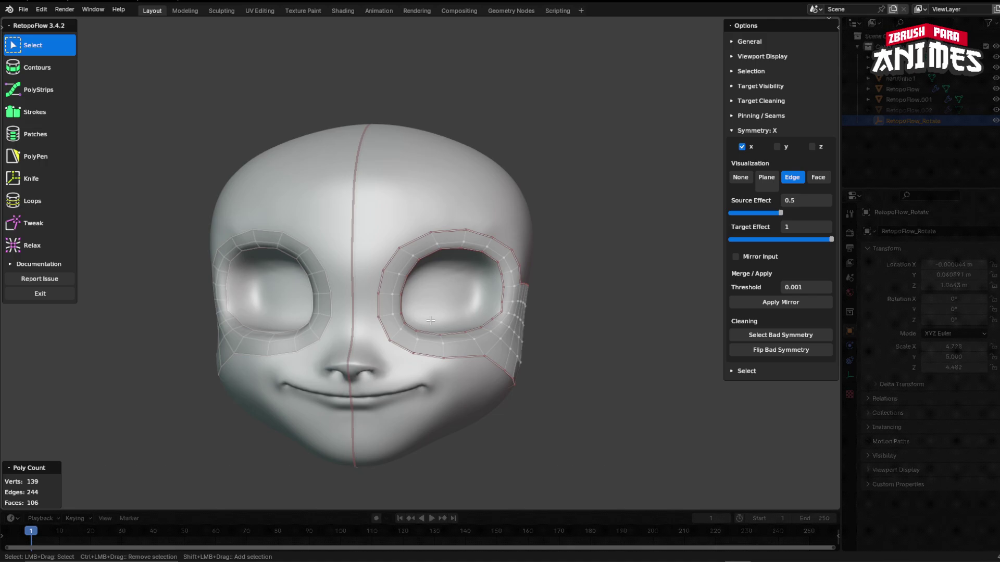
scroll(431, 320, "down", 2)
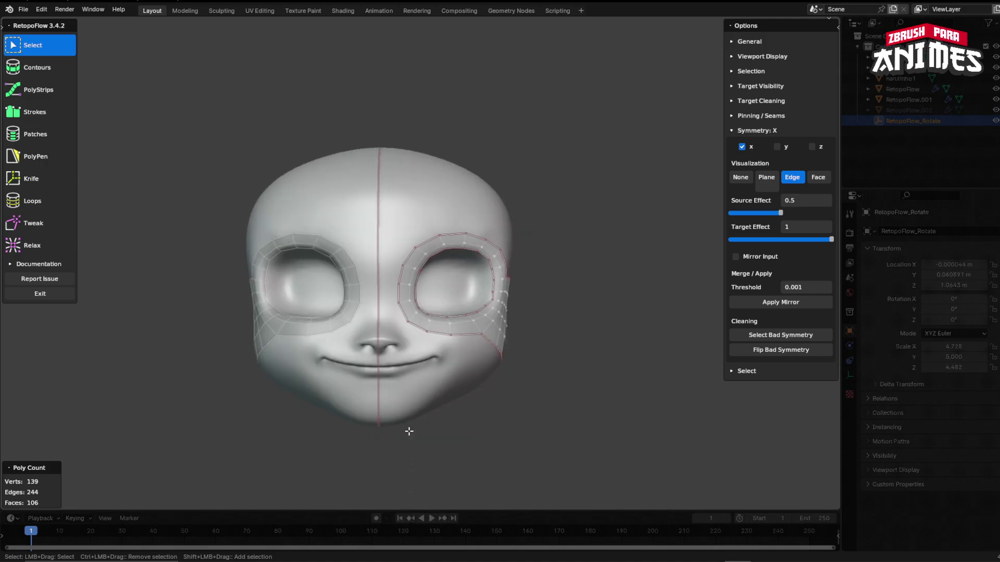
middle_click_drag(408, 431, 503, 220)
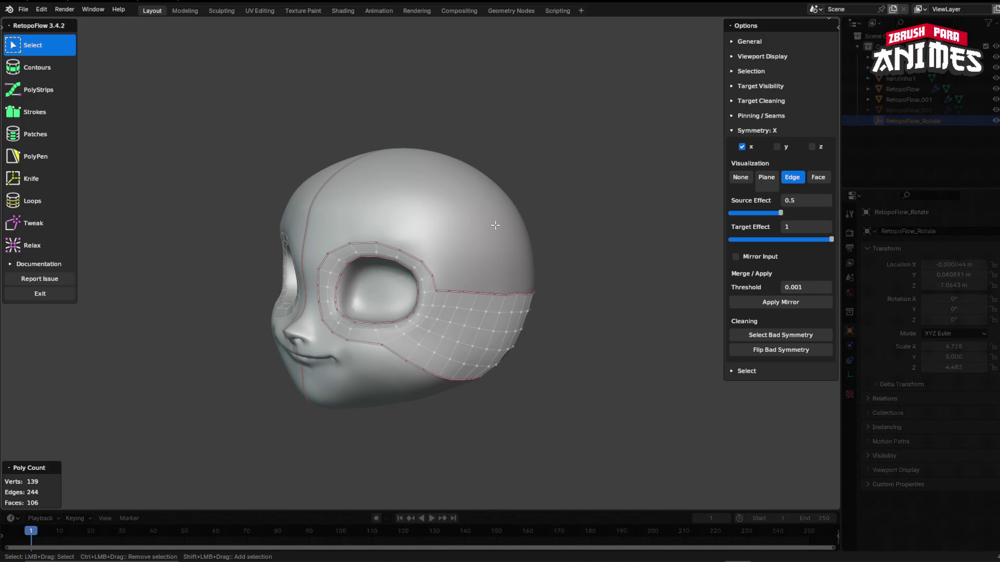
- Exit RetopoFlow, return to Object Mode and select the narutinho1 head
left_click(60, 291)
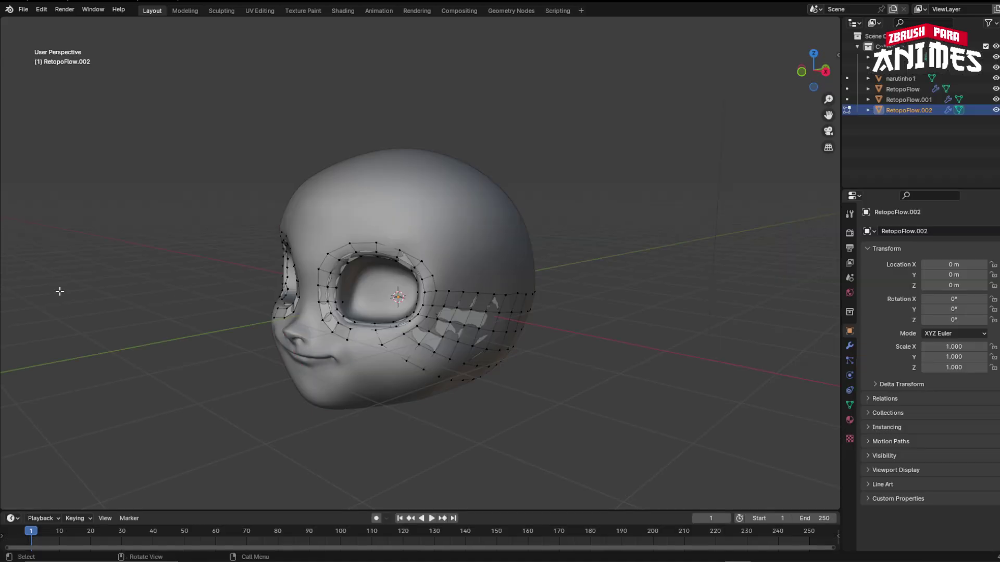
middle_click_drag(473, 294, 596, 288)
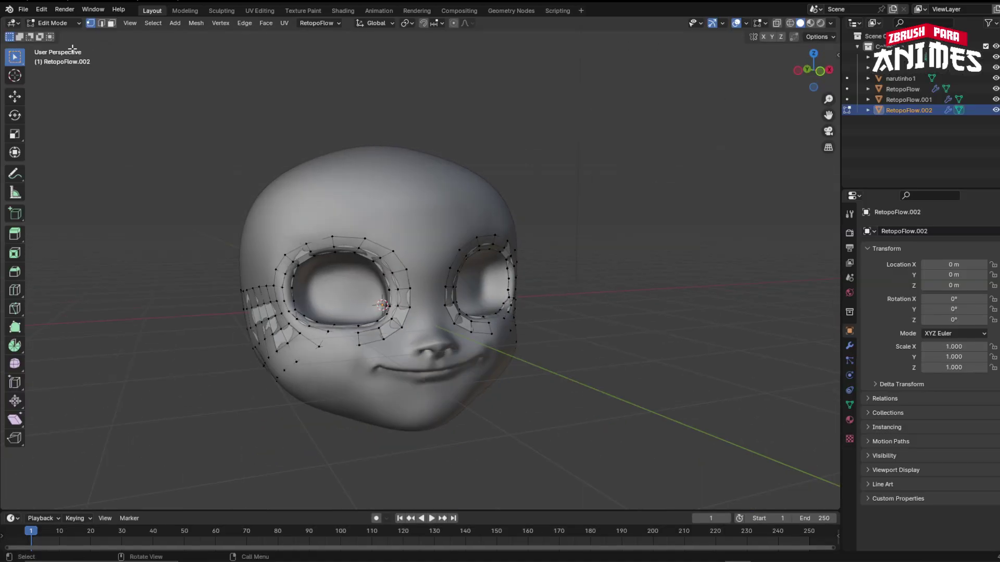
left_click(52, 23)
left_click(58, 33)
middle_click_drag(451, 342, 568, 345)
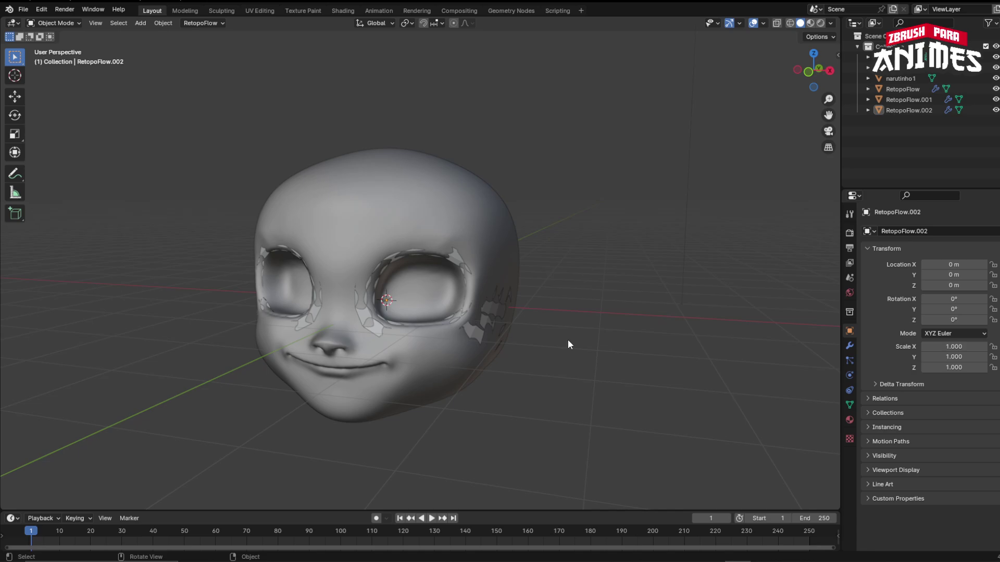
left_click(497, 321)
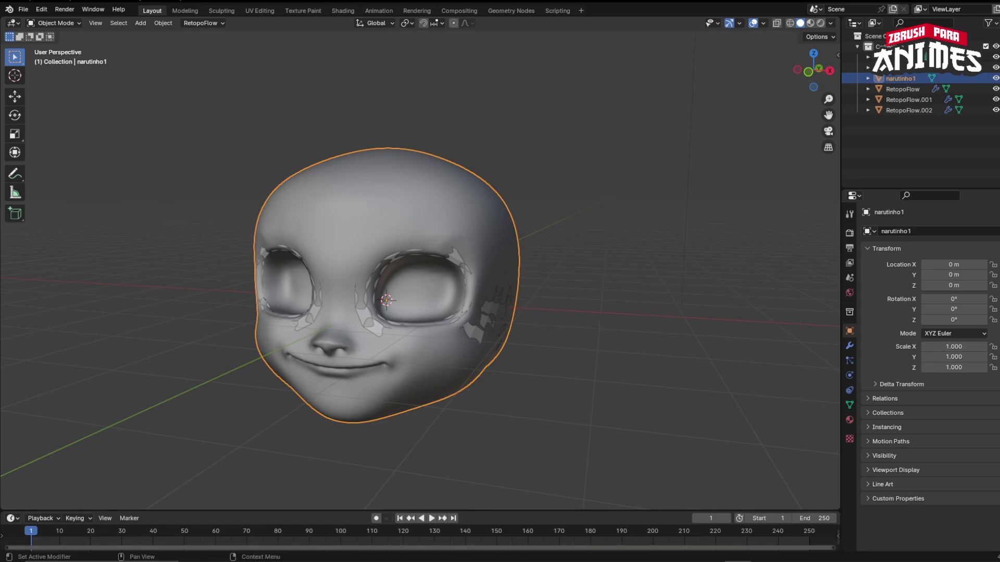
- Switch to the browser, look through the retopo image results and open the Blender Studio head image in a new tab
key("alt+Tab")
scroll(395, 293, "down", 5)
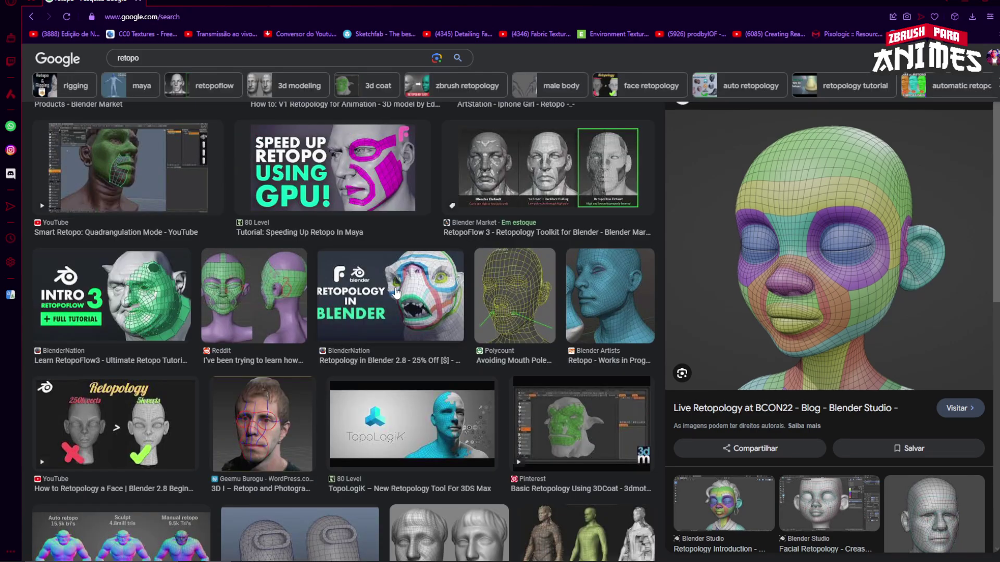
scroll(396, 293, "up", 5)
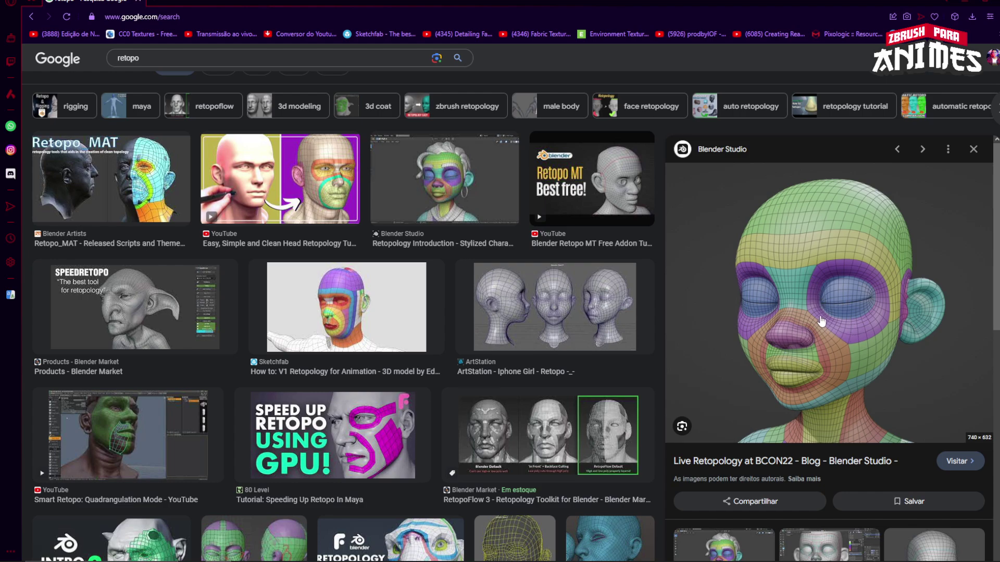
right_click(857, 302)
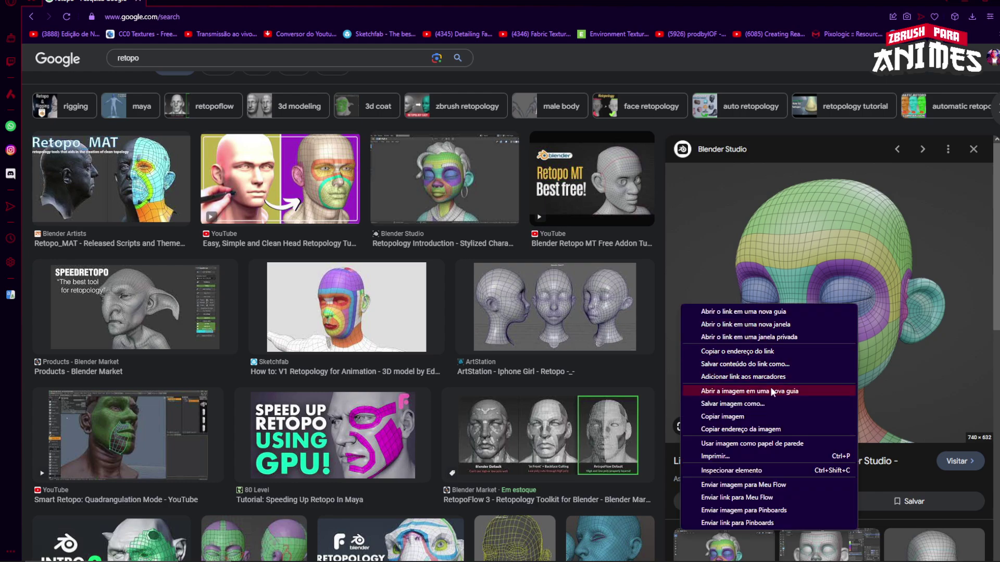
left_click(771, 391)
left_click(208, 1)
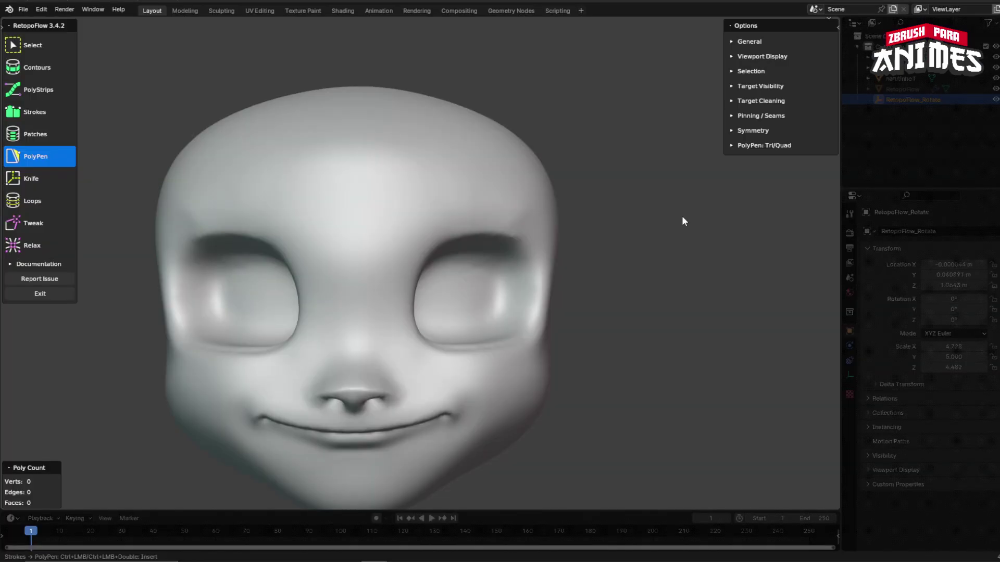
- Bring up the colour-coded face topology reference beside the head sculpt and keep it on top of the viewport
scroll(535, 245, "down", 3)
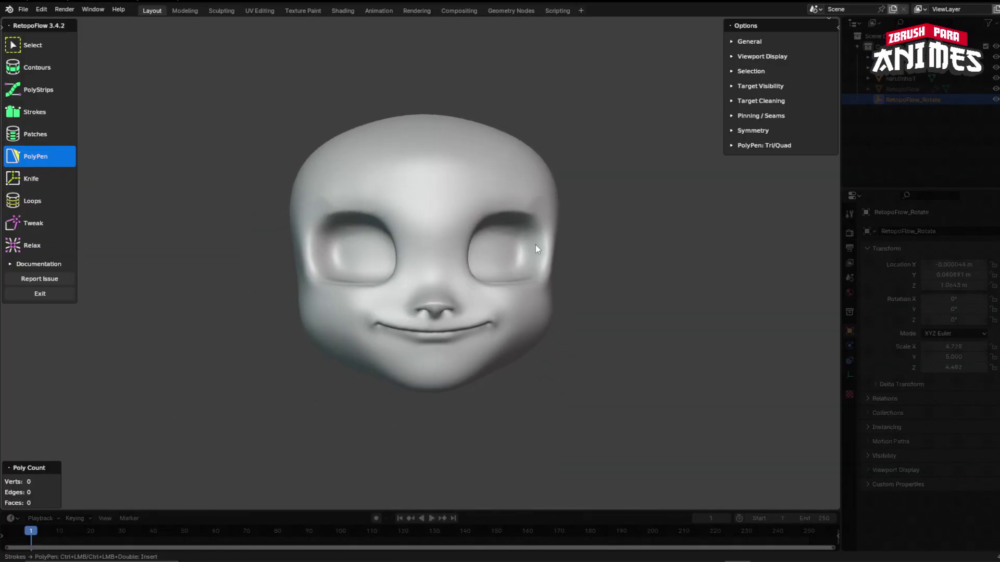
scroll(561, 195, "up", 6)
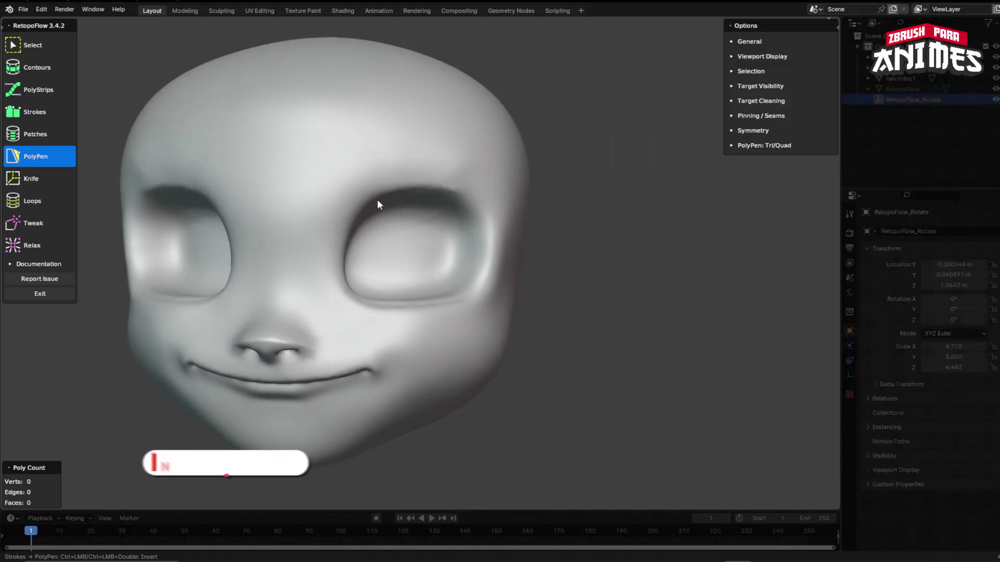
key("alt+Tab")
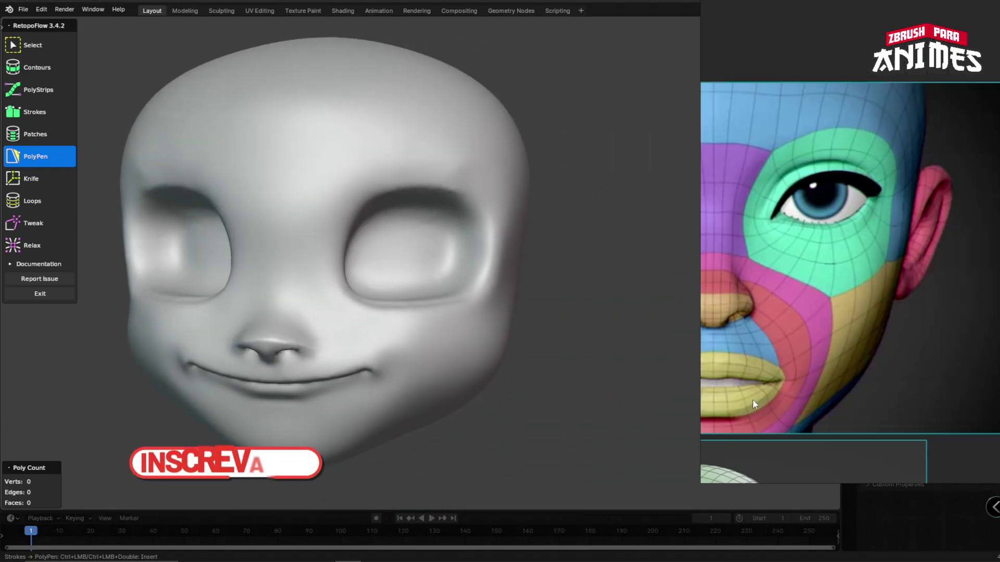
key("ctrl+shift+a")
- Insert the first PolyPen quads along the nose side of the eye socket, curving up toward the brow
scroll(324, 278, "up", 2)
left_click(334, 269, "ctrl")
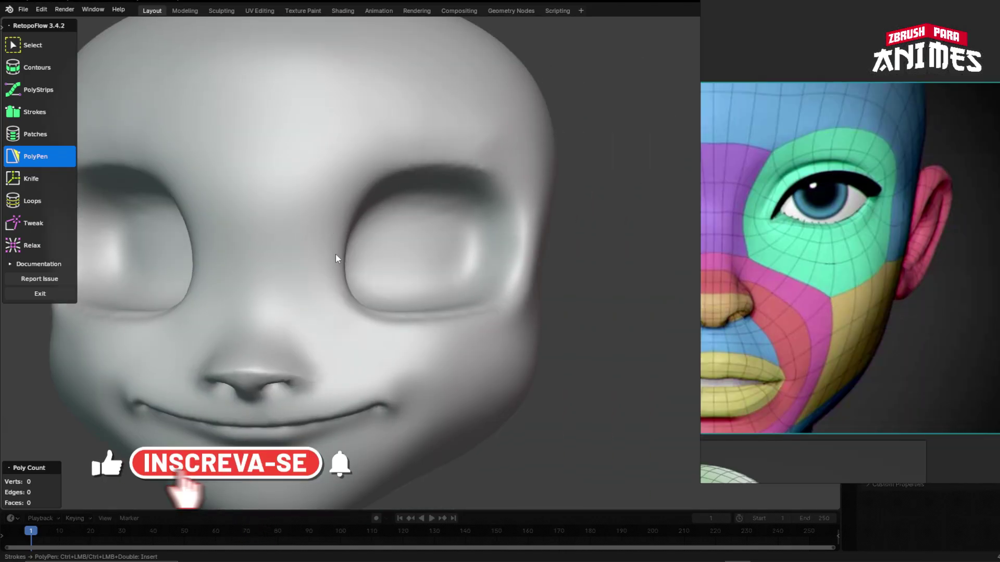
left_click(337, 225, "ctrl")
left_click(303, 266, "ctrl")
left_click(309, 216, "ctrl")
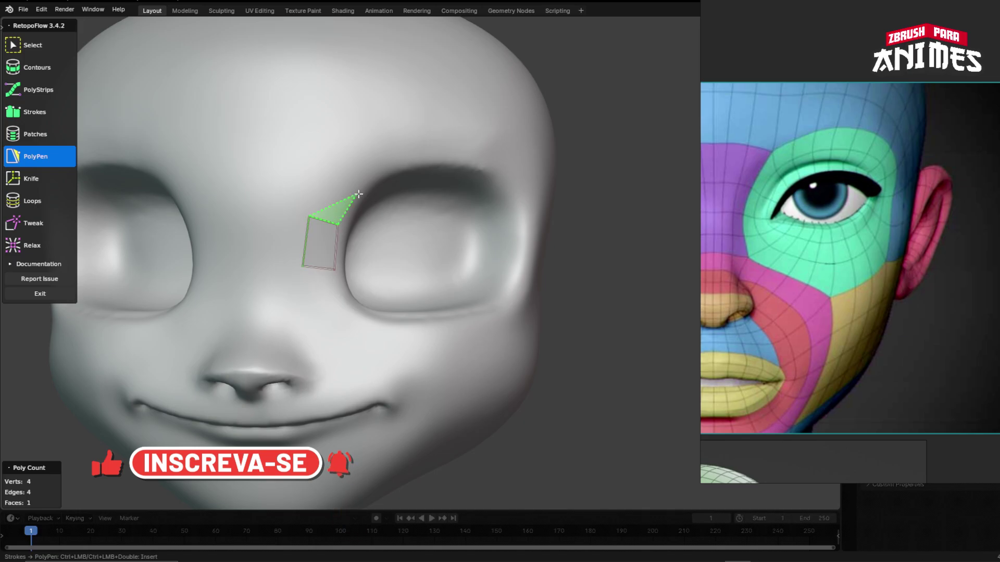
left_click(355, 191, "ctrl")
left_click(324, 183, "ctrl")
left_click(368, 175, "ctrl")
left_click(356, 147, "ctrl")
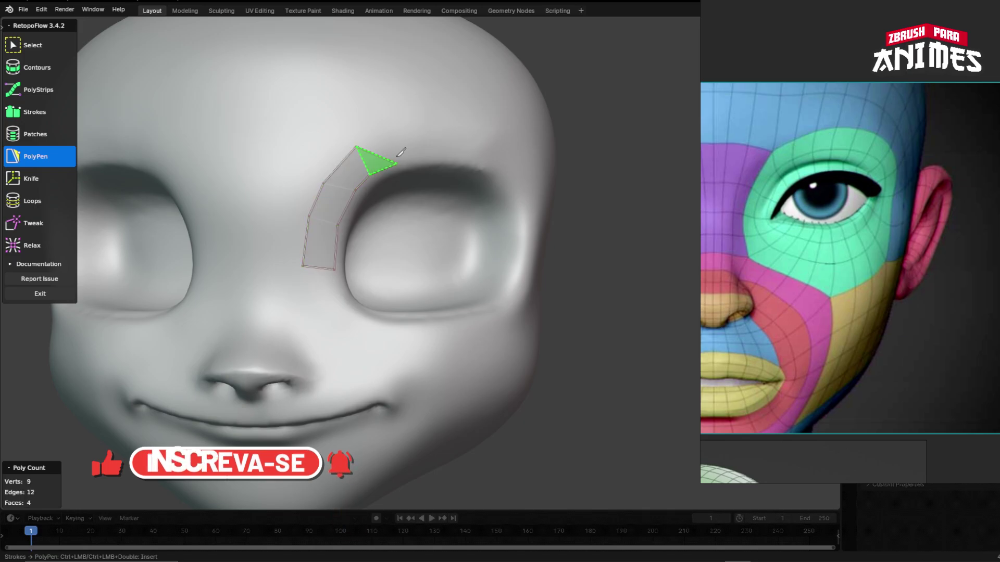
- Continue the PolyPen quad strip over the top of the eye socket and around its upper outer corner
left_click(395, 139, "ctrl")
left_click(394, 166, "ctrl")
left_click(433, 163, "ctrl")
left_click(434, 138, "ctrl")
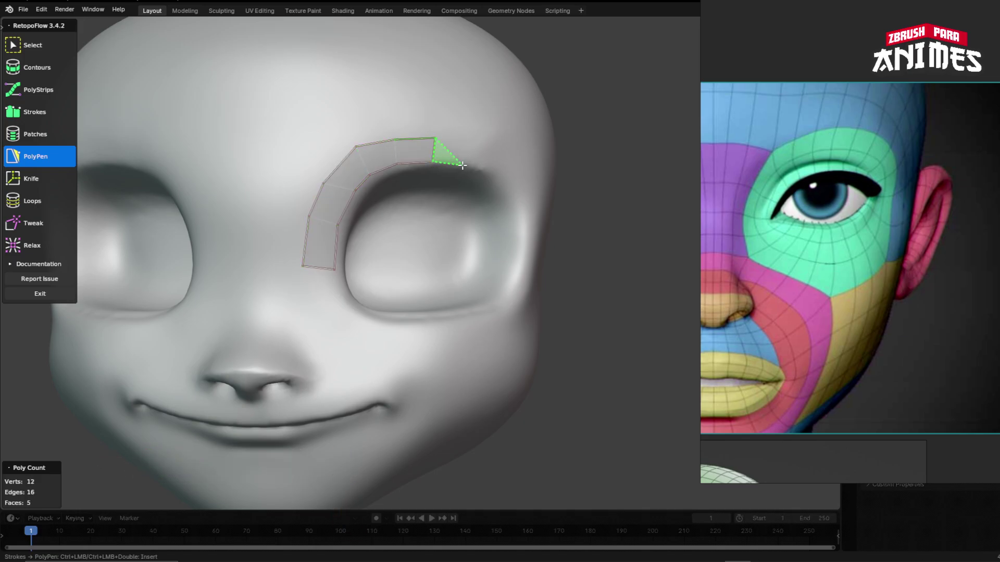
left_click(472, 163, "ctrl")
left_click(487, 147, "ctrl")
left_click(505, 182, "ctrl")
left_click(531, 175, "ctrl")
left_click(513, 209, "ctrl")
left_click(540, 217, "ctrl")
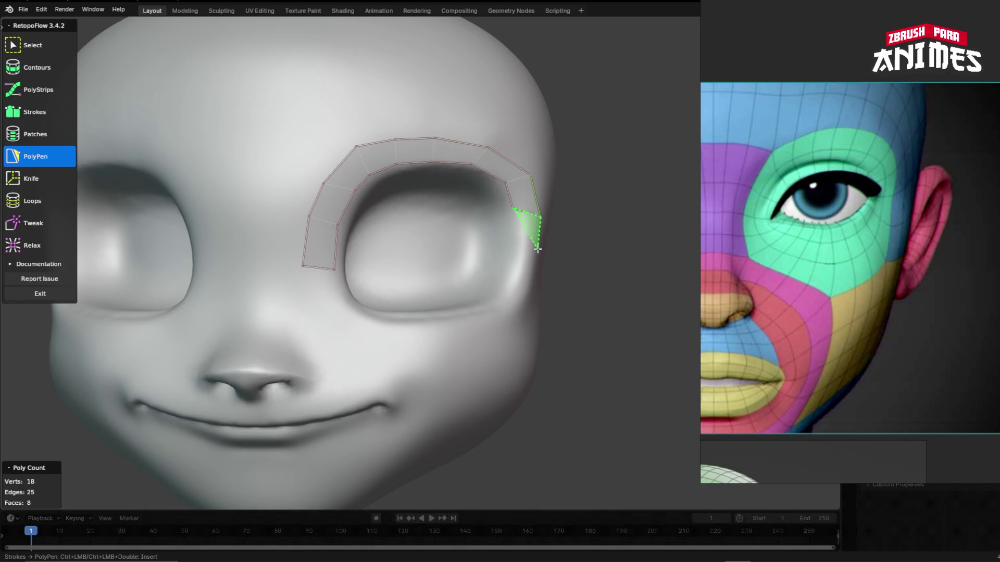
- Extend the PolyPen strip down the outer side of the eye socket to its lower outer corner
left_click(518, 246, "ctrl")
left_click(536, 246, "ctrl")
left_click(504, 287, "ctrl")
left_click(531, 281, "ctrl")
scroll(521, 328, "up", 3)
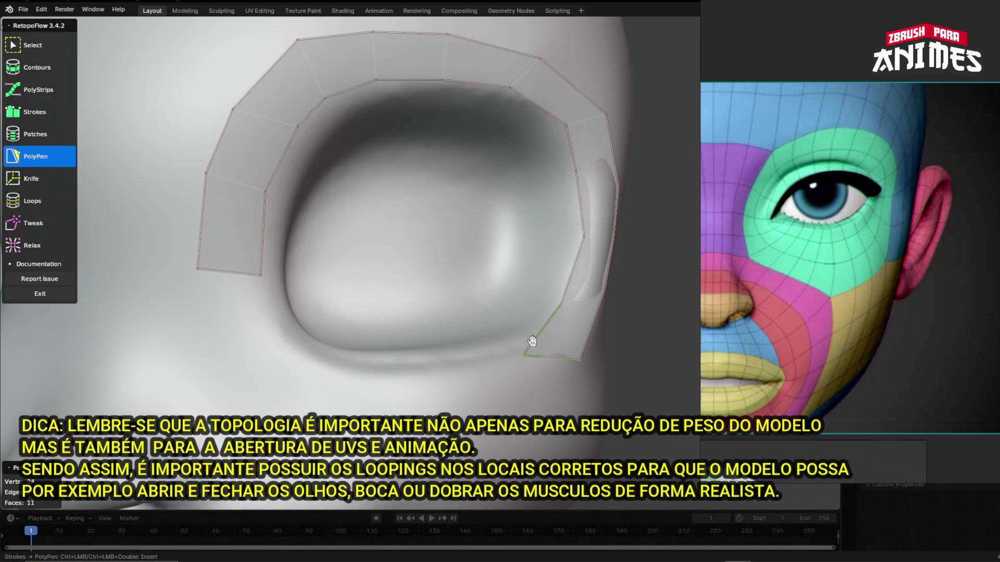
left_click(523, 356, "ctrl")
left_click(579, 360, "ctrl")
- Add PolyPen quads beneath the eye socket, working from the outer corner toward the nose
left_click(480, 359, "ctrl")
left_click(492, 396, "ctrl")
left_click(424, 403, "ctrl")
left_click(411, 363, "ctrl")
left_click(371, 404, "ctrl")
left_click(357, 365, "ctrl")
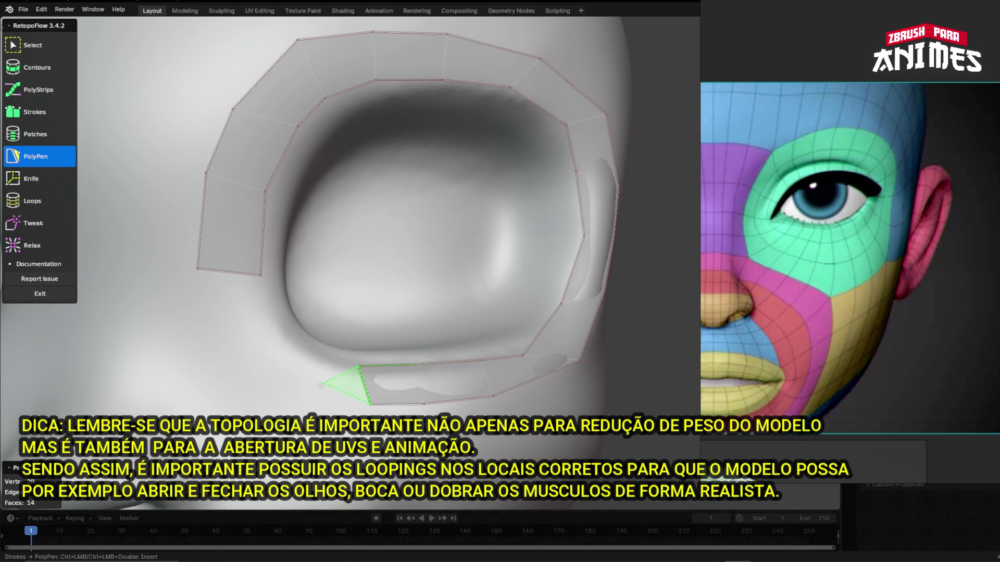
- Insert quads around the lower nose-side corner and join them to the first quad to close the eye ring
left_click(315, 400, "ctrl")
left_click(312, 356, "ctrl")
left_click(255, 380, "ctrl")
left_click(271, 329, "ctrl")
left_click(199, 346, "ctrl")
left_click(260, 307, "ctrl")
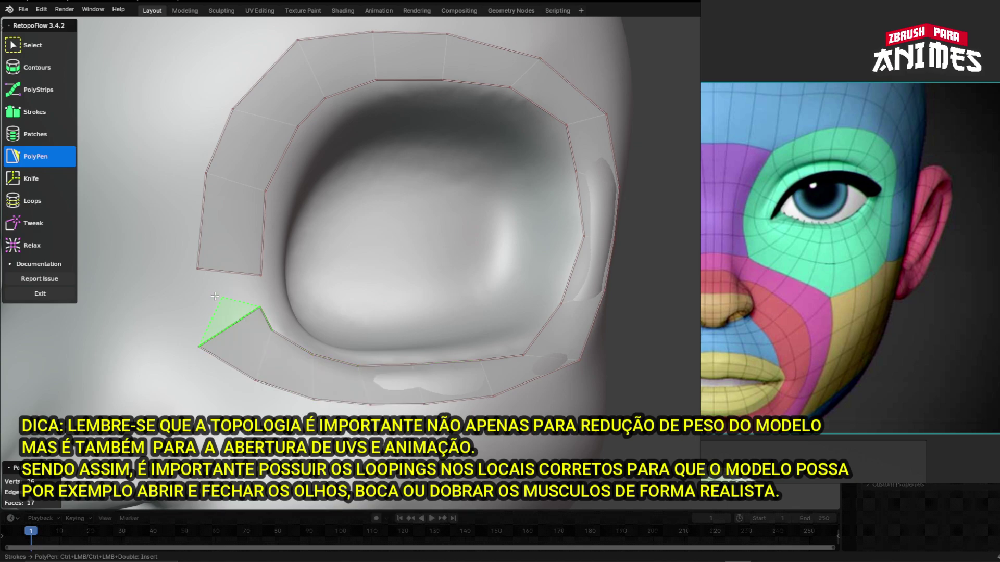
left_click(198, 269, "ctrl")
scroll(262, 286, "down", 3)
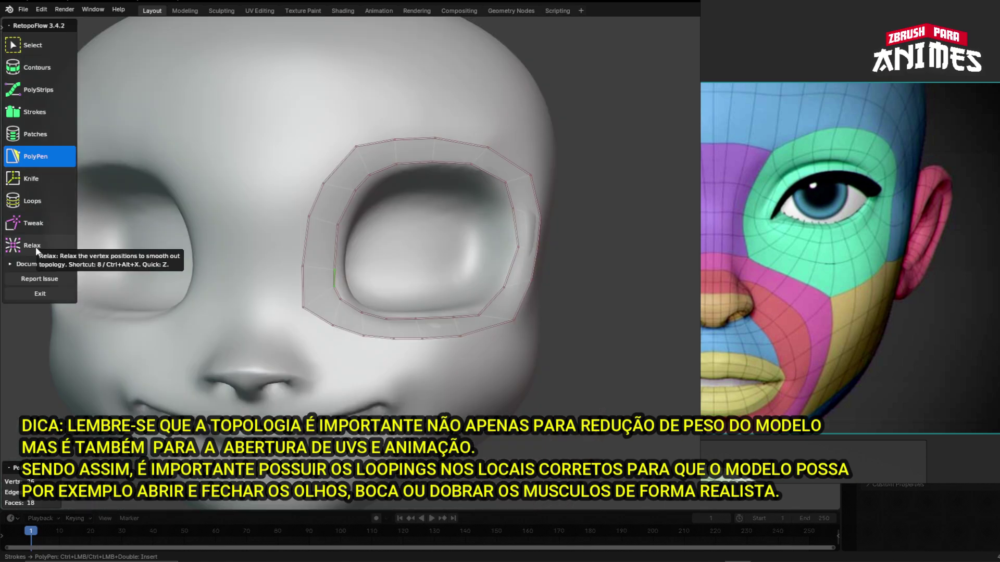
- Use the Tweak tool to pull the ring's lower nose-side vertex toward the rim of the eye socket
left_click(34, 222)
scroll(335, 279, "up", 4)
scroll(343, 224, "down", 3)
scroll(342, 225, "up", 3)
middle_click_drag(342, 224, 346, 233)
left_click_drag(285, 354, 311, 327)
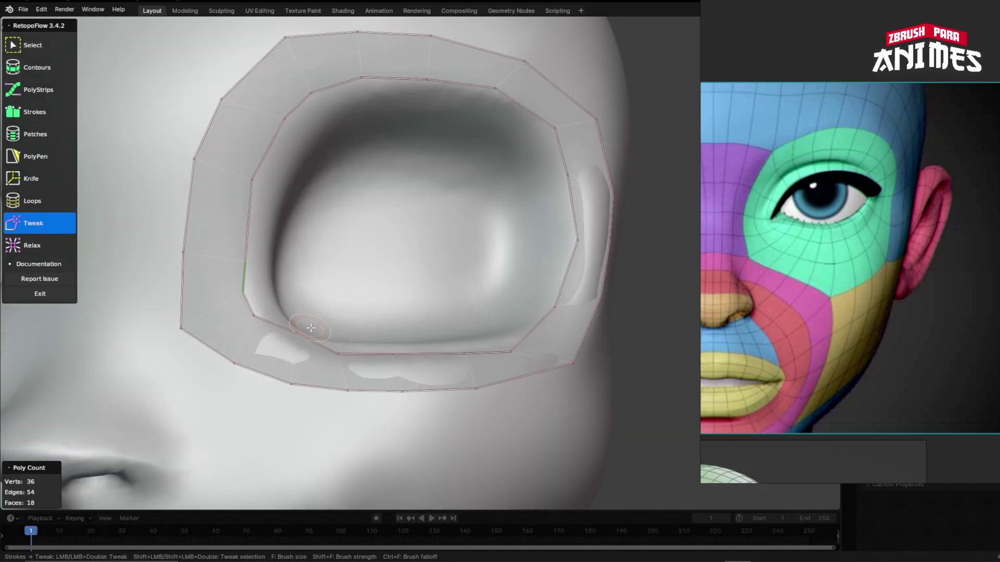
middle_click_drag(313, 327, 302, 337)
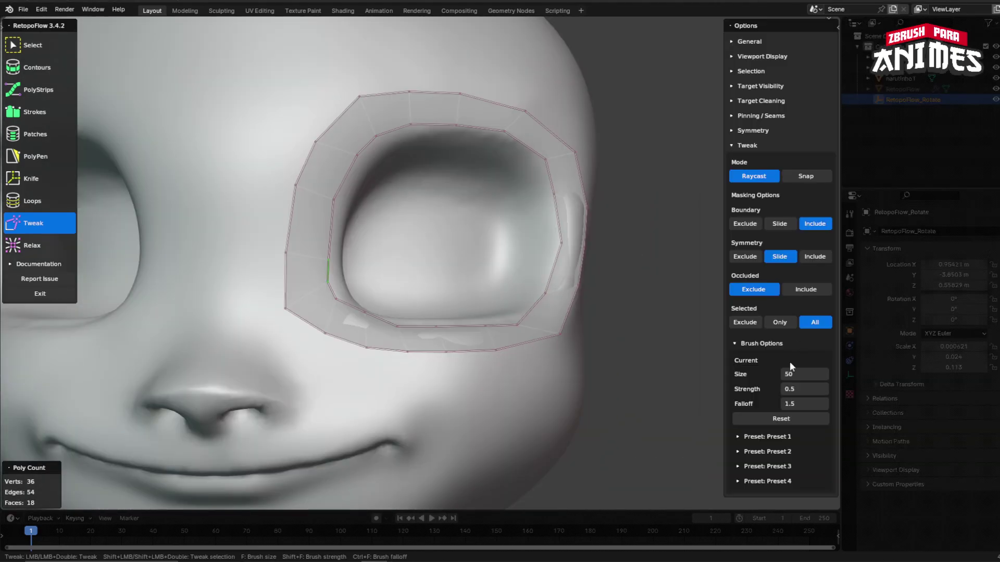
- Set the Tweak brush size to 100 and pull the ring's nose-side and upper inner edges toward the socket rim
left_click(793, 374)
type("100")
key("BackSpace")
key("BackSpace")
key("BackSpace")
key("BackSpace")
key("BackSpace")
type("100")
key("Return")
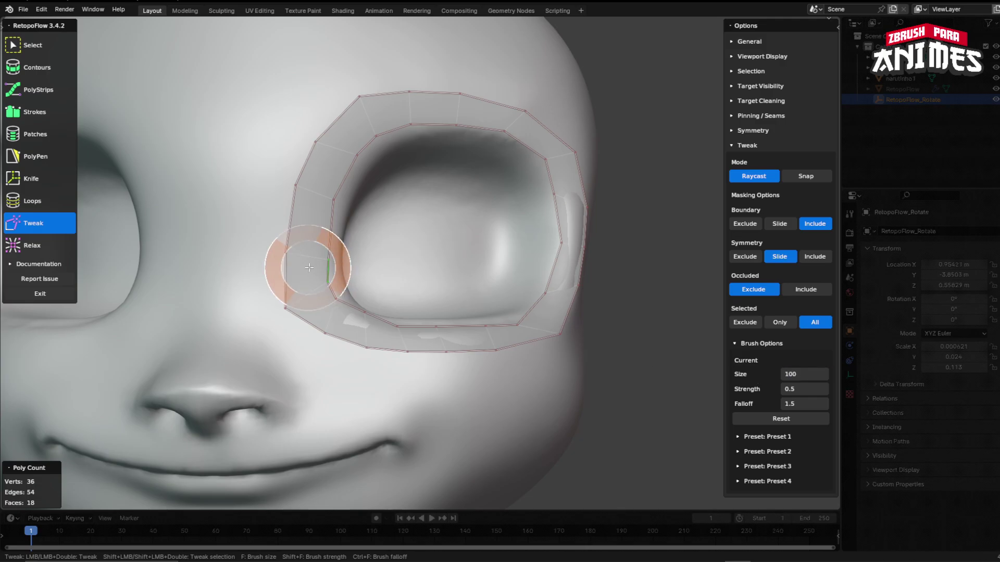
mouse_move(258, 264)
left_mouse_down()
mouse_move(365, 180)
mouse_move(384, 140)
mouse_move(440, 129)
left_mouse_up()
- Set the Tweak brush size to 75 and round off the inner edge at the upper outer corner of the eye
left_click(797, 374)
key("BackSpace")
key("BackSpace")
key("BackSpace")
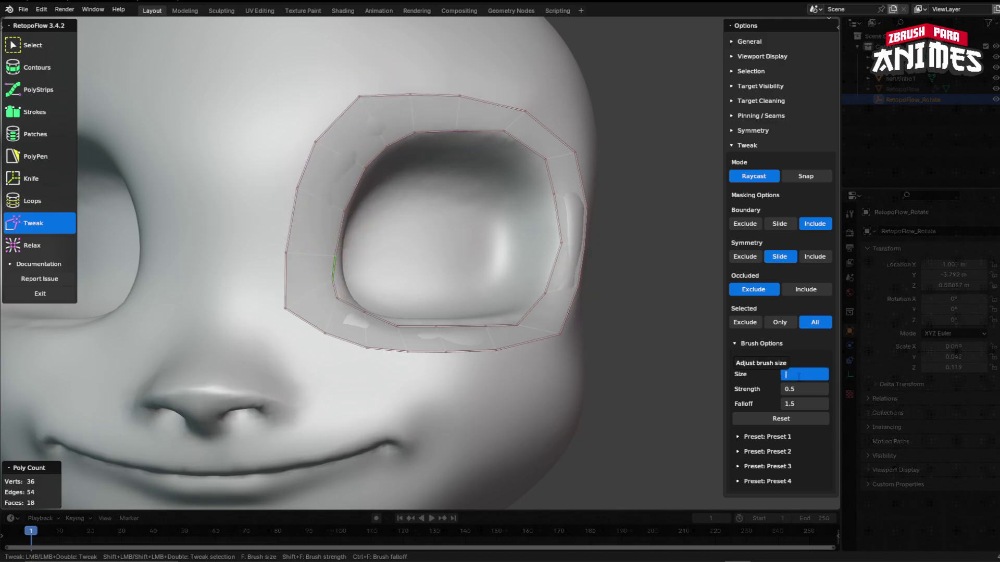
type("75")
key("Return")
left_click_drag(507, 152, 560, 205)
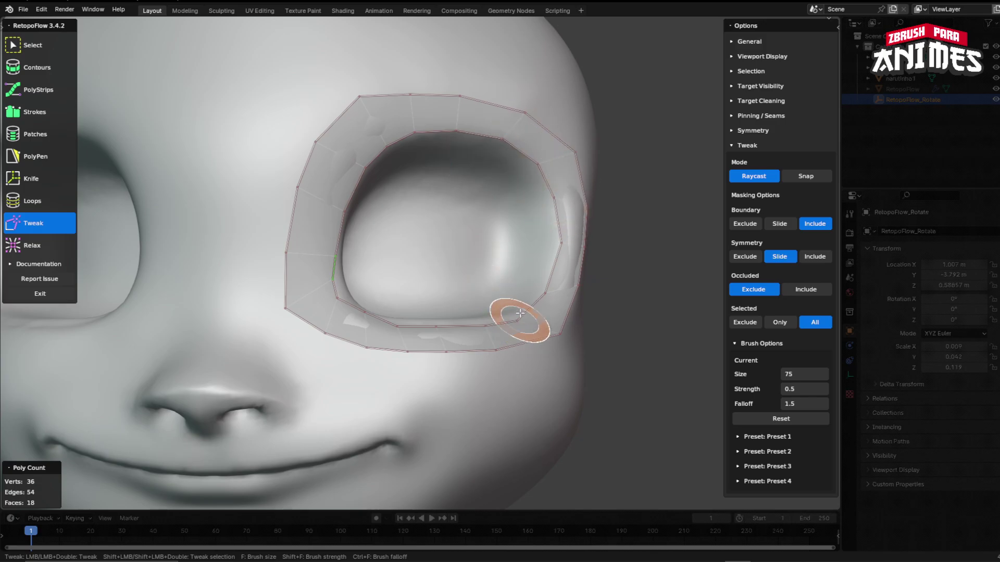
- Pull the inner edge vertices on the nose side onto the rim of the eye socket with Tweak
scroll(412, 327, "up", 4)
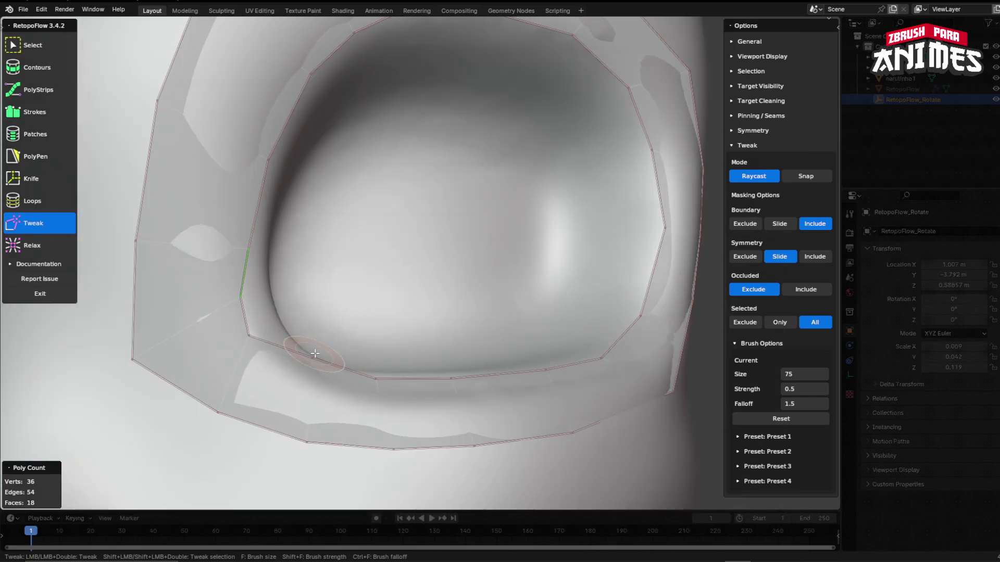
left_click_drag(282, 305, 308, 288)
left_click_drag(247, 250, 278, 257)
left_click_drag(269, 161, 290, 174)
scroll(360, 177, "down", 3)
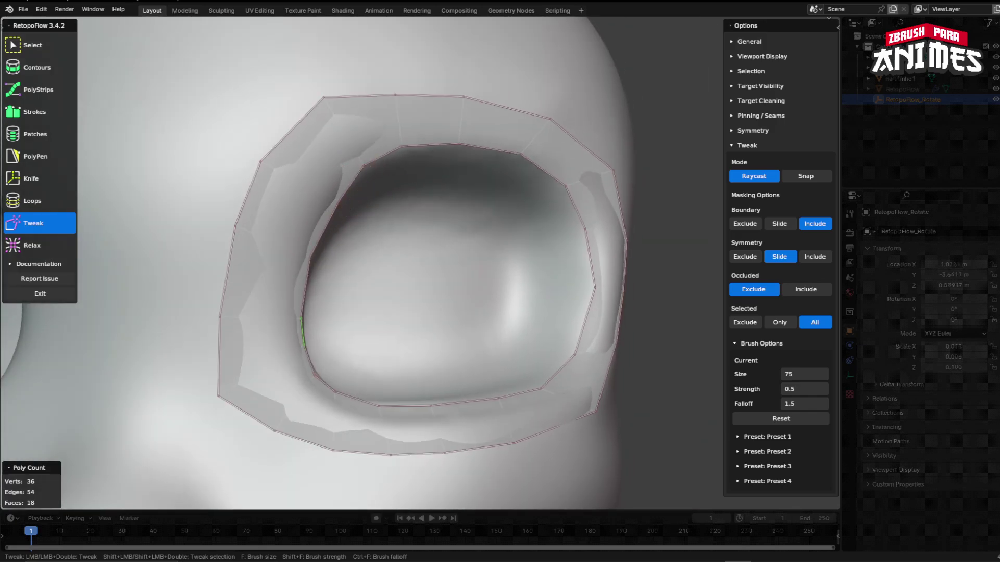
- Round the ring's lower nose-side corner and its upper and outer edges with Tweak, then collapse the Tweak options
scroll(279, 420, "up", 3)
mouse_move(279, 421)
left_mouse_down()
mouse_move(248, 368)
mouse_move(247, 290)
mouse_move(345, 151)
mouse_move(485, 89)
left_mouse_up()
scroll(536, 319, "down", 3)
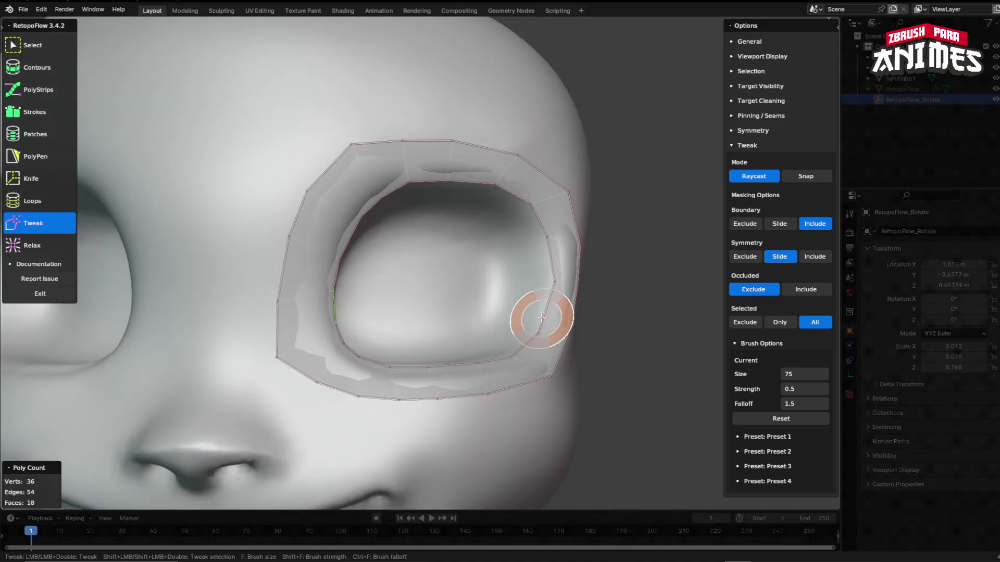
scroll(446, 131, "up", 3)
mouse_move(445, 131)
left_mouse_down()
mouse_move(401, 89)
mouse_move(277, 259)
mouse_move(224, 367)
mouse_move(303, 424)
mouse_move(464, 398)
mouse_move(598, 328)
mouse_move(593, 297)
left_mouse_up()
left_click(746, 146)
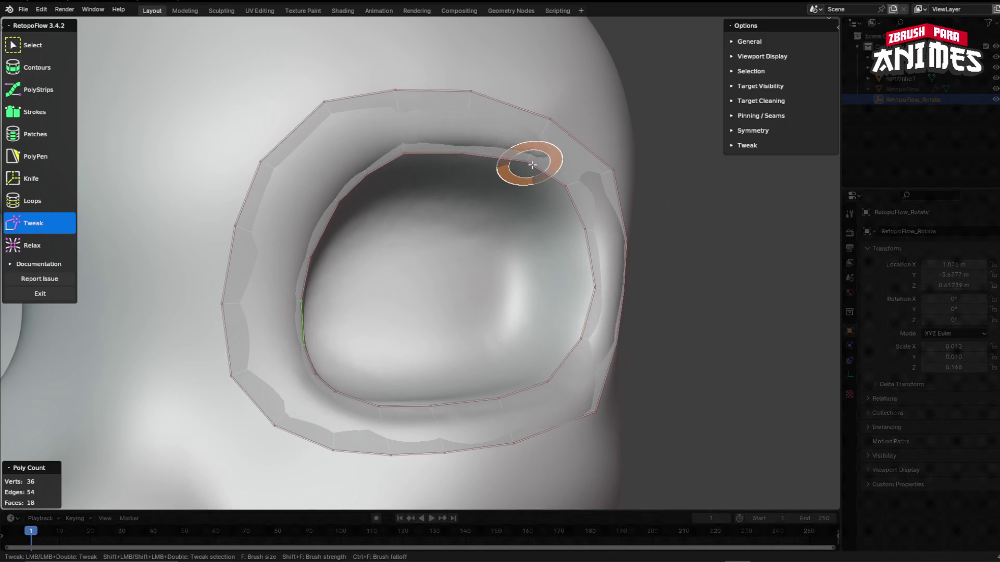
- Examine the fit of the eye ring against the socket from several angles and distances
middle_click_drag(603, 156, 581, 191)
scroll(520, 276, "up", 6)
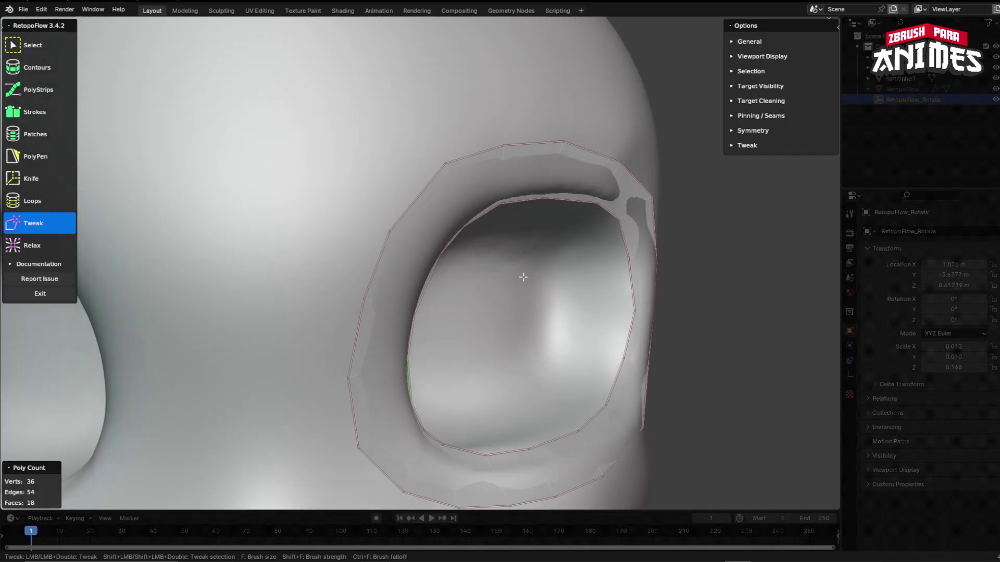
scroll(605, 258, "down", 6)
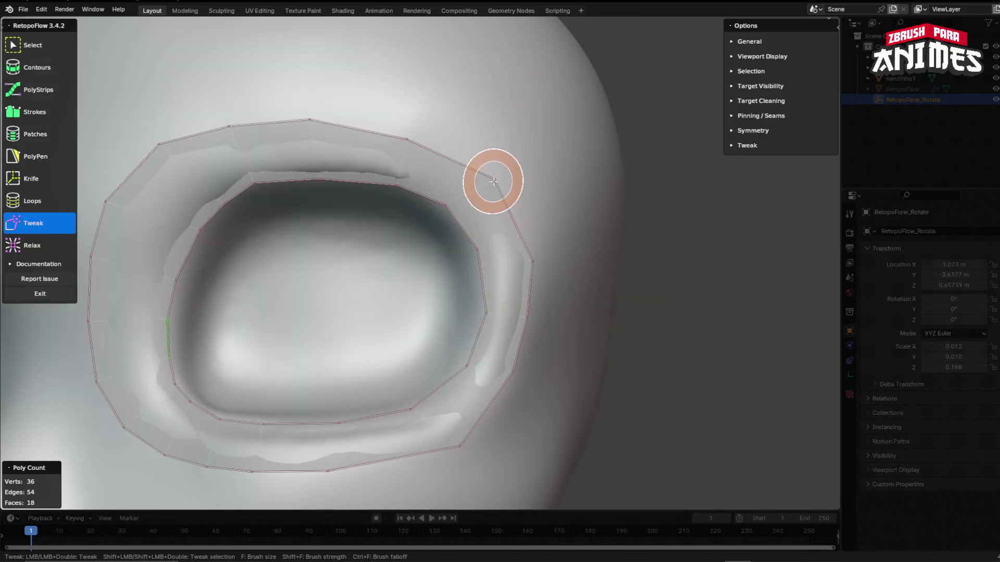
scroll(252, 234, "down", 4)
scroll(386, 205, "up", 3)
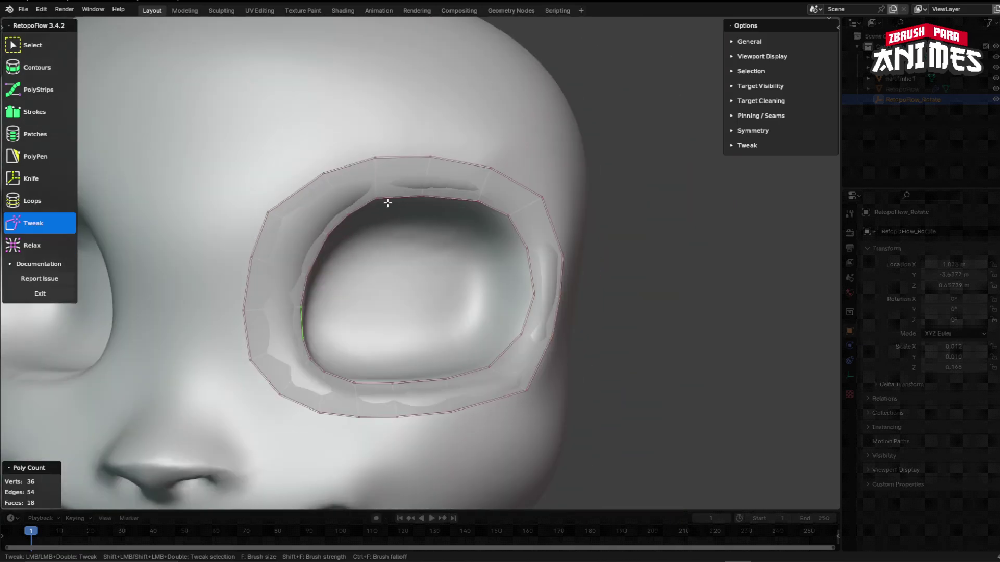
scroll(242, 261, "down", 2)
scroll(261, 333, "up", 3)
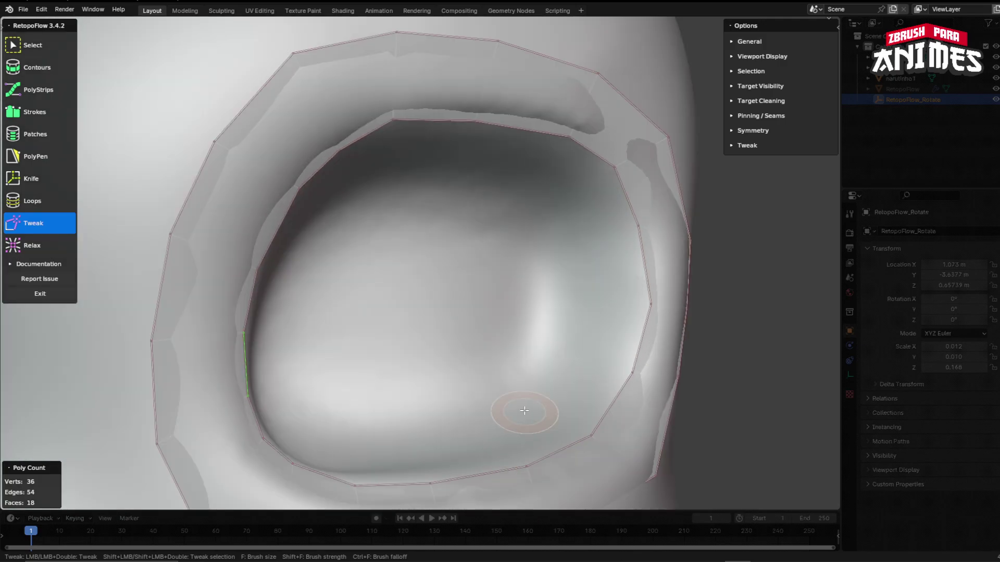
scroll(530, 354, "up", 1)
scroll(530, 354, "down", 1)
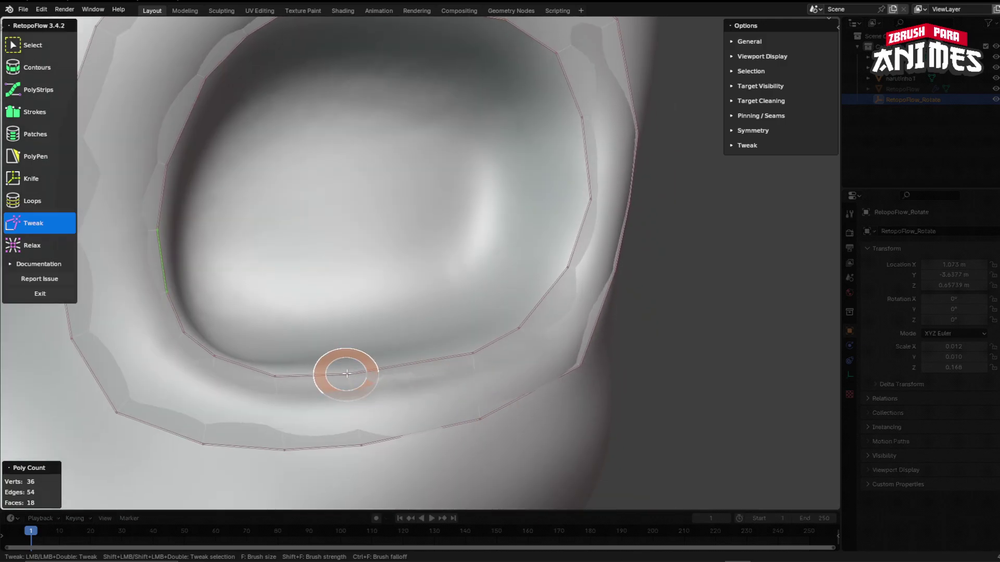
- Reposition vertices along the ring's lower edge with Tweak to space them more evenly toward the outer corner
scroll(270, 450, "down", 4)
middle_click_drag(271, 450, 270, 422)
scroll(271, 421, "up", 3)
middle_click_drag(251, 112, 253, 137)
mouse_move(253, 137)
left_mouse_down()
mouse_move(201, 217)
mouse_move(187, 319)
mouse_move(219, 420)
mouse_move(440, 443)
left_mouse_up()
left_click_drag(500, 397, 542, 406)
left_click_drag(362, 428, 396, 442)
left_click_drag(314, 426, 336, 432)
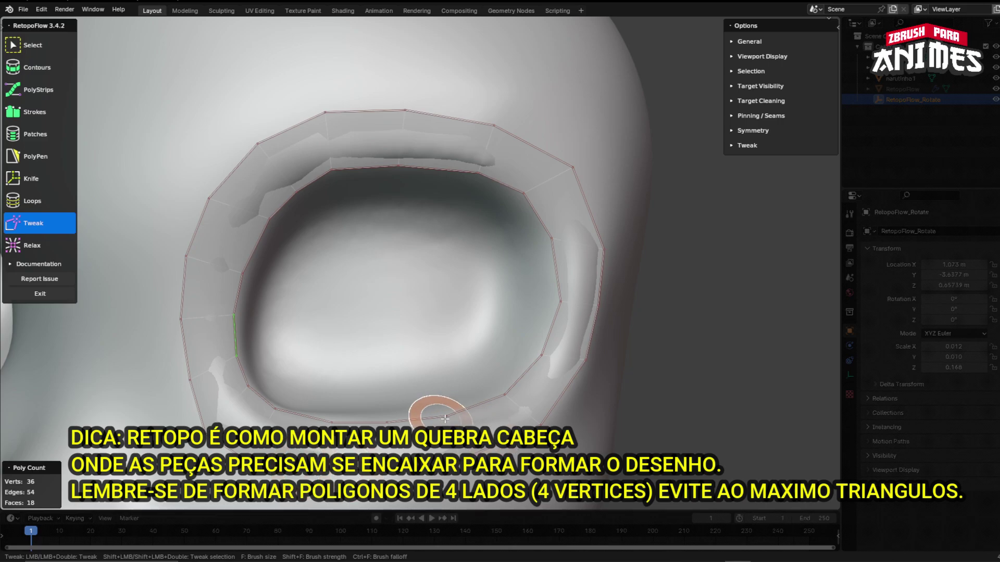
- Tweak a lower rim vertex and the vertices on the outer side and lower outer corner of the ring
left_click_drag(439, 425, 456, 424)
left_click_drag(605, 255, 600, 212)
mouse_move(602, 293)
left_mouse_down()
mouse_move(603, 278)
mouse_move(565, 295)
left_mouse_up()
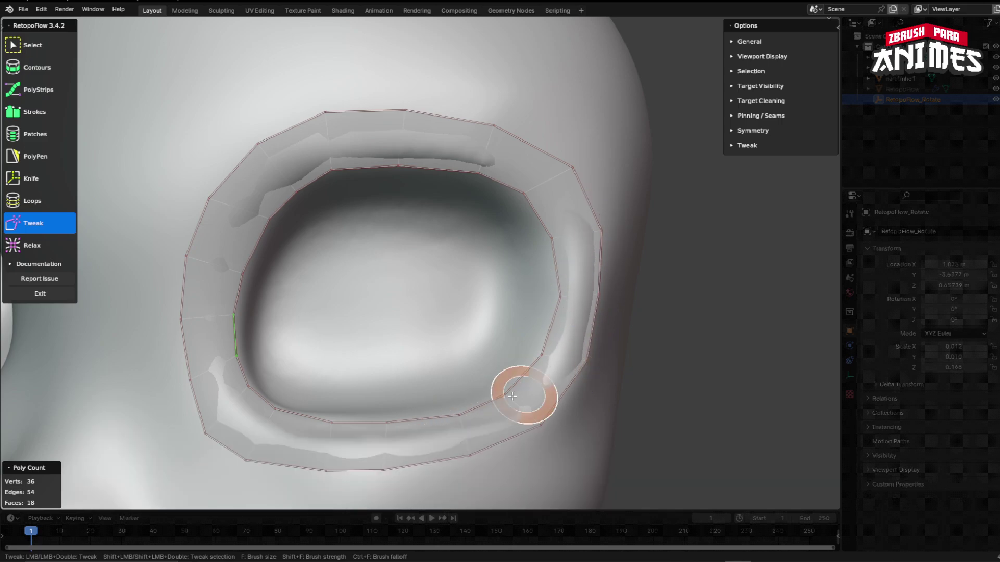
left_click_drag(520, 395, 530, 390)
- Slide the inner and outer vertices beneath the eye toward the outer corner to even out the lower quads
left_click_drag(380, 424, 394, 425)
left_click_drag(384, 470, 426, 465)
left_click_drag(330, 418, 348, 421)
left_click_drag(325, 466, 341, 468)
left_click_drag(275, 411, 294, 416)
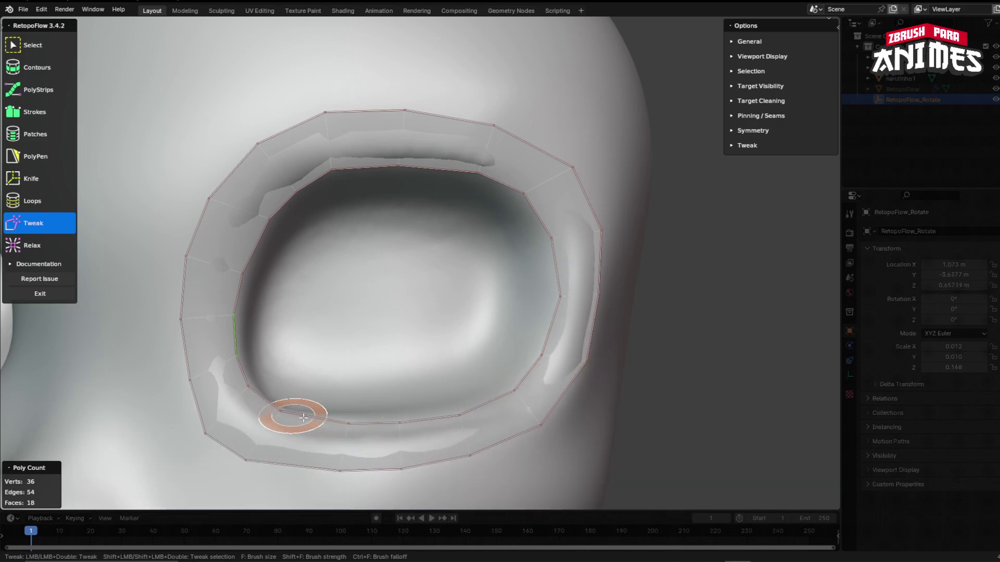
- Even out the vertices around the lower nose-side corner and nose-side rim, and nudge the upper outer-side vertex
left_click_drag(253, 461, 305, 467)
left_click_drag(255, 392, 277, 415)
left_click_drag(209, 434, 229, 442)
left_click_drag(238, 285, 241, 259)
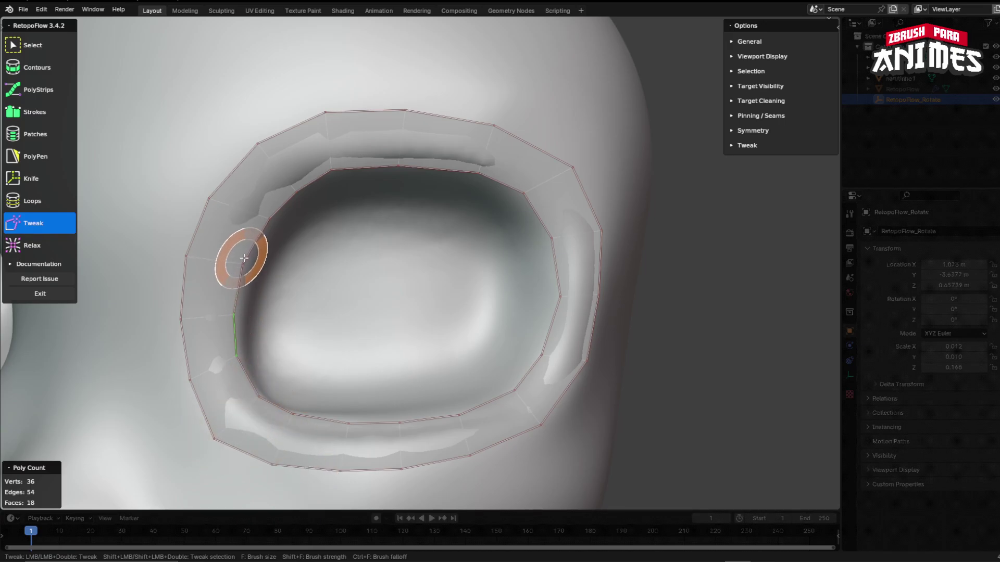
left_click_drag(214, 438, 218, 437)
left_click_drag(597, 221, 595, 210)
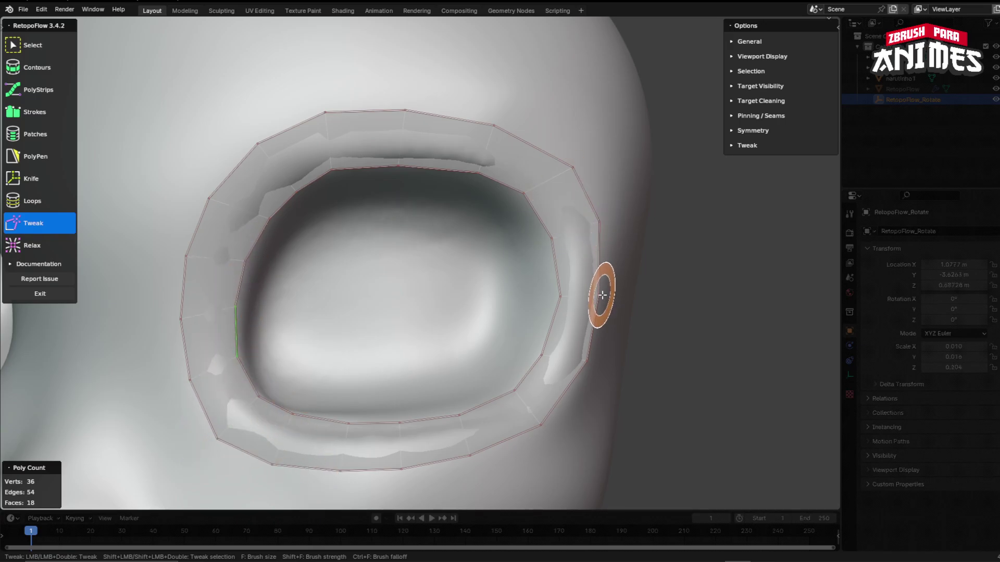
- Tweak the outer vertices on the ring's outer side and lower outer corner to even out their spacing
left_click_drag(601, 295, 605, 286)
left_click_drag(586, 362, 587, 357)
left_click_drag(526, 391, 528, 388)
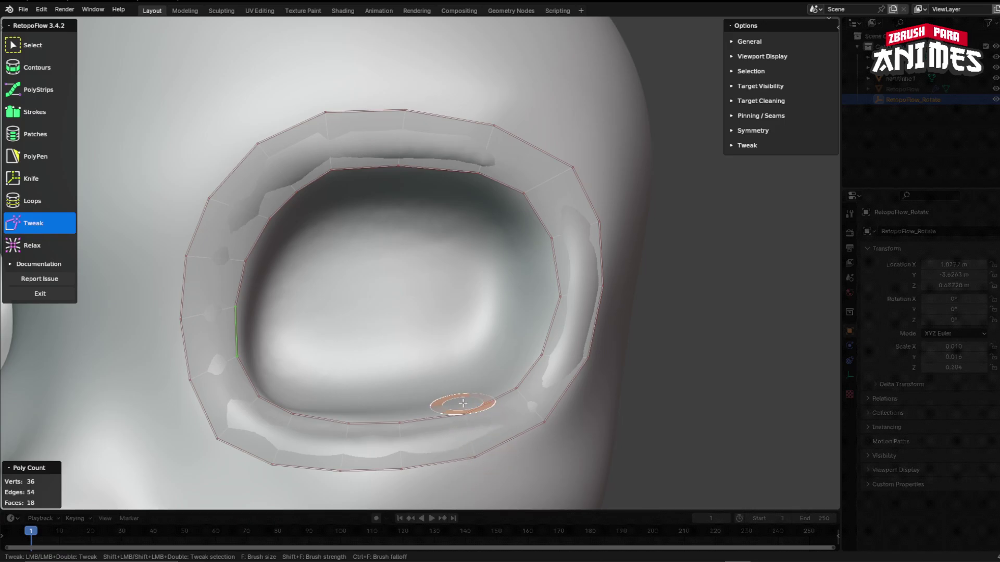
- Draw a closed stroke around the selected outer rim with Strokes to bridge a second quad ring around the eye
scroll(463, 403, "down", 5)
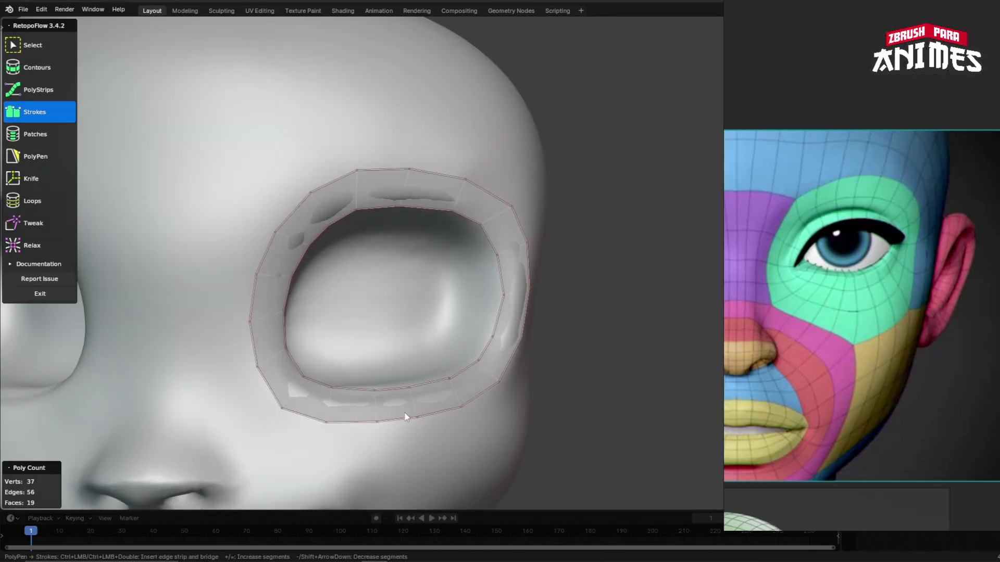
scroll(403, 409, "down", 4)
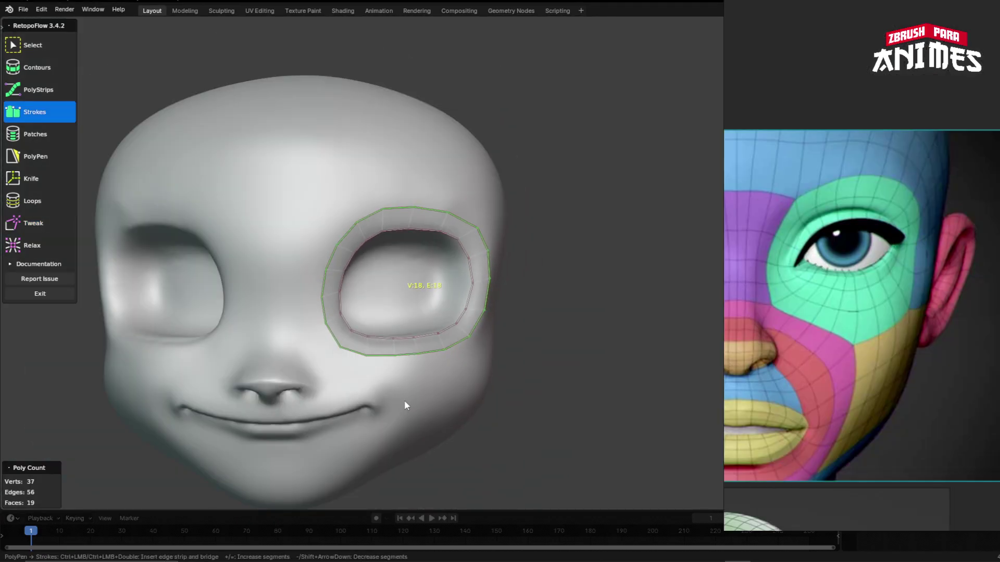
middle_click_drag(404, 404, 270, 332)
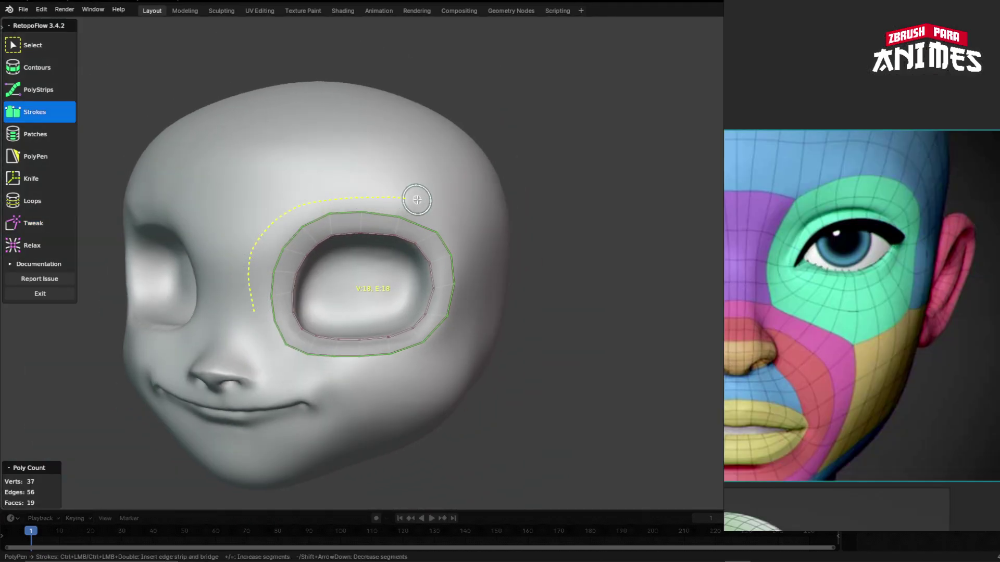
left_click_drag(267, 342, 256, 306, "ctrl")
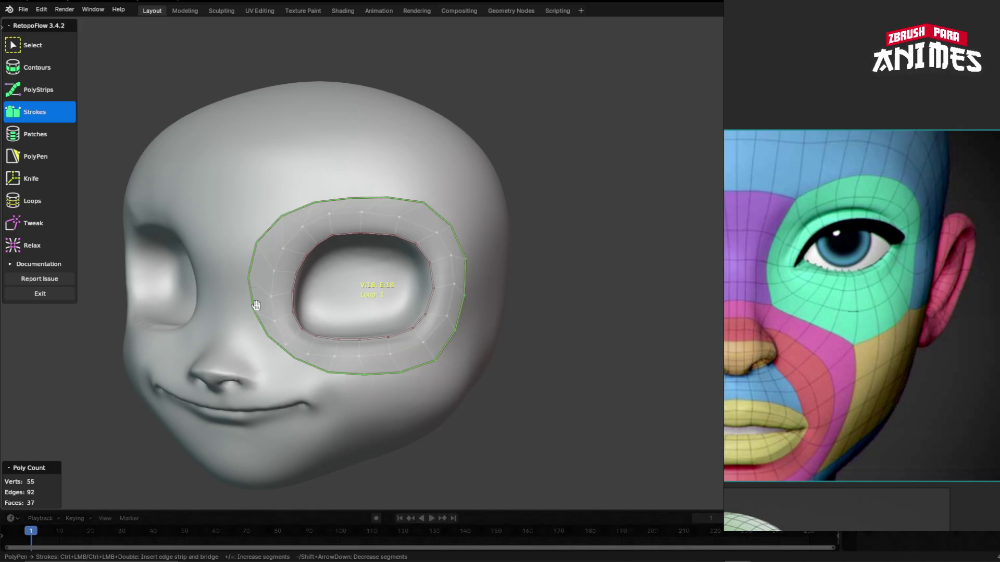
- Tweak the new ring's outer vertices along the nose side and upper edge into line with the inner ring
left_click(36, 223)
scroll(217, 428, "up", 2)
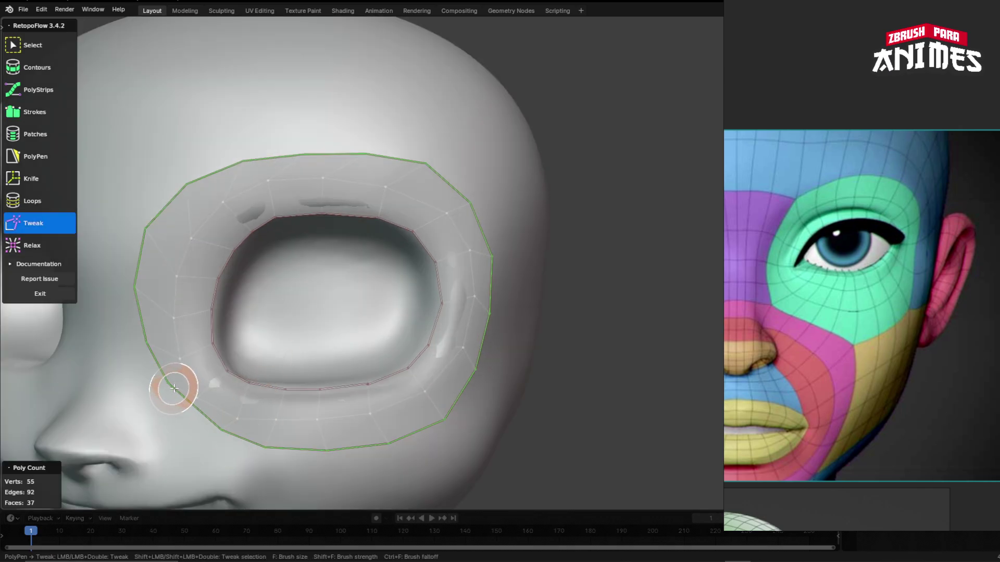
left_click_drag(174, 388, 151, 347)
mouse_move(137, 286)
left_mouse_down()
mouse_move(152, 176)
mouse_move(187, 148)
mouse_move(308, 147)
mouse_move(314, 172)
mouse_move(268, 163)
mouse_move(416, 154)
left_mouse_up()
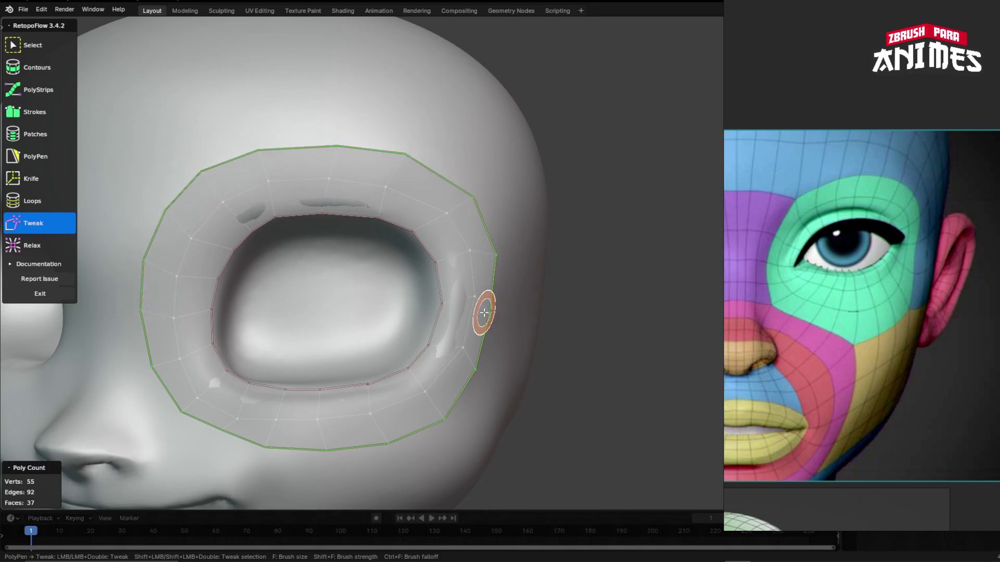
- Even out the vertices of the two eye rings beneath the eye with Tweak
middle_click_drag(484, 312, 449, 311)
middle_click_drag(425, 220, 386, 323)
scroll(355, 420, "down", 1)
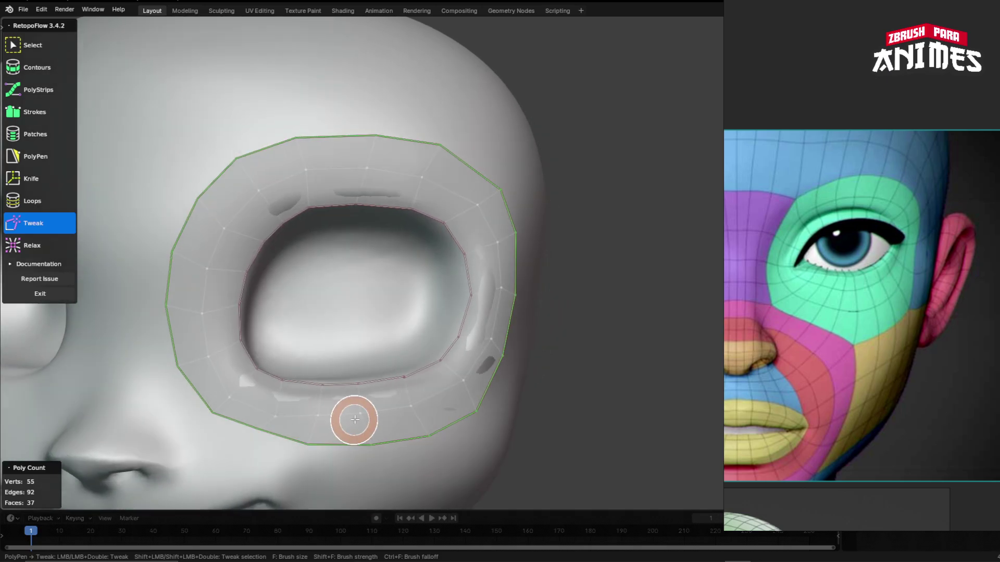
left_click_drag(283, 411, 274, 435)
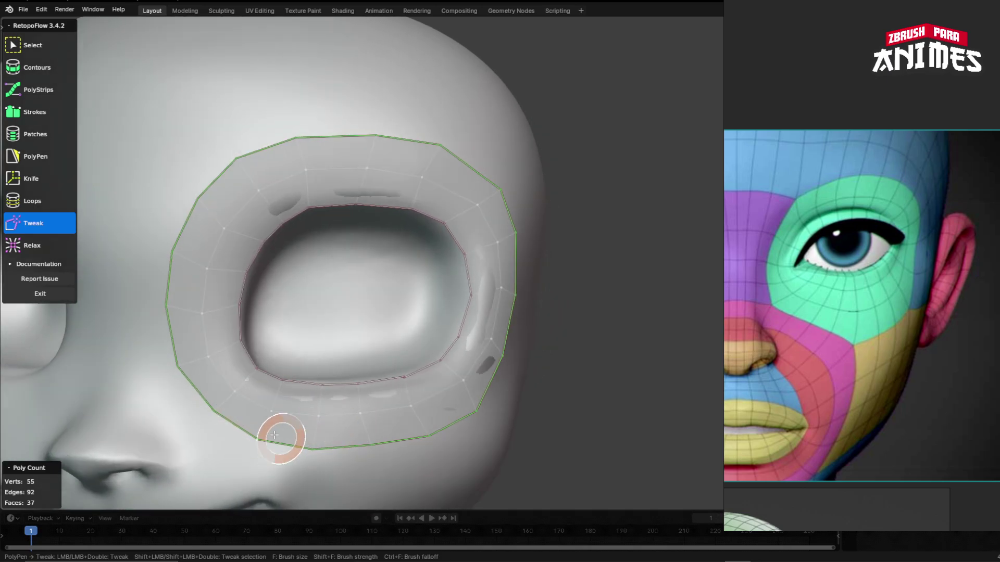
- Examine the shape of the two-ring eye loop from several angles against the face topology references
scroll(491, 258, "down", 3)
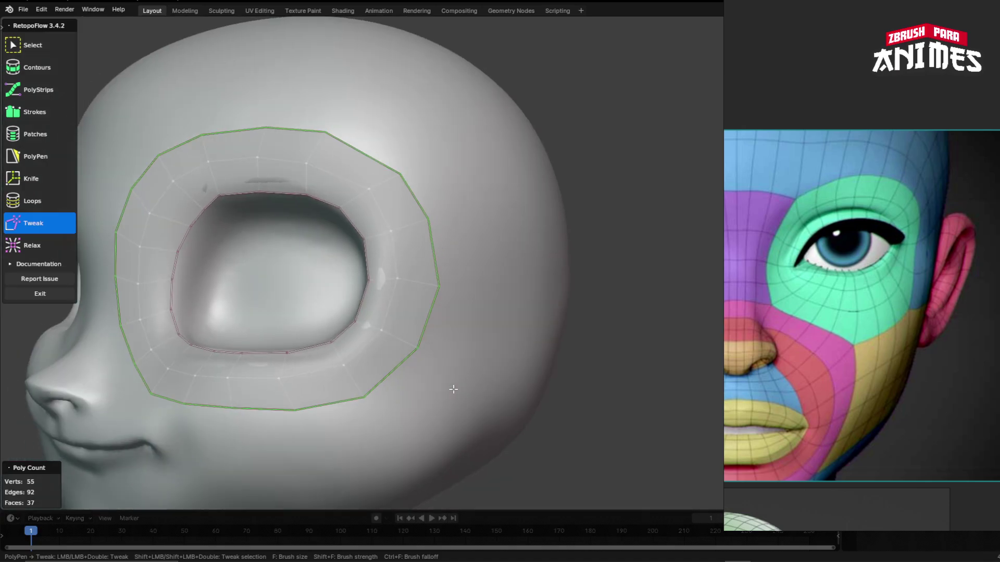
middle_click_drag(447, 384, 487, 334)
key("9")
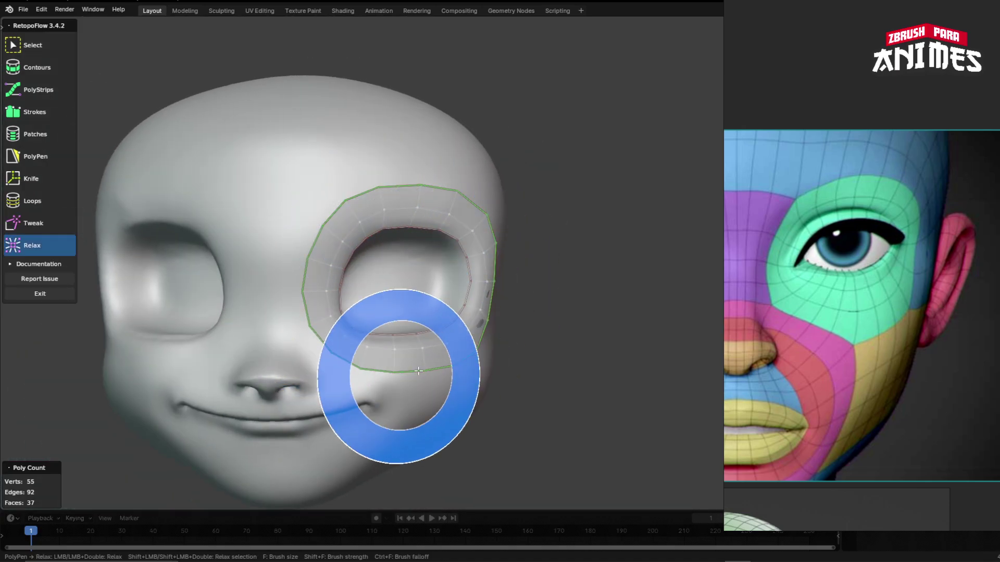
scroll(469, 354, "down", 3)
scroll(473, 353, "up", 2)
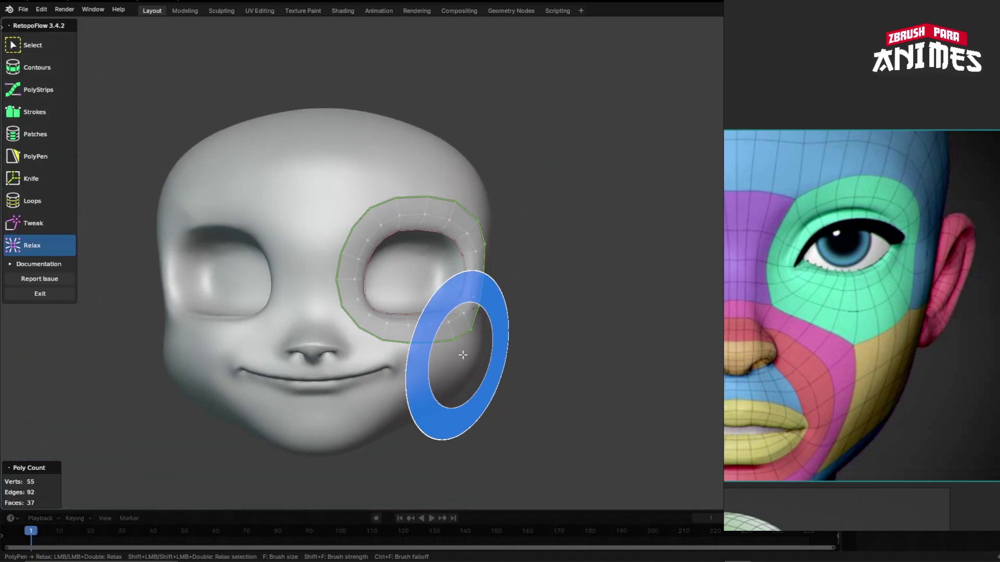
scroll(463, 355, "up", 1)
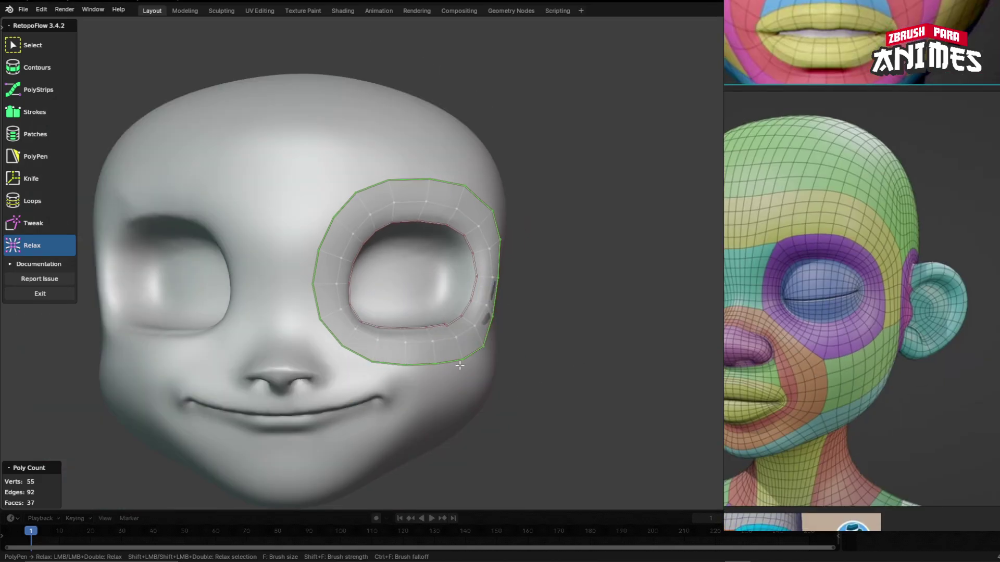
middle_click_drag(459, 366, 424, 350)
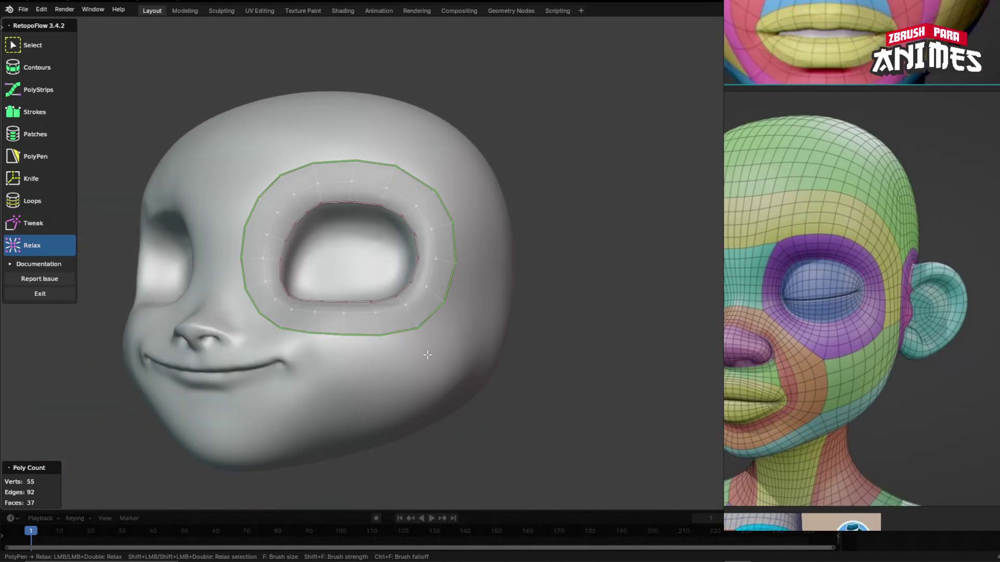
- Build a PolyPen quad strip from beneath the outer part of the eye ring around the cheek to the chin
left_click(47, 151)
scroll(414, 331, "up", 3)
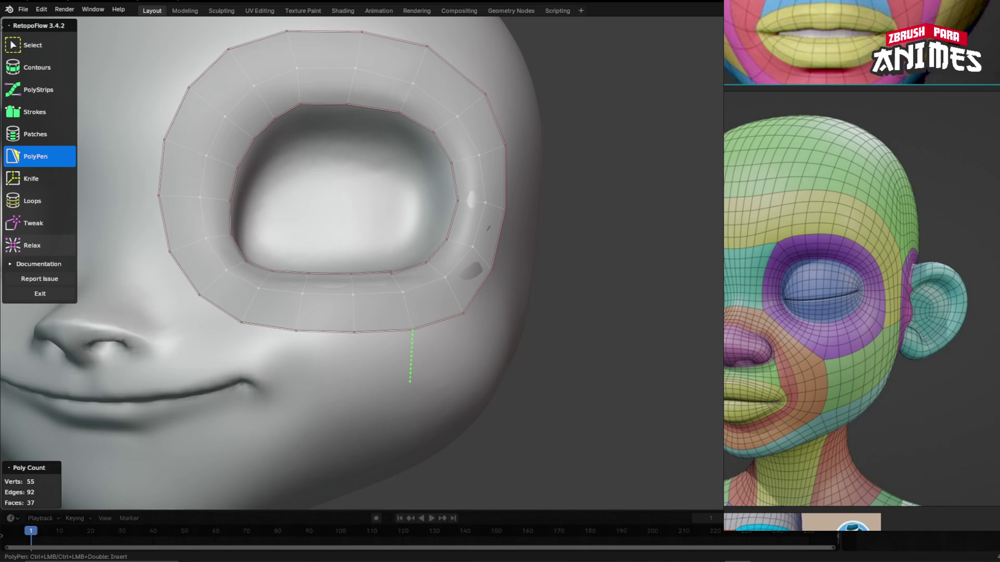
left_click_drag(357, 347, 355, 334, "ctrl")
scroll(395, 363, "down", 2)
middle_click_drag(396, 364, 405, 341)
scroll(406, 339, "up", 1)
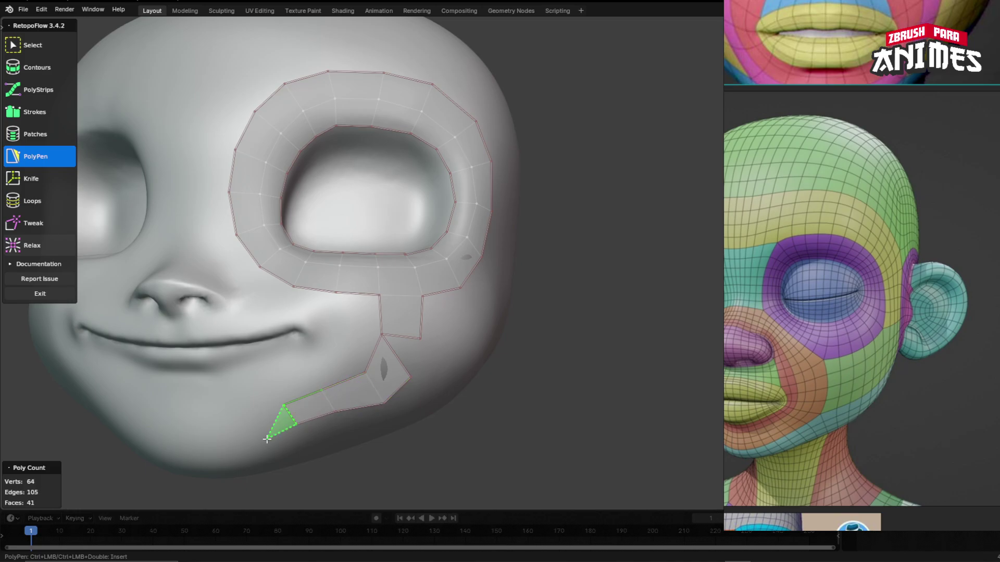
left_click(204, 428, "ctrl")
scroll(193, 420, "down", 2)
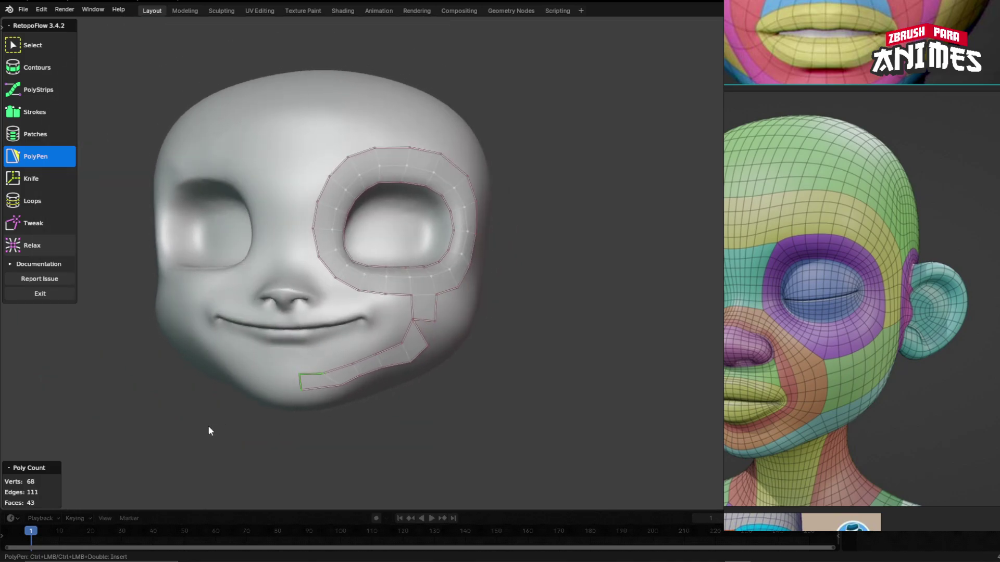
- Delete the kinked quad at the cheek bend between the eye-ring quad and the chin strip
scroll(393, 339, "up", 2)
scroll(394, 340, "up", 1)
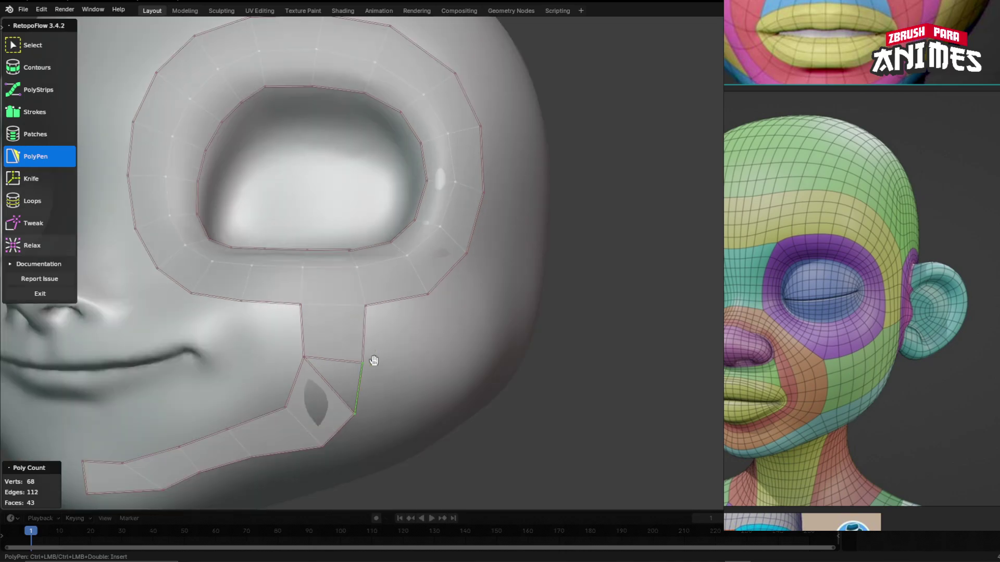
scroll(374, 360, "up", 1)
left_click(327, 383)
key("x")
key("Escape")
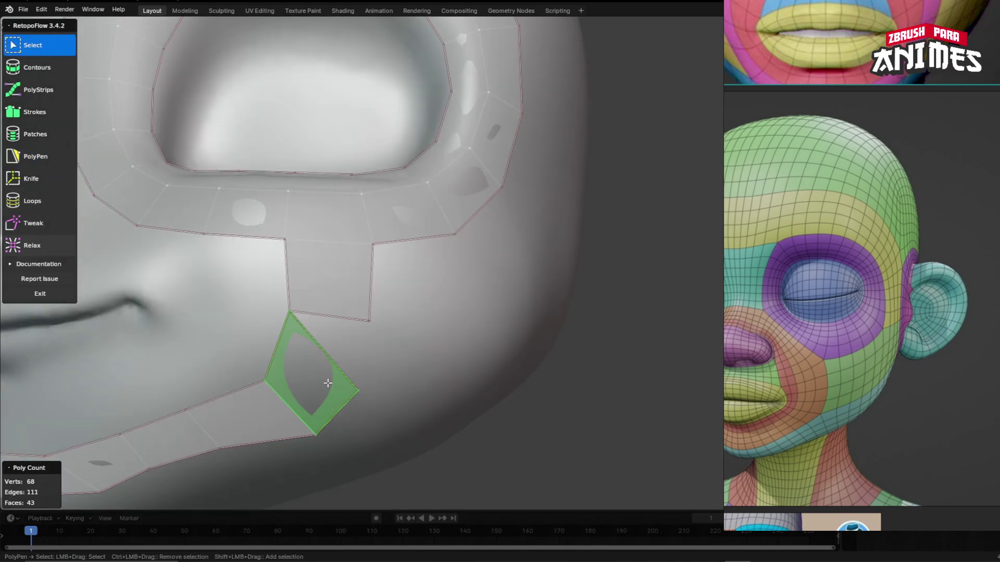
key("Delete")
- Tweak the chin strip's vertices to give its quads more even widths along the jaw
scroll(364, 375, "down", 2)
key("t")
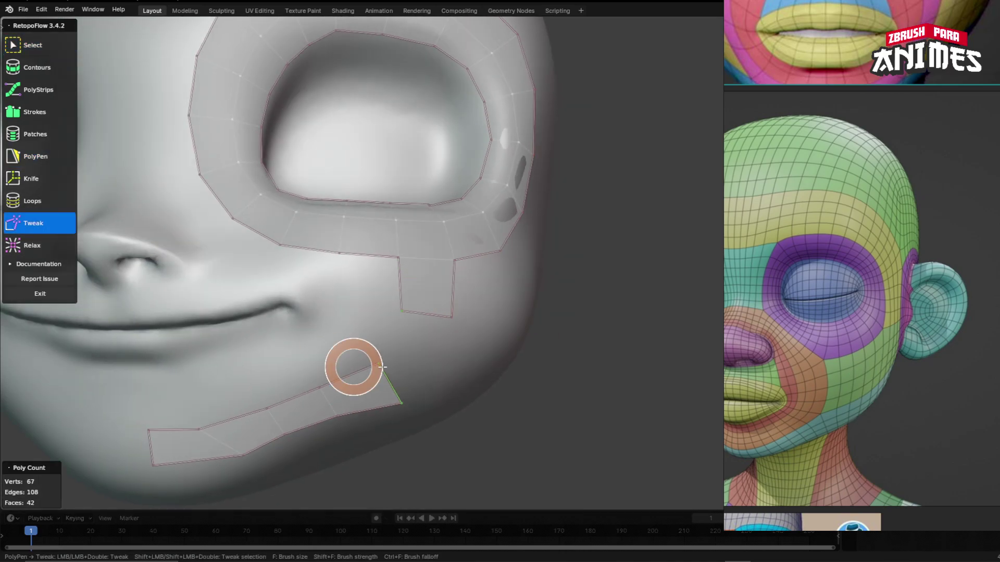
scroll(343, 415, "down", 4)
scroll(334, 407, "up", 2)
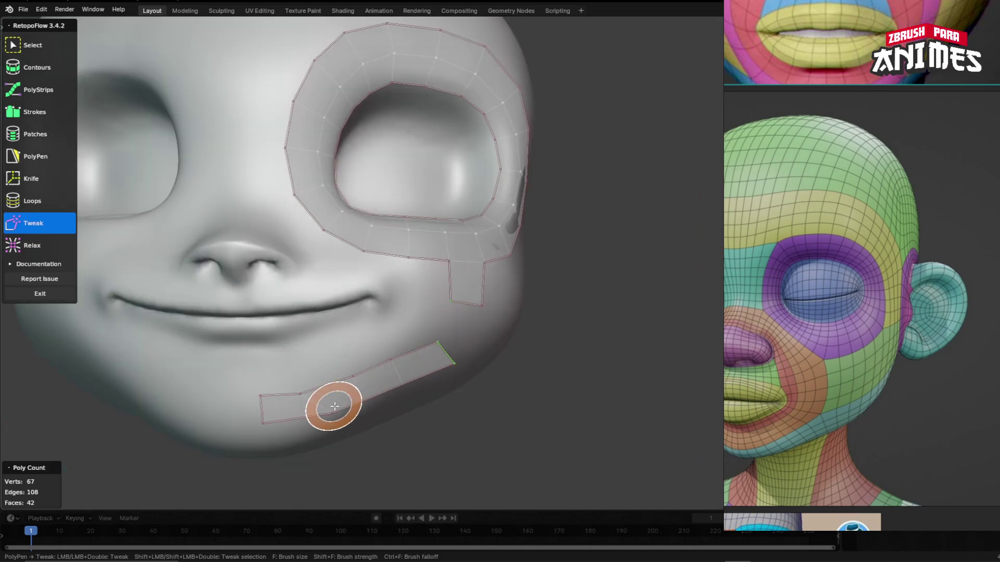
left_click_drag(327, 410, 364, 397)
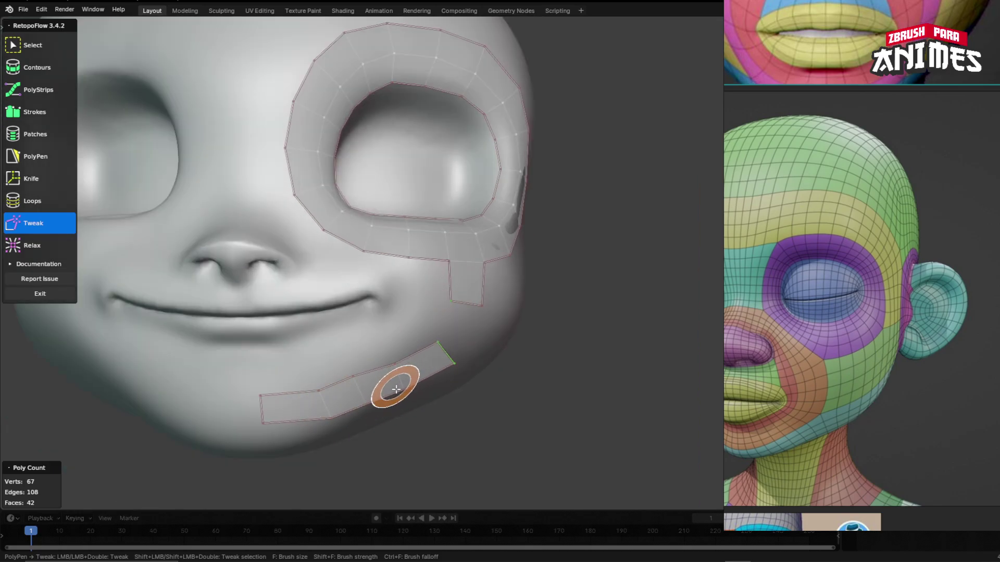
- Bridge the gap between the quad beneath the eye ring and the end of the chin strip with PolyPen
mouse_move(319, 416)
middle_mouse_down()
mouse_move(413, 402)
mouse_move(335, 357)
middle_mouse_up()
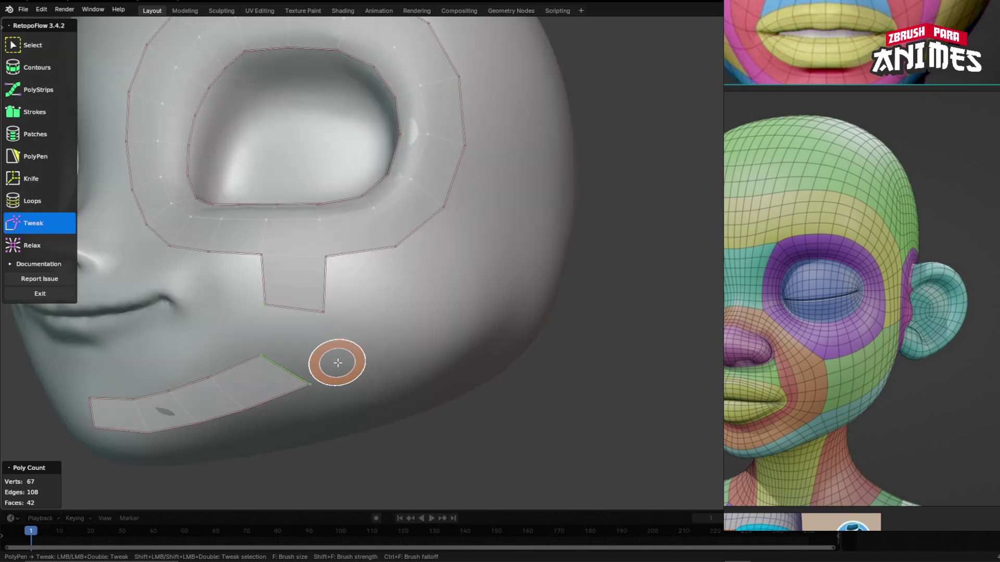
middle_click_drag(271, 332, 209, 336)
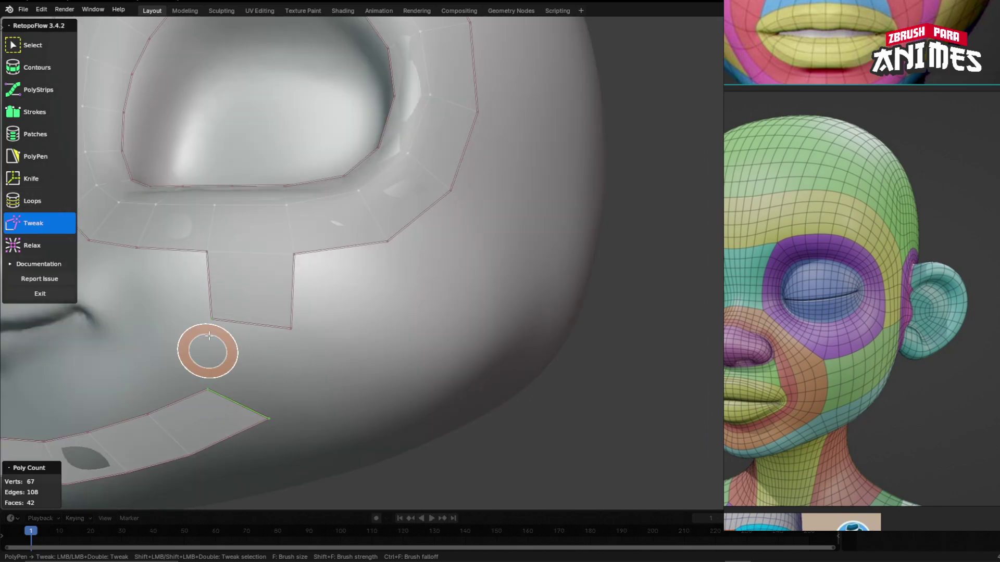
left_click(36, 156)
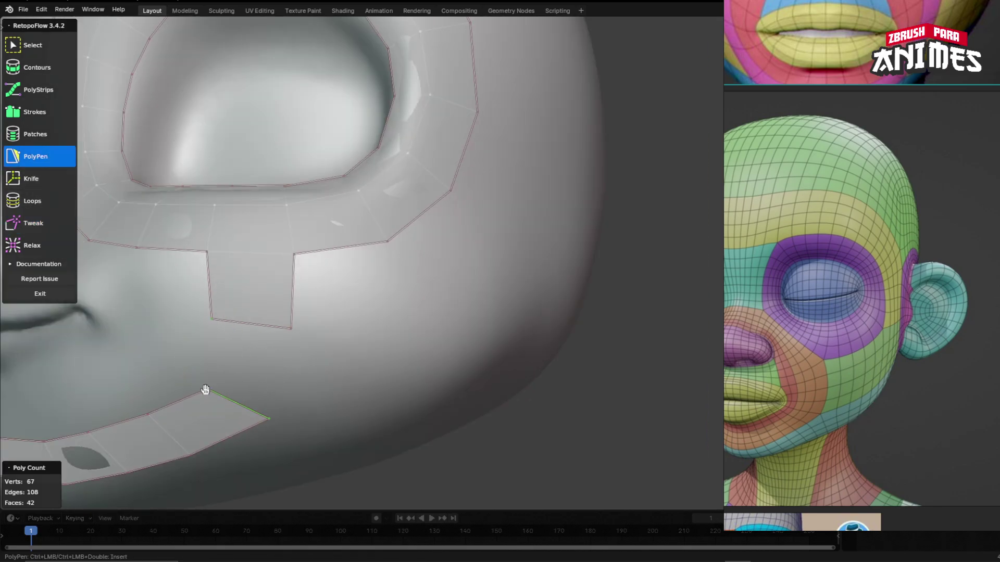
left_click(291, 328, "ctrl")
key("KP_1")
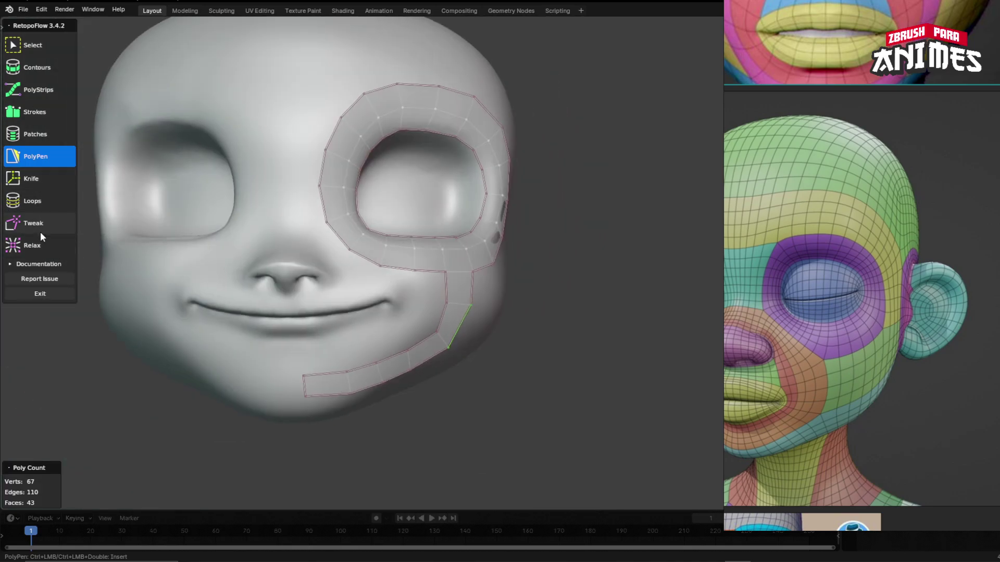
- Split the long quad at the cheek bend and shape the bend's vertices into a smooth curve with Tweak
left_click(41, 232)
scroll(540, 252, "up", 4)
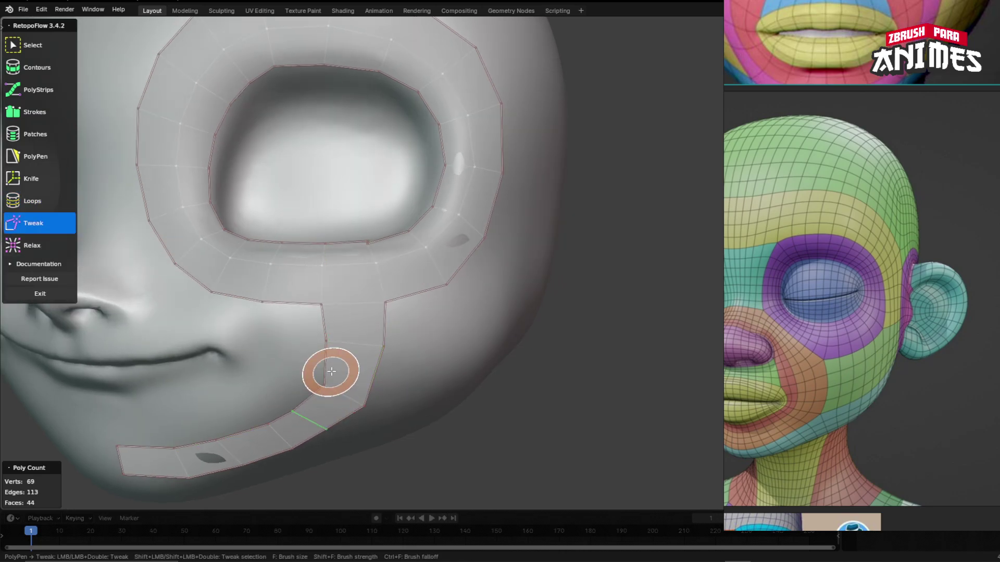
left_click_drag(331, 372, 374, 373)
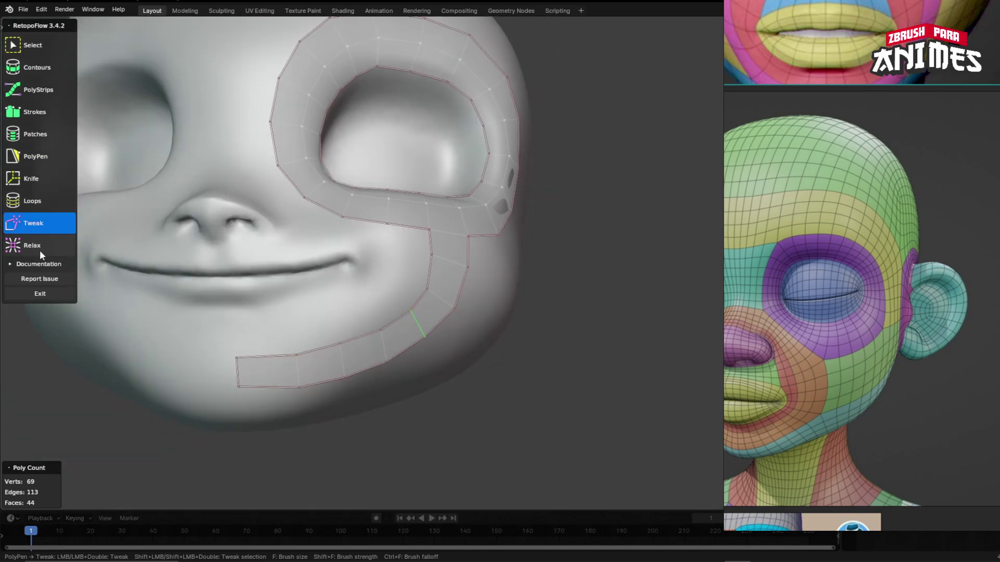
- Add one more quad at the chin end of the strip and straighten its end edge
key("7")
key("5")
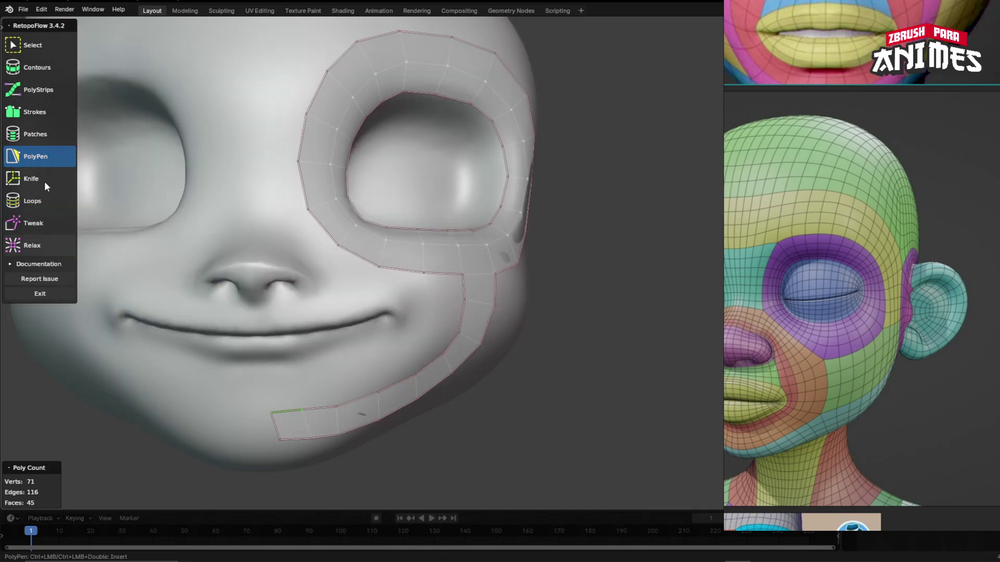
key("8")
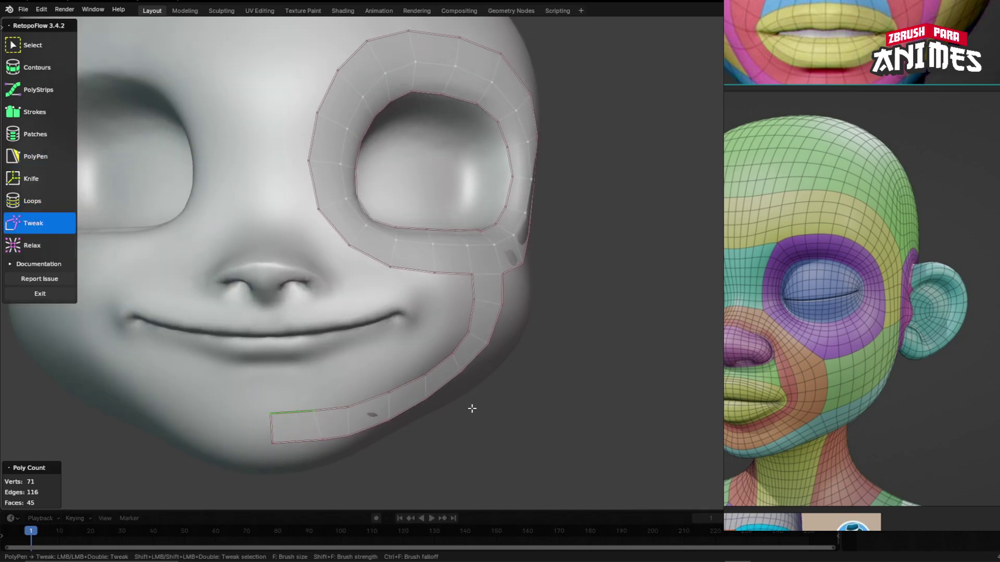
- Tweak the upper and lower vertices near the chin end to space the strip's quads evenly
middle_click_drag(471, 409, 269, 360)
scroll(225, 364, "up", 2)
scroll(228, 391, "up", 2)
middle_click_drag(228, 391, 234, 386)
left_click_drag(233, 342, 250, 339)
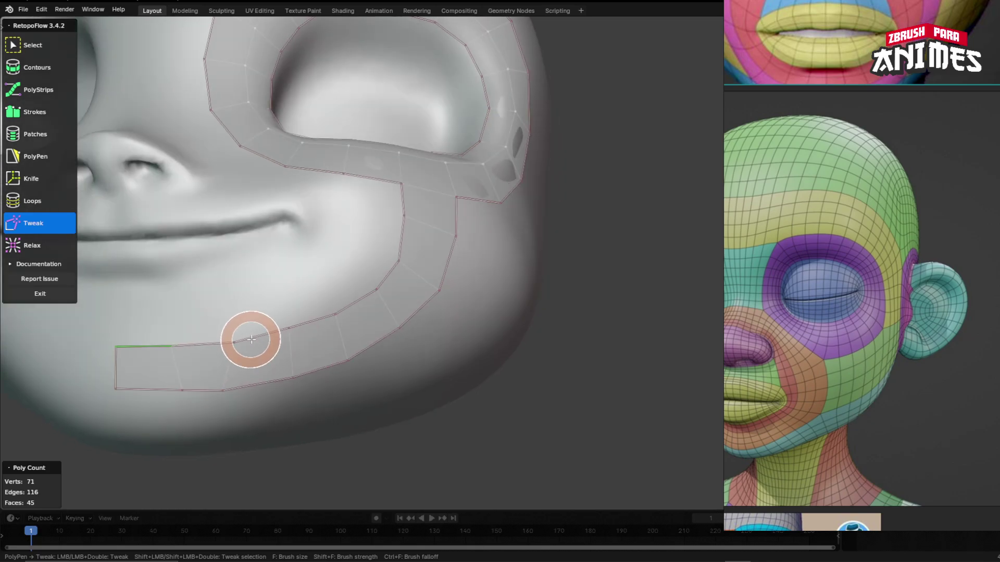
left_click_drag(231, 387, 242, 383)
- Relax the vertices around the cheek bend of the strip between the eye ring and chin
scroll(404, 313, "down", 4)
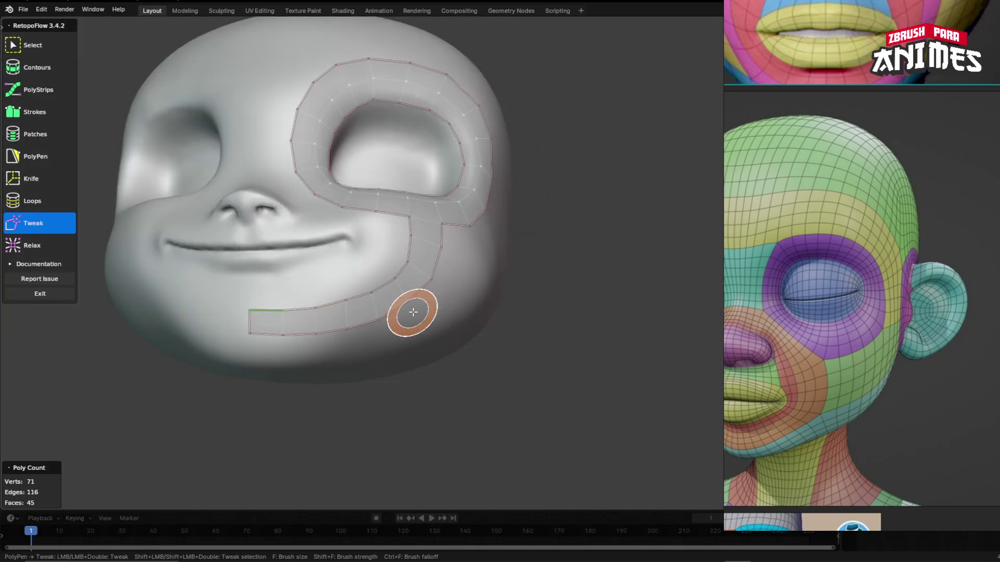
middle_click_drag(405, 312, 329, 319)
scroll(316, 370, "up", 4)
mouse_move(316, 371)
middle_mouse_down()
mouse_move(302, 305)
mouse_move(321, 356)
middle_mouse_up()
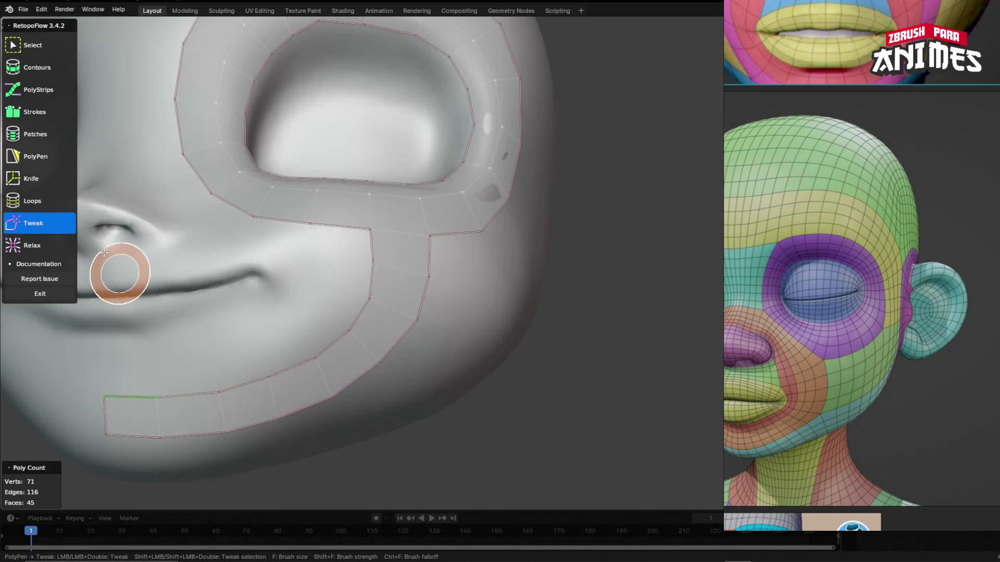
left_click(44, 246)
mouse_move(391, 302)
left_mouse_down()
mouse_move(163, 419)
mouse_move(379, 307)
left_mouse_up()
scroll(309, 372, "down", 2)
mouse_move(255, 380)
middle_mouse_down()
mouse_move(309, 375)
mouse_move(307, 401)
mouse_move(284, 384)
middle_mouse_up()
scroll(809, 416, "down", 3)
- Draw a five-quad PolyStrips strip arching over the nose and down beside the nostril, following the topology references
right_click_drag(878, 349, 824, 276)
scroll(292, 323, "up", 2)
mouse_move(203, 237)
middle_mouse_down("shift")
mouse_move(251, 276)
mouse_move(334, 280)
mouse_move(332, 387)
mouse_move(271, 334)
middle_mouse_up("shift")
left_click(39, 157)
scroll(281, 285, "up", 1)
middle_click_drag(271, 334, 283, 322)
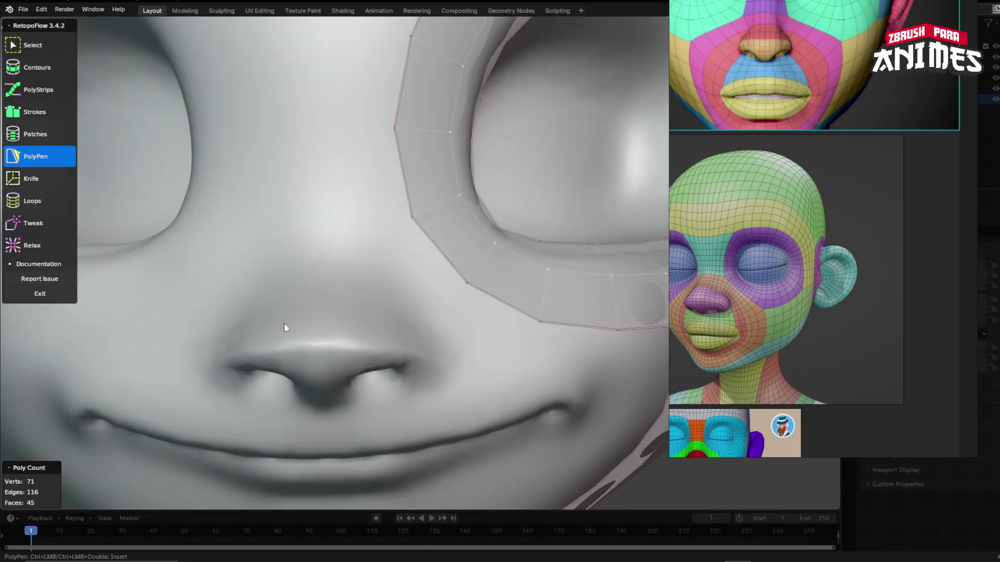
left_click(40, 91)
left_click_drag(331, 293, 321, 293, "ctrl")
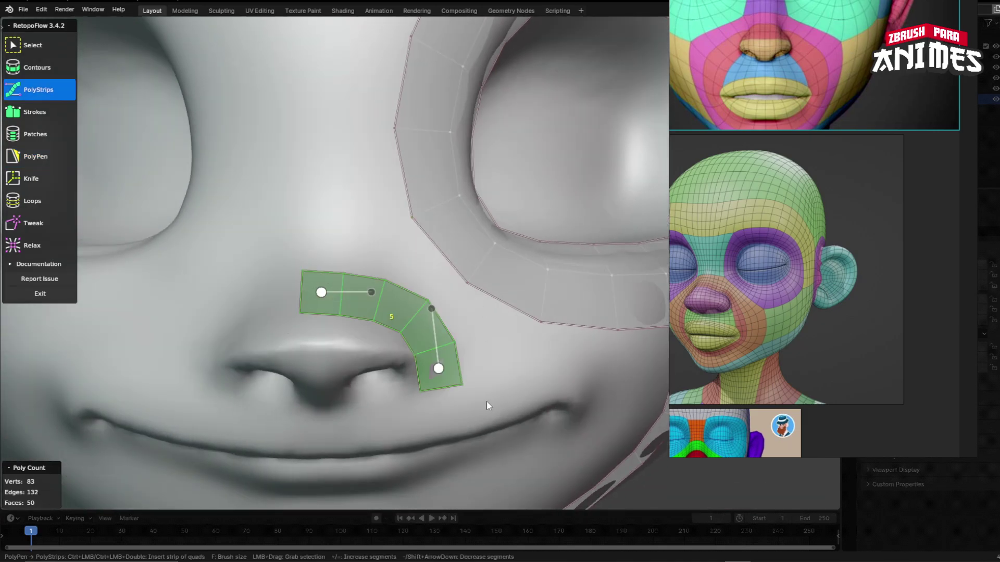
- Undo the five-quad nose strip and draw a nine-quad PolyStrips strip running over the nose, around the nostril and beneath it
mouse_move(486, 401)
middle_mouse_down()
mouse_move(469, 361)
mouse_move(465, 389)
middle_mouse_up()
left_click_drag(463, 367, 481, 364)
middle_click_drag(481, 365, 357, 368)
key("ctrl+z")
key("ctrl+z")
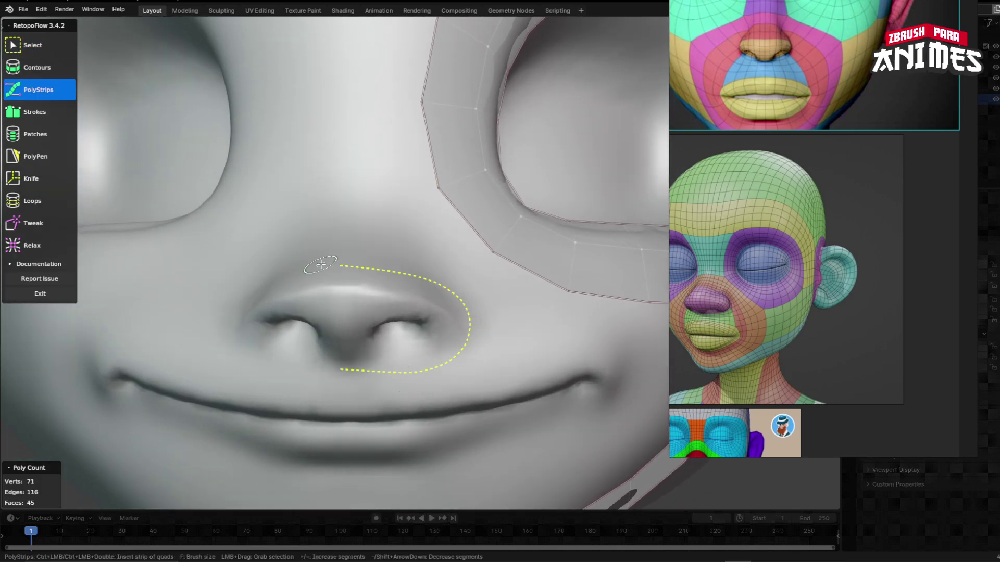
left_click_drag(320, 264, 320, 264, "ctrl")
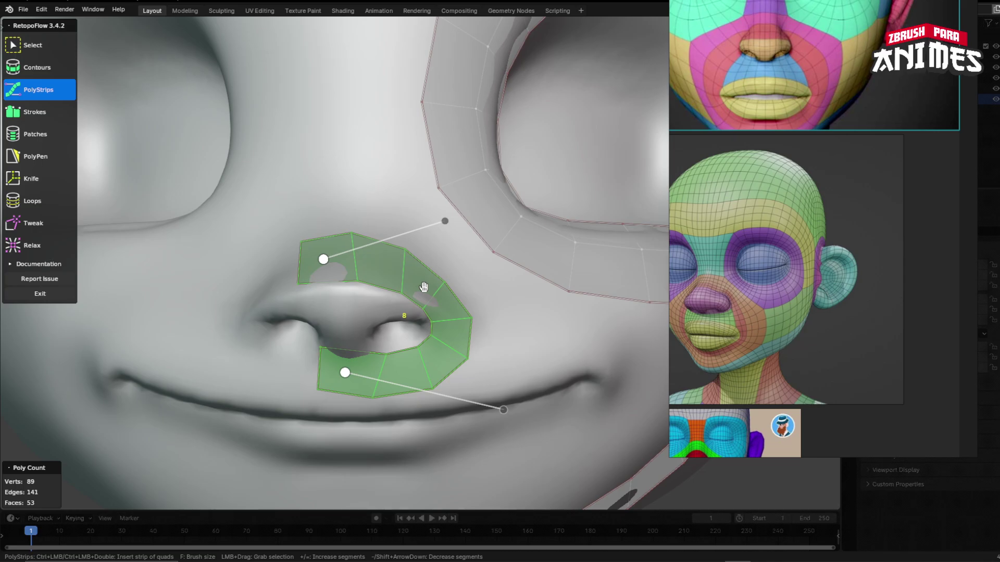
key("equal")
scroll(424, 288, "down", 2)
mouse_move(424, 288)
middle_mouse_down()
mouse_move(388, 302)
mouse_move(420, 297)
middle_mouse_up()
- Tweak the upper vertices of the nose strip to fit along the ridge above the nose tip
left_click(35, 223)
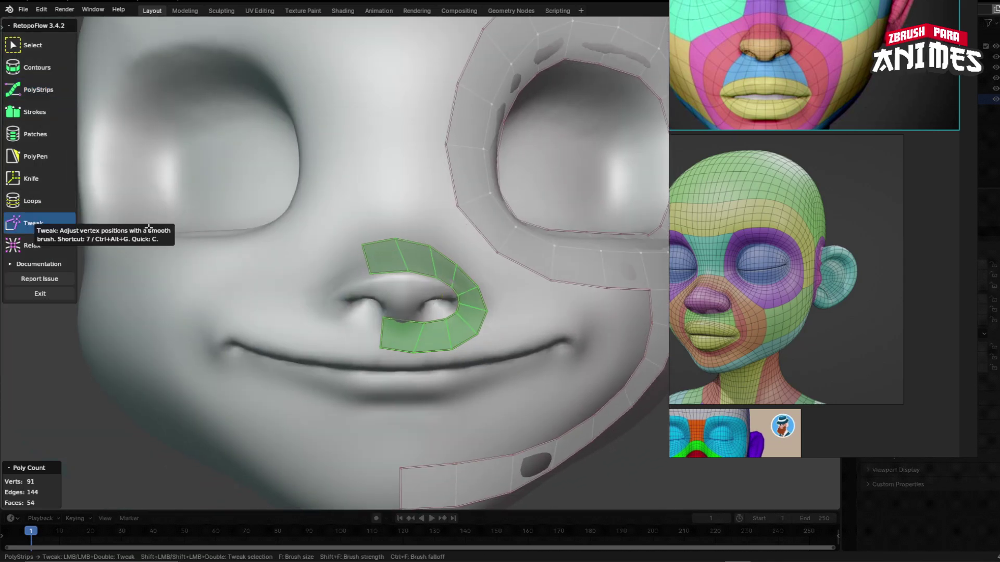
scroll(388, 247, "up", 6)
scroll(388, 247, "down", 8)
middle_click_drag(388, 248, 339, 292)
middle_click_drag(334, 417, 417, 373, "shift")
scroll(416, 372, "up", 2)
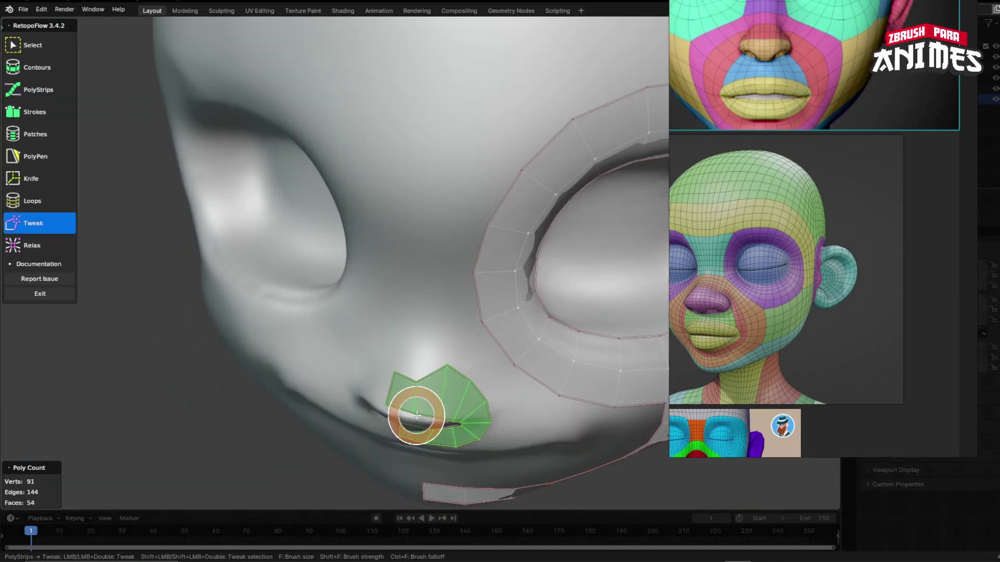
left_click_drag(417, 415, 441, 428)
scroll(471, 397, "up", 3)
middle_click_drag(471, 397, 390, 226)
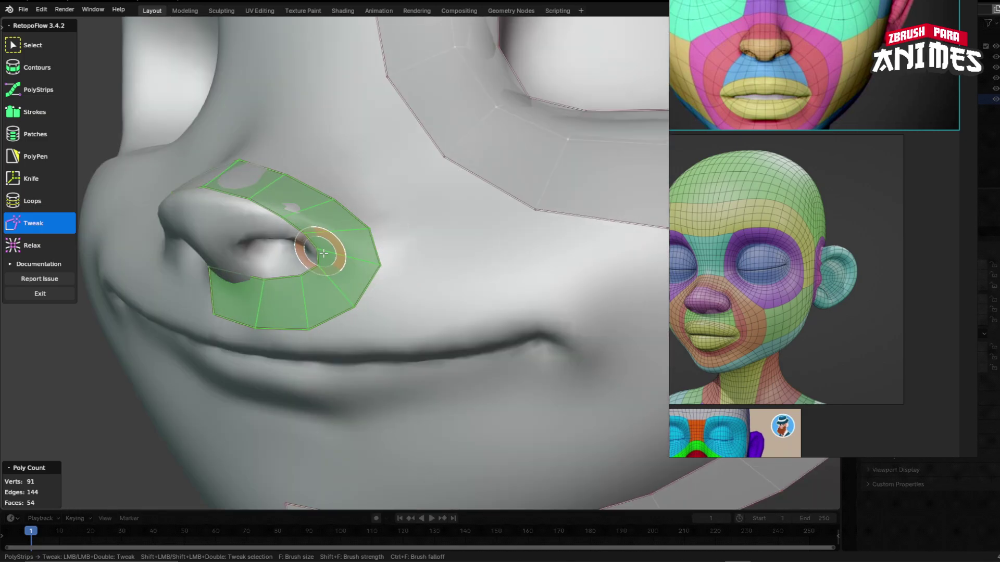
- Tweak the outer and lower vertices of the nose strip to follow the side and underside of the nostril
middle_click_drag(323, 253, 511, 284)
mouse_move(535, 276)
left_mouse_down()
mouse_move(537, 320)
mouse_move(549, 292)
mouse_move(504, 319)
left_mouse_up()
scroll(469, 323, "down", 3)
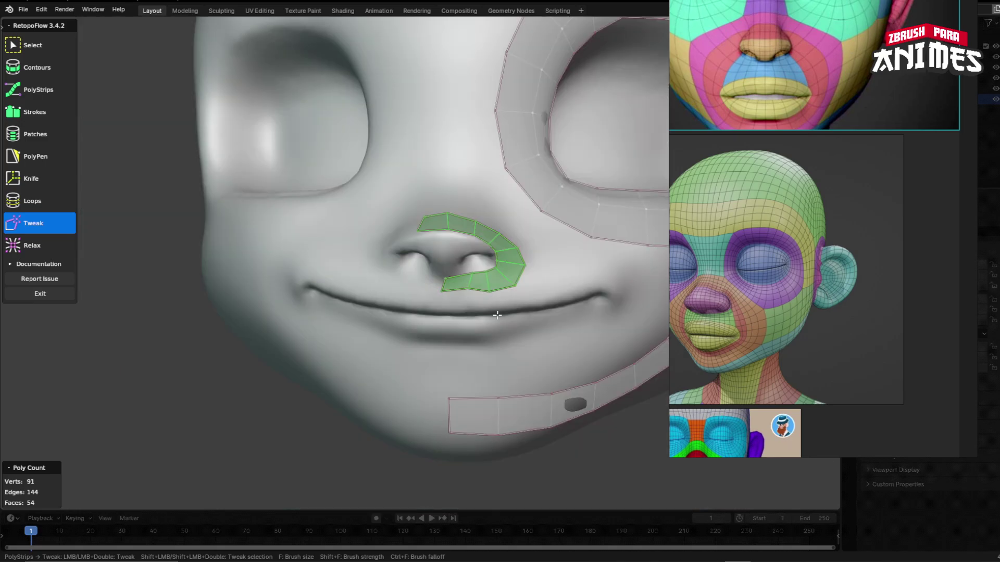
scroll(508, 315, "up", 3)
mouse_move(507, 316)
middle_mouse_down("shift")
mouse_move(481, 271)
mouse_move(404, 277)
middle_mouse_up("shift")
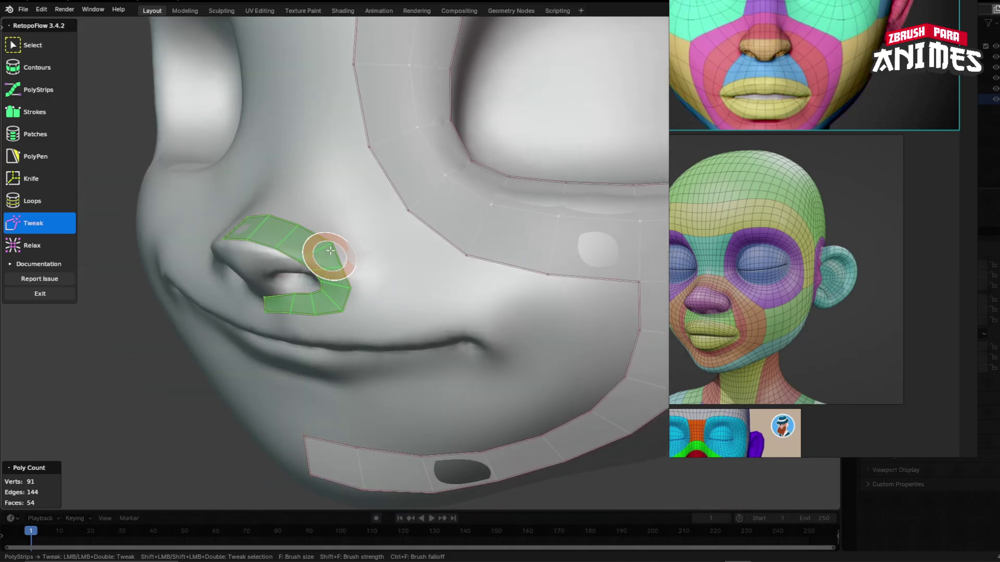
middle_click_drag(311, 270, 425, 253)
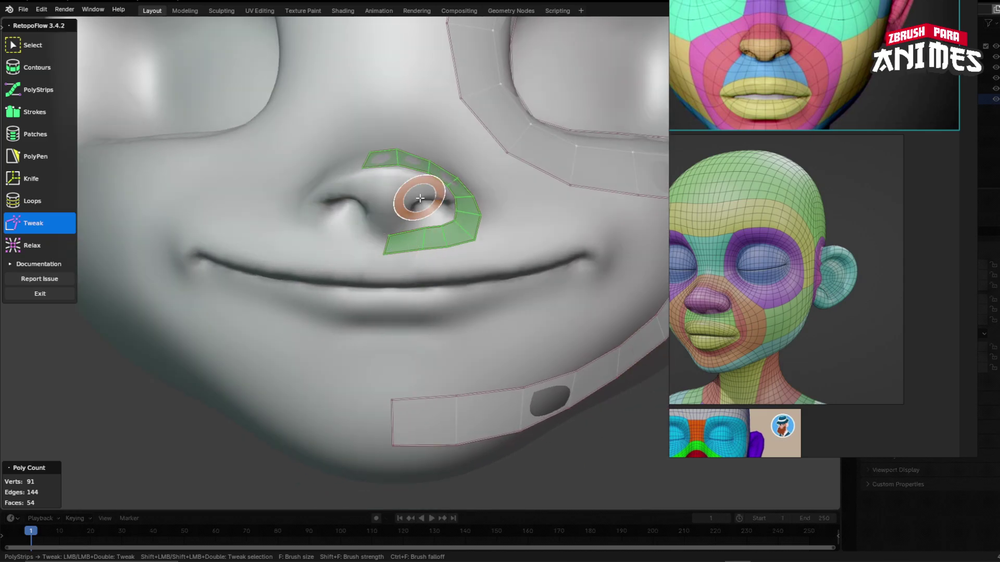
middle_click_drag(420, 198, 382, 268)
scroll(383, 269, "up", 2)
- Delete the end quad at the upper end of the nose strip
left_click(44, 46)
left_click(377, 269)
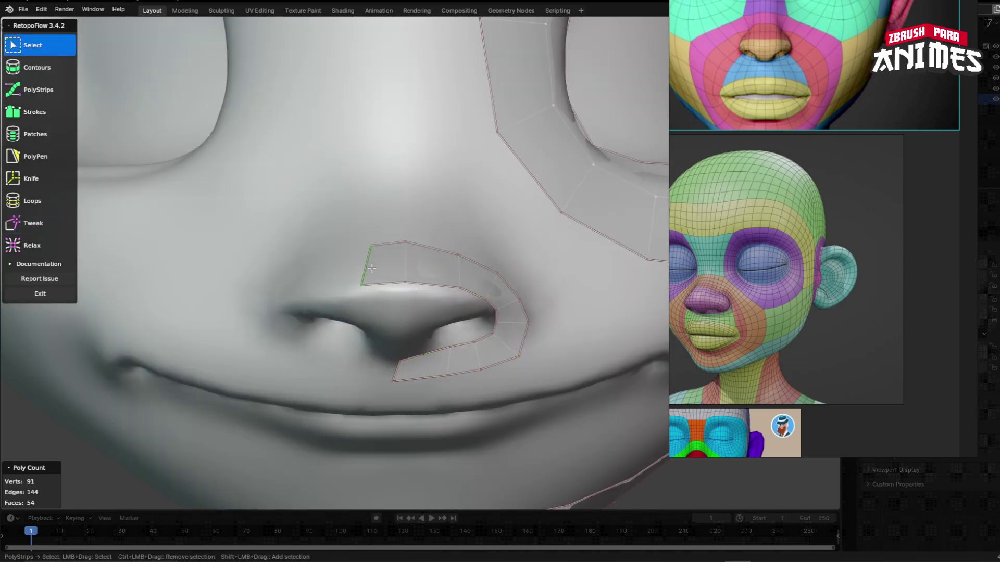
key("x")
left_click(376, 287)
key("ctrl+z")
key("x")
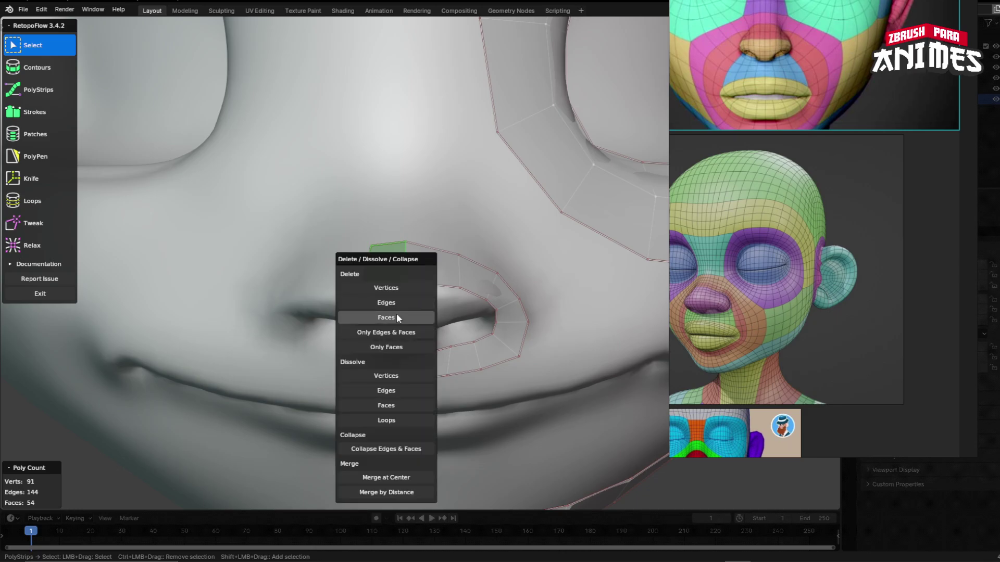
left_click(396, 316)
middle_click_drag(397, 314, 430, 288)
scroll(430, 287, "down", 3)
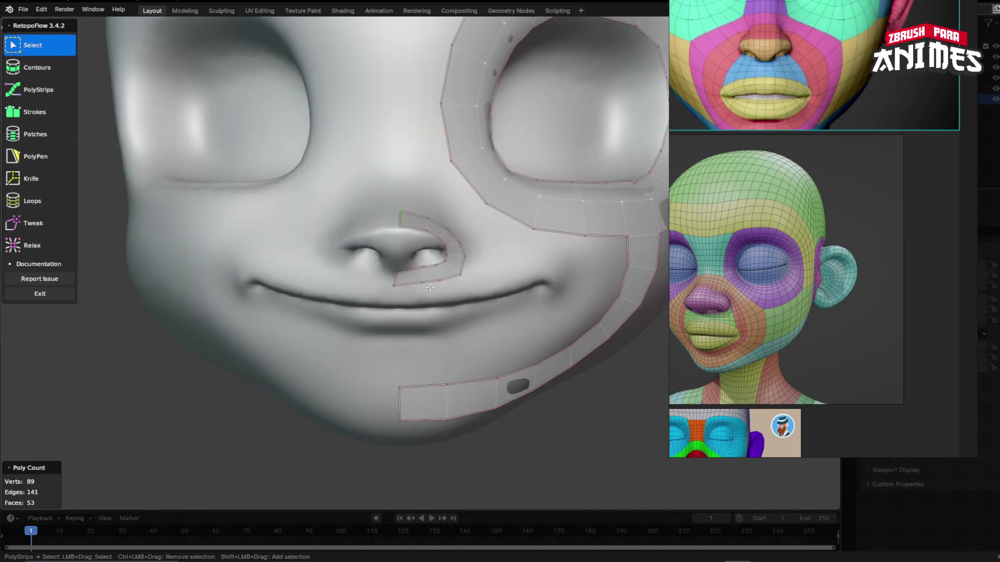
- Tweak the end vertices of the nose strip near the nose's centre line to straighten both ends
left_click(33, 222)
scroll(398, 334, "up", 3)
left_click_drag(392, 296, 418, 323)
scroll(424, 266, "down", 4)
middle_click_drag(428, 239, 430, 312)
scroll(430, 349, "up", 2)
middle_click_drag(417, 388, 364, 382)
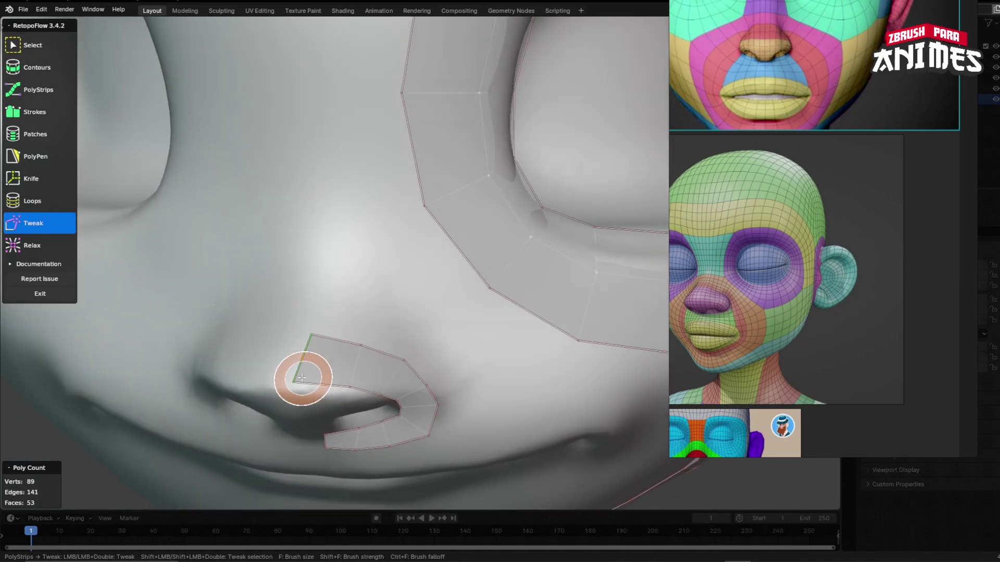
middle_click_drag(324, 345, 421, 308)
middle_click_drag(437, 242, 422, 293)
- Extend the upper end of the nose strip by one quad toward the nose's centre line with PolyPen
left_click(36, 156)
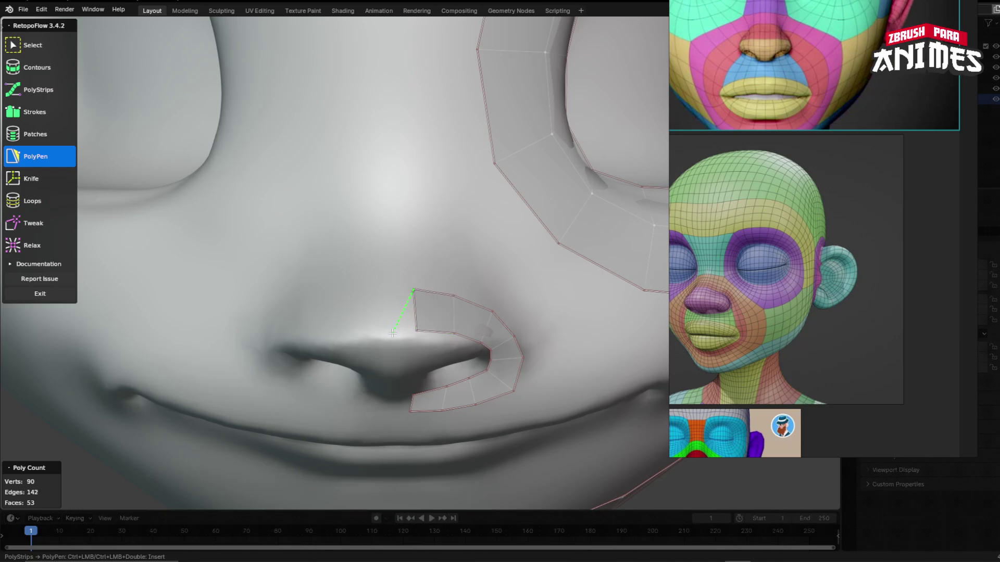
key("ctrl+z")
middle_click_drag(415, 297, 421, 379)
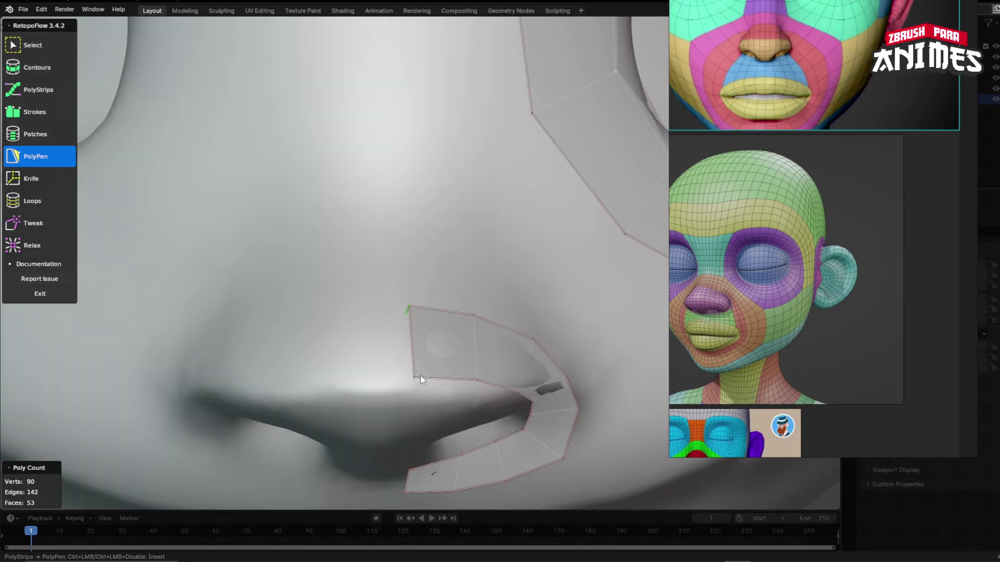
left_click(358, 304, "ctrl")
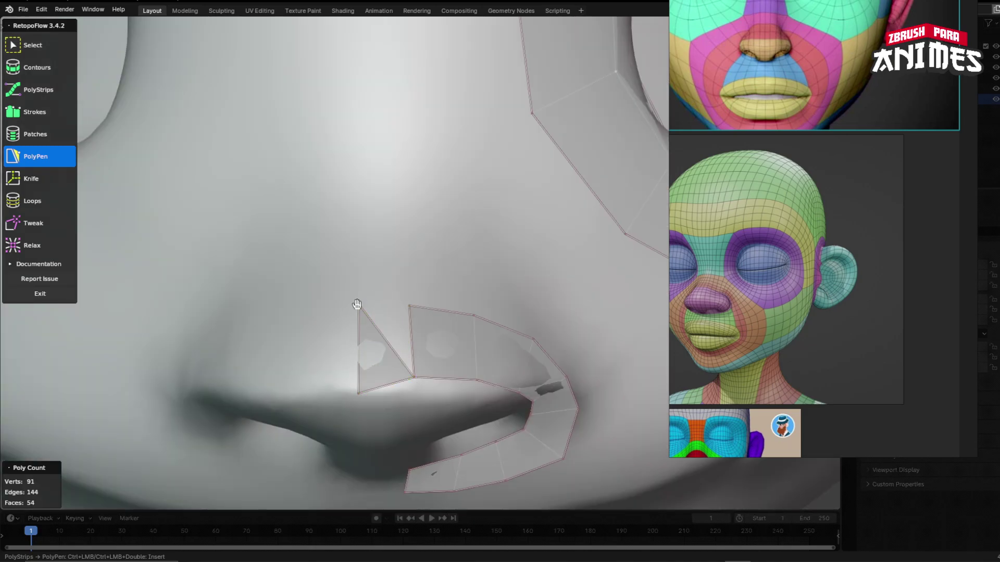
key("ctrl+z")
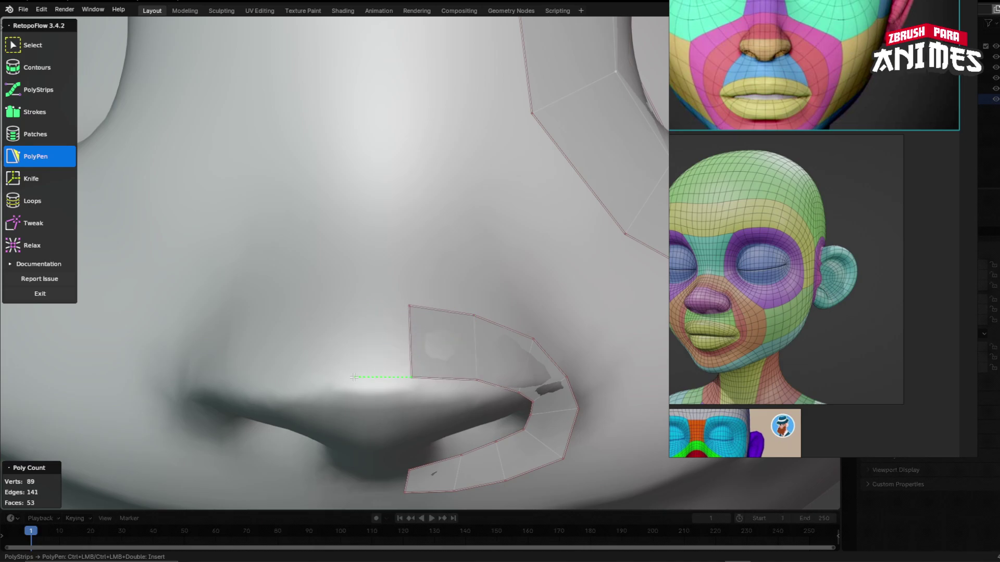
key("ctrl+shift+z")
- Tweak the strip's inner vertices so its edge follows the nose tip's ridge and the outer nostril corner
left_click(32, 226)
mouse_move(315, 368)
middle_mouse_down()
mouse_move(335, 339)
mouse_move(321, 333)
middle_mouse_up()
middle_click_drag(490, 248, 435, 282)
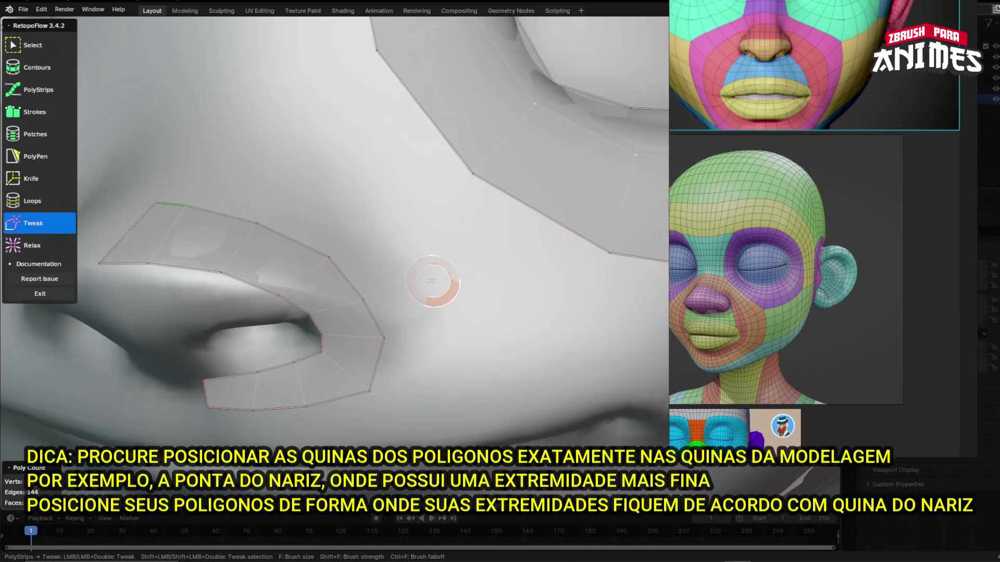
left_click_drag(281, 295, 286, 270)
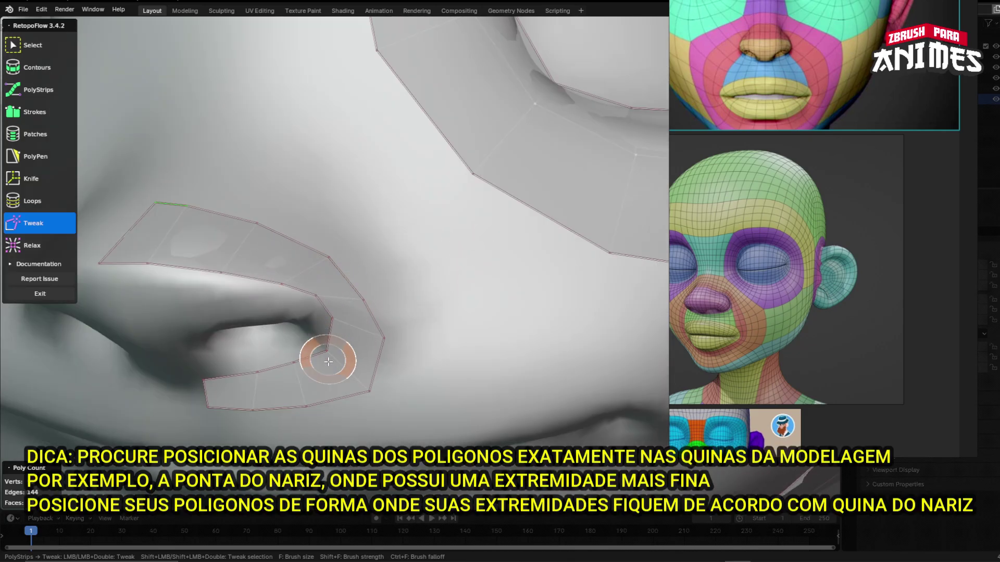
middle_click_drag(301, 385, 273, 341)
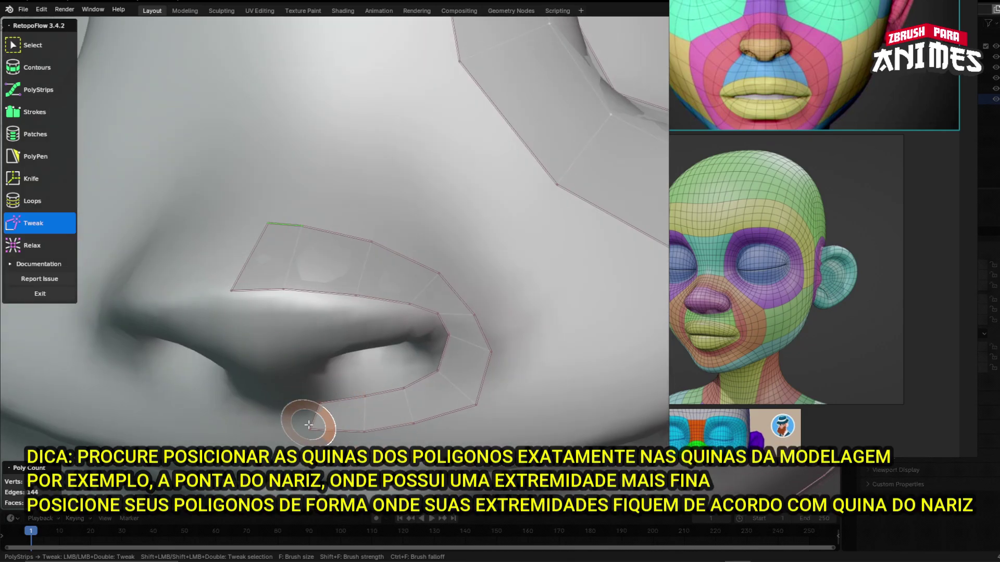
mouse_move(309, 424)
middle_mouse_down()
mouse_move(375, 338)
mouse_move(441, 281)
mouse_move(380, 424)
mouse_move(409, 391)
mouse_move(411, 371)
middle_mouse_up()
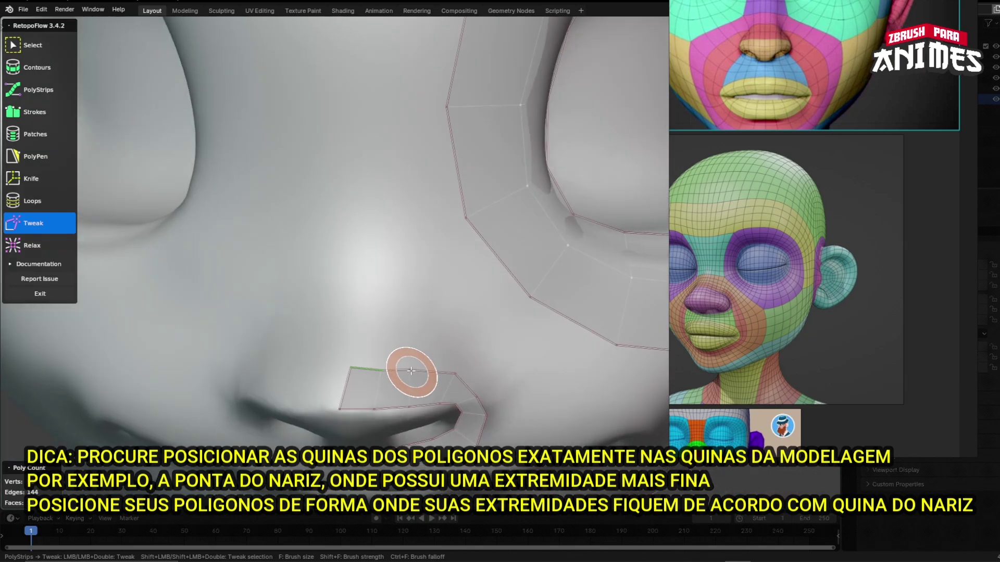
- Tweak the upper end quad's vertices at the nose's centre line to square its end and even out the strip's width
left_click_drag(349, 368, 333, 379)
middle_click_drag(392, 375, 439, 317)
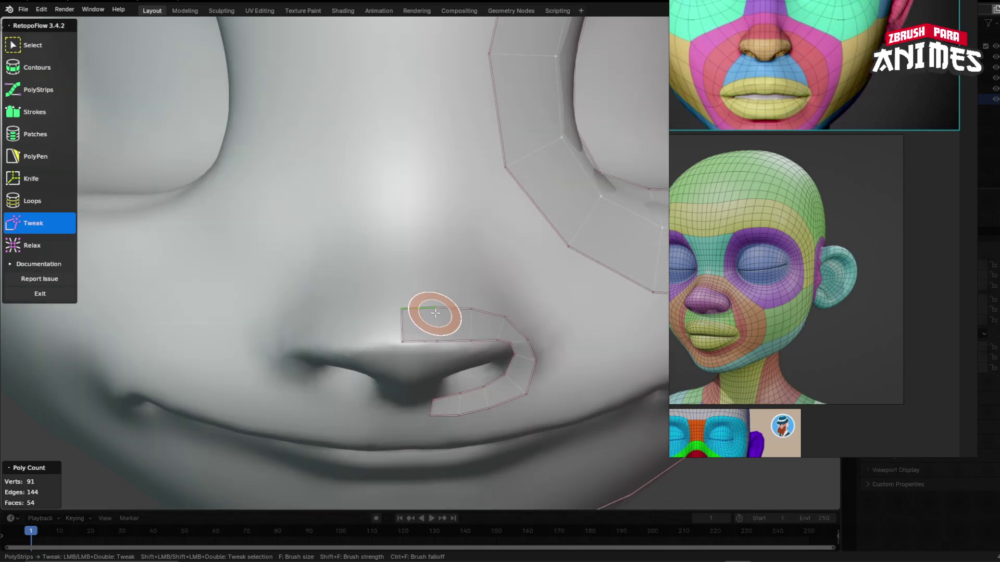
mouse_move(482, 357)
middle_mouse_down()
mouse_move(386, 321)
mouse_move(458, 261)
middle_mouse_up()
scroll(478, 228, "down", 4)
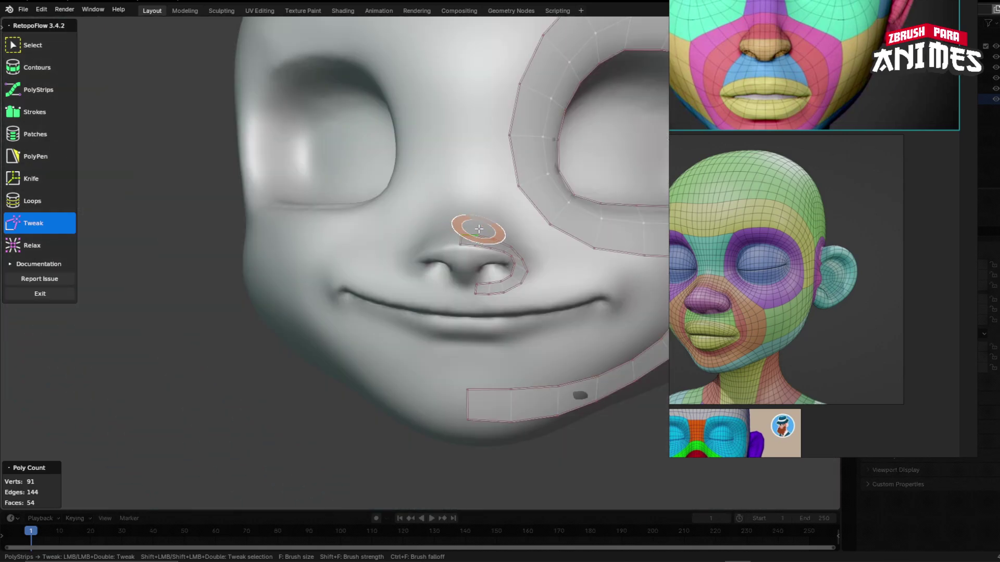
middle_click_drag(478, 227, 404, 257, "shift")
middle_click_drag(370, 295, 398, 302)
scroll(441, 377, "up", 4)
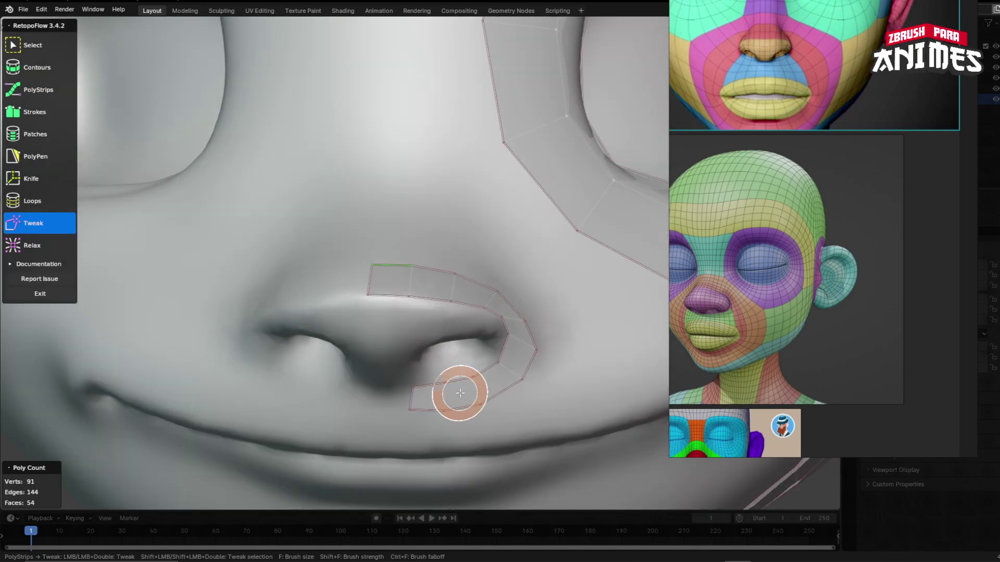
middle_click_drag(509, 348, 286, 255)
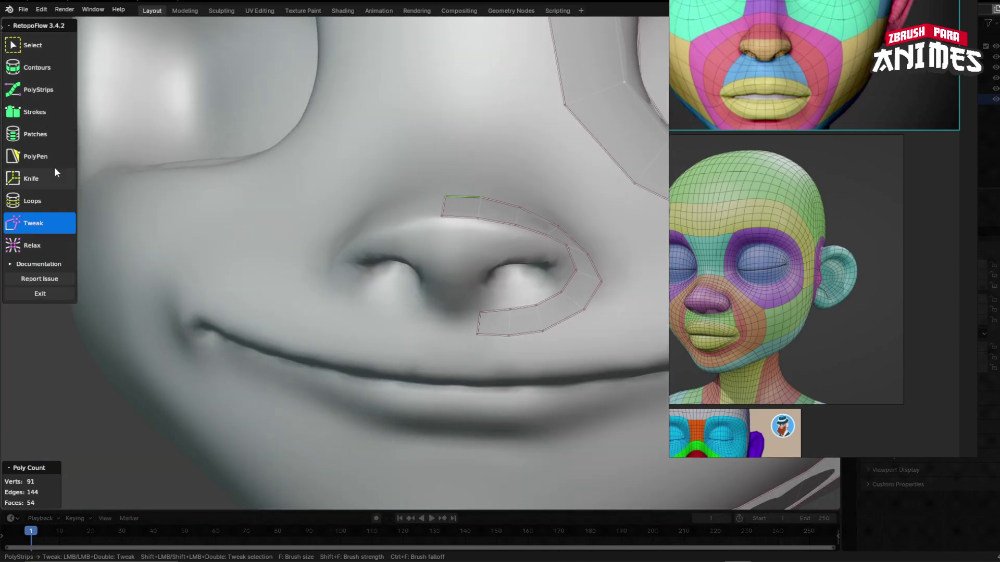
left_click(54, 161)
scroll(467, 312, "up", 2)
middle_click_drag(517, 298, 486, 279)
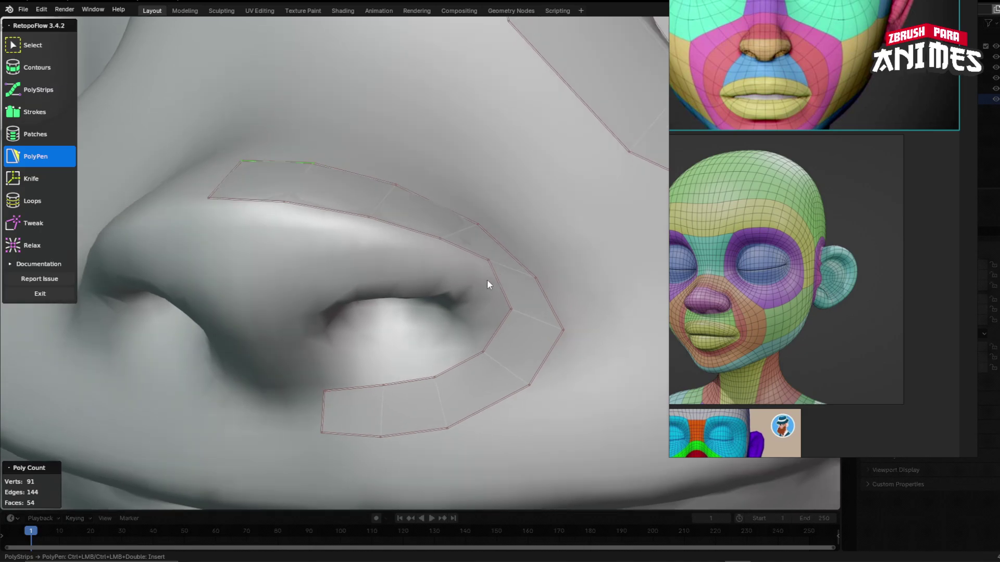
left_click(454, 293)
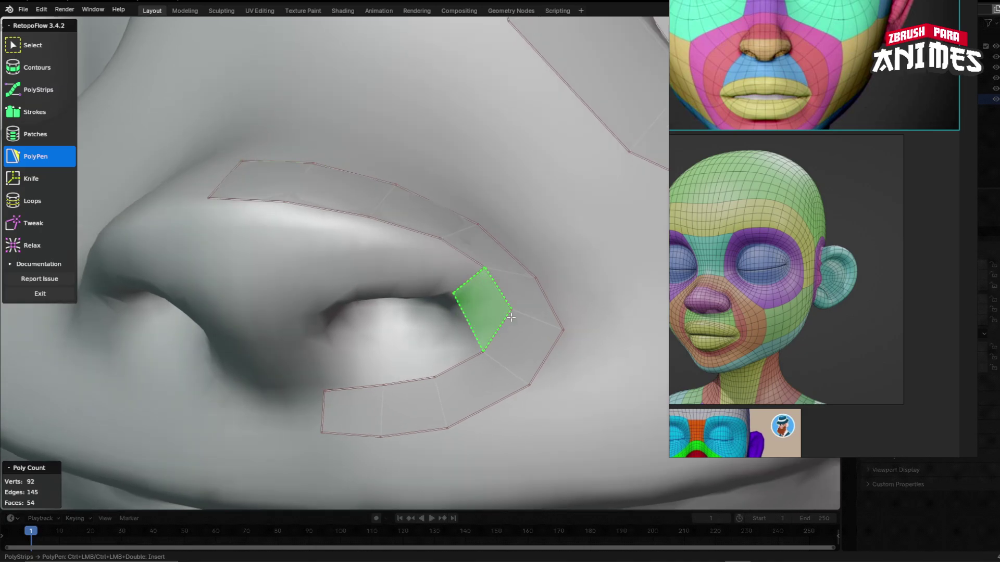
key("ctrl+z")
middle_click_drag(490, 334, 498, 341)
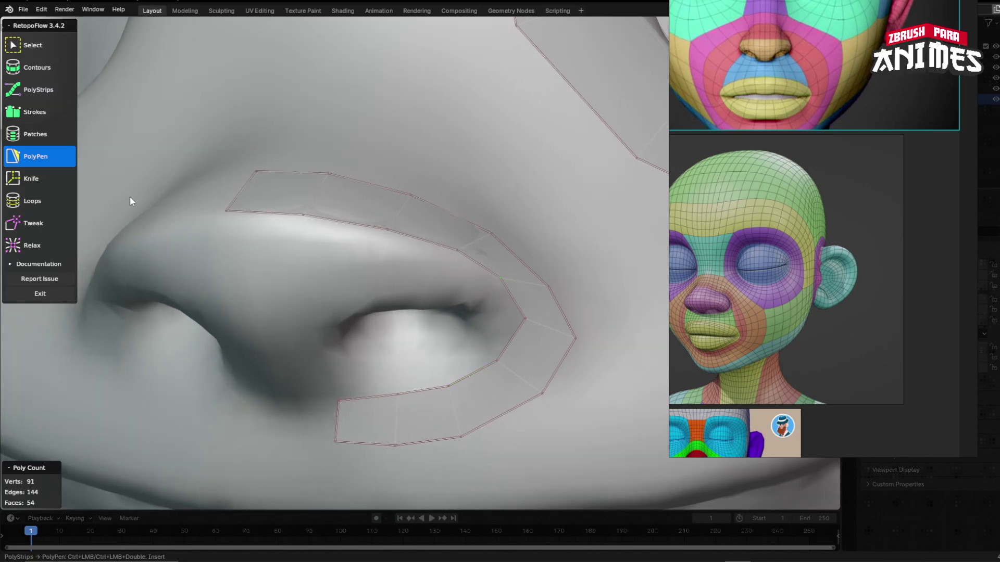
- Draw a PolyStrips strip of five quads across the nostril, joining the strip beneath the nose to the one above it
key("2")
left_click_drag(409, 388, 409, 416)
middle_click_drag(409, 417, 376, 297)
key("7")
left_click(413, 265, "ctrl")
- Tweak the upper vertices of the strip crossing the nostril to fit the nostril's rim
left_click(34, 244)
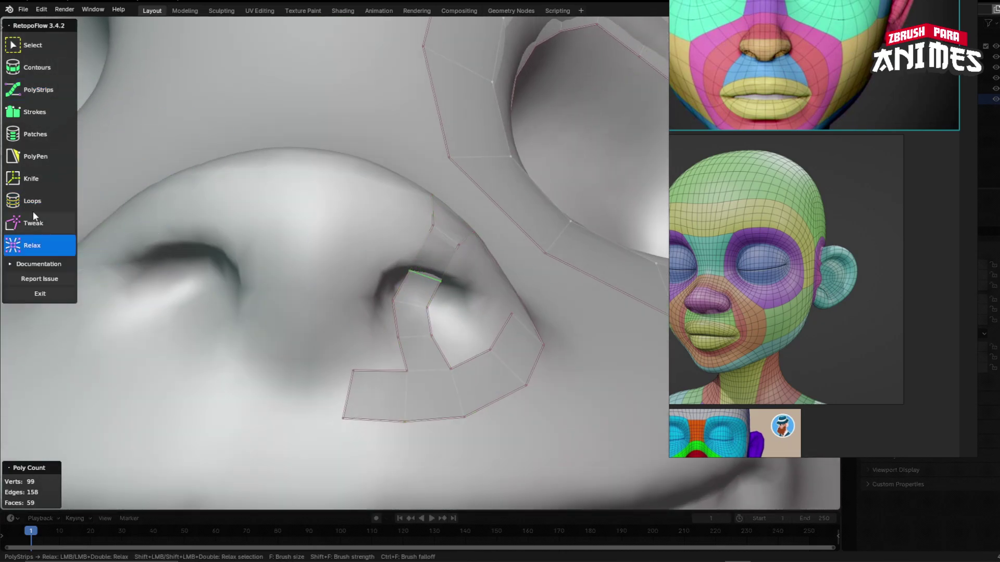
left_click(34, 222)
scroll(411, 270, "up", 2)
left_click_drag(411, 270, 413, 265)
middle_click_drag(459, 275, 439, 291)
middle_click_drag(270, 330, 304, 325)
left_click_drag(307, 325, 322, 323)
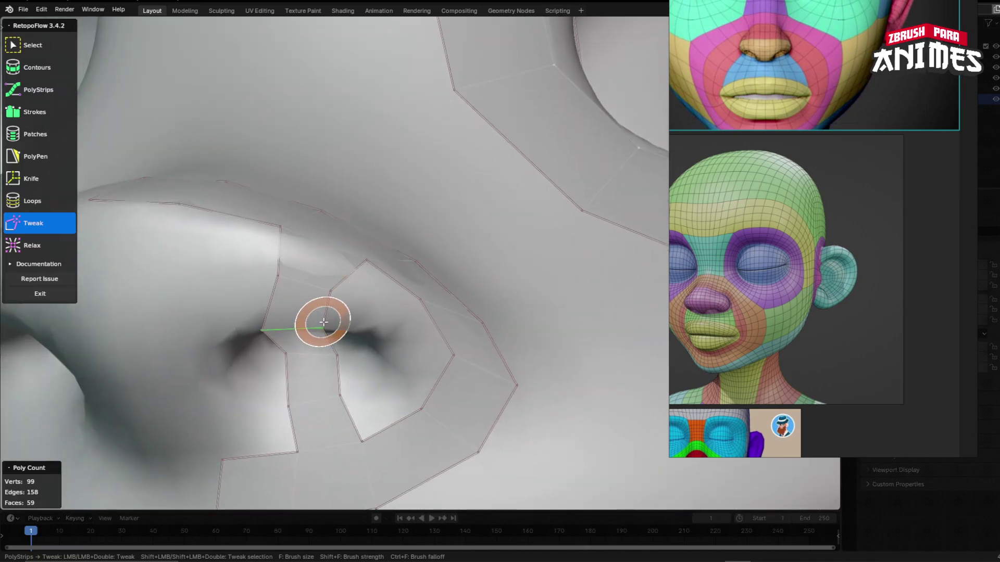
mouse_move(265, 325)
middle_mouse_down()
mouse_move(271, 294)
mouse_move(407, 293)
middle_mouse_up()
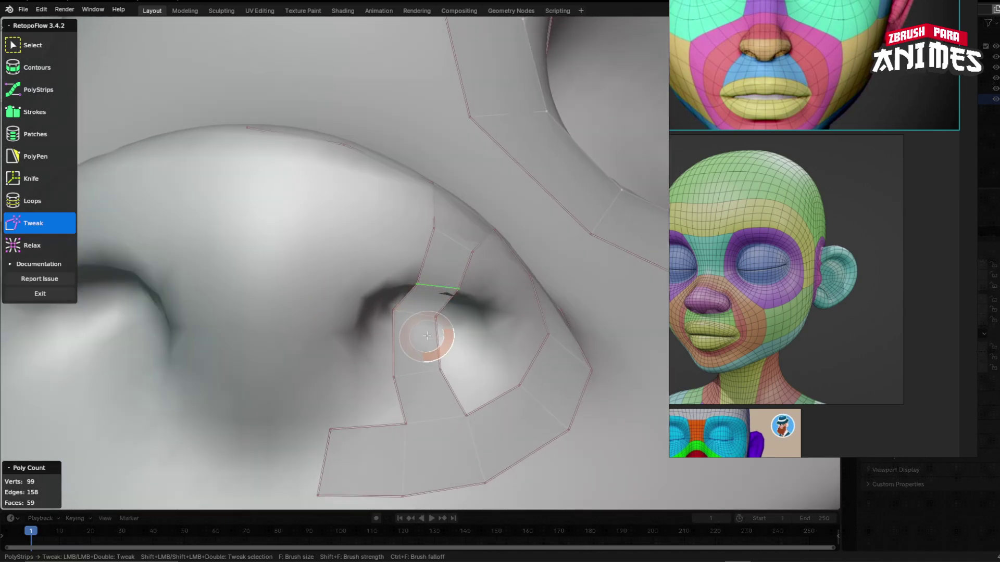
- Even out the lower vertices of the strip crossing the nostril and insert a crosswise edge between them
middle_click_drag(426, 336, 259, 329)
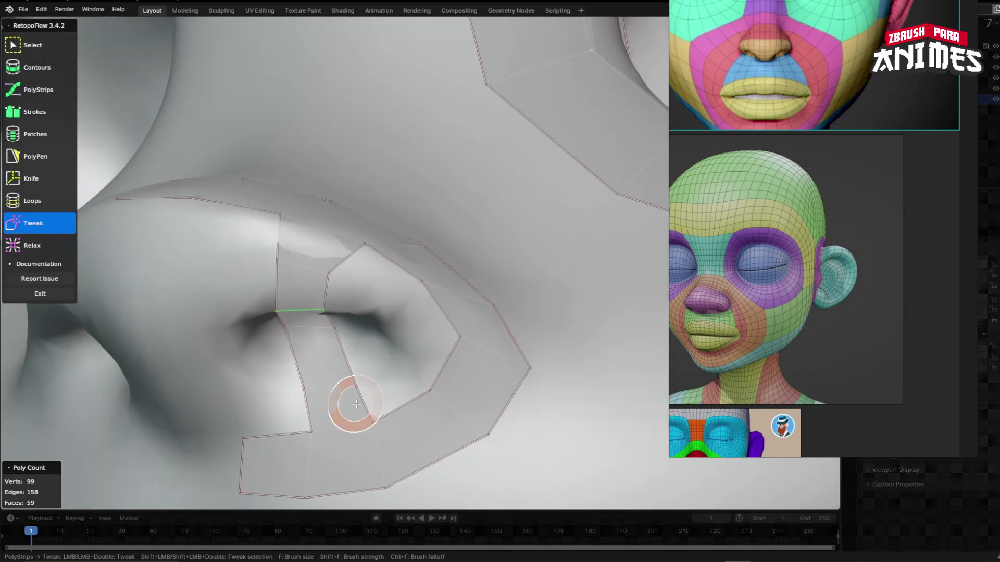
middle_click_drag(307, 394, 323, 376)
middle_click_drag(378, 292, 360, 302)
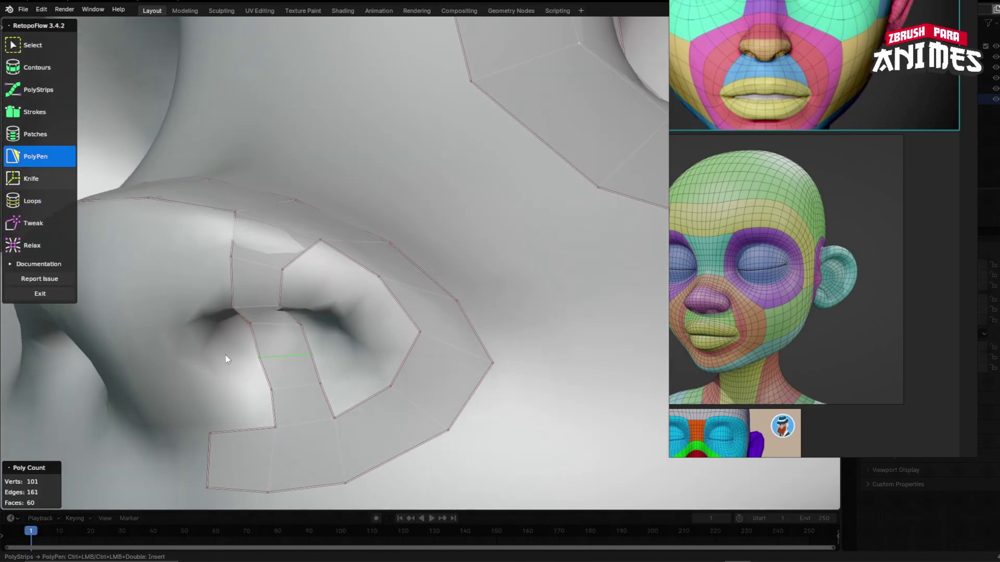
middle_click_drag(226, 359, 482, 313, "shift")
scroll(466, 404, "down", 7)
scroll(432, 370, "up", 5)
scroll(354, 229, "up", 4)
- Tweak the nostril strip's vertices into the nostril opening and insert another crosswise edge below the rim
key("8")
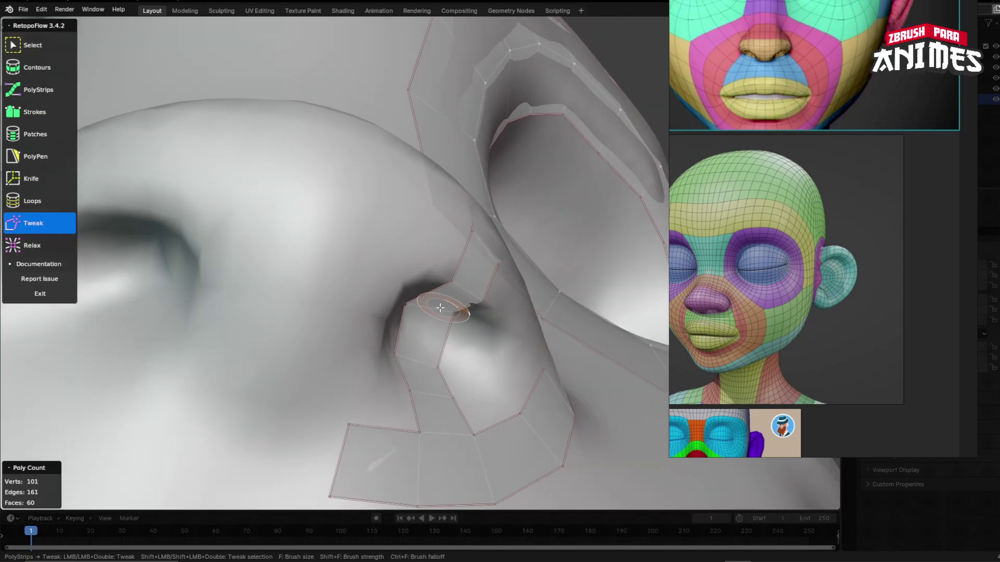
middle_click_drag(417, 302, 361, 383)
key("7")
left_click(39, 157)
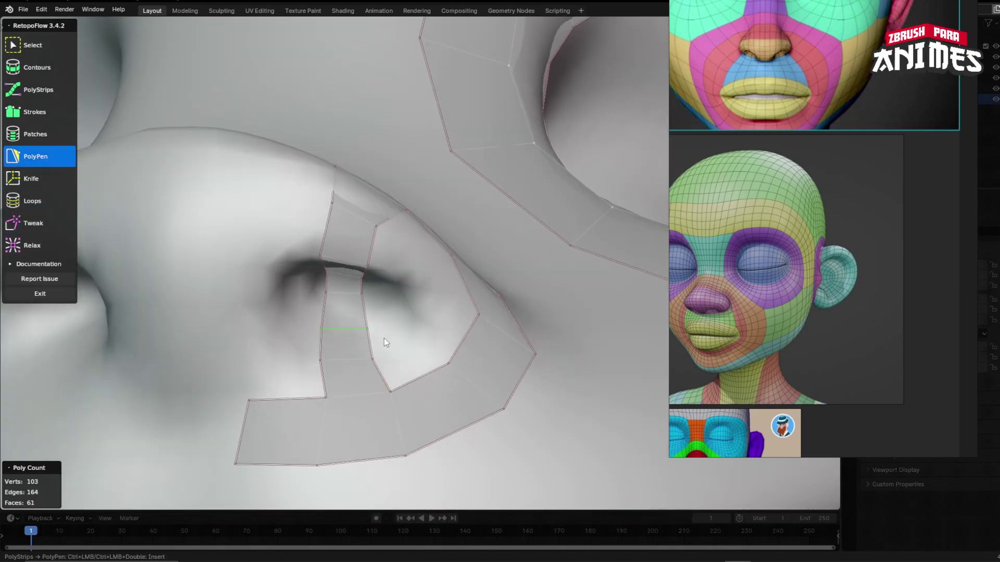
middle_click_drag(384, 339, 363, 349)
- Draw a curved PolyStrips strip around the nostril's outer rim, from the upper strip to the crossing strip, and tweak its vertices
left_click(39, 90)
left_click_drag(235, 316, 296, 328, "ctrl")
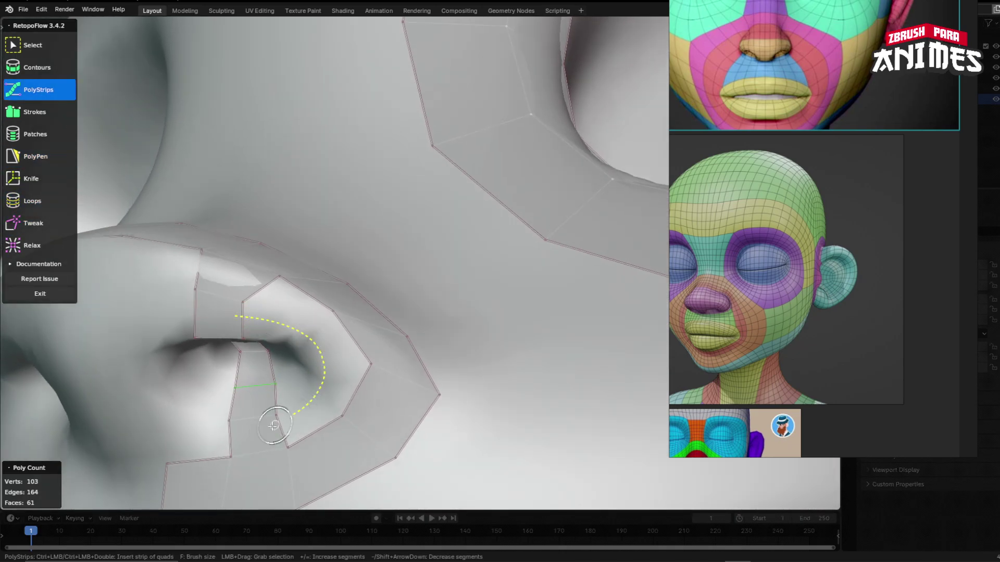
left_click_drag(274, 426, 257, 435, "ctrl")
middle_click_drag(313, 386, 355, 376)
left_click(38, 156)
mouse_move(427, 388)
middle_mouse_down()
mouse_move(390, 399)
mouse_move(384, 328)
mouse_move(268, 310)
middle_mouse_up()
key("8")
middle_click_drag(417, 446, 368, 450)
middle_click_drag(371, 382, 405, 402)
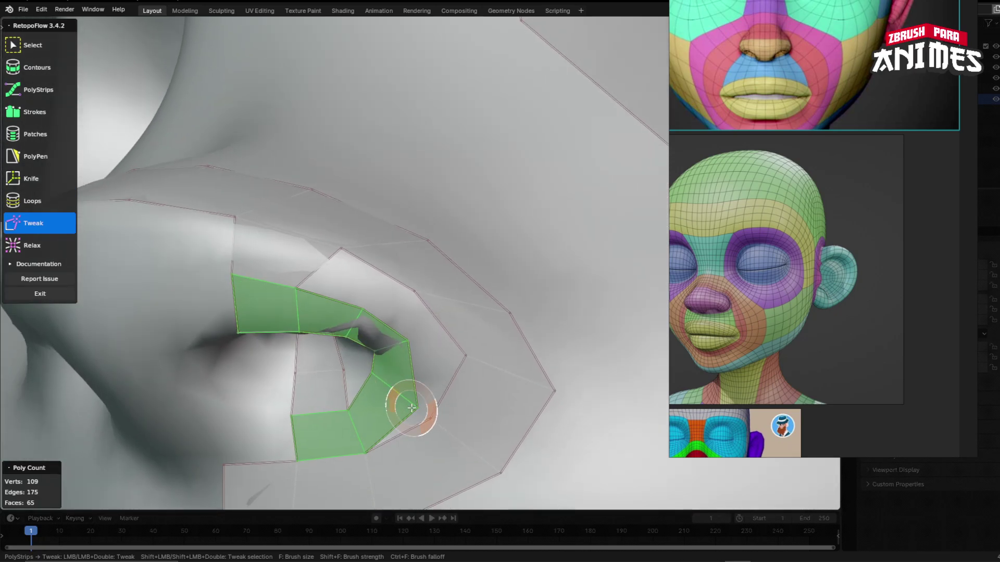
- Delete the face linking the lower end of the nostril's outer rim strip to the strip crossing the nostril
middle_click_drag(390, 438, 420, 390)
key("0")
left_click(385, 424)
key("x")
left_click(383, 424)
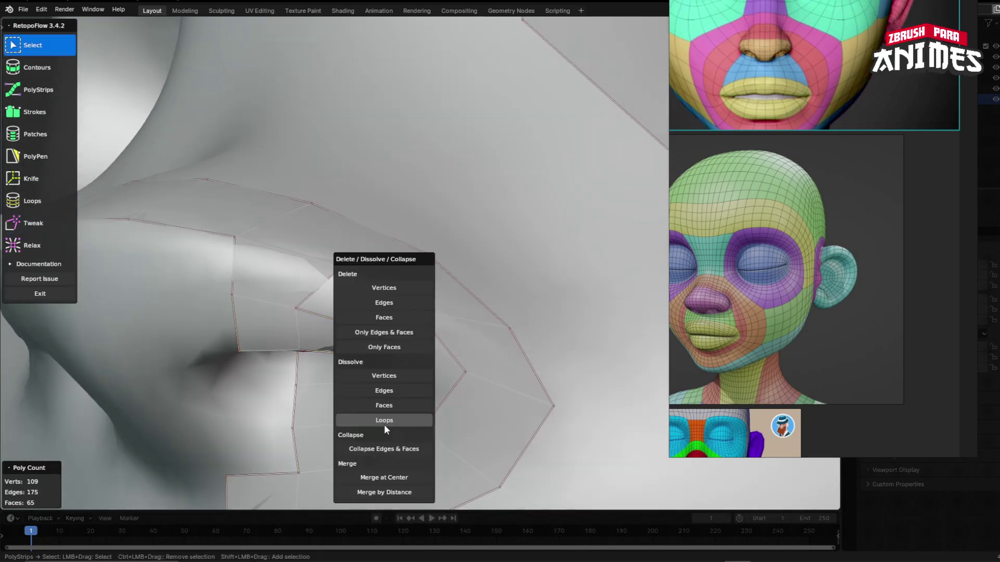
- Tweak the open lower end of the outer rim strip to fit the nostril's rim
key("8")
middle_click_drag(103, 214, 477, 253)
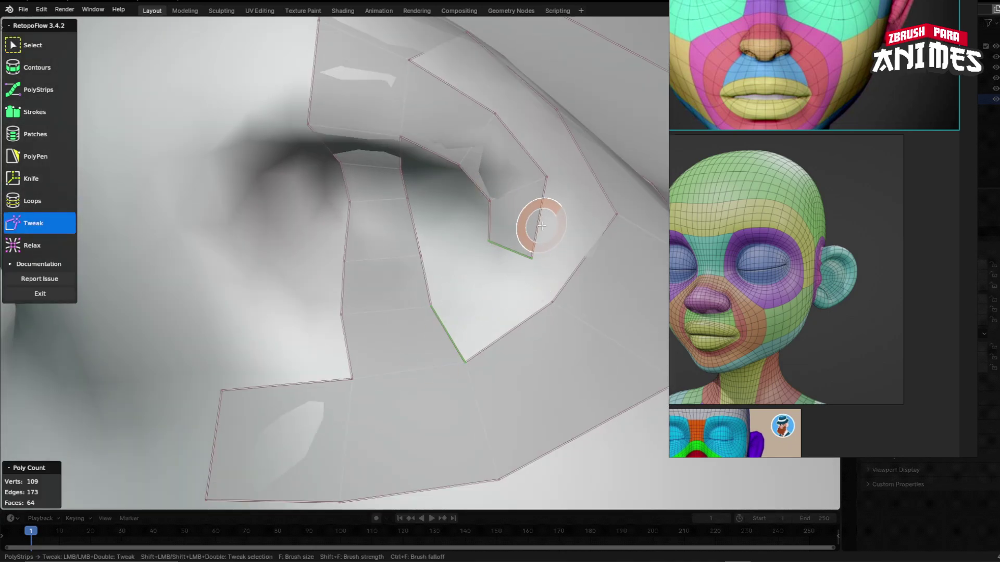
middle_click_drag(542, 225, 514, 252)
middle_click_drag(433, 286, 393, 277)
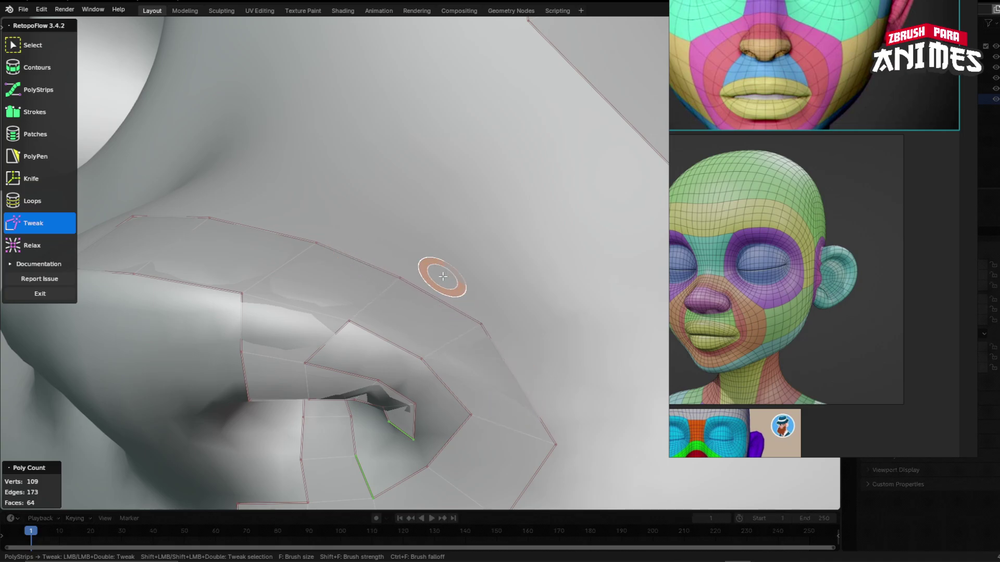
mouse_move(511, 417)
middle_mouse_down()
mouse_move(476, 367)
mouse_move(477, 435)
mouse_move(434, 347)
middle_mouse_up()
- Insert a crosswise edge in the nose loop beneath the nostril and fill the first gap beside the rim strip with a PolyPen quad
key("7")
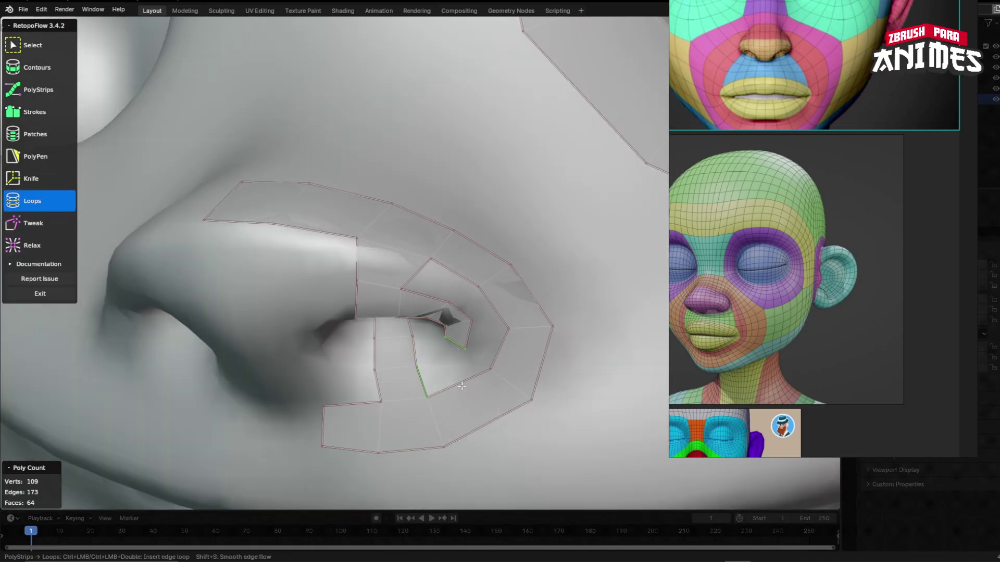
key("5")
scroll(485, 337, "up", 3)
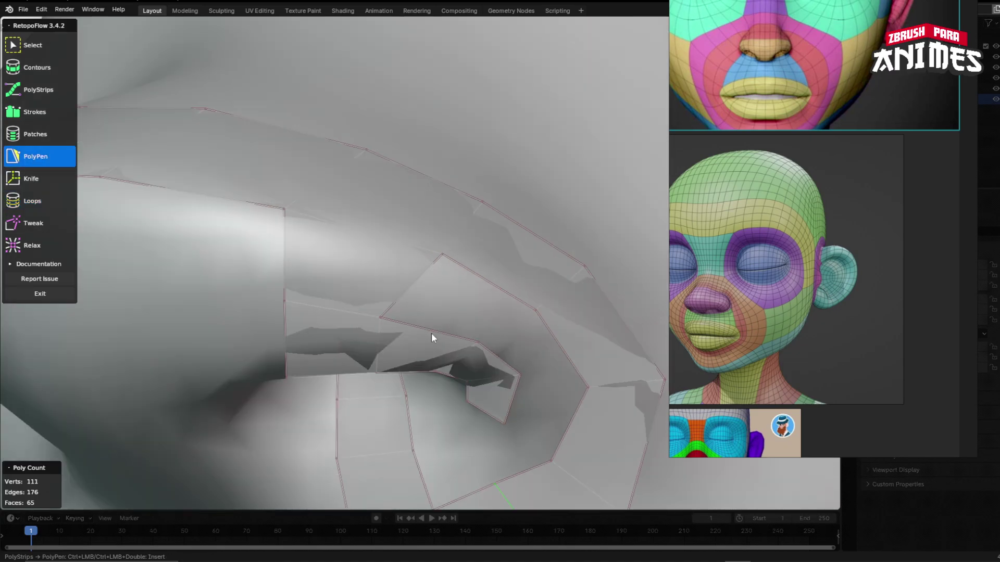
left_click(505, 307, "ctrl")
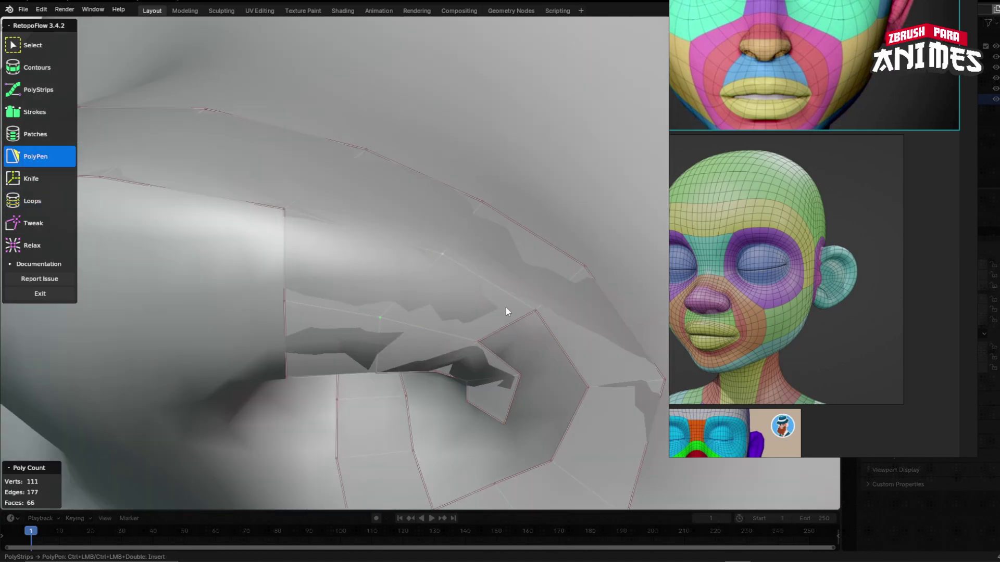
- Fill the next quad of the gap between the nostril's rim strip and the outer nose loop with PolyPen
scroll(505, 308, "down", 3)
scroll(479, 331, "up", 2)
key("8")
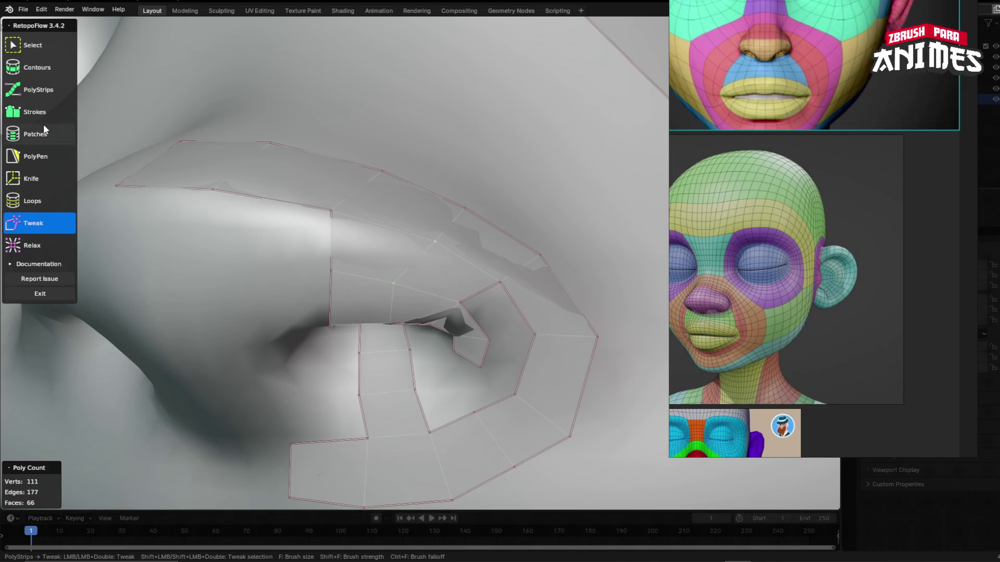
scroll(346, 286, "down", 3)
key("5")
scroll(350, 345, "up", 5)
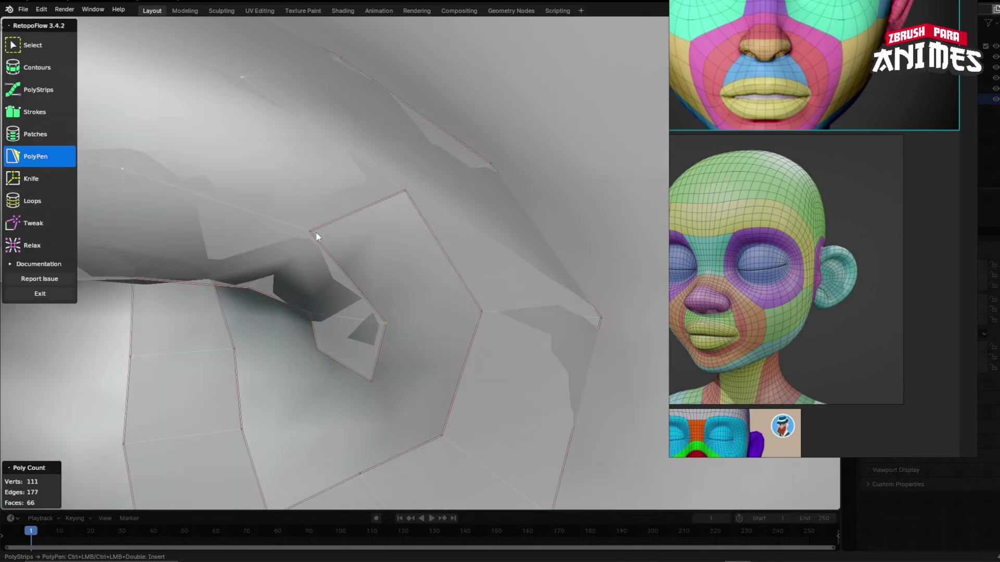
left_click(386, 327, "ctrl")
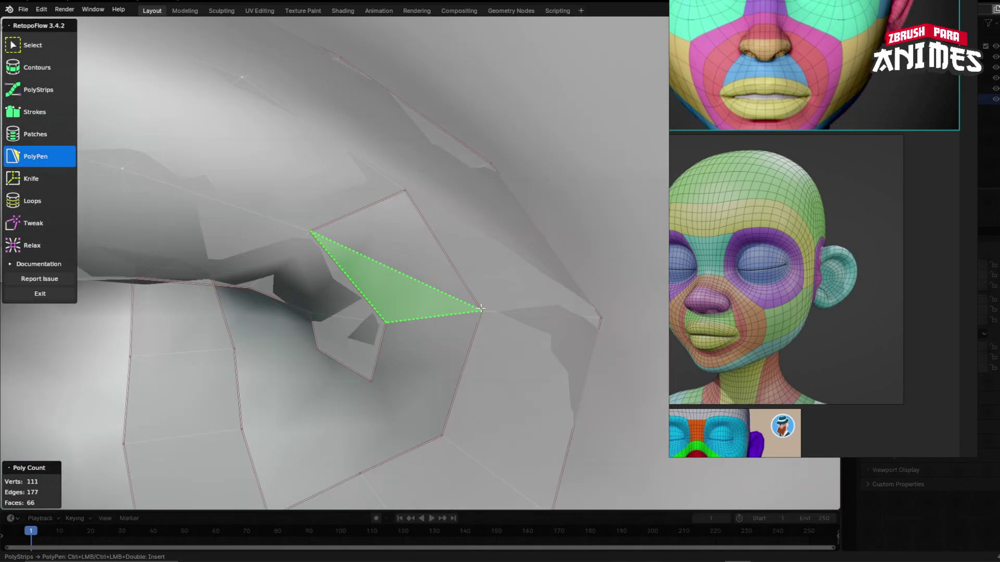
middle_click_drag(429, 238, 407, 323)
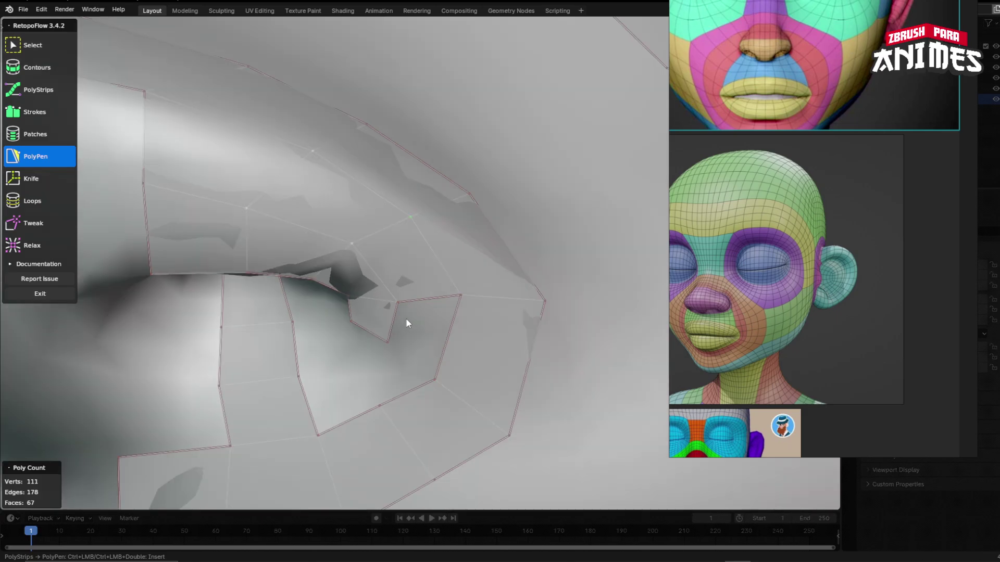
left_click(433, 378, "ctrl")
left_click(433, 378, "ctrl")
middle_click_drag(434, 378, 406, 357)
key("x")
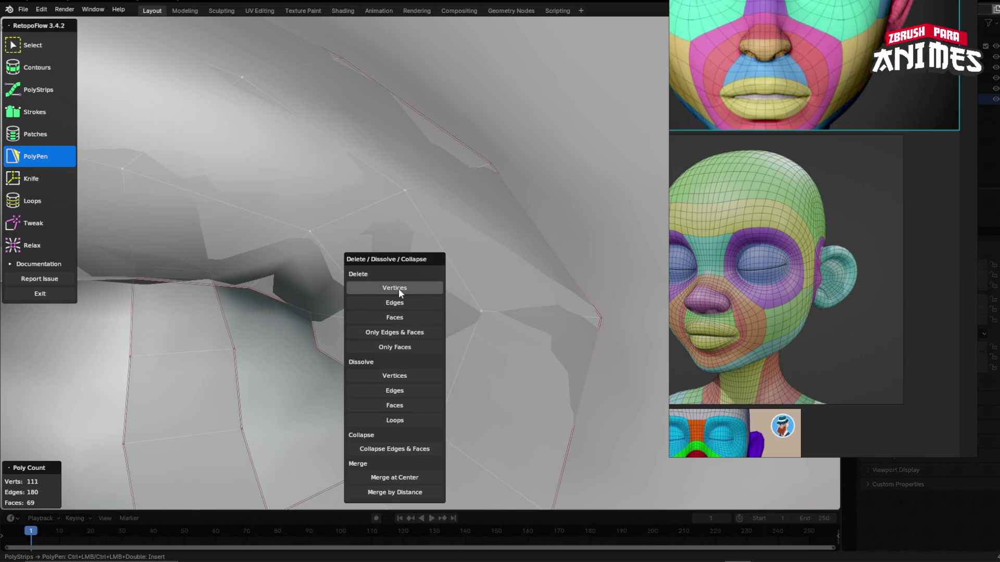
left_click(398, 289)
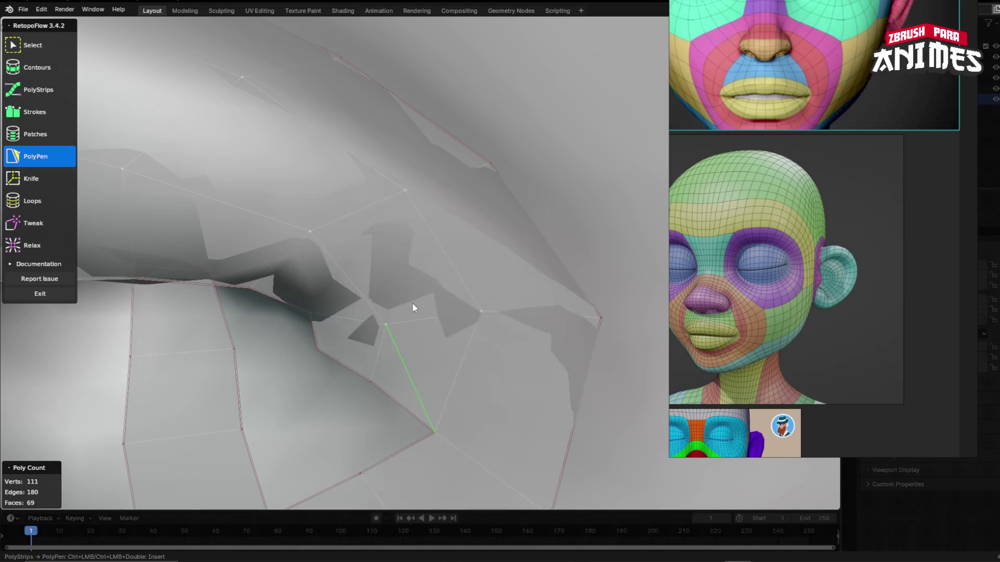
key("x")
left_click(410, 319)
key("x")
left_click(378, 368)
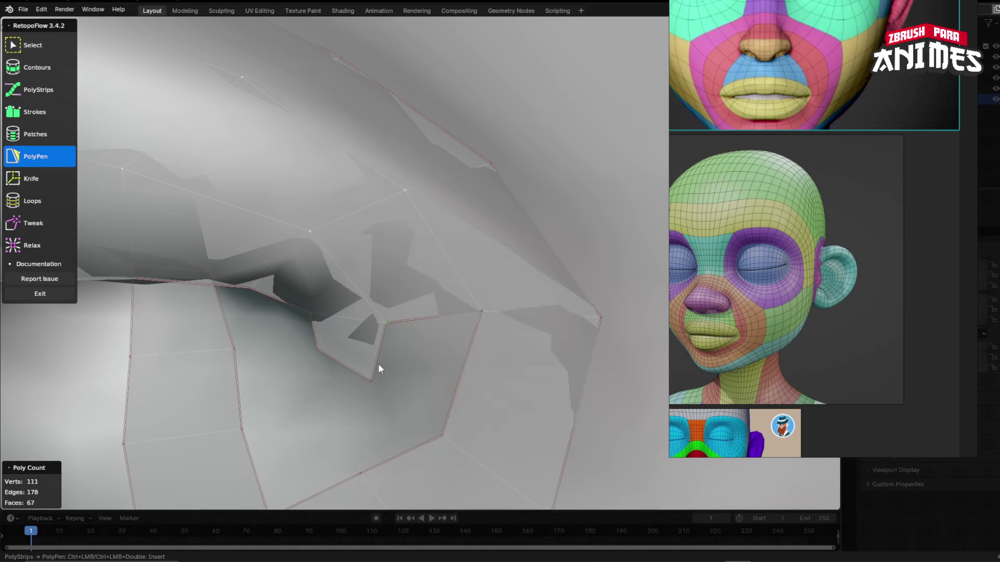
- Fill the quad joining the lower end of the nostril's rim strip to the surrounding nose loop with PolyPen
left_click(429, 434, "ctrl")
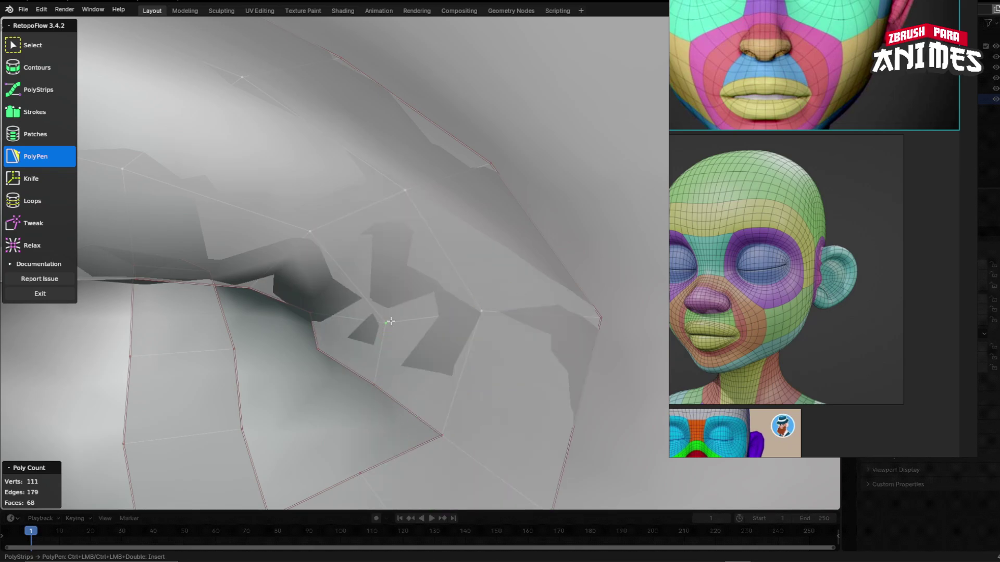
middle_click_drag(428, 433, 412, 339)
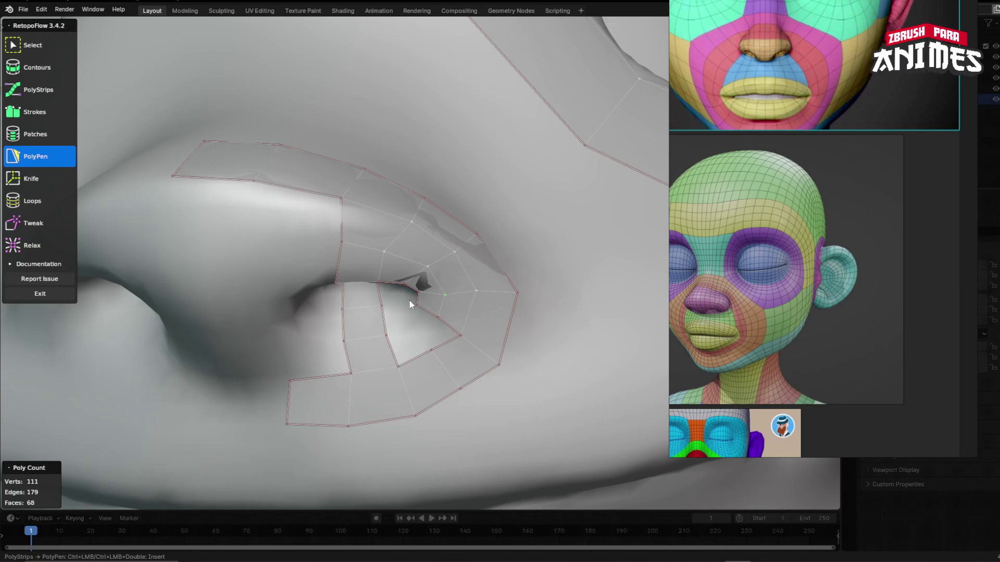
middle_click_drag(409, 301, 401, 93)
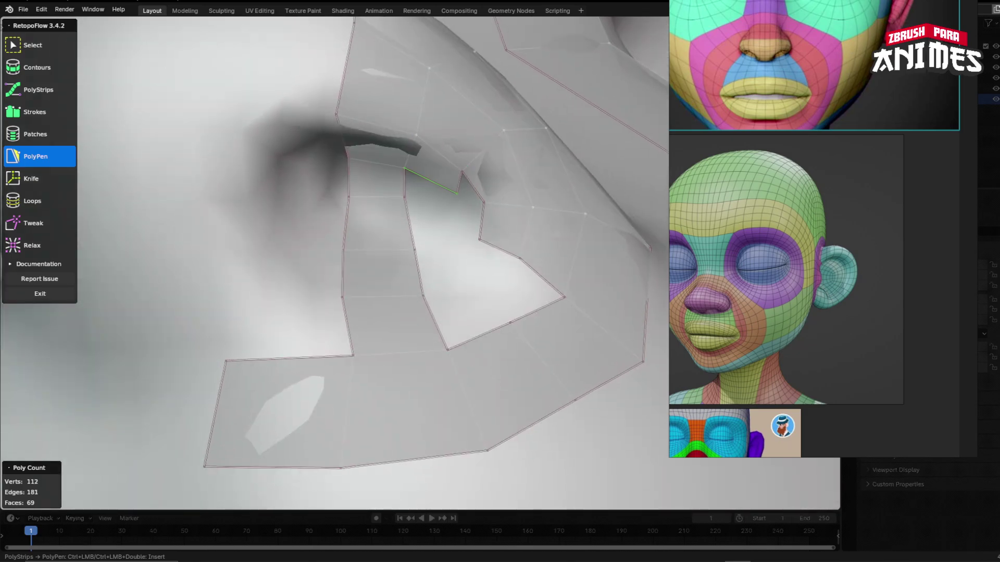
- Add two PolyPen quads along the inner lower edge of the nose loop, reaching the strip that crosses the nostril
middle_click_drag(471, 234, 495, 335)
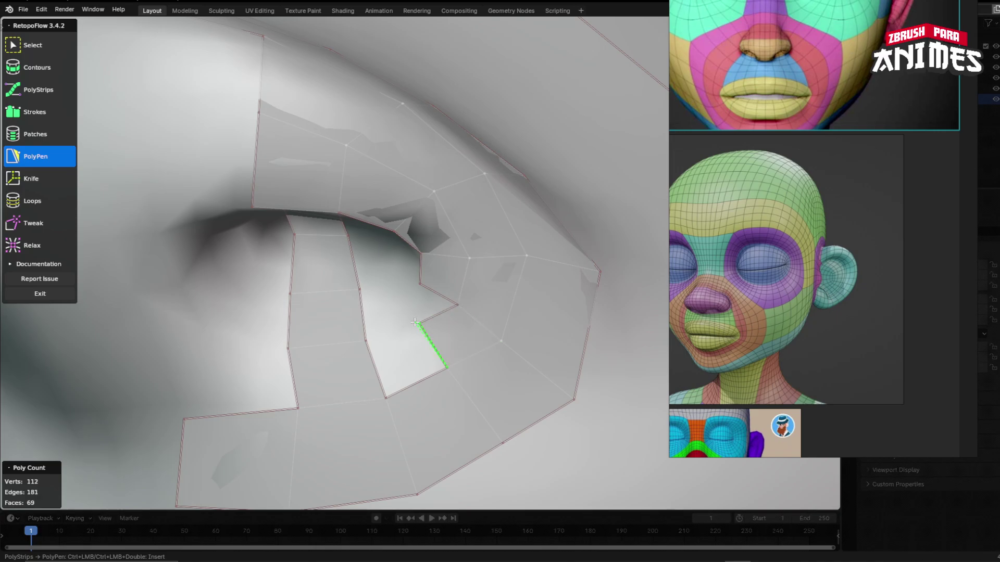
scroll(440, 373, "up", 2)
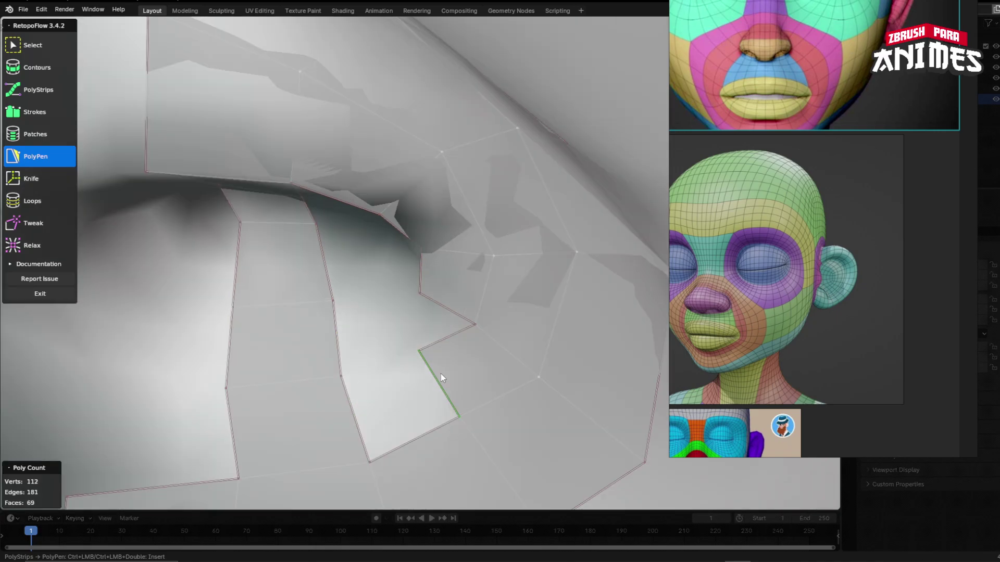
left_click(449, 415, "ctrl")
scroll(449, 415, "down", 3)
scroll(398, 319, "up", 3)
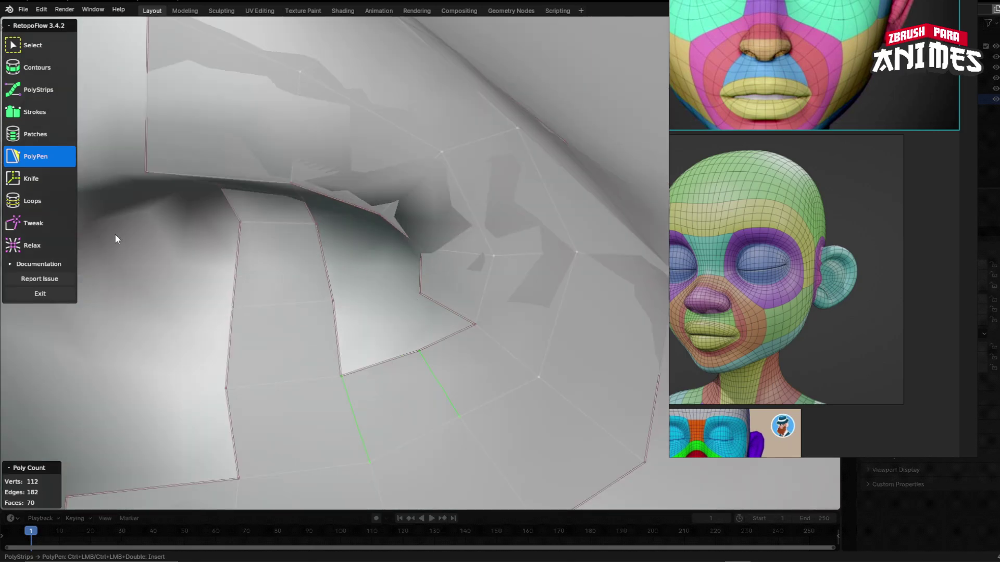
- Tweak the vertices of the strip crossing the nostril to even out its spacing inside the opening
key("8")
scroll(417, 300, "down", 3)
scroll(414, 284, "down", 4)
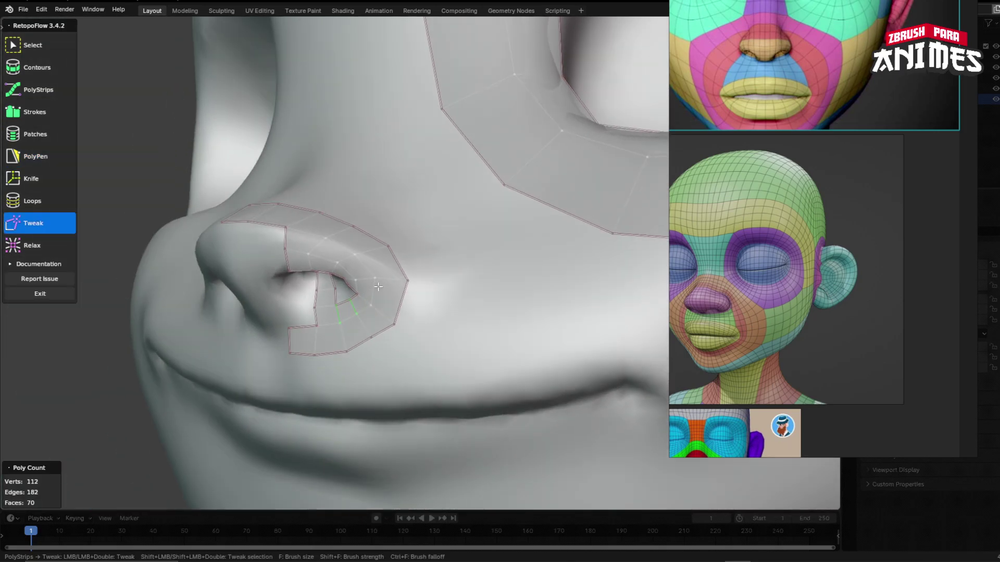
scroll(396, 236, "down", 2)
scroll(333, 292, "up", 7)
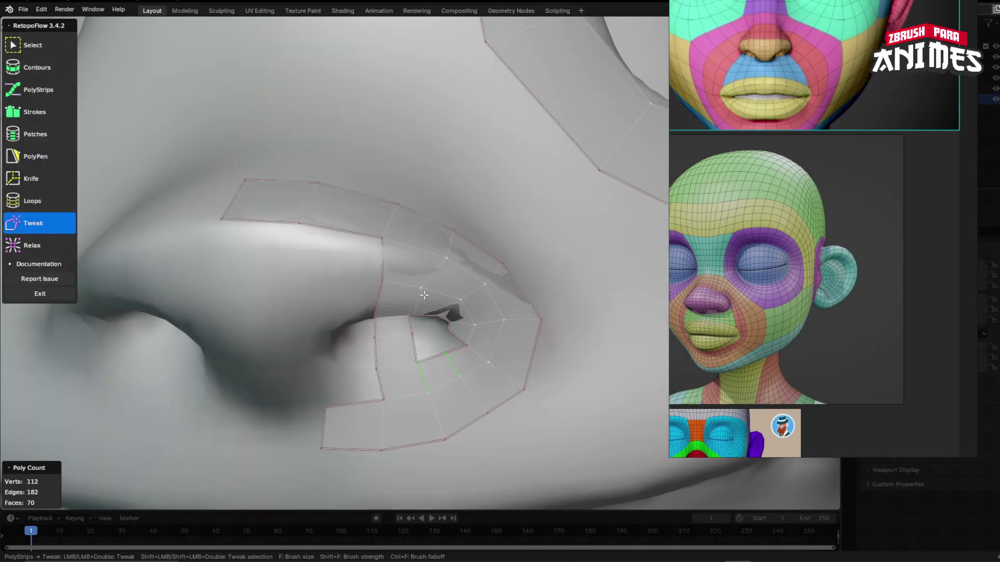
scroll(333, 292, "down", 4)
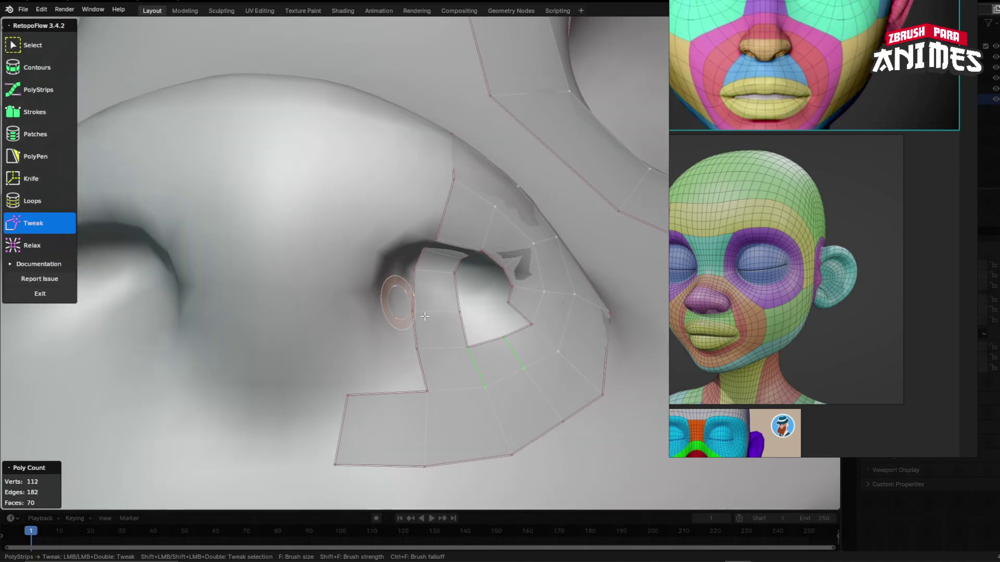
scroll(425, 316, "up", 4)
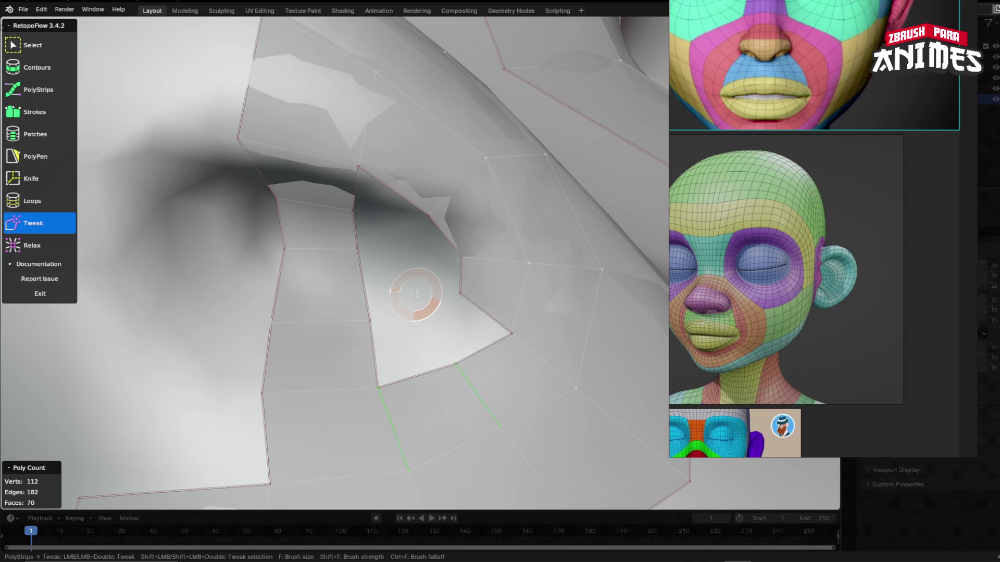
- Add one PolyPen quad under the nostril's upper rim and another beside the lower part of the crossing strip
left_click(45, 159)
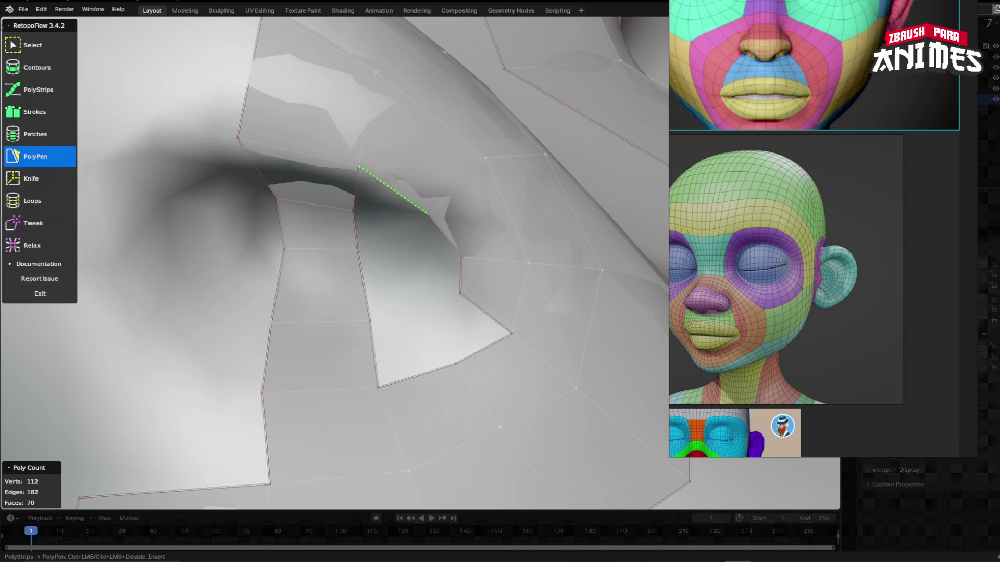
left_click(406, 224, "ctrl")
middle_click_drag(406, 224, 421, 271)
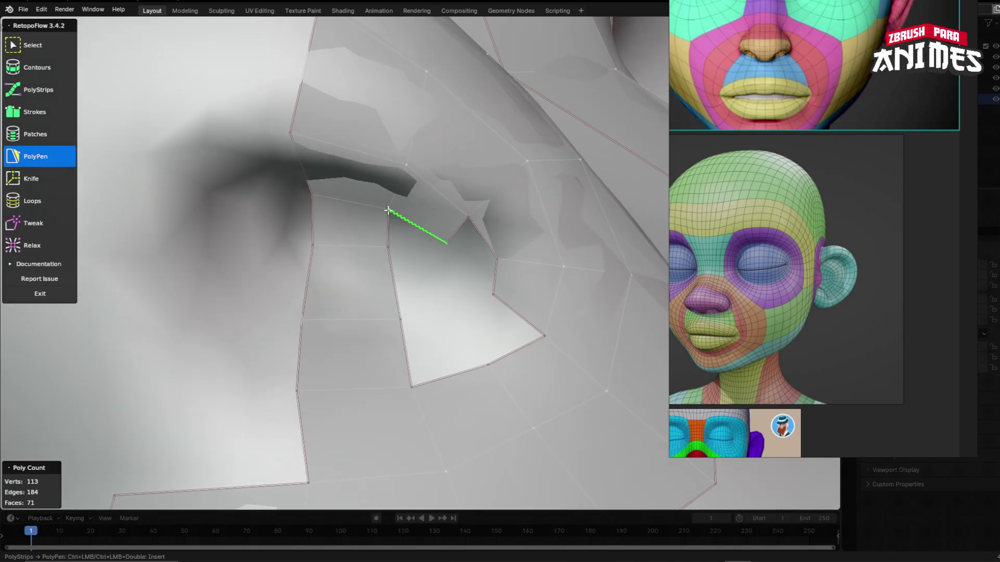
left_click(408, 317, "ctrl")
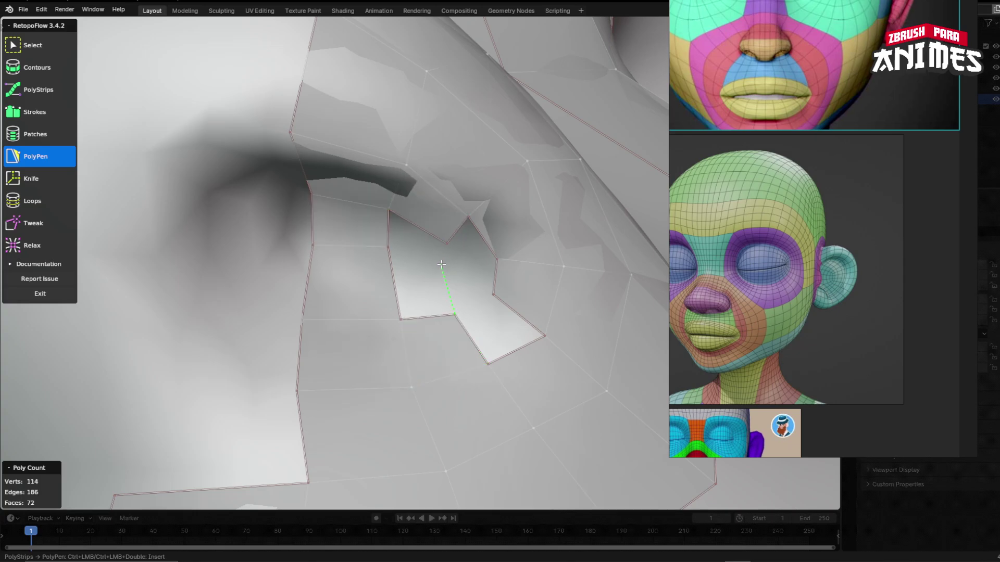
- Undo the stray PolyPen edge and fill the quad above the one beside the crossing strip
key("ctrl+z")
scroll(422, 272, "up", 5)
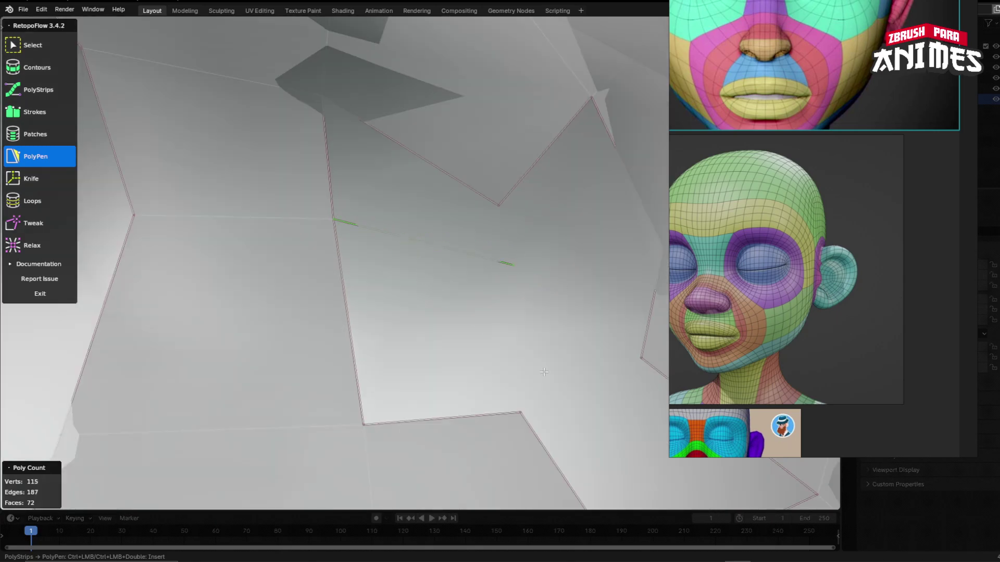
left_click(468, 408, "ctrl")
scroll(422, 203, "down", 6)
middle_click_drag(422, 203, 364, 271)
scroll(330, 305, "up", 3)
- Fill the remaining upper gaps inside the nostril with two PolyPen quads, joining the crossing strip to the outer rim strip
left_click(330, 306)
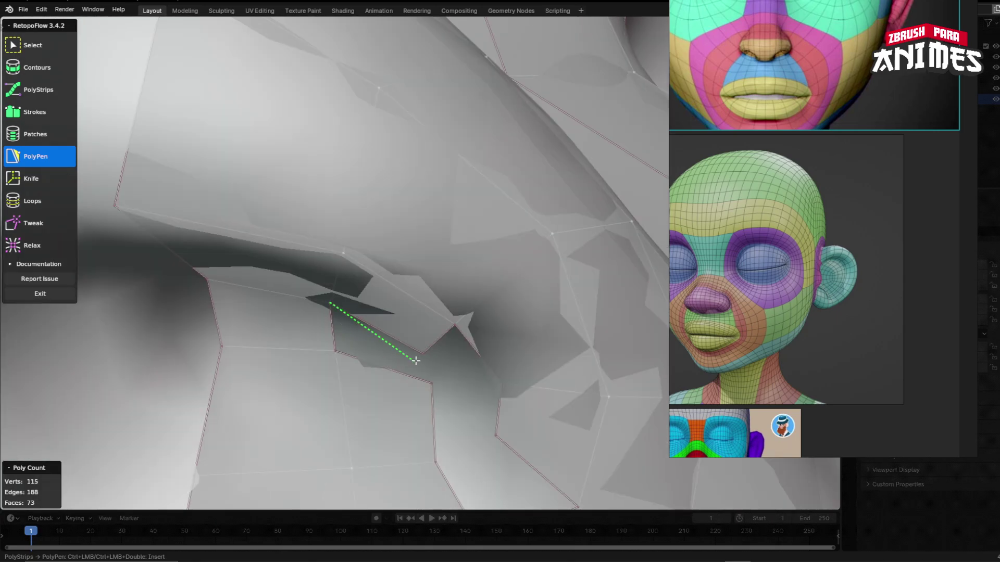
left_click(416, 360, "ctrl")
middle_click_drag(416, 360, 360, 243)
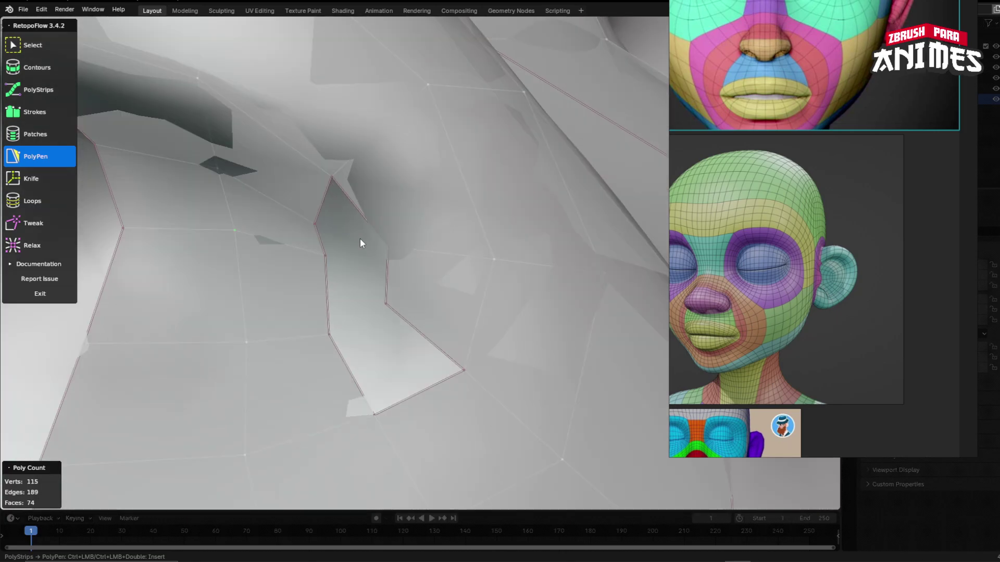
left_click(387, 247, "ctrl")
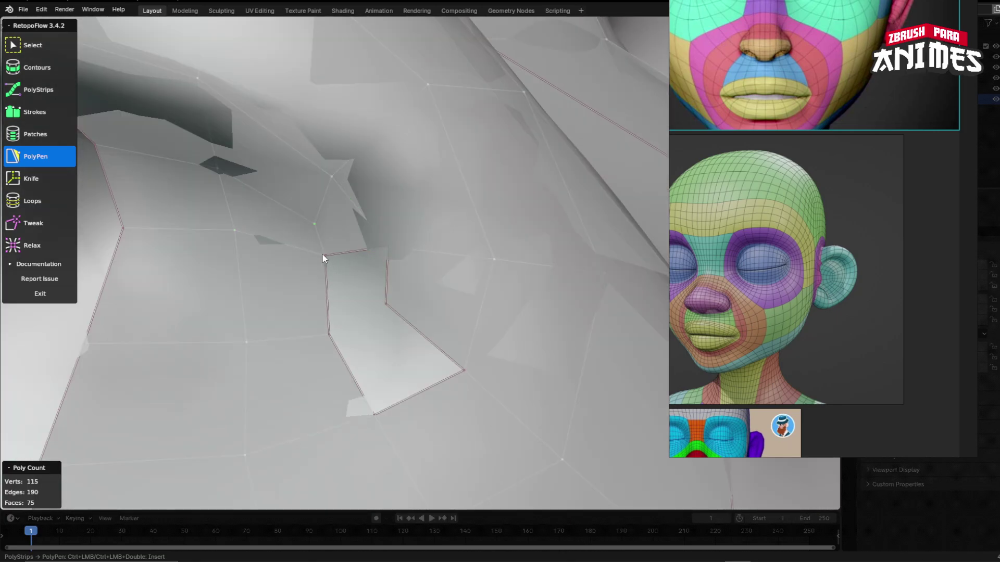
- Close the hole inside the nostril with two PolyPen quads, filling its lower part and the last opening
left_click(464, 370, "ctrl")
left_click(374, 415, "ctrl")
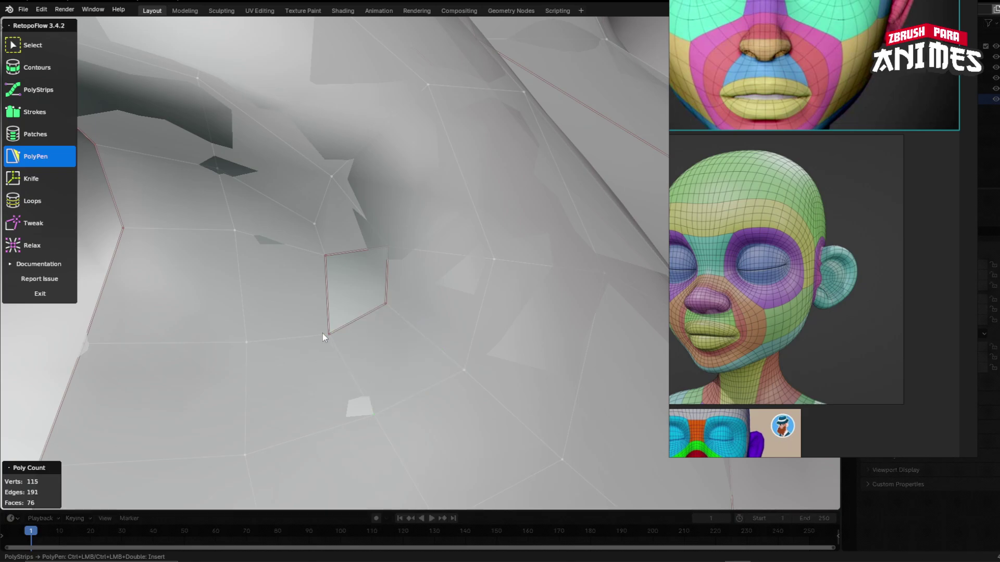
left_click(326, 295)
left_click(387, 247, "ctrl")
left_click(386, 303, "ctrl")
scroll(387, 295, "down", 4)
middle_click_drag(386, 295, 309, 296)
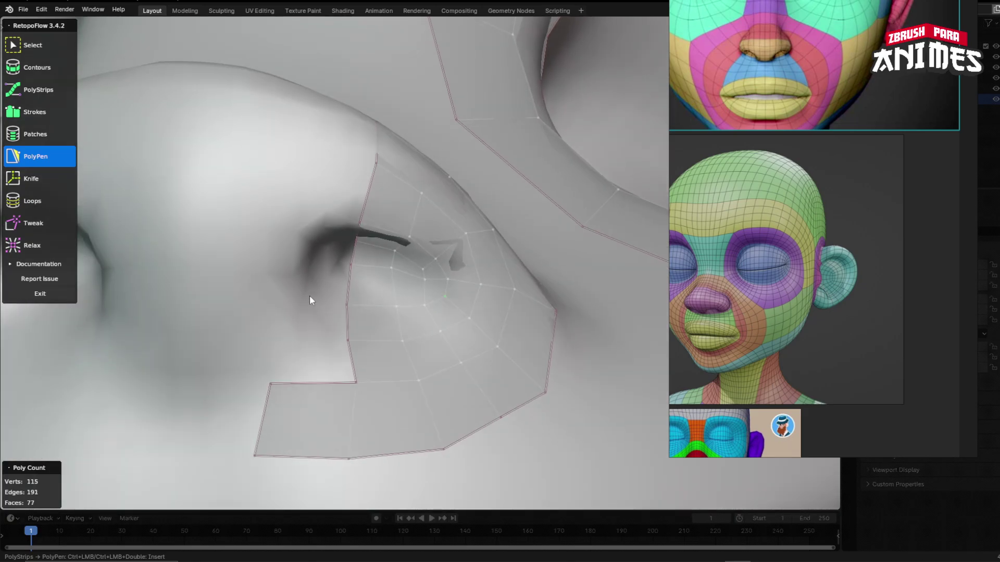
- Examine the filled nostril patch and its outer strip from below and from the front of the nose
key("9")
middle_click_drag(410, 295, 363, 237)
left_click(35, 223)
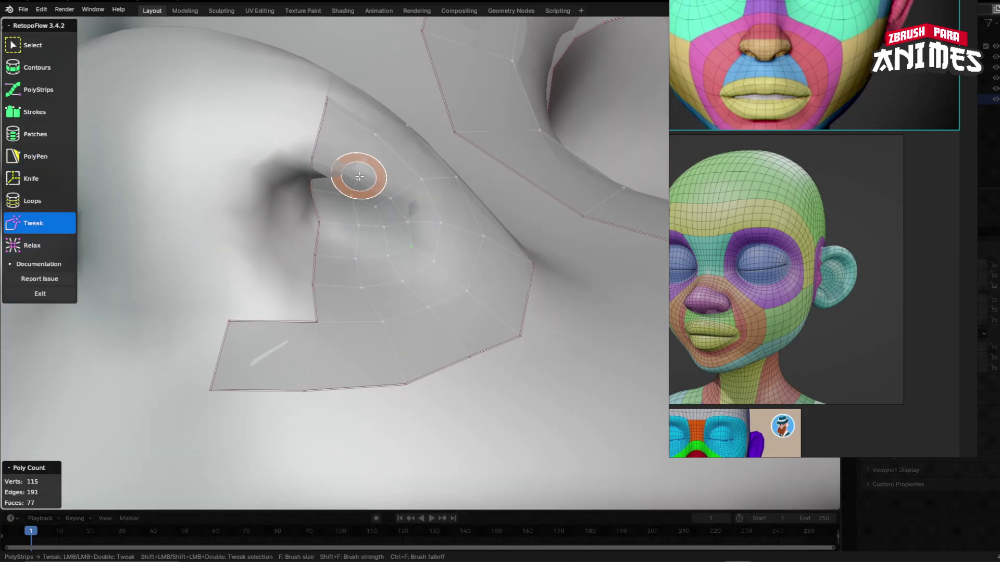
mouse_move(382, 191)
middle_mouse_down()
mouse_move(350, 210)
mouse_move(354, 282)
mouse_move(389, 266)
middle_mouse_up()
scroll(345, 235, "down", 3)
scroll(355, 282, "down", 2)
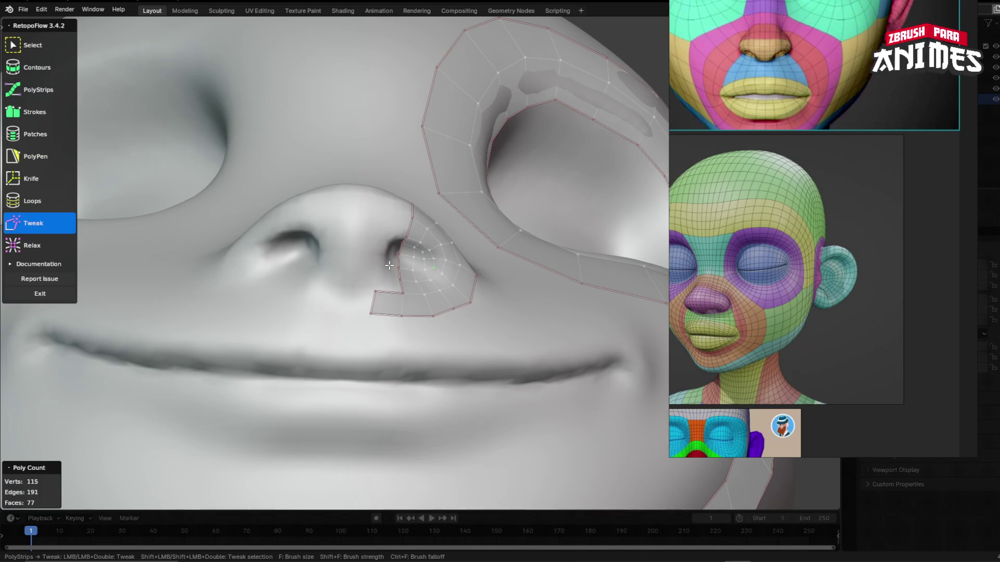
scroll(386, 283, "up", 3)
middle_click_drag(386, 284, 395, 291)
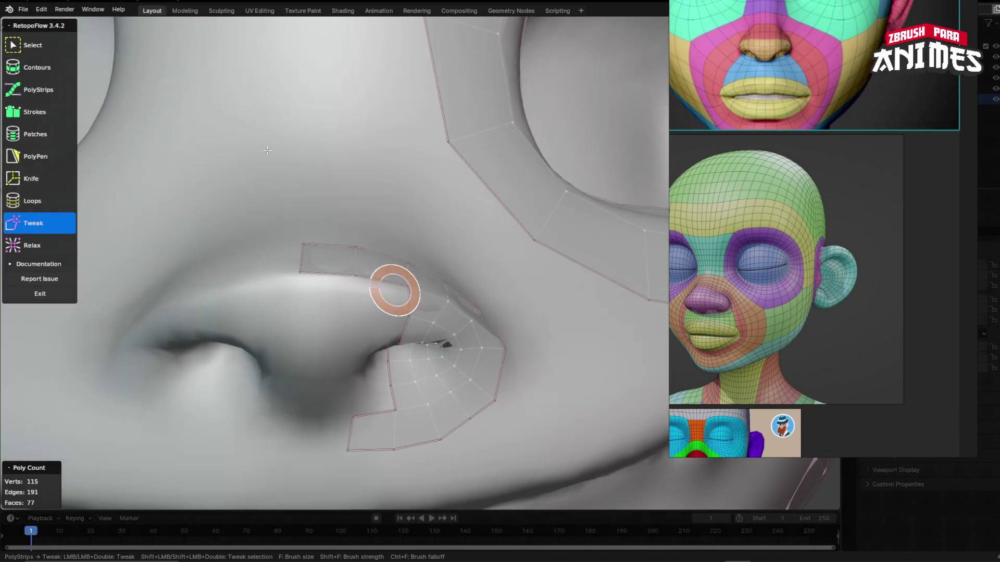
middle_click_drag(314, 247, 285, 335)
- Extend the strip under the nostril toward the nose's centre with one PolyPen quad, nudging its upper corner with Tweak
key("2")
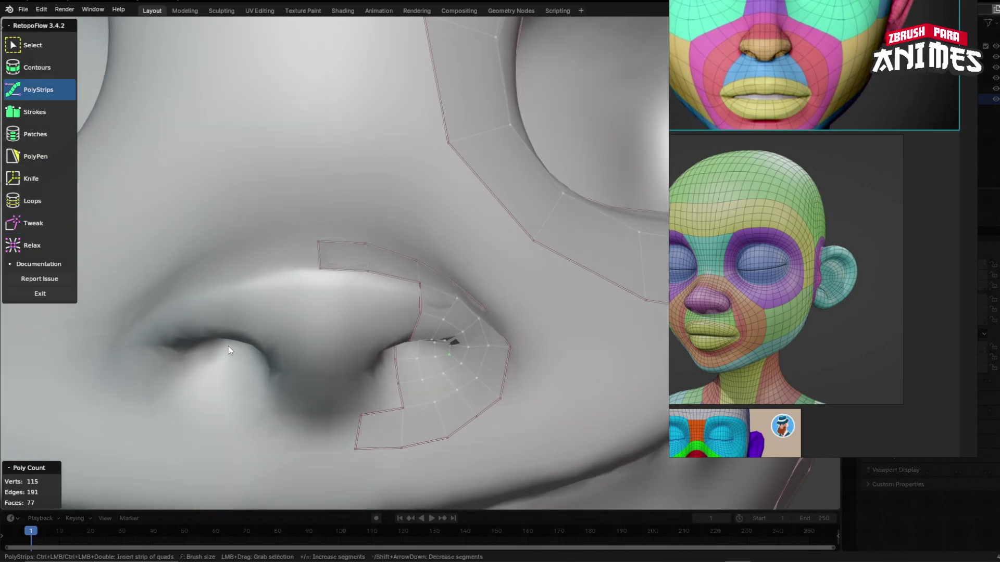
left_click(33, 162)
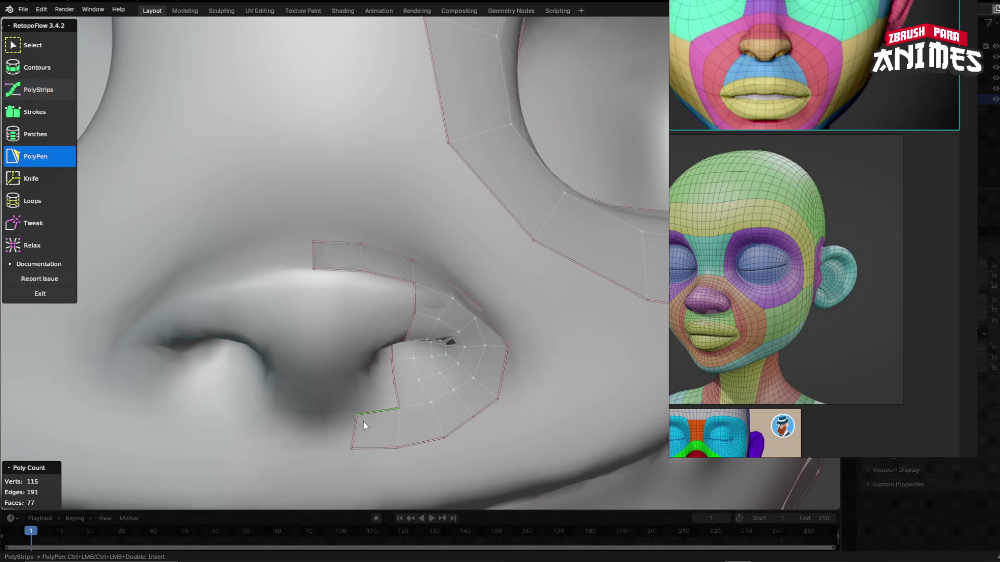
left_click(33, 225)
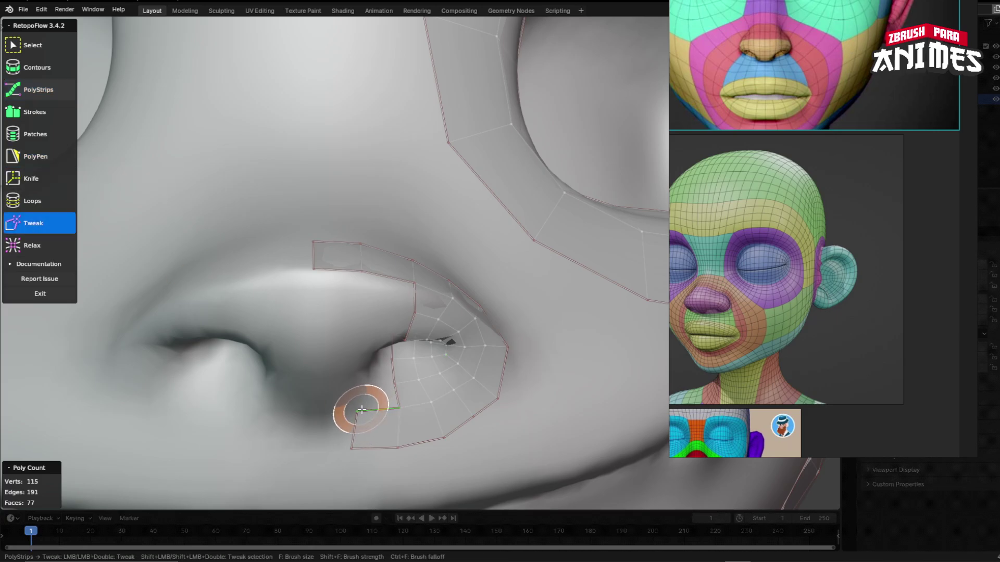
left_click(39, 160)
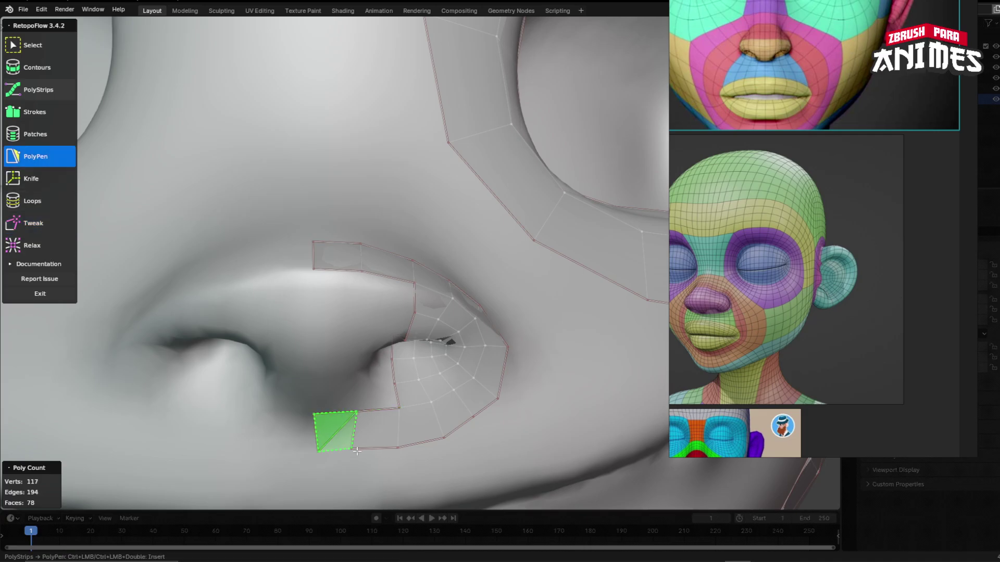
- Connect the lower and upper nose strips with a vertical PolyStrips strip beside the nostril and adjust its vertices with Tweak
key("2")
left_click_drag(338, 269, 339, 259, "ctrl")
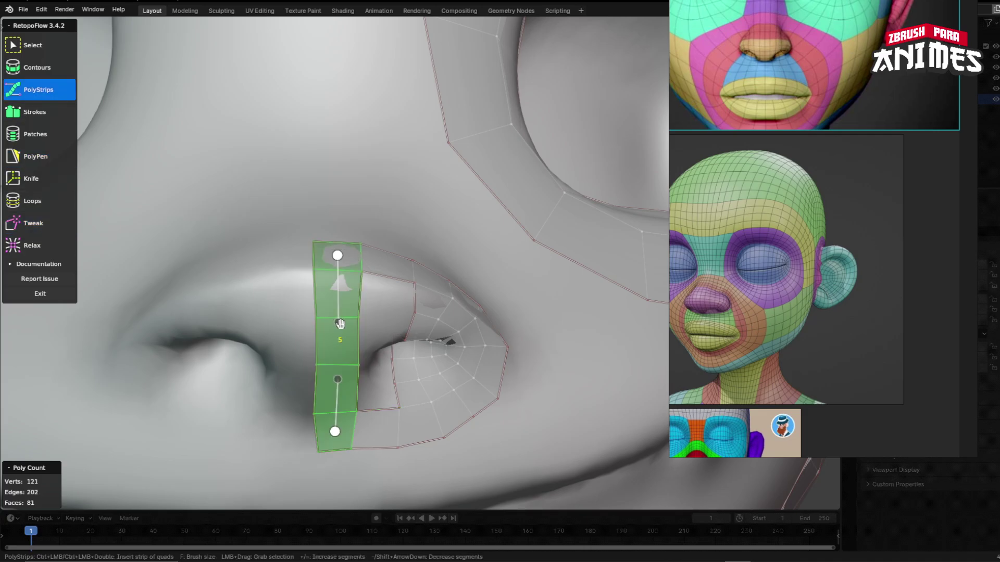
mouse_move(339, 325)
middle_mouse_down()
mouse_move(257, 392)
mouse_move(309, 391)
middle_mouse_up()
left_click(33, 223)
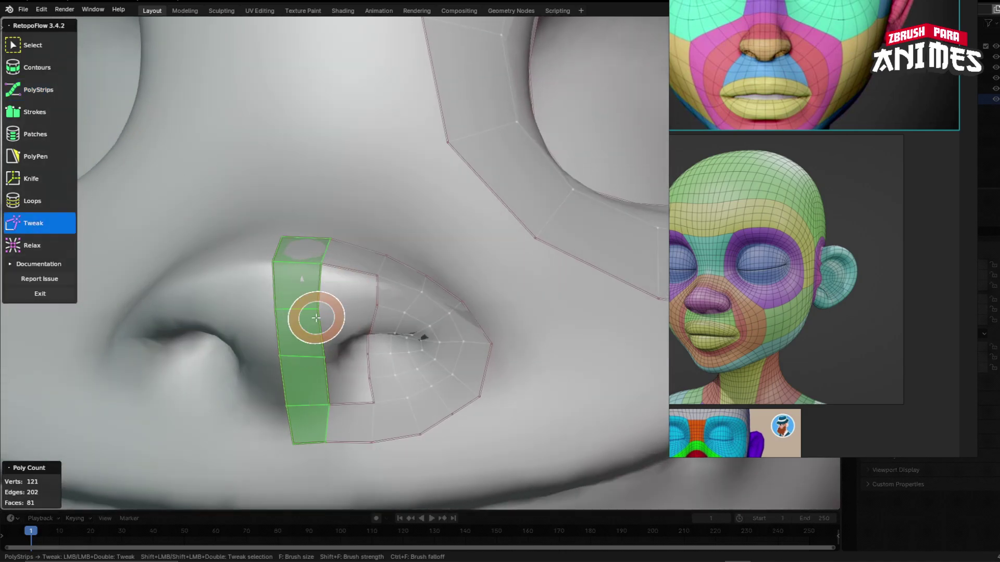
middle_click_drag(320, 312, 346, 302)
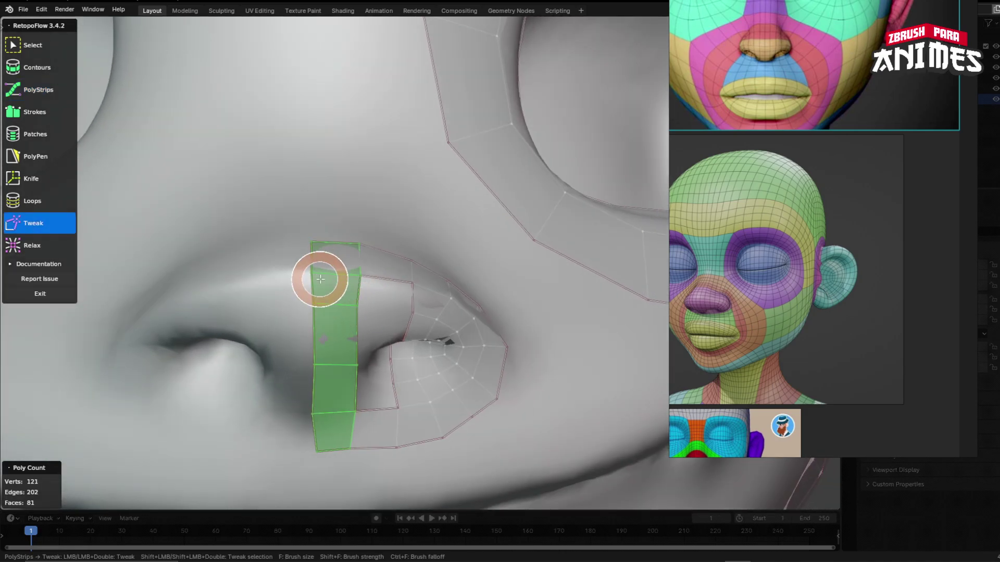
mouse_move(359, 359)
middle_mouse_down()
mouse_move(303, 356)
mouse_move(364, 349)
middle_mouse_up()
- Insert two edge loops across the vertical strip beside the nostril
left_click(32, 201)
left_click(311, 303, "ctrl")
left_click(309, 366, "ctrl")
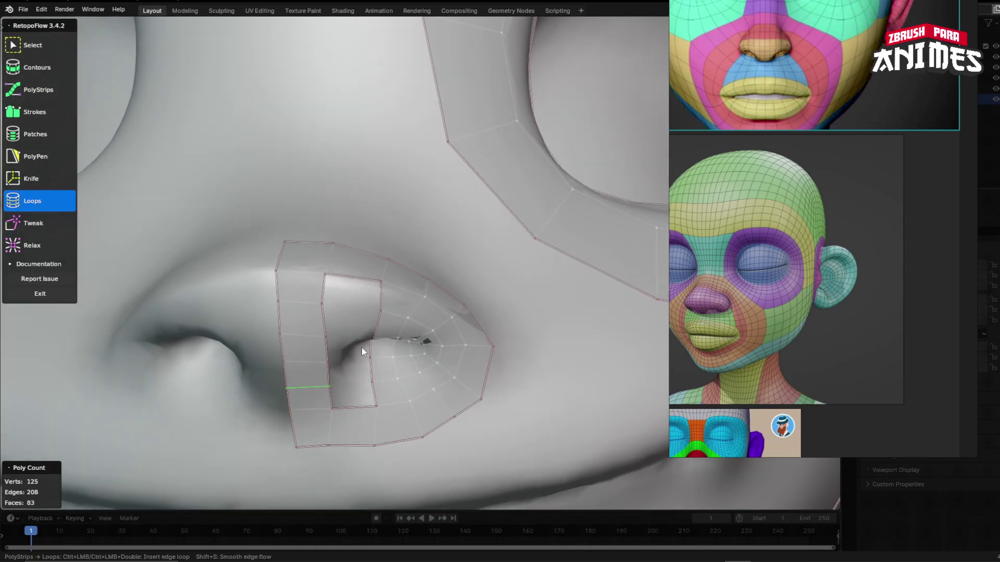
middle_click_drag(287, 288, 288, 312)
- Even out the spacing of the vertical strip's rows with Tweak
left_click(32, 223)
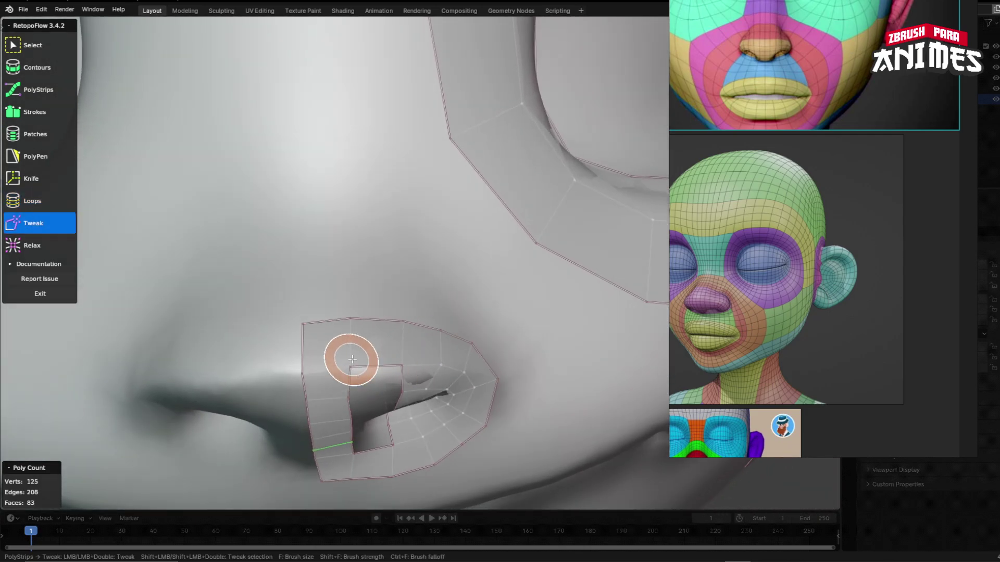
scroll(351, 420, "up", 5)
middle_click_drag(334, 290, 323, 365)
left_click(36, 157)
left_click(50, 228)
scroll(379, 310, "up", 2)
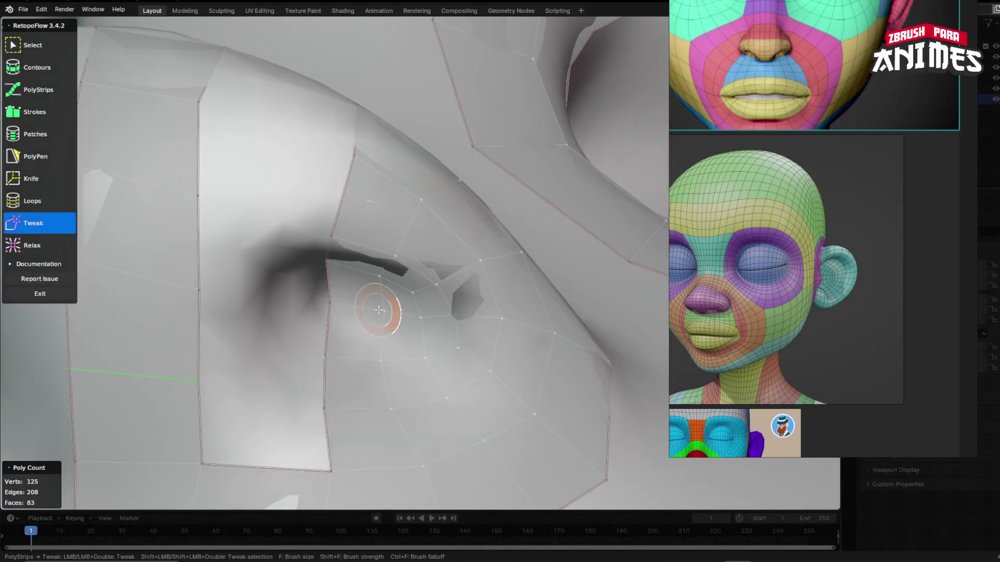
- Extend the nostril patch's inner edge toward the vertical strip with a column of four PolyPen quads
key("5")
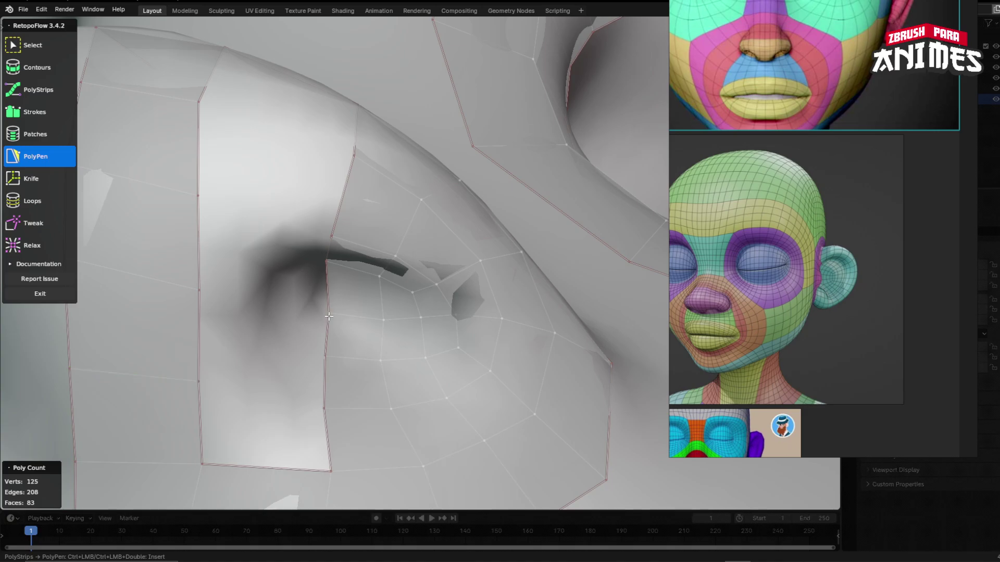
left_click(327, 356, "ctrl")
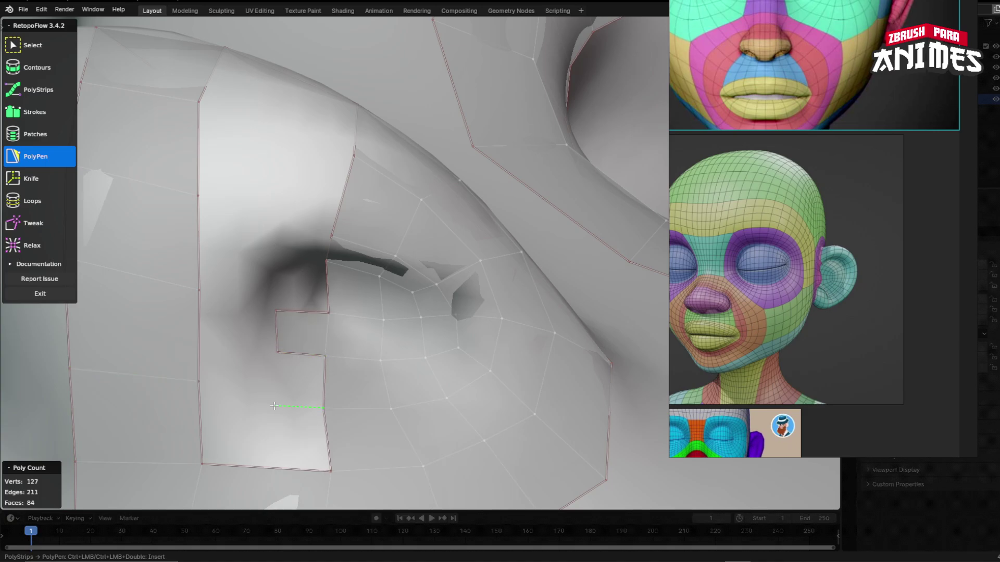
left_click(279, 352, "ctrl")
middle_click_drag(423, 355, 259, 302)
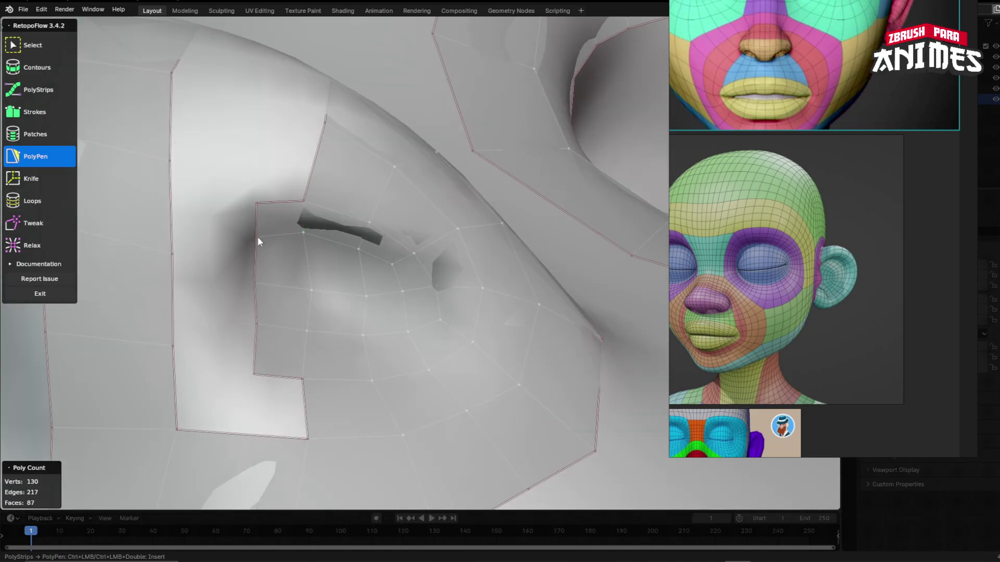
- Draw a curved PolyStrips strip around the nostril's inner side, joining the upper and lower ends of the quad column
key("2")
left_click_drag(268, 350, 291, 193)
key("ctrl+z")
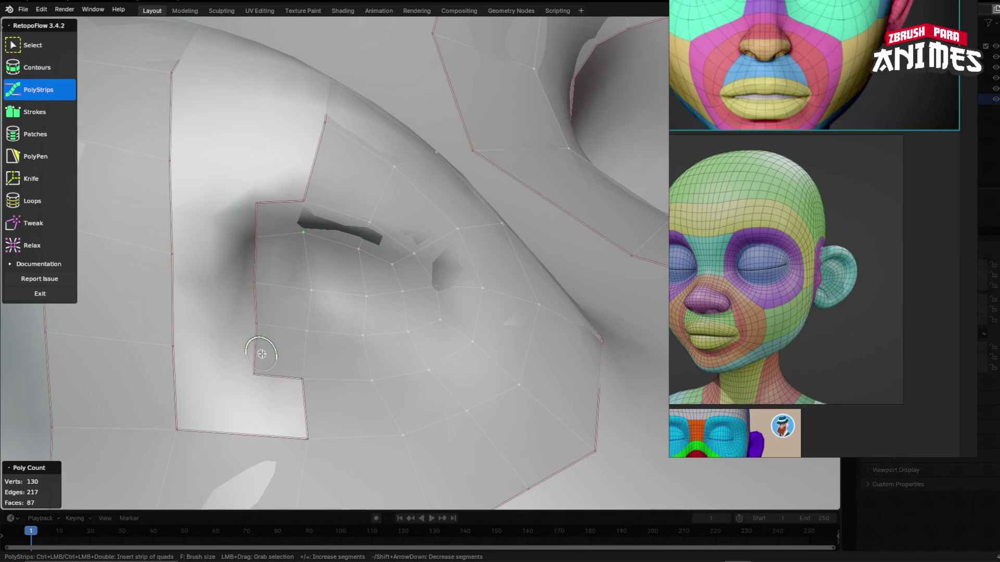
left_click_drag(226, 254, 283, 209)
mouse_move(157, 361)
middle_mouse_down()
mouse_move(329, 308)
mouse_move(331, 298)
middle_mouse_up()
scroll(330, 300, "up", 5)
scroll(276, 349, "down", 7)
mouse_move(277, 350)
middle_mouse_down()
mouse_move(218, 380)
mouse_move(357, 363)
mouse_move(292, 358)
mouse_move(245, 302)
mouse_move(269, 333)
middle_mouse_up()
scroll(311, 374, "up", 7)
scroll(307, 371, "down", 3)
scroll(288, 350, "up", 3)
scroll(305, 345, "up", 2)
scroll(305, 348, "down", 2)
- Adjust the curved strip's inner vertices beside the narrow gap with Tweak
left_click(314, 360)
left_click(310, 340)
scroll(309, 339, "up", 2)
left_click(31, 225)
left_click_drag(269, 306, 251, 300)
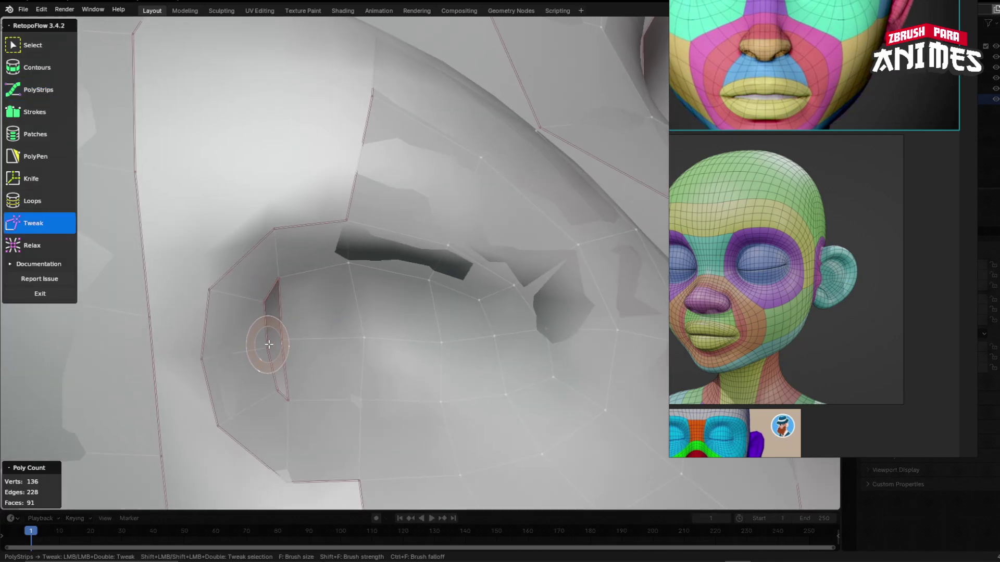
- Fill the narrow gap between the curved strip and the nostril's interior with two PolyPen quads
left_click(40, 156)
scroll(297, 358, "up", 3)
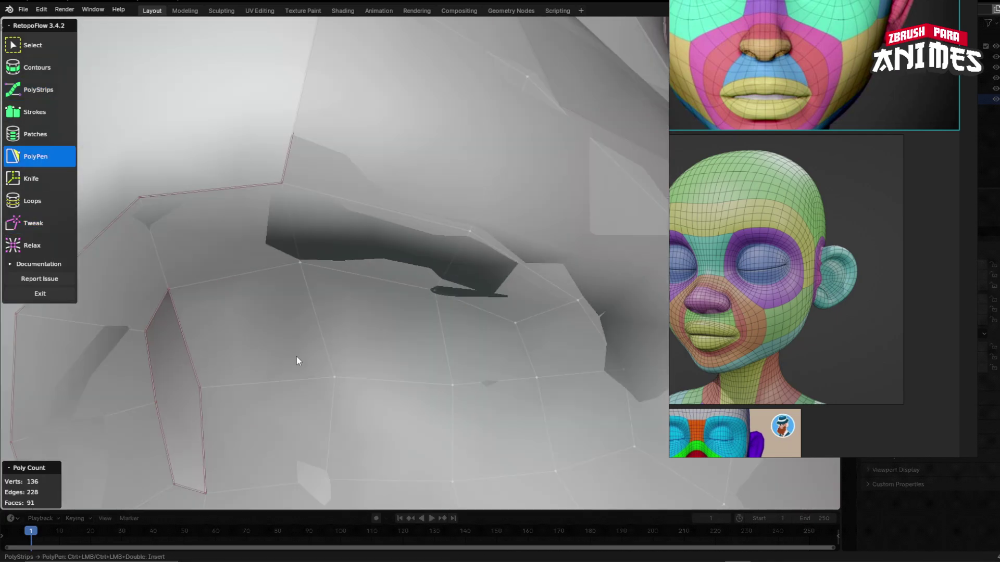
left_click(200, 390)
middle_click_drag(201, 389, 206, 332)
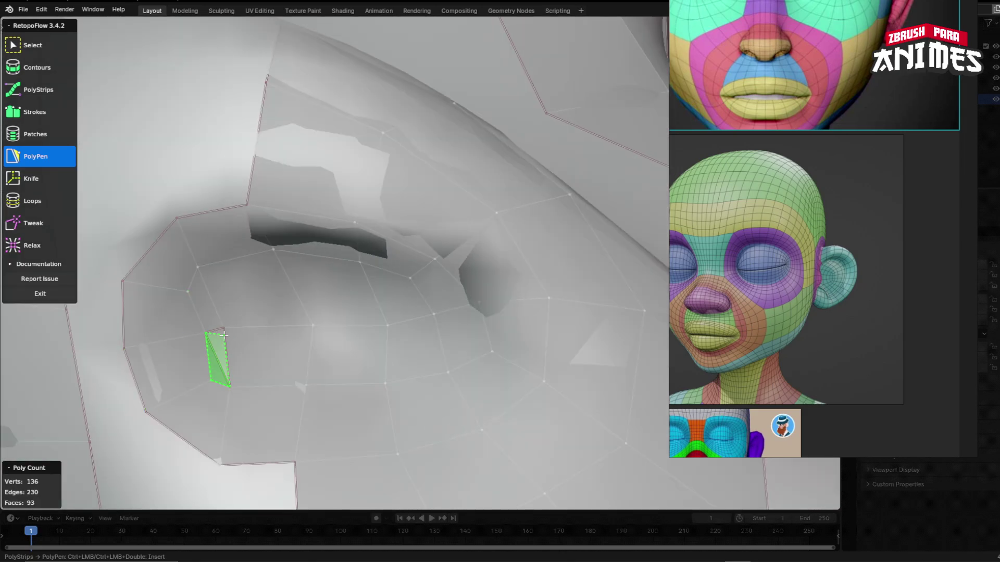
left_click(223, 332, "ctrl")
- Smooth the newly filled nostril faces with the Relax brush
scroll(224, 332, "down", 5)
left_click(35, 243)
left_click_drag(300, 318, 440, 277)
scroll(440, 277, "down", 3)
middle_click_drag(440, 276, 416, 291)
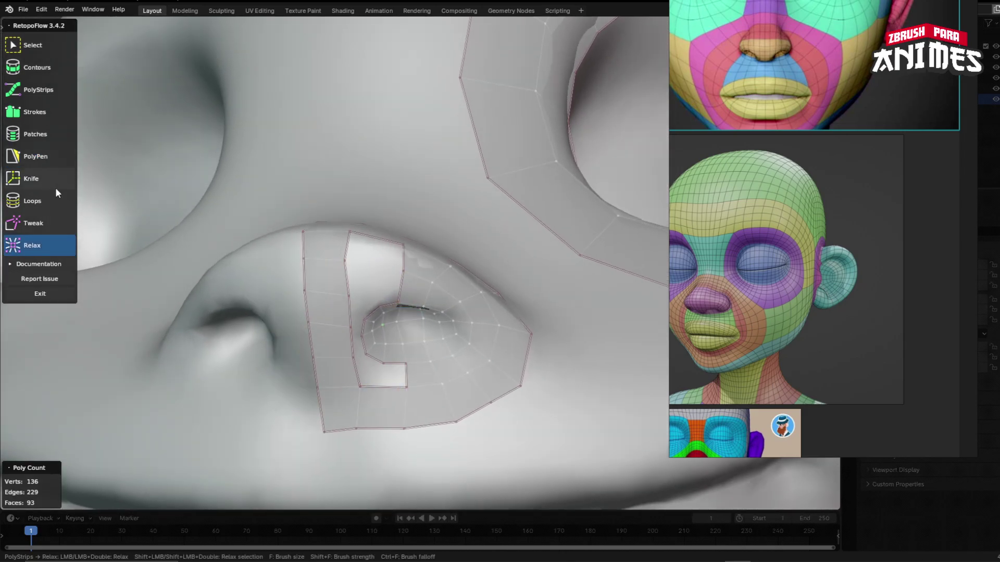
- Add one PolyPen quad above the nostril's upper inner rim, attached to the existing patch
left_click(40, 157)
scroll(419, 338, "down", 5)
middle_click_drag(420, 339, 428, 351)
scroll(461, 414, "up", 5)
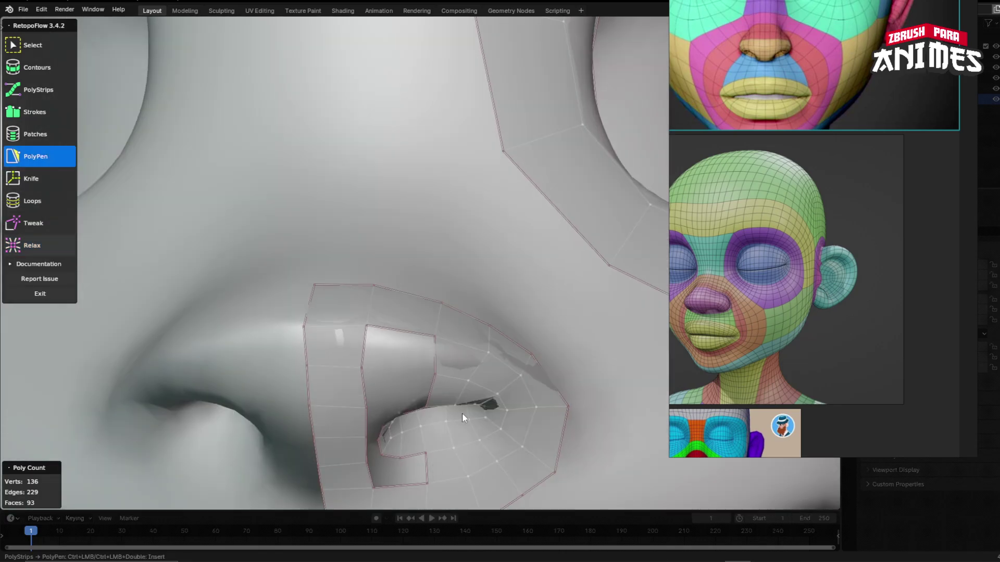
scroll(461, 414, "up", 3)
middle_click_drag(462, 414, 444, 280)
scroll(385, 388, "down", 4)
scroll(379, 262, "up", 4)
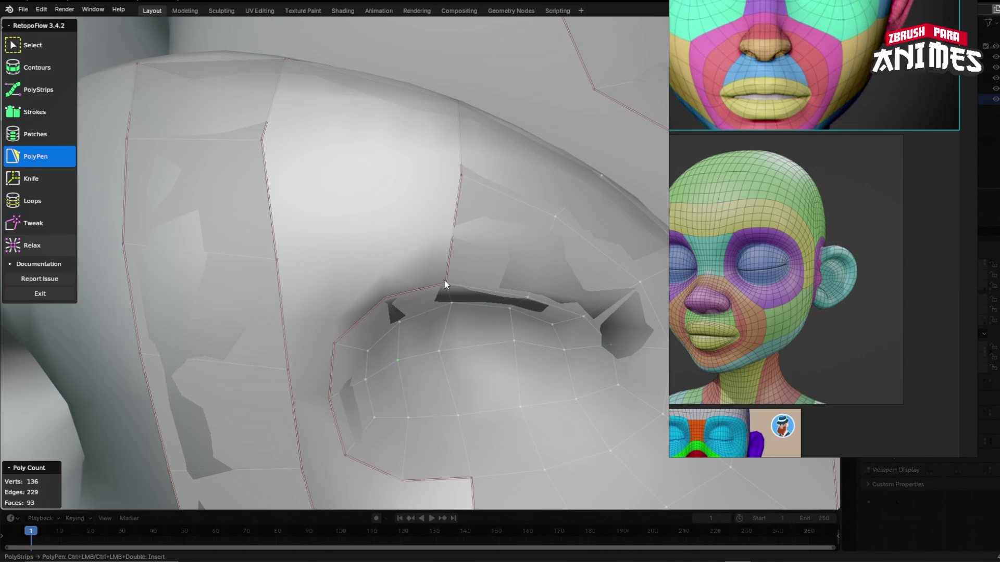
left_click(382, 296, "ctrl")
left_click(399, 164, "ctrl")
left_click(462, 174, "ctrl")
- Try to bridge the vertical strip to the quad above the nostril's rim with a large PolyPen quad
scroll(467, 216, "down", 4)
middle_click_drag(467, 216, 448, 278)
scroll(314, 338, "up", 2)
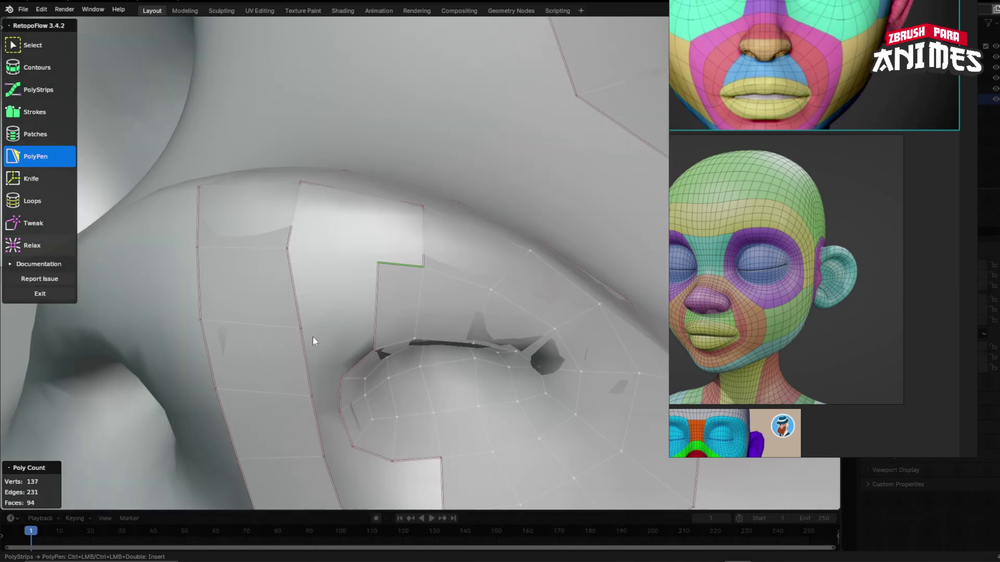
scroll(312, 341, "up", 2)
left_click(234, 305, "ctrl")
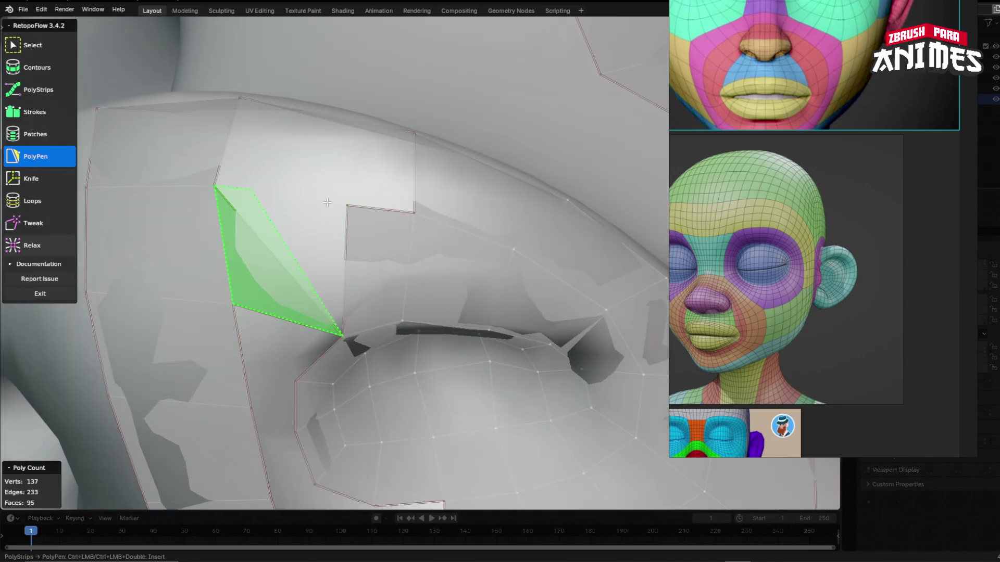
scroll(327, 202, "down", 2)
middle_click_drag(363, 256, 342, 299)
scroll(342, 298, "up", 1)
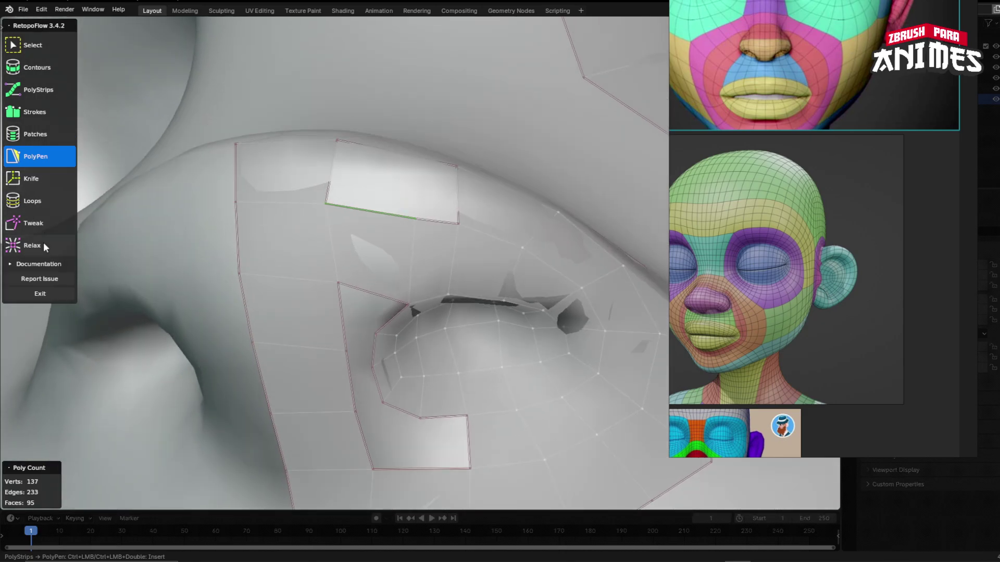
- Undo the vertex tweak and the large bridging quad above the nostril
left_click(42, 225)
middle_click_drag(386, 218, 396, 191)
mouse_move(396, 191)
left_mouse_down()
mouse_move(395, 174)
mouse_move(409, 196)
left_mouse_up()
middle_click_drag(408, 196, 392, 222)
key("ctrl+z")
key("ctrl+z")
middle_click_drag(495, 185, 308, 307)
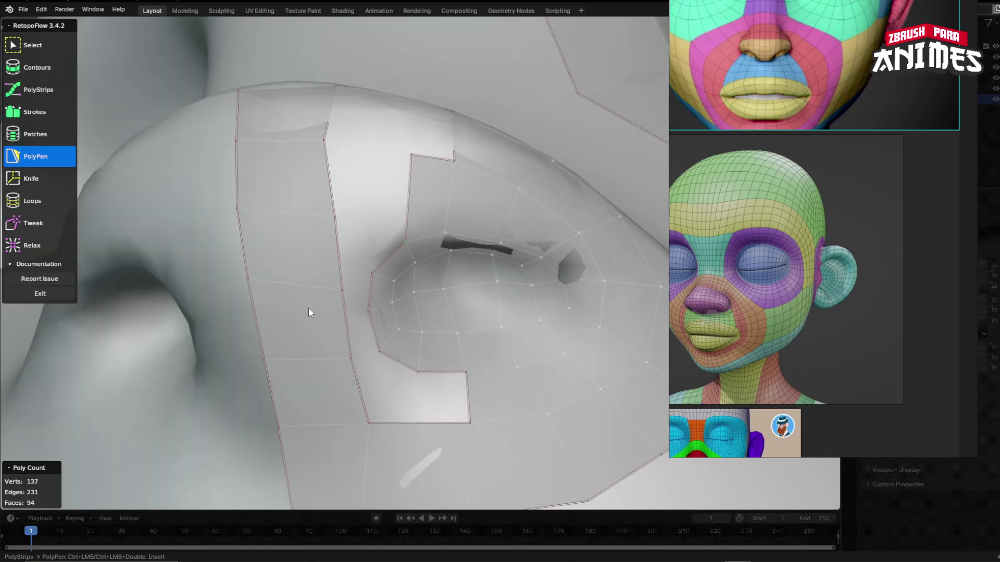
- Insert one edge loop across the vertical strip, level with the nostril's curved inner rim
left_click(33, 224)
scroll(336, 270, "down", 4)
middle_click_drag(336, 270, 397, 366)
scroll(348, 297, "up", 3)
scroll(397, 366, "up", 3)
left_click(28, 202)
left_click(435, 314, "ctrl")
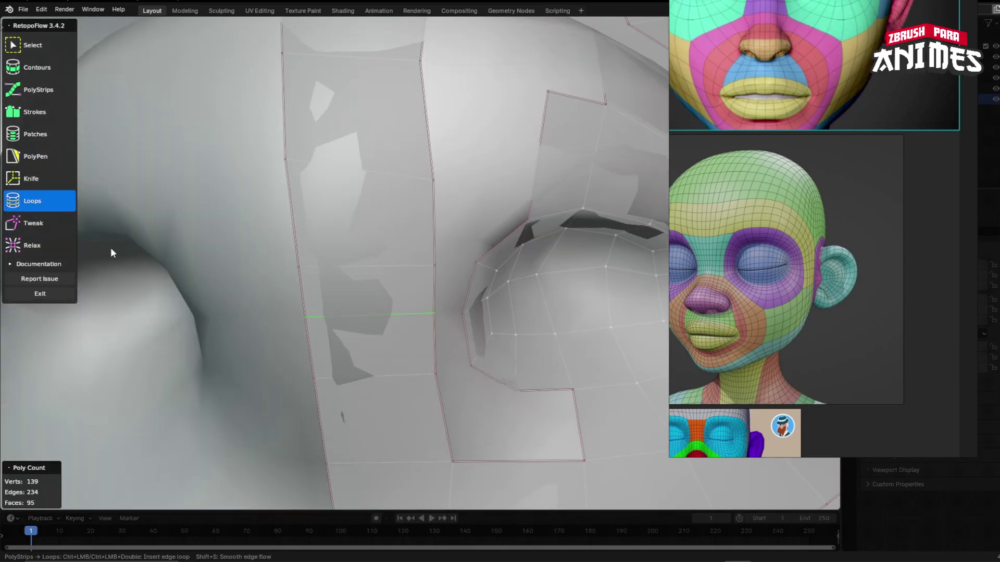
- Connect the vertical strip's new edge loop to the nostril's inner rim with one PolyPen quad
left_click(39, 157)
scroll(427, 328, "up", 3)
mouse_move(443, 342)
left_mouse_down()
mouse_move(470, 339)
mouse_move(446, 339)
left_mouse_up()
key("ctrl+z")
left_click(487, 340, "ctrl")
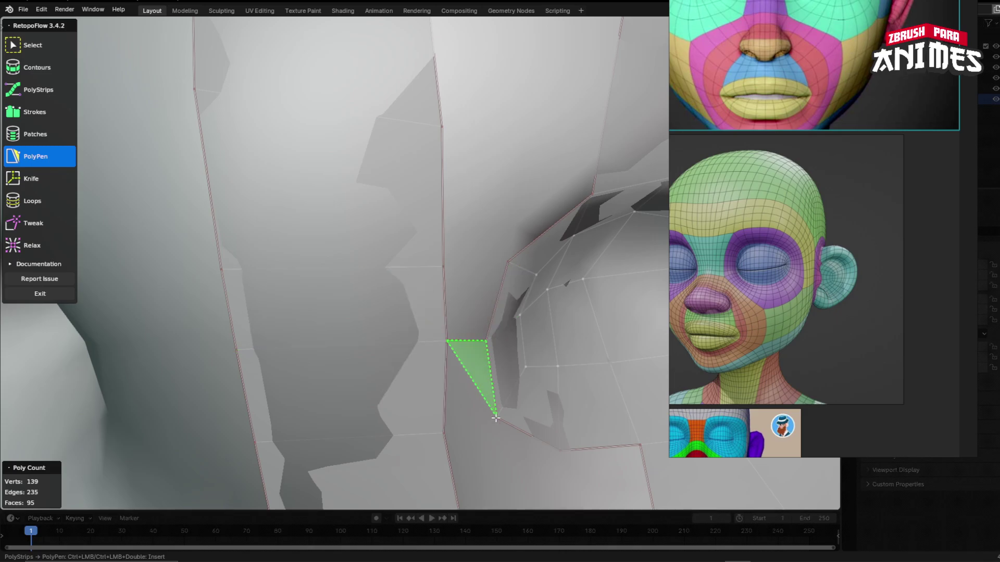
left_click(495, 418, "ctrl")
left_click(445, 433, "ctrl")
- Add a second PolyPen quad directly above it, between the vertical strip and the nostril's rim
scroll(484, 372, "down", 3)
middle_click_drag(479, 361, 477, 266)
scroll(477, 267, "up", 3)
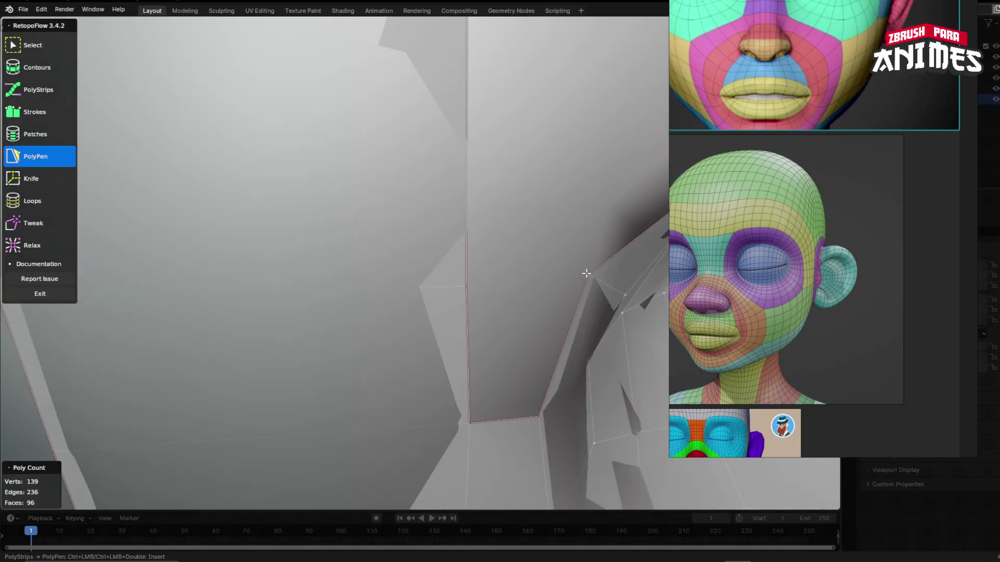
left_click(467, 360, "ctrl")
scroll(534, 391, "down", 3)
- Close the opening below the nostril with two PolyPen quads joining the rim to the lower strip
left_click(29, 224)
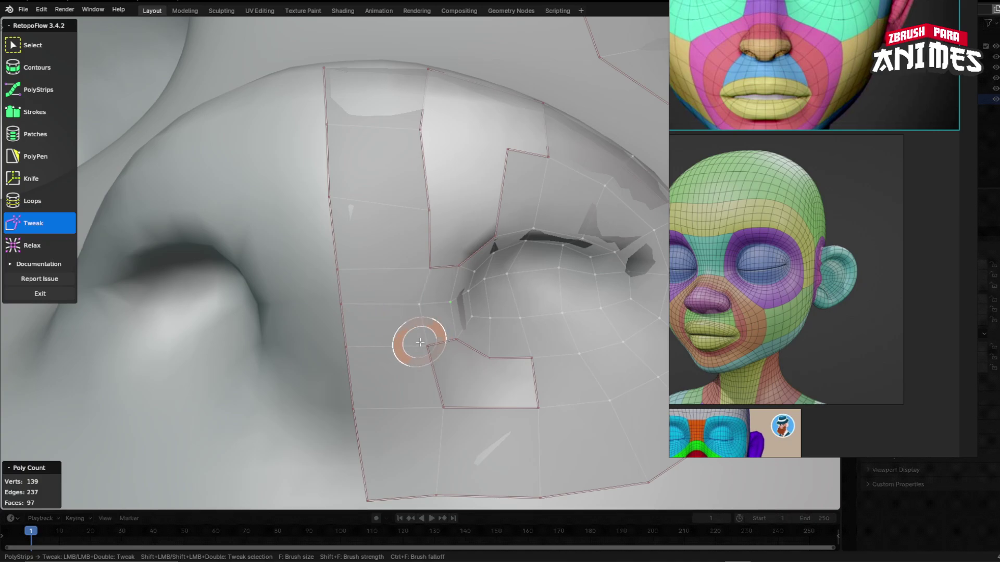
scroll(420, 342, "up", 3)
left_click(35, 156)
scroll(470, 333, "up", 2)
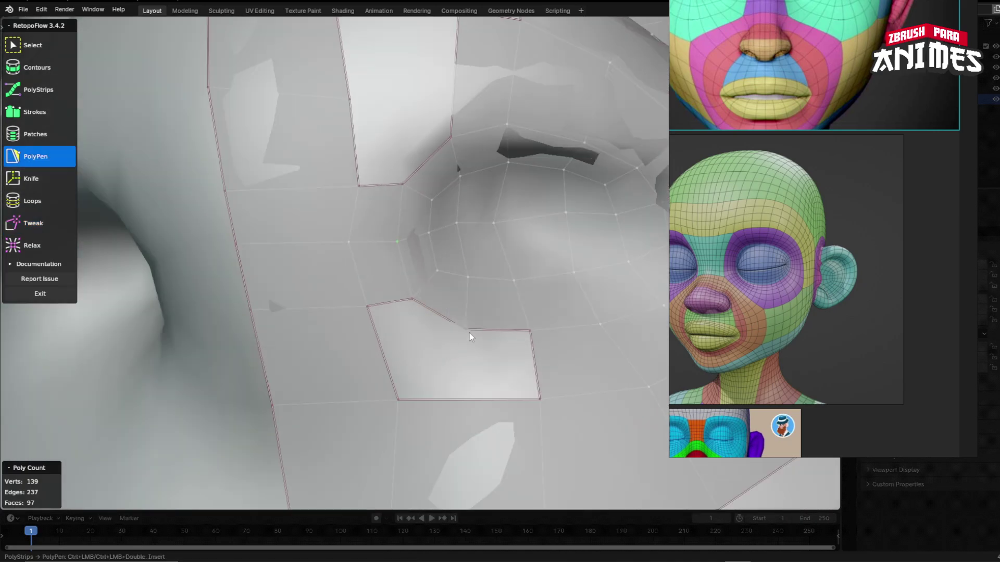
left_click(428, 311, "ctrl")
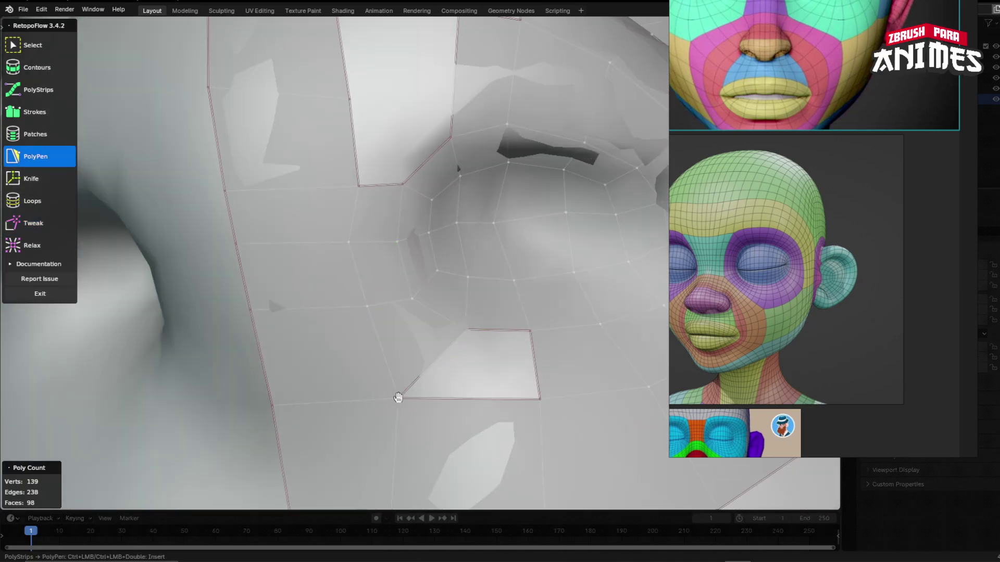
left_click(512, 352, "ctrl")
scroll(504, 340, "down", 6)
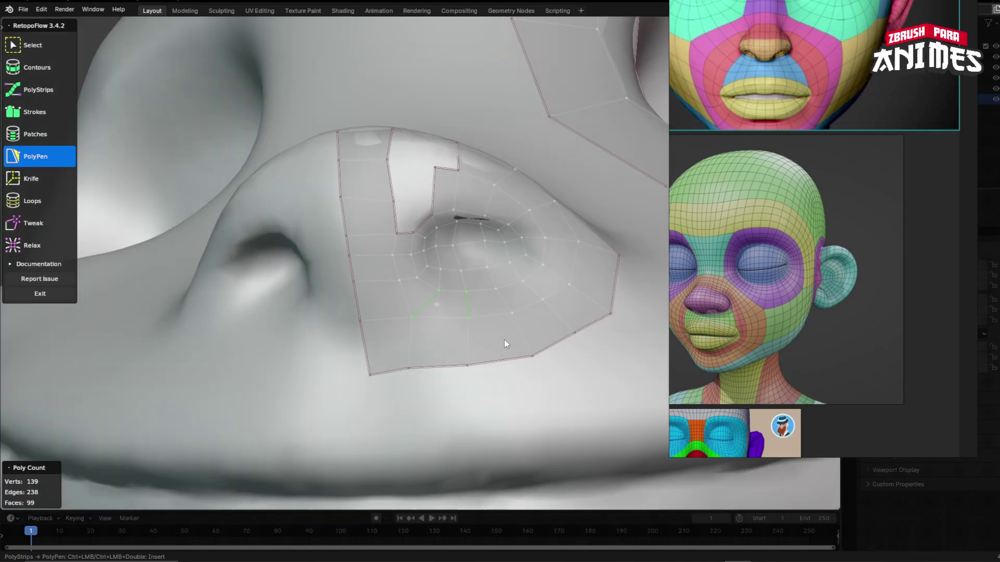
- Insert one edge loop across the nose's upper strip, above the opening beside the nostril
left_click(32, 245)
middle_click_drag(423, 299, 444, 338)
scroll(445, 295, "down", 2)
scroll(521, 343, "up", 2)
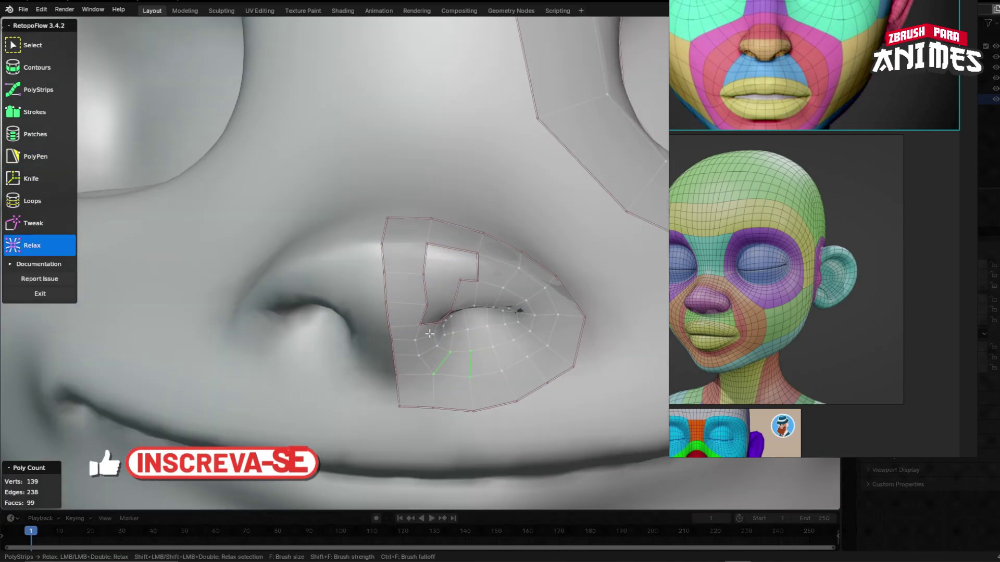
left_click(31, 156)
scroll(490, 281, "up", 5)
middle_click_drag(505, 273, 412, 280)
left_click(33, 201)
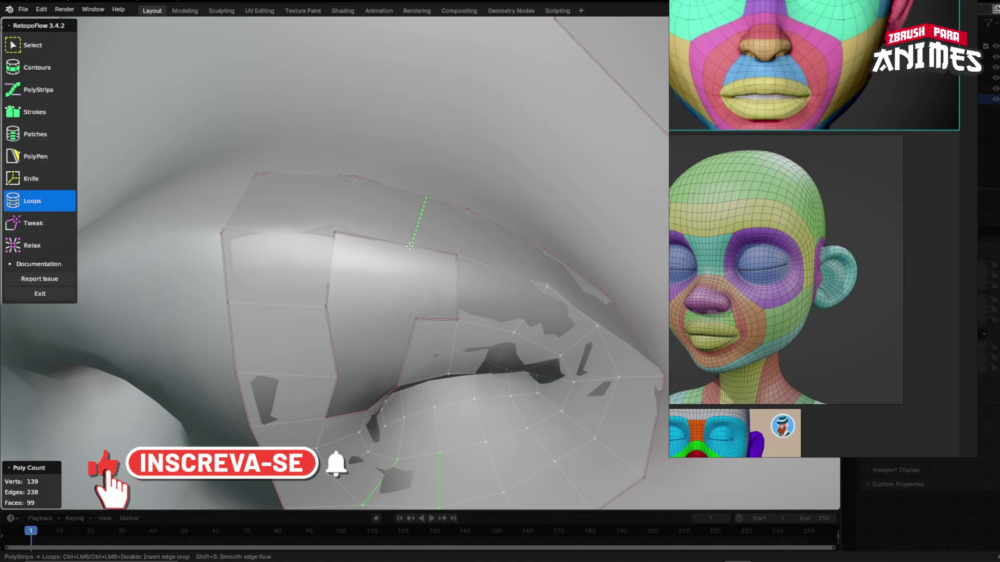
left_click(409, 215, "ctrl")
scroll(292, 268, "down", 5)
- Fill the opening's upper outer corner with a PolyPen quad reaching from the new edge loop down to the nostril's outer ring
left_click(34, 223)
scroll(396, 319, "up", 3)
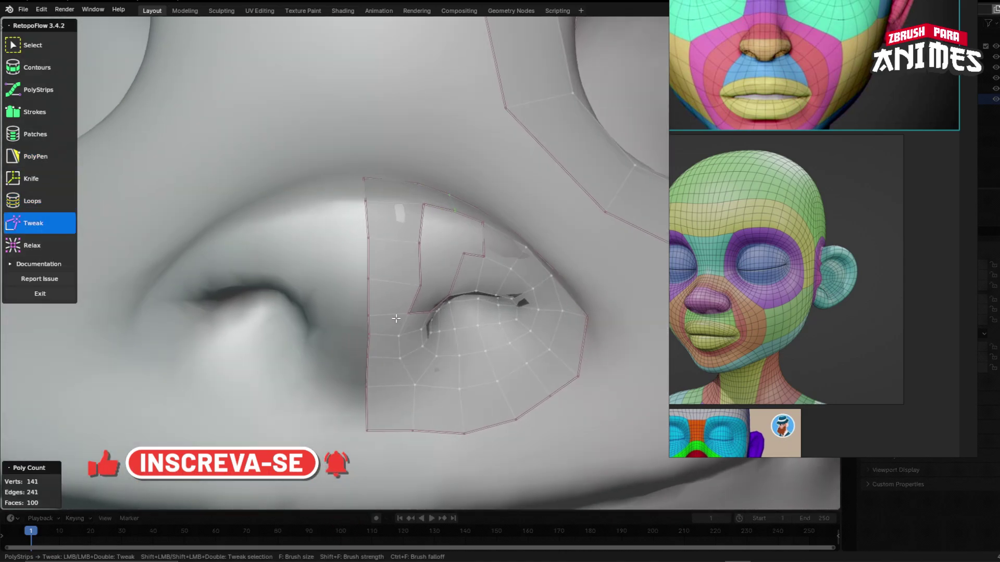
middle_click_drag(403, 281, 409, 217)
scroll(431, 290, "up", 2)
scroll(388, 220, "up", 2)
left_click(36, 156)
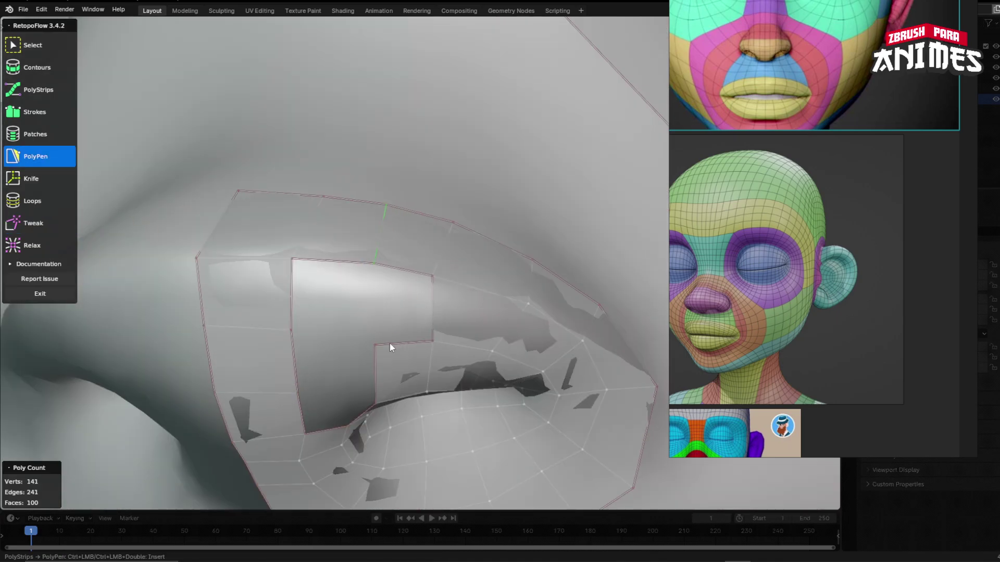
left_click(430, 338, "ctrl")
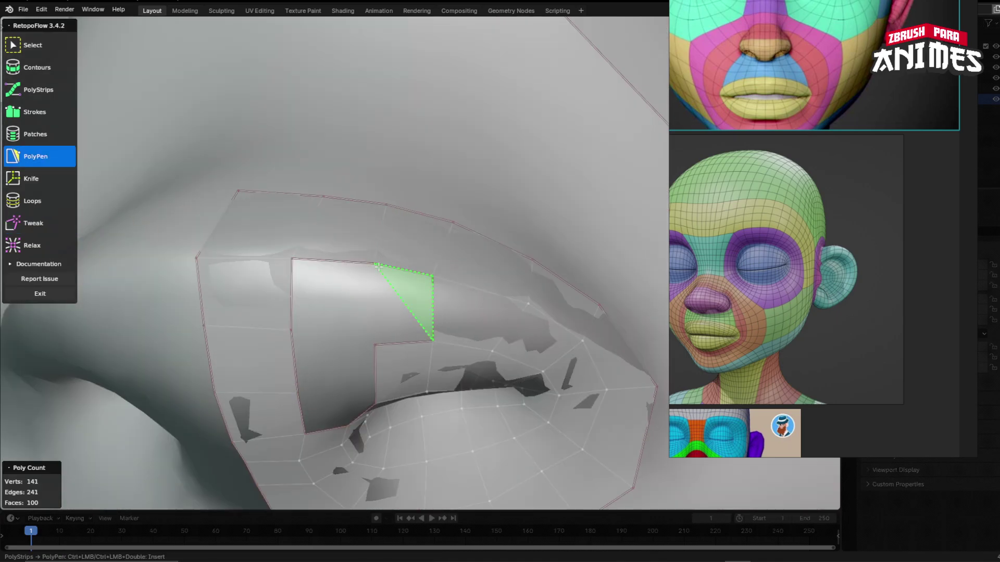
left_click(377, 341, "ctrl")
scroll(380, 331, "down", 2)
- Add a PolyPen quad beside it, joining the upper strip to the vertical strip at the opening's inner corner
middle_click_drag(380, 331, 394, 321)
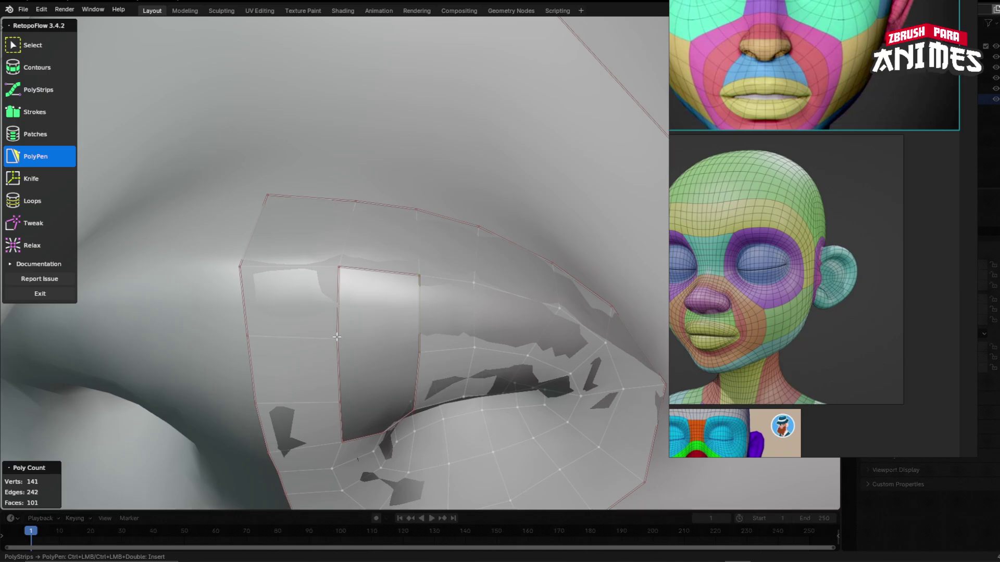
left_click(338, 340, "ctrl")
left_click(339, 268, "ctrl")
middle_click_drag(400, 364, 394, 276)
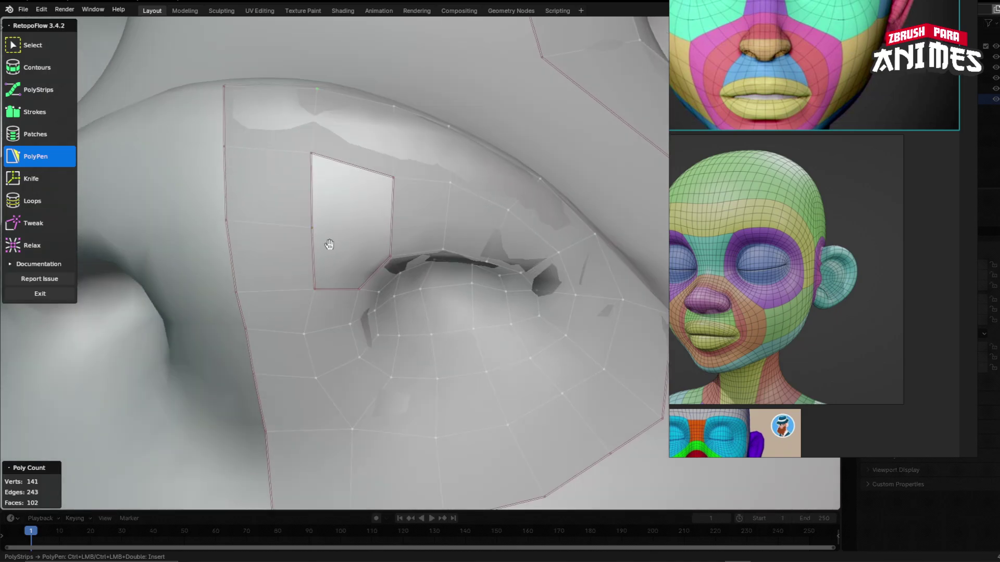
- Nudge the vertical strip's middle vertex toward the nostril and bridge it to the nostril's rim with another PolyPen quad
mouse_move(312, 228)
left_mouse_down()
mouse_move(386, 251)
mouse_move(319, 230)
left_mouse_up()
left_click(390, 256, "ctrl")
left_click(392, 178, "ctrl")
left_click(312, 154, "ctrl")
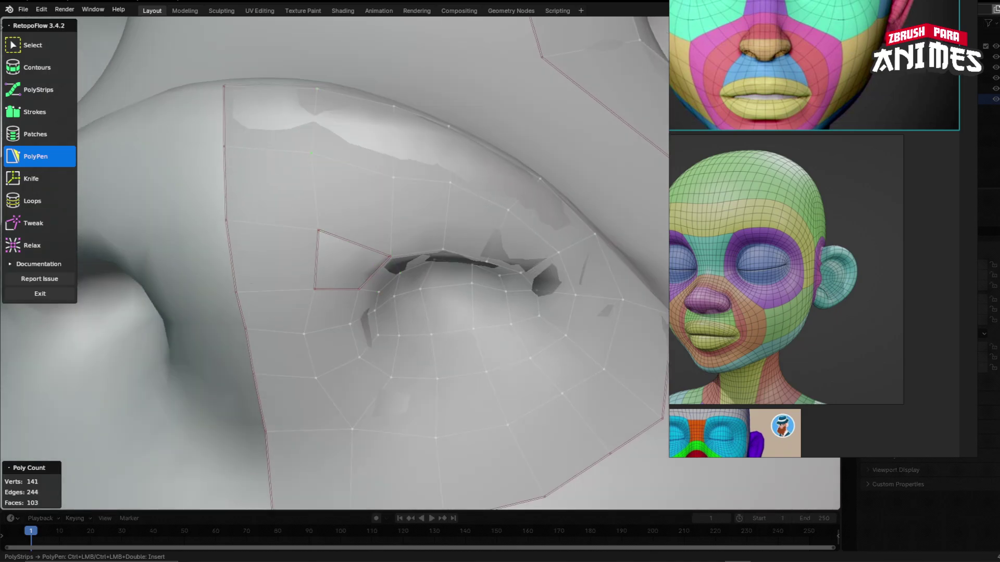
middle_click_drag(313, 156, 322, 206)
- Close the last gap between the vertical strip and the nostril's rim with one PolyPen quad
left_click(426, 243)
left_click(372, 261)
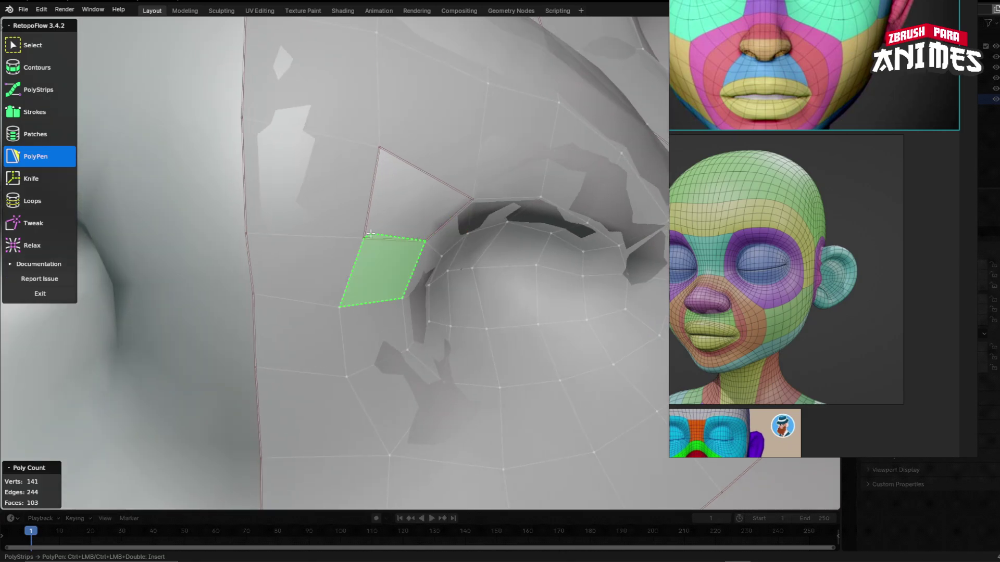
left_click(426, 241)
left_click(471, 200, "ctrl")
left_click(380, 148, "ctrl")
left_click(364, 238, "ctrl")
left_click(364, 238)
- Smooth the newly joined quads between the nose's vertical strip and the nostril with the Relax brush, and switch to Tweak
scroll(377, 236, "down", 8)
middle_click_drag(377, 236, 383, 198)
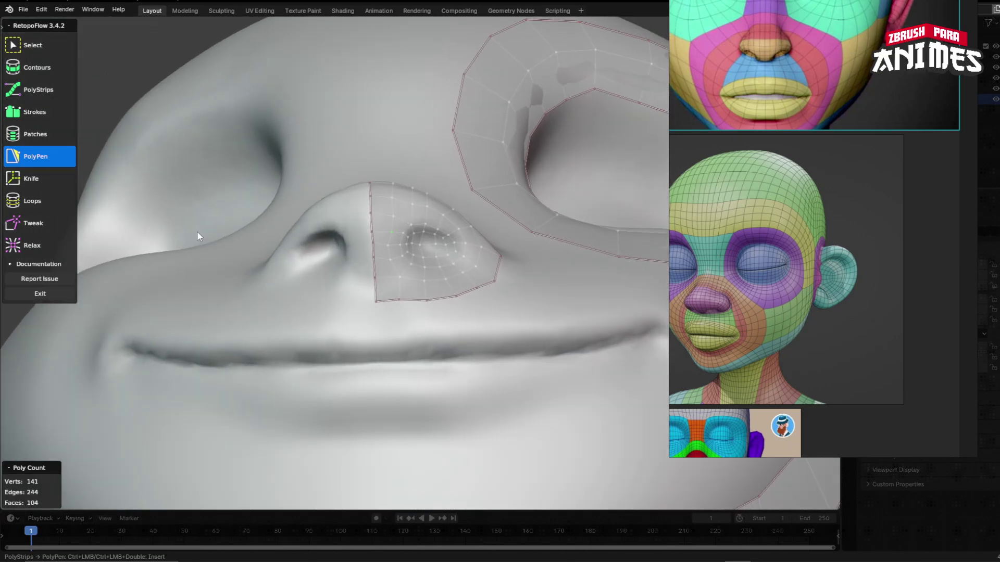
left_click(62, 238)
scroll(384, 232, "up", 3)
left_click_drag(384, 232, 383, 170)
mouse_move(383, 169)
middle_mouse_down()
mouse_move(457, 212)
mouse_move(455, 299)
middle_mouse_up()
left_click(50, 222)
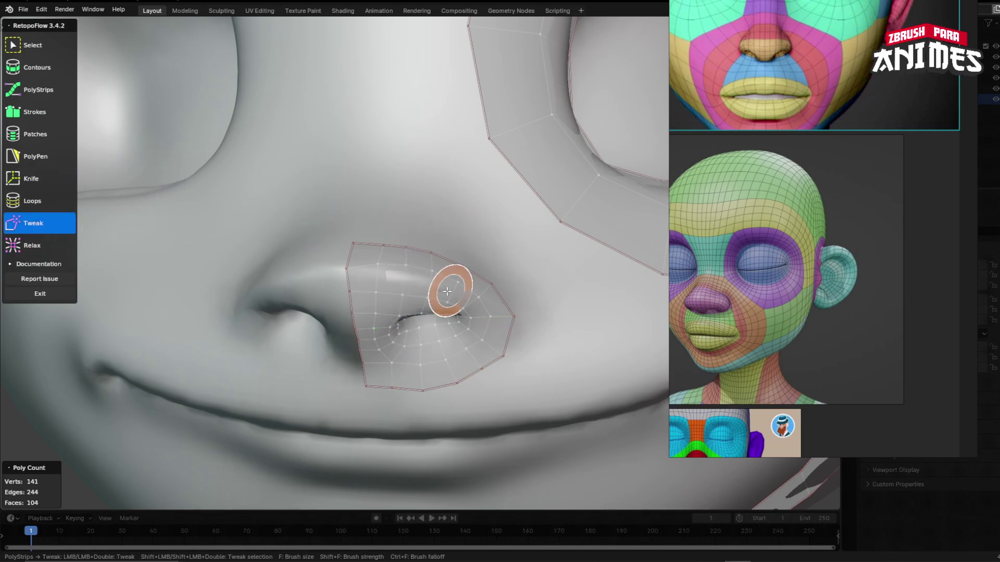